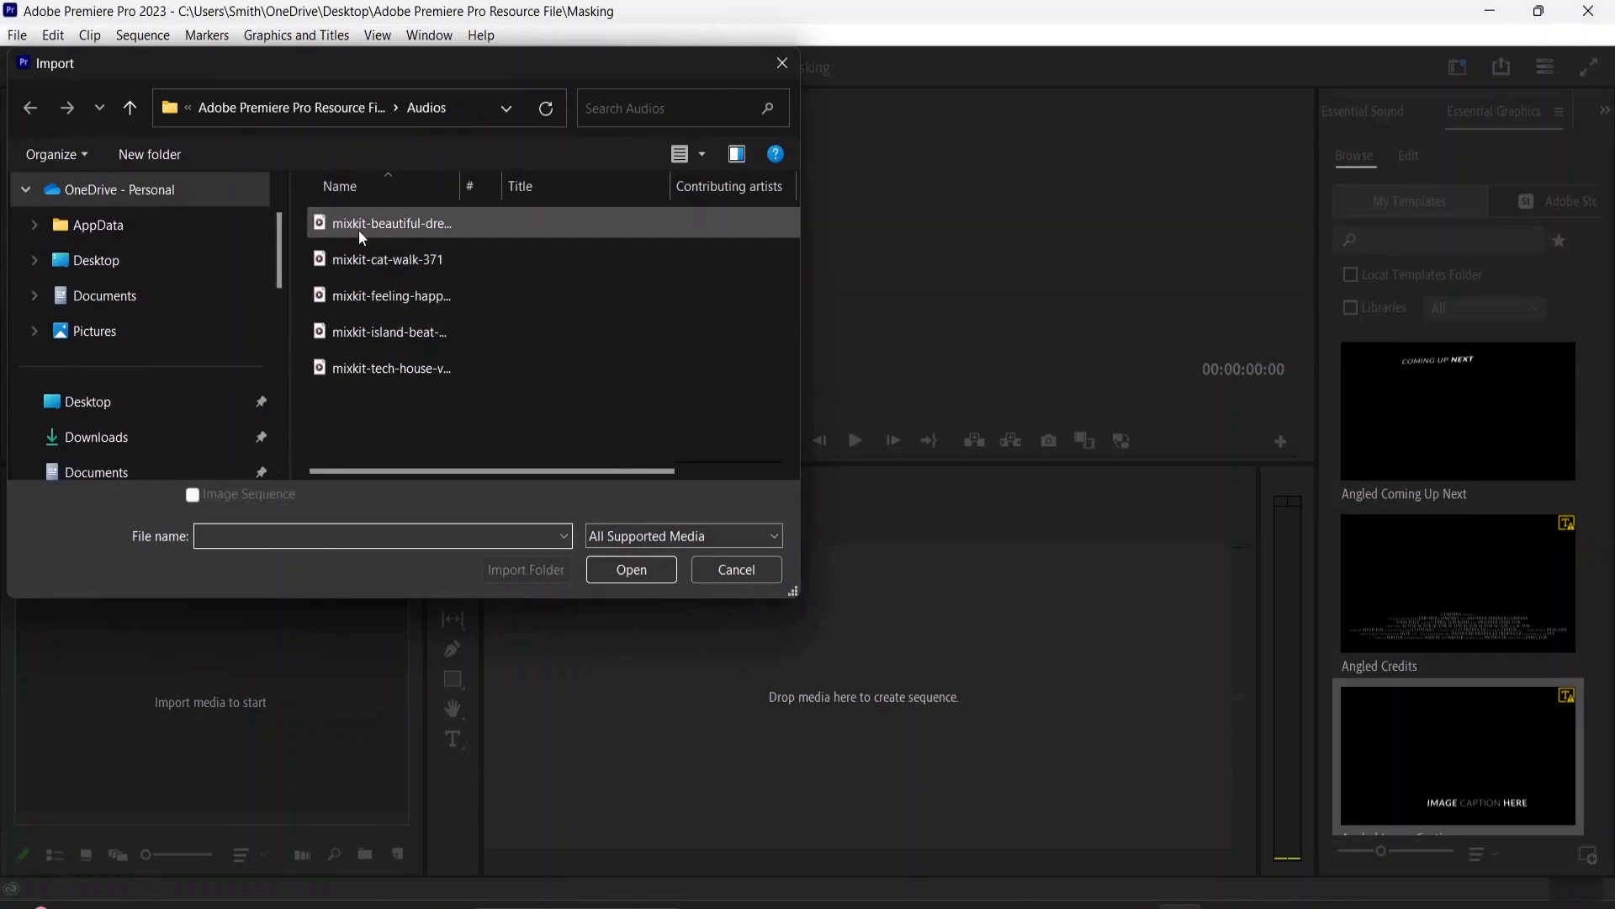
# Import the mixkit-beautiful-dream-493 and mixkit-cat-walk-371 audio files into the project.
pyautogui.click(361, 229)
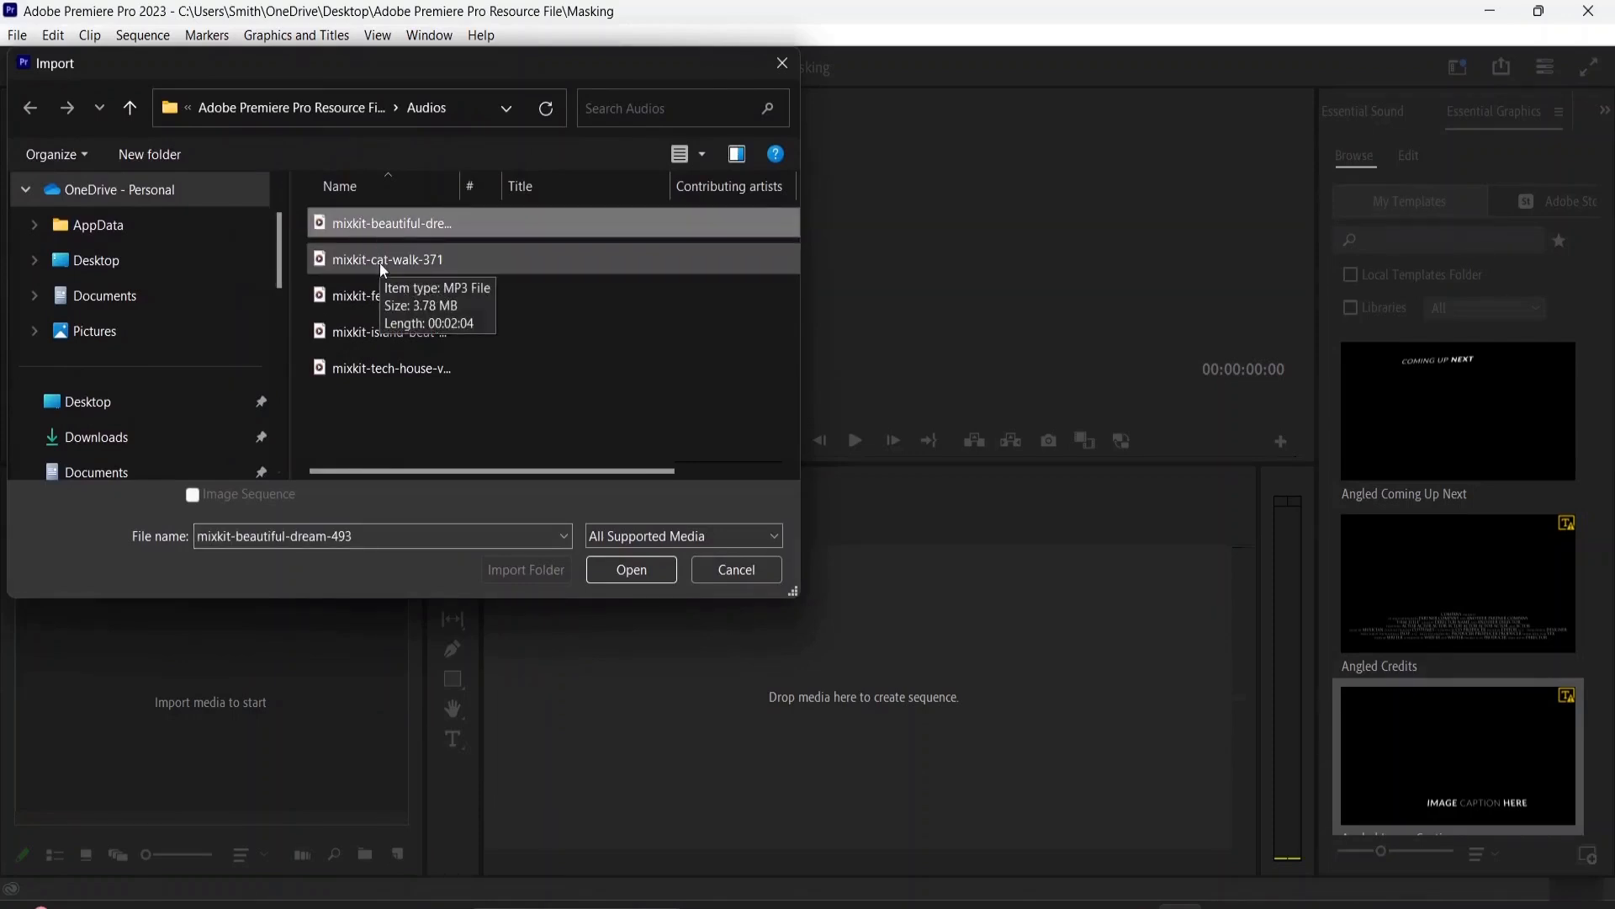
pyautogui.keyDown('shift'); pyautogui.click(380, 261); pyautogui.keyUp('shift')
pyautogui.press('Return')
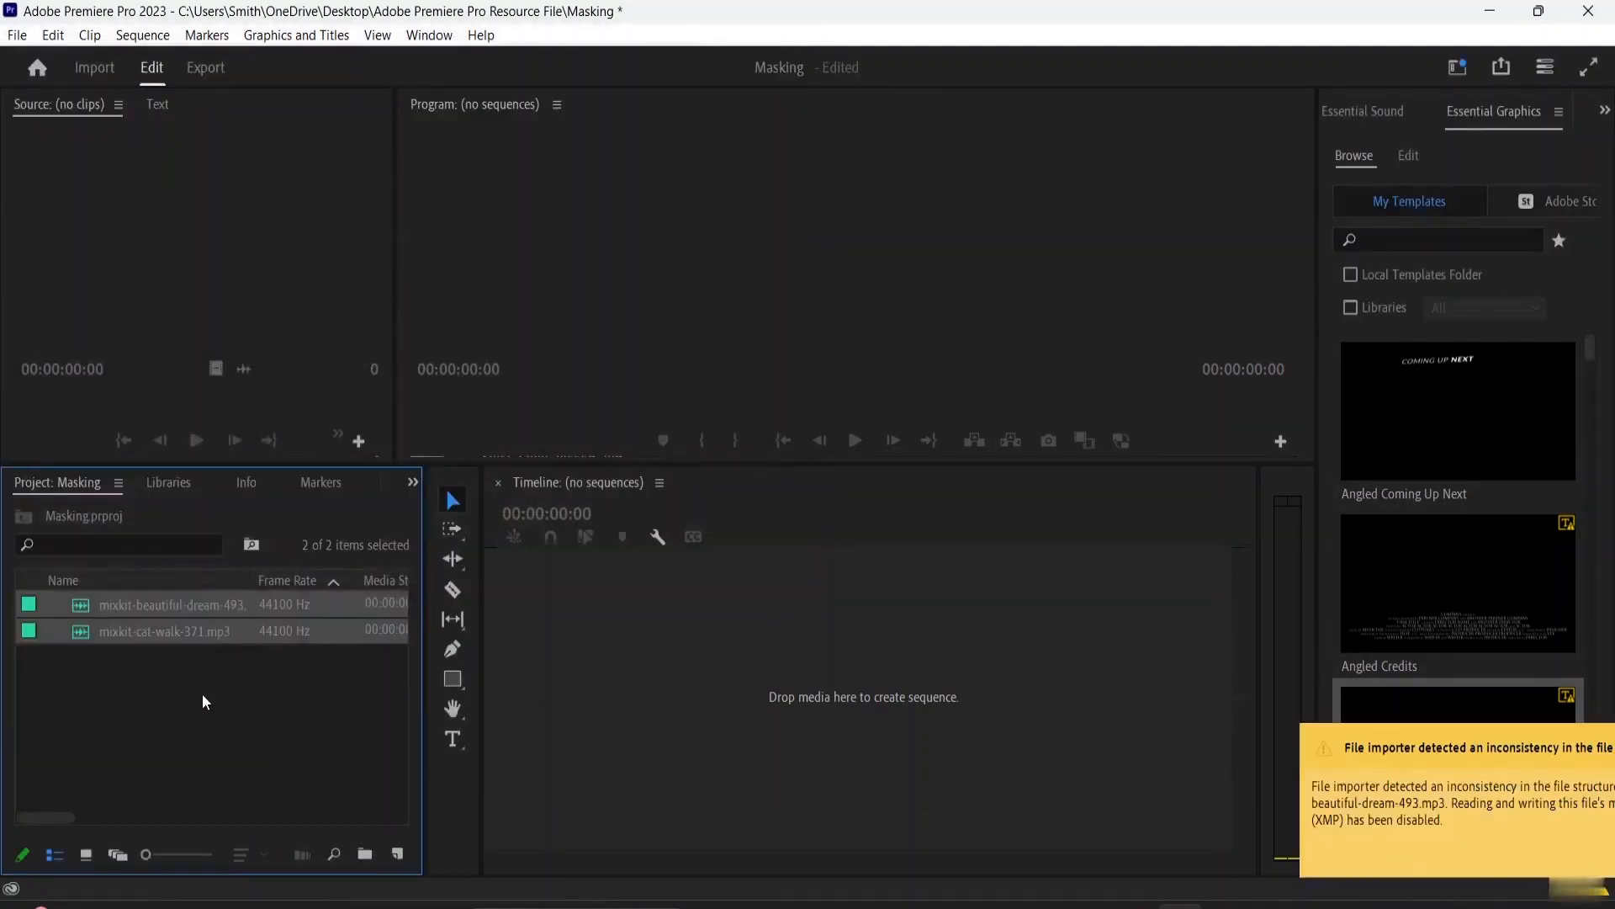
pyautogui.doubleClick(202, 693)
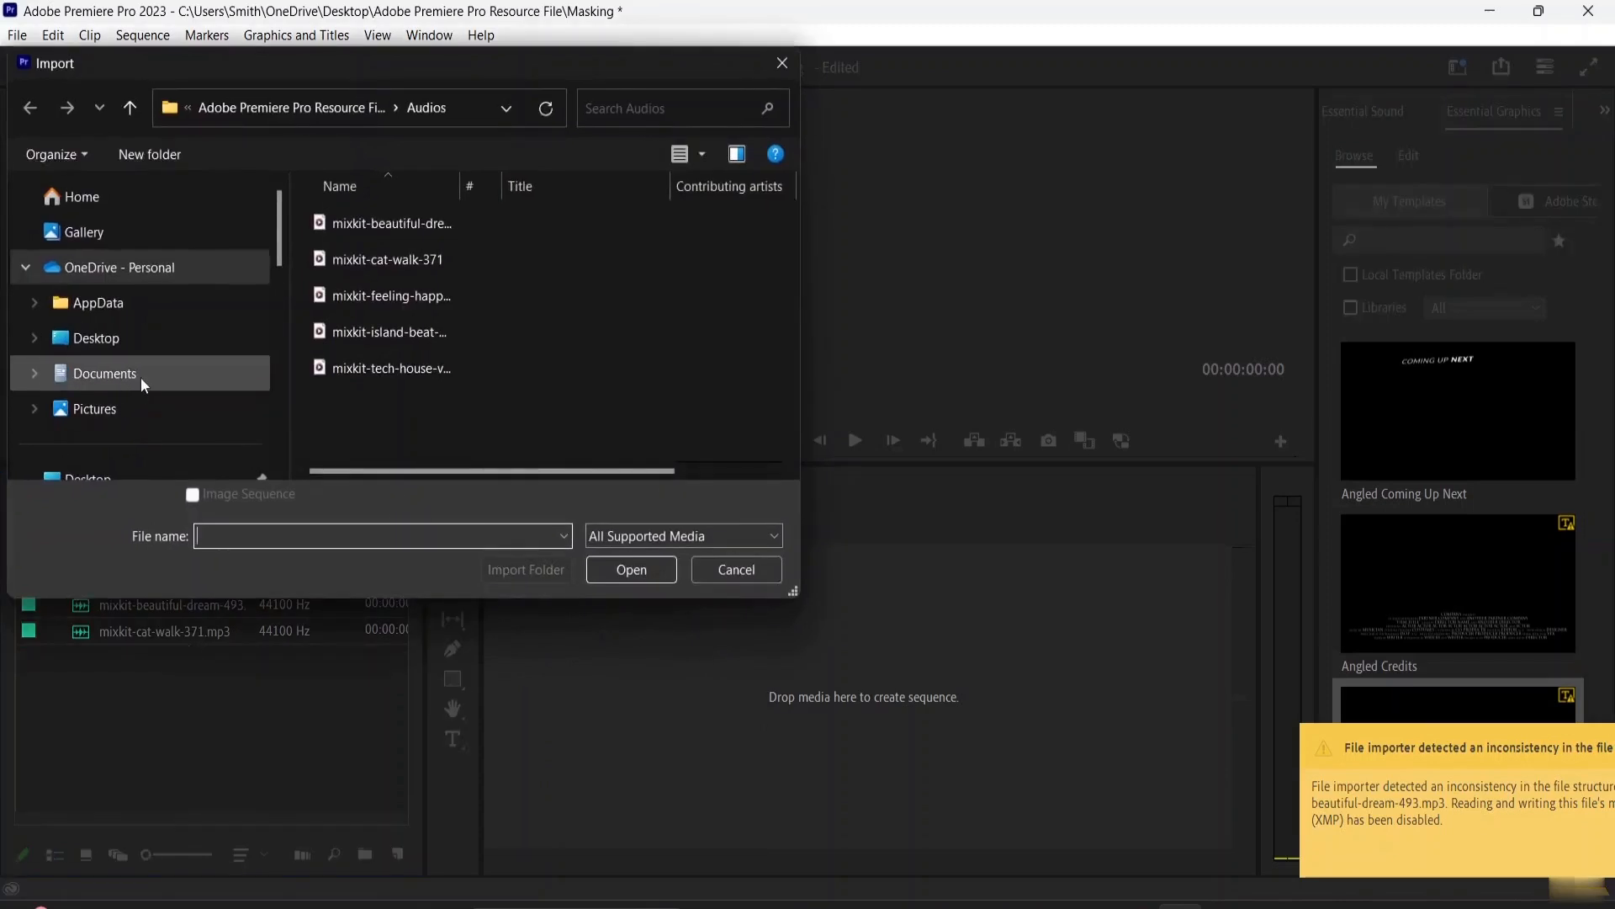
pyautogui.scroll(-2, 140, 377)
pyautogui.scroll(-2, 138, 427)
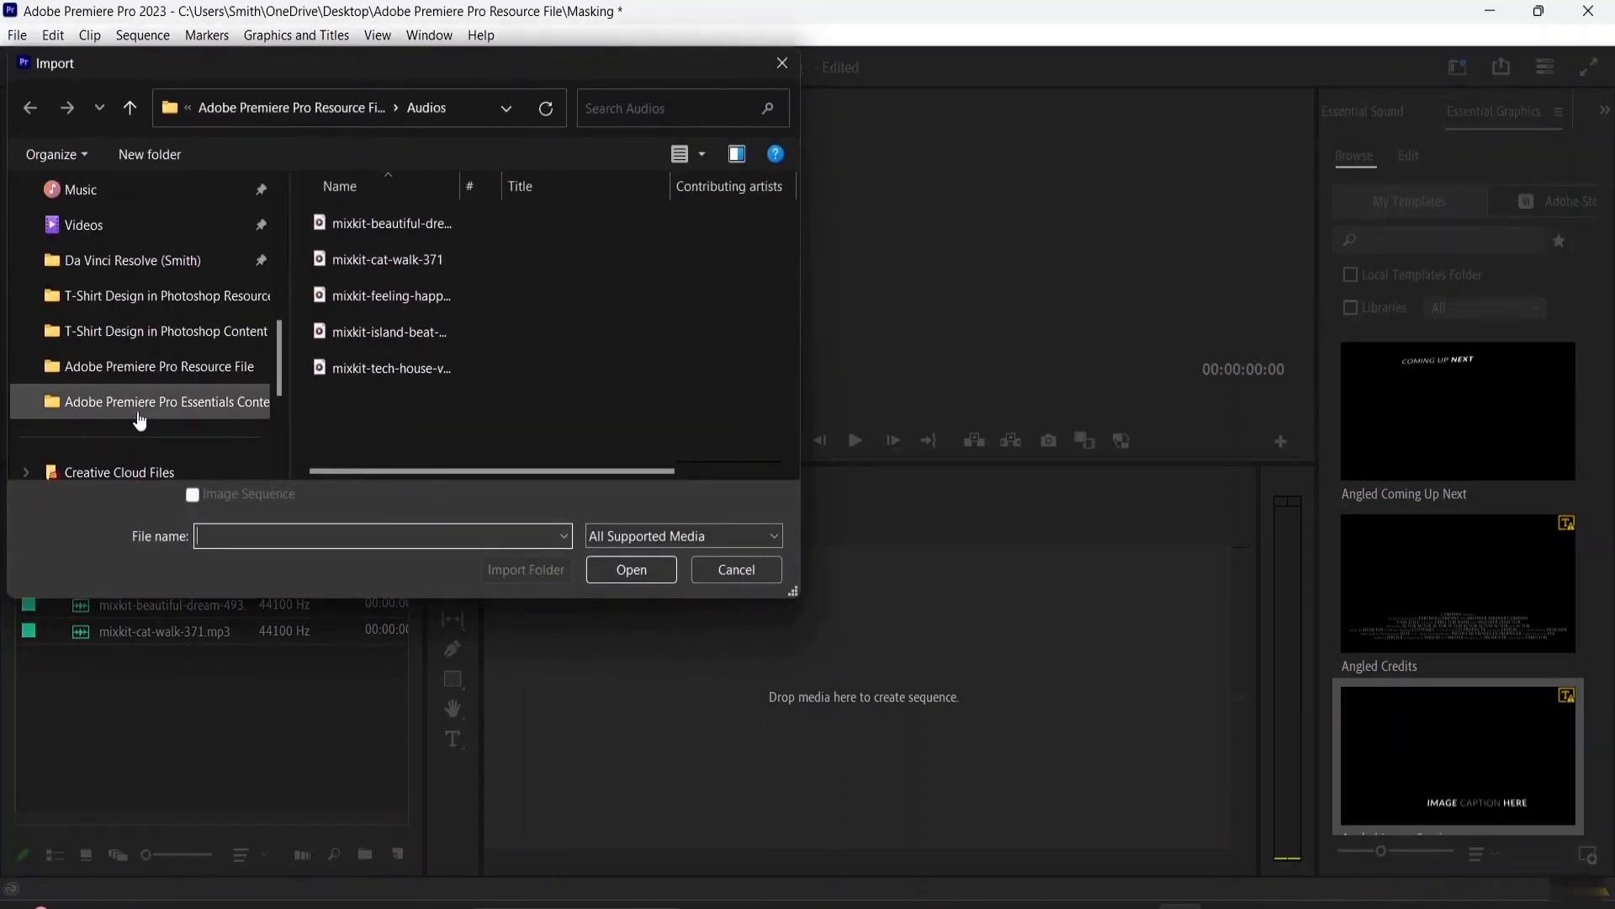
pyautogui.click(150, 367)
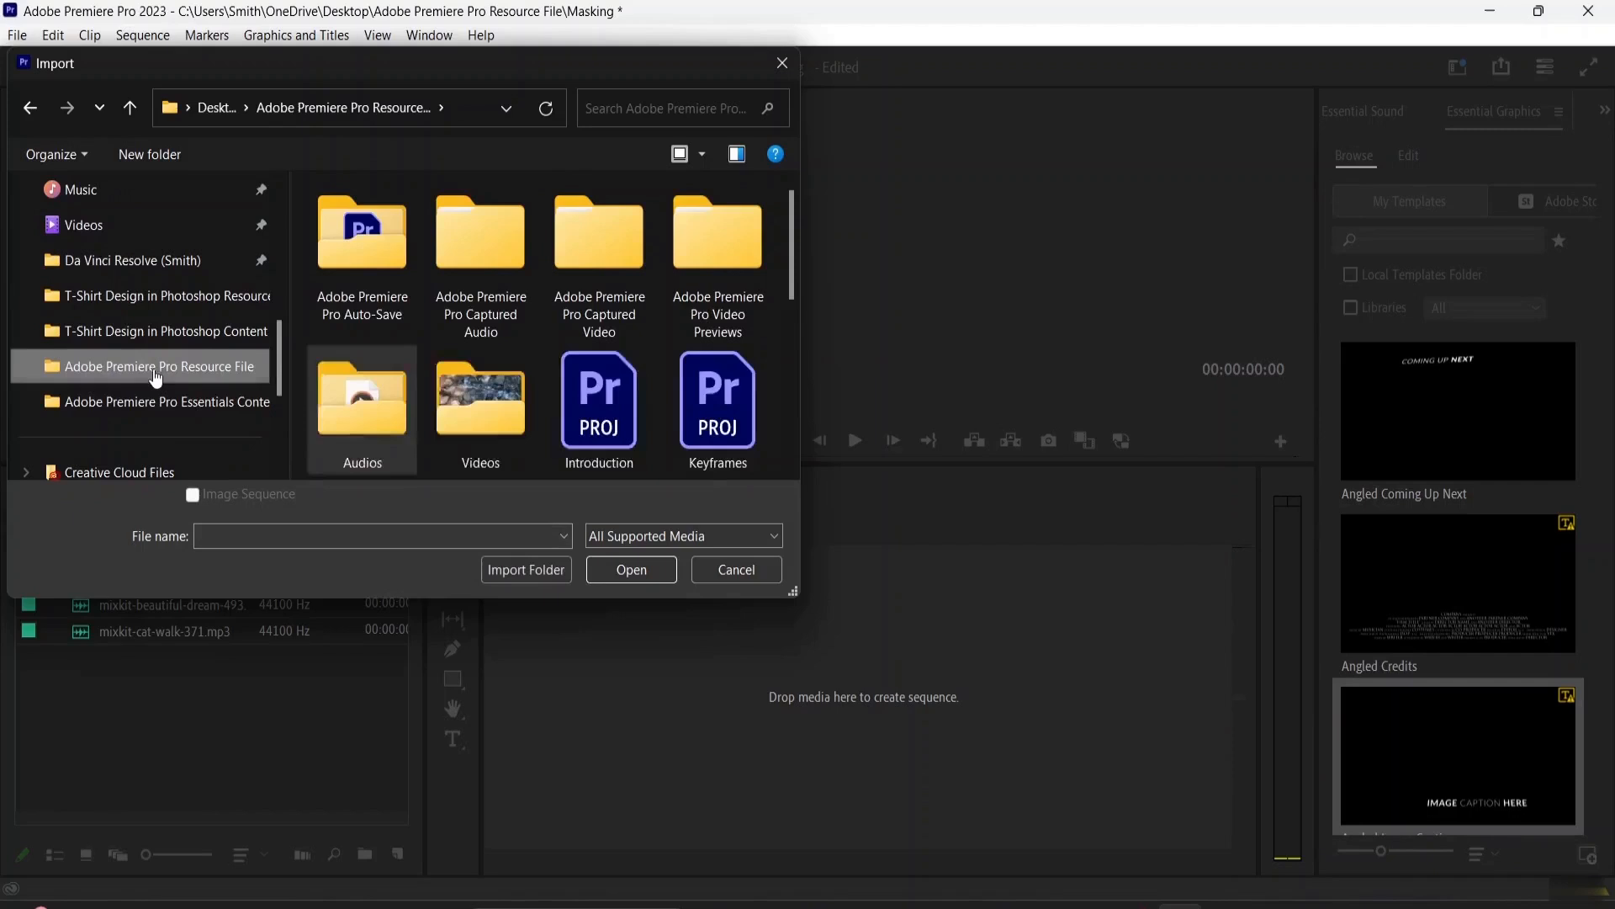
pyautogui.doubleClick(490, 401)
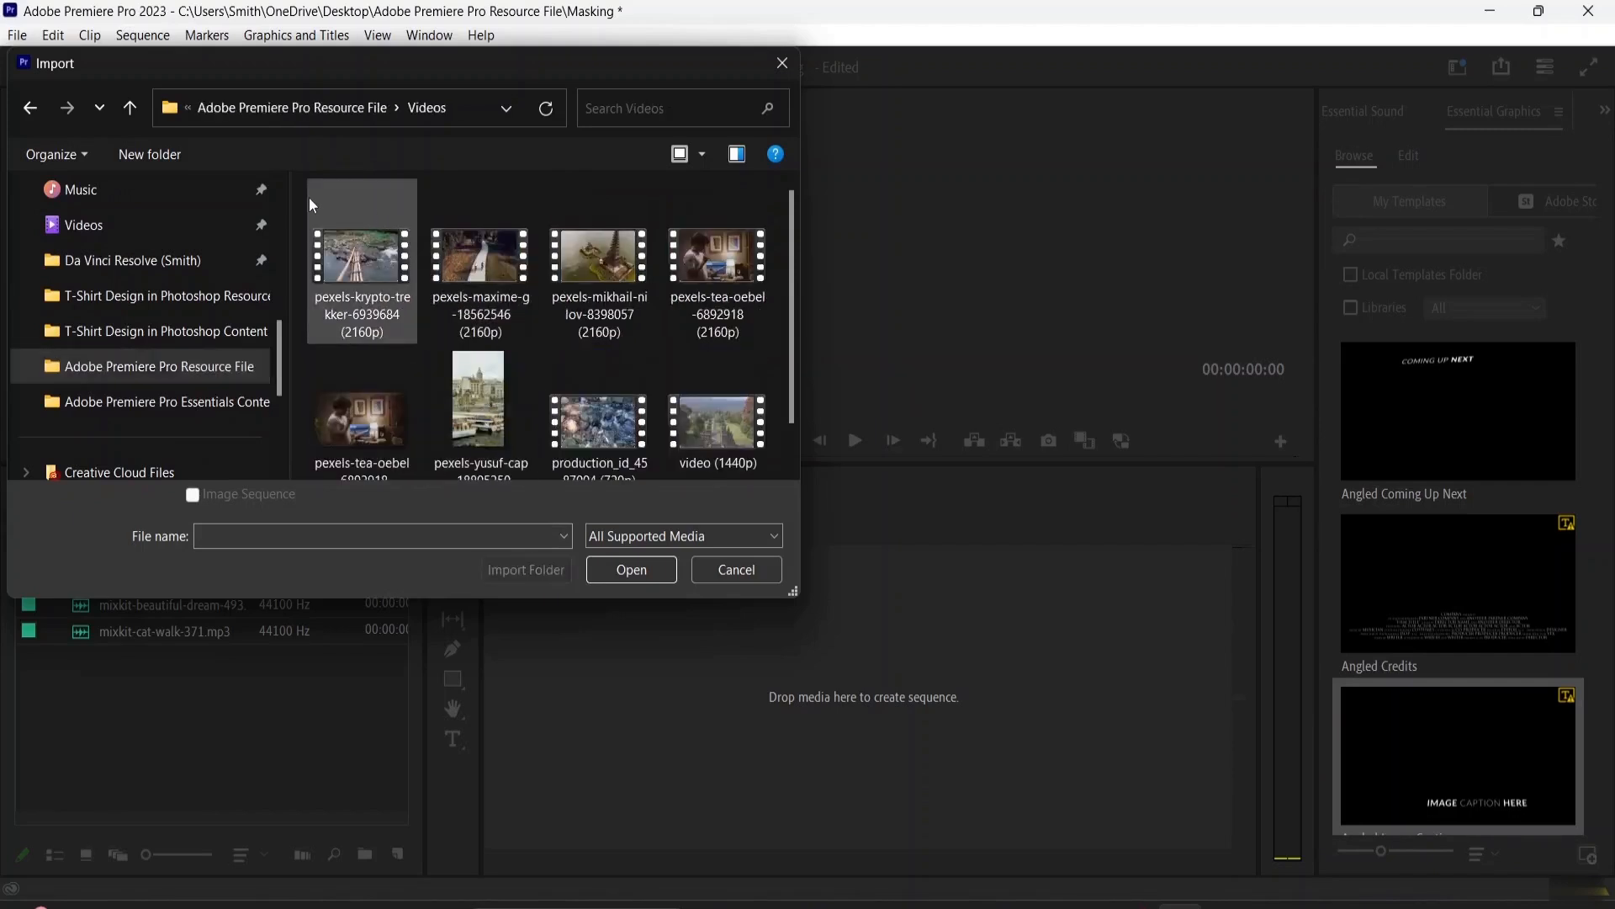
pyautogui.scroll(-1, 627, 394)
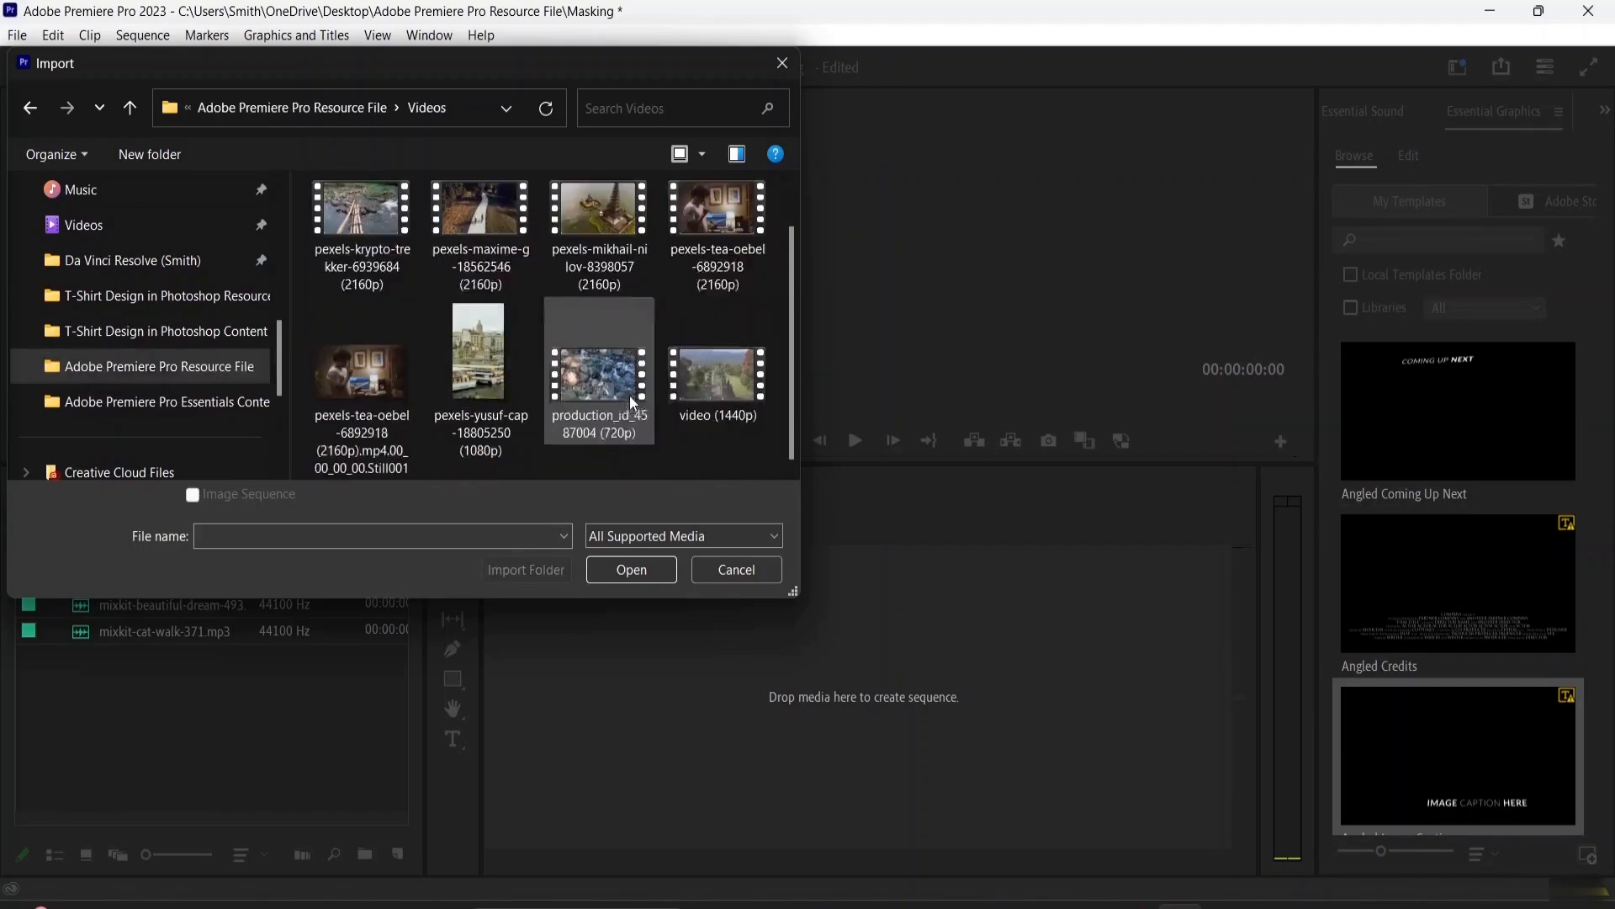
pyautogui.click(714, 240)
pyautogui.keyDown('ctrl'); pyautogui.scroll(-1, 517, 388); pyautogui.keyUp('ctrl')
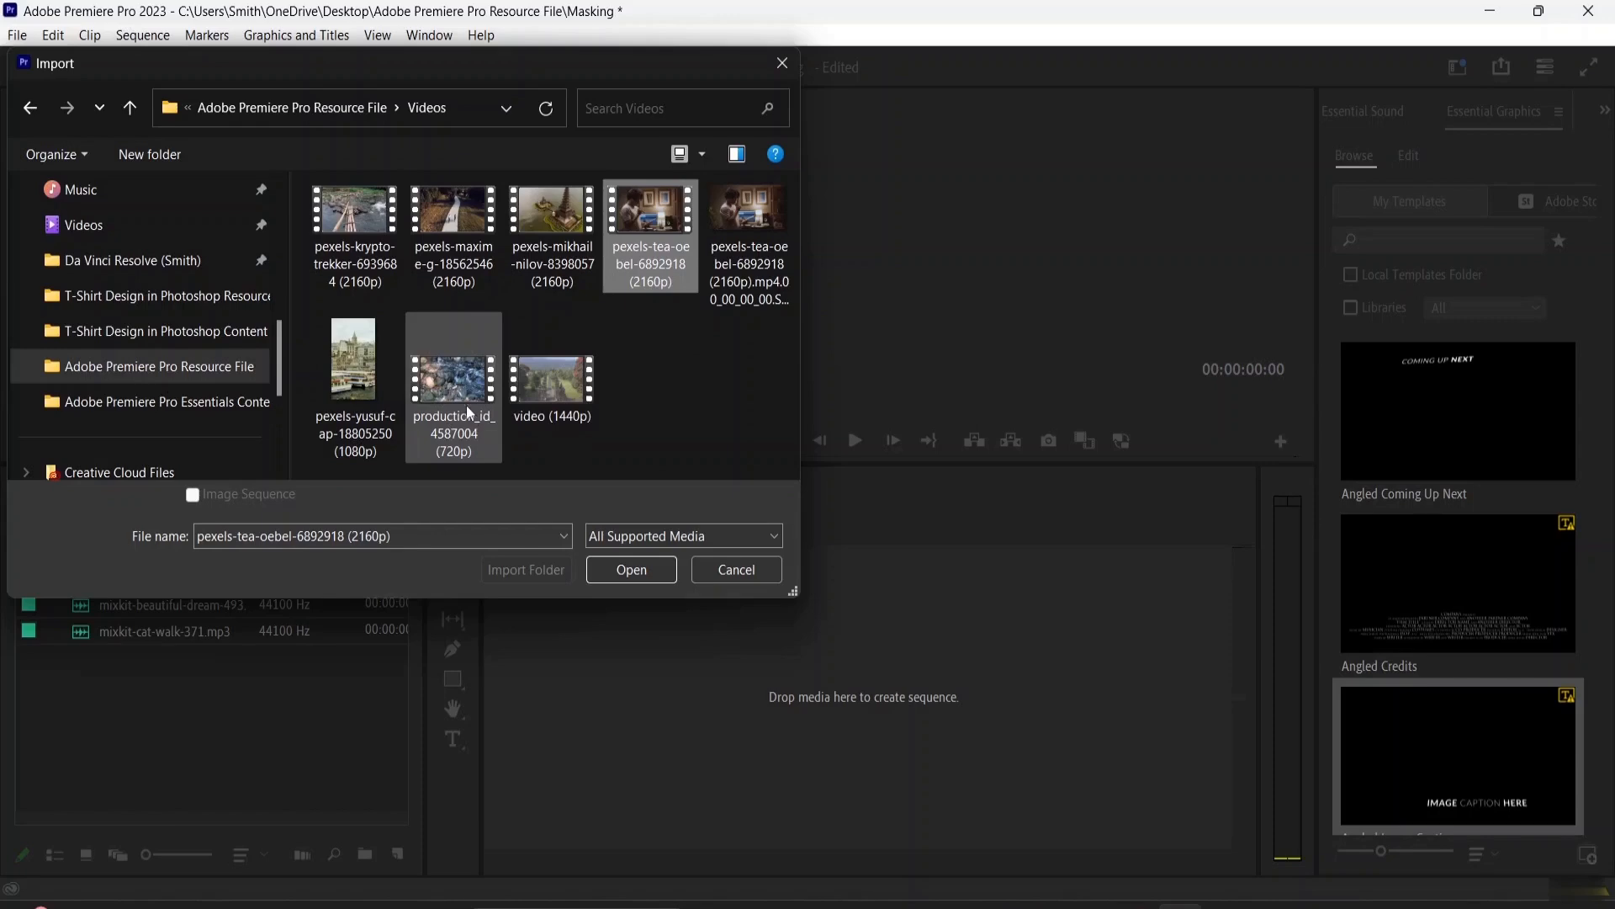
pyautogui.keyDown('ctrl'); pyautogui.click(555, 383); pyautogui.keyUp('ctrl')
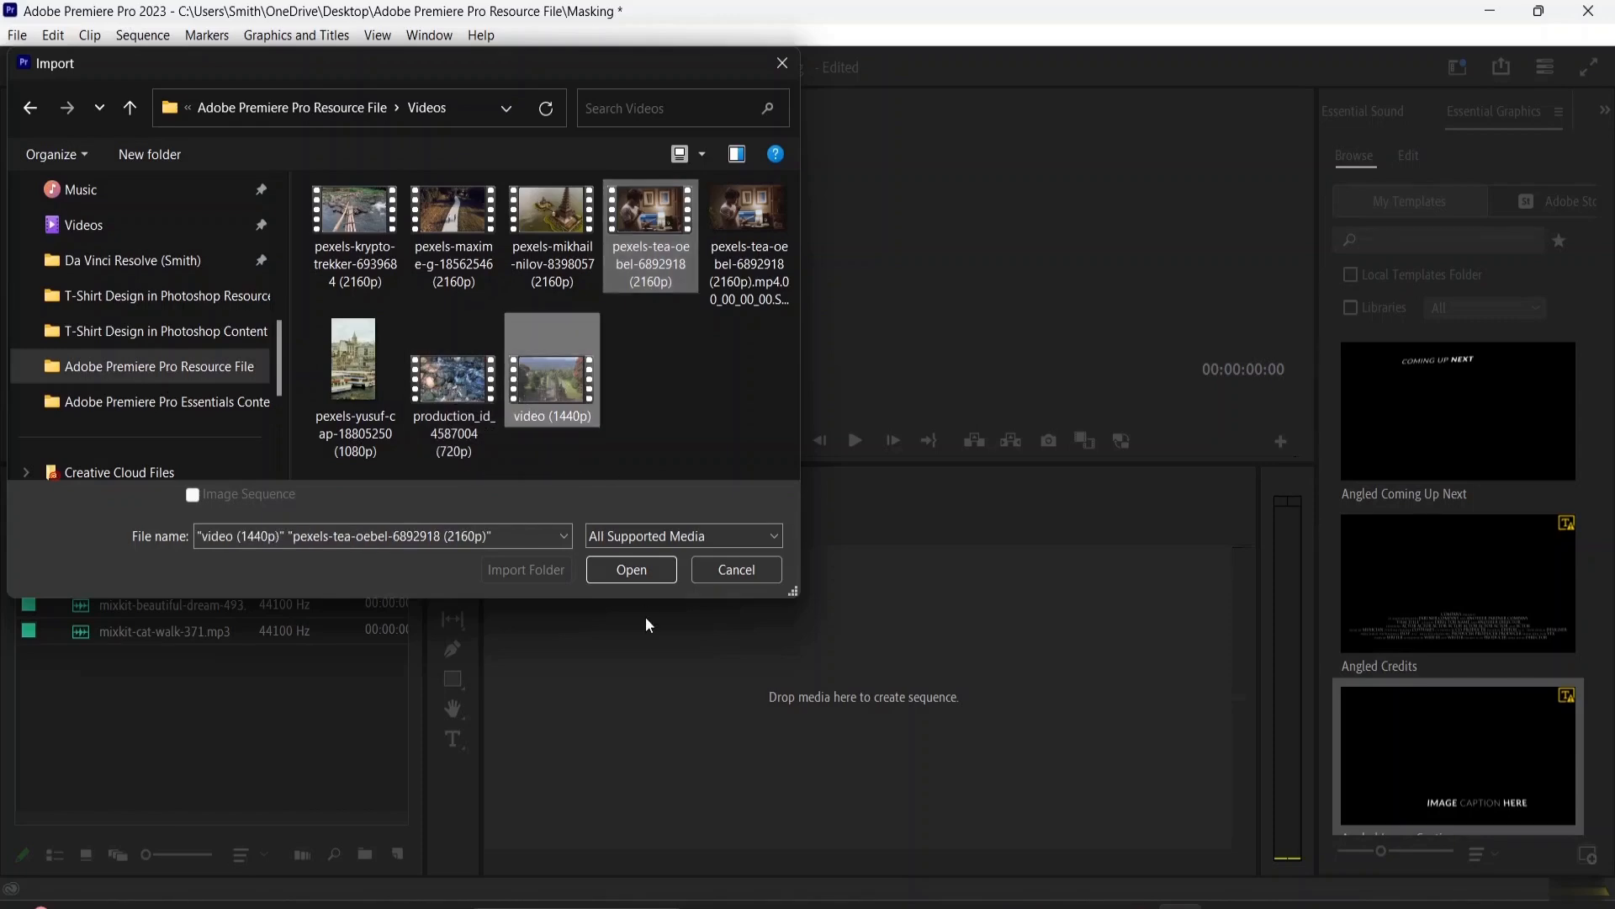
pyautogui.click(638, 572)
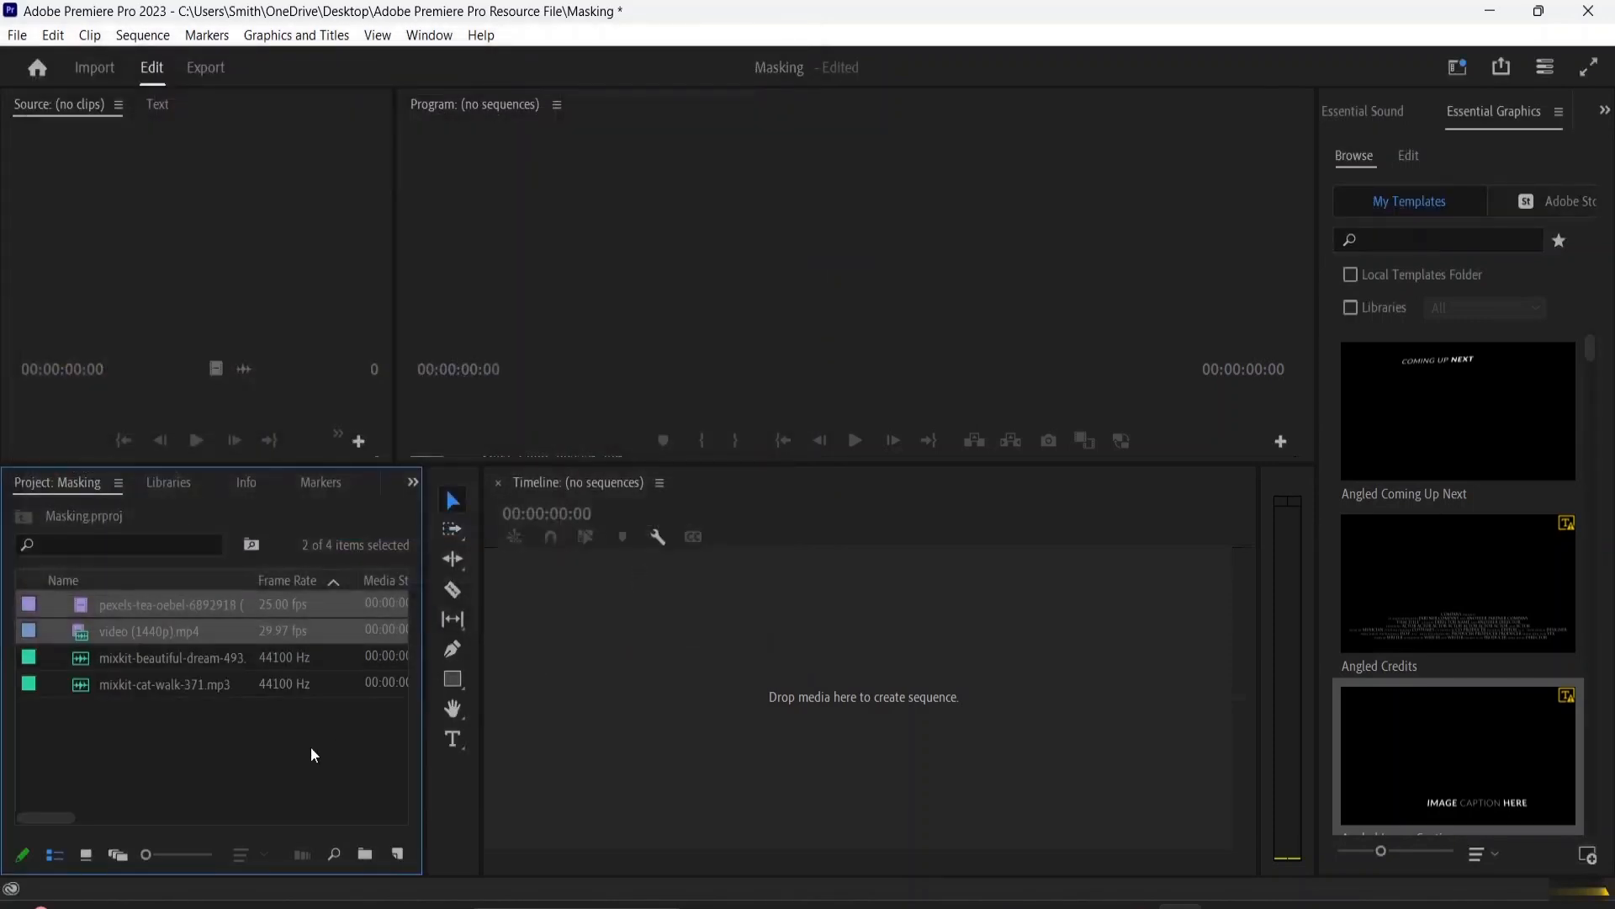
pyautogui.click(208, 750)
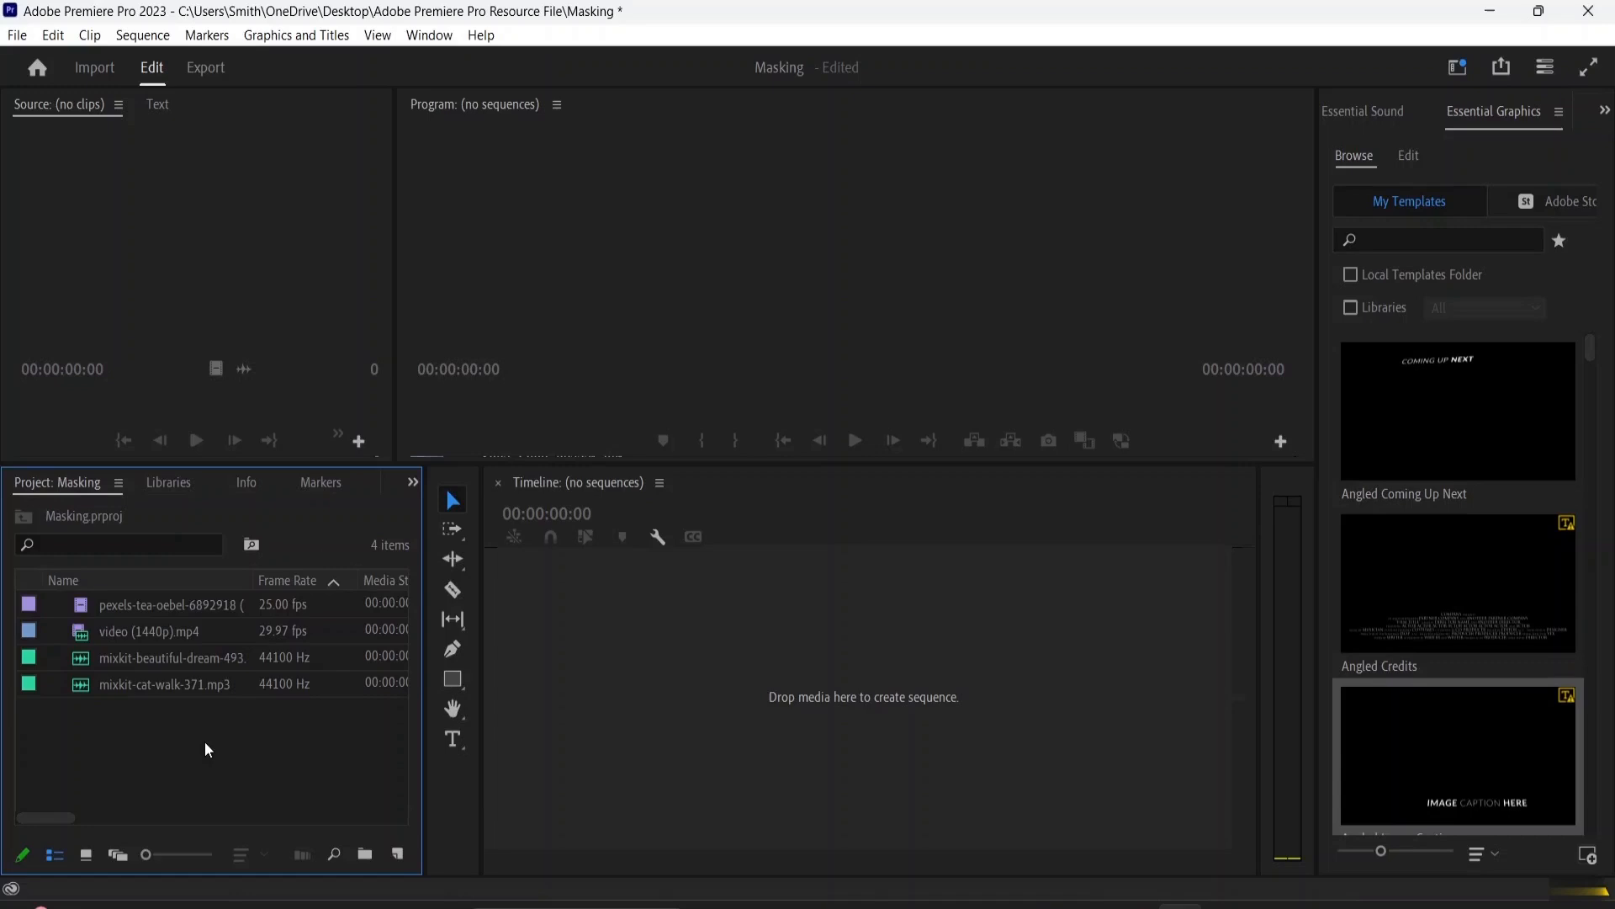
pyautogui.click(129, 604)
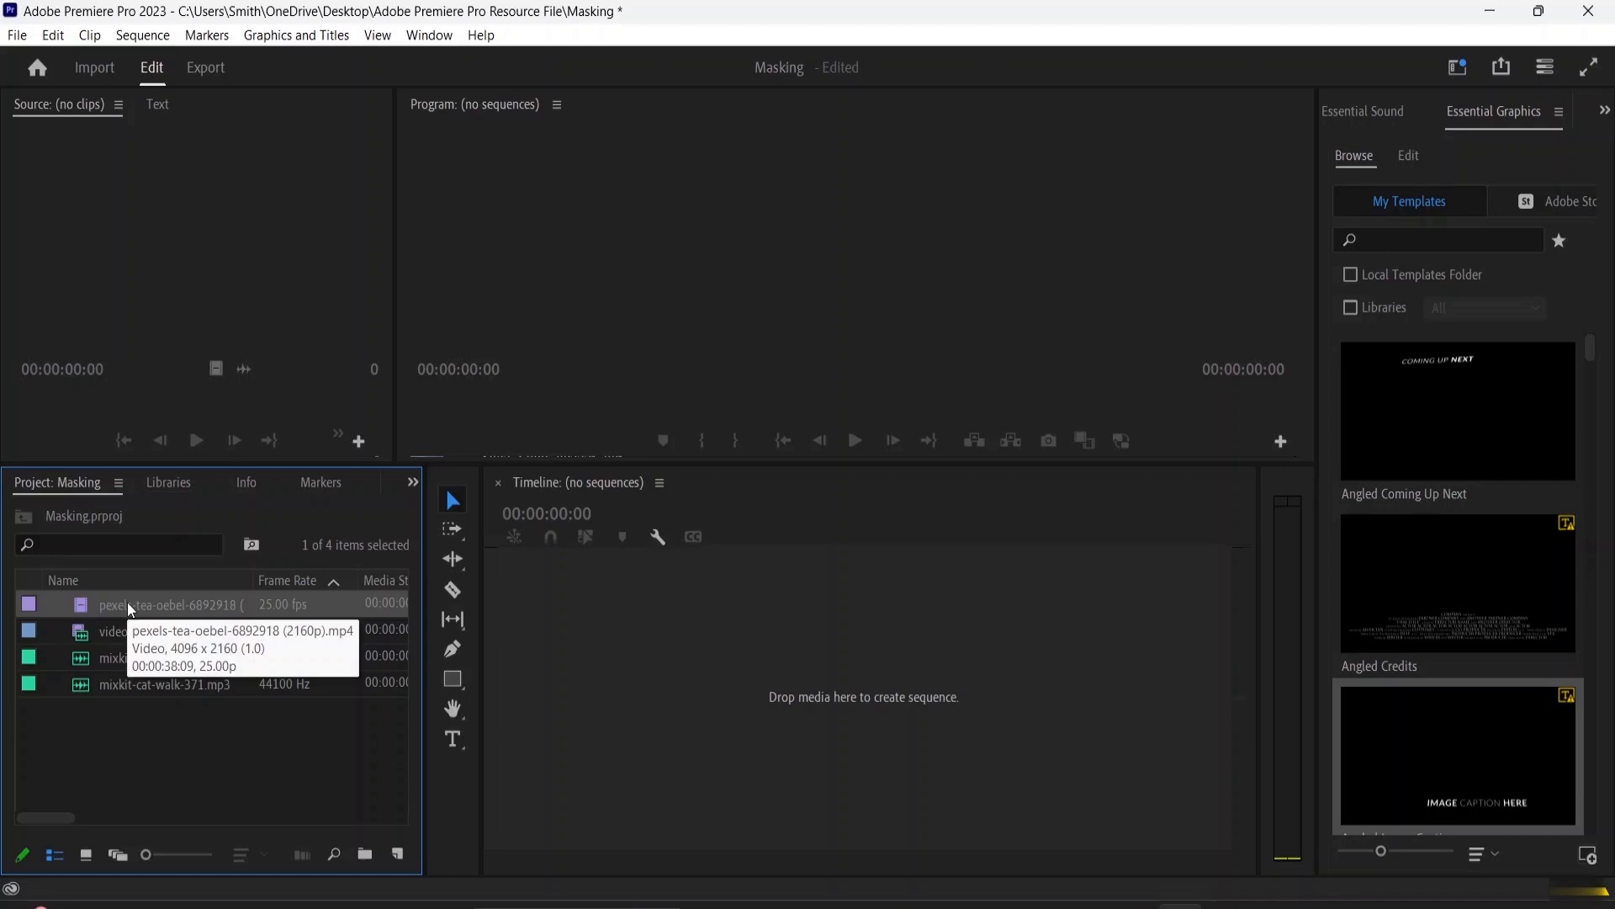
pyautogui.click(118, 603)
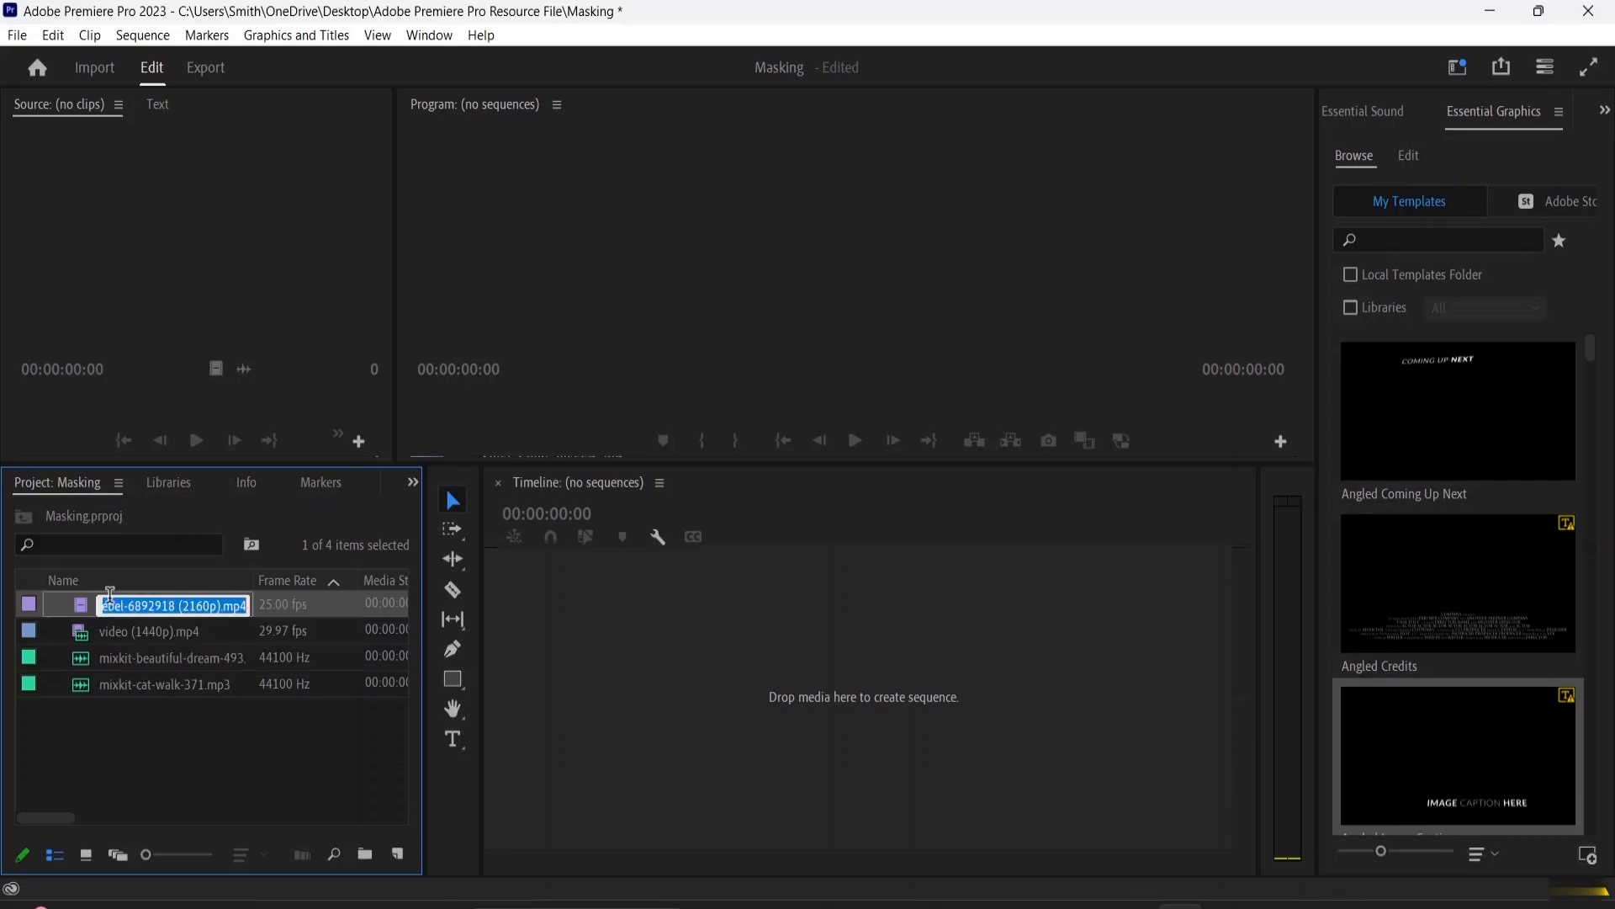
pyautogui.click(231, 721)
pyautogui.click(178, 602)
pyautogui.click(178, 601)
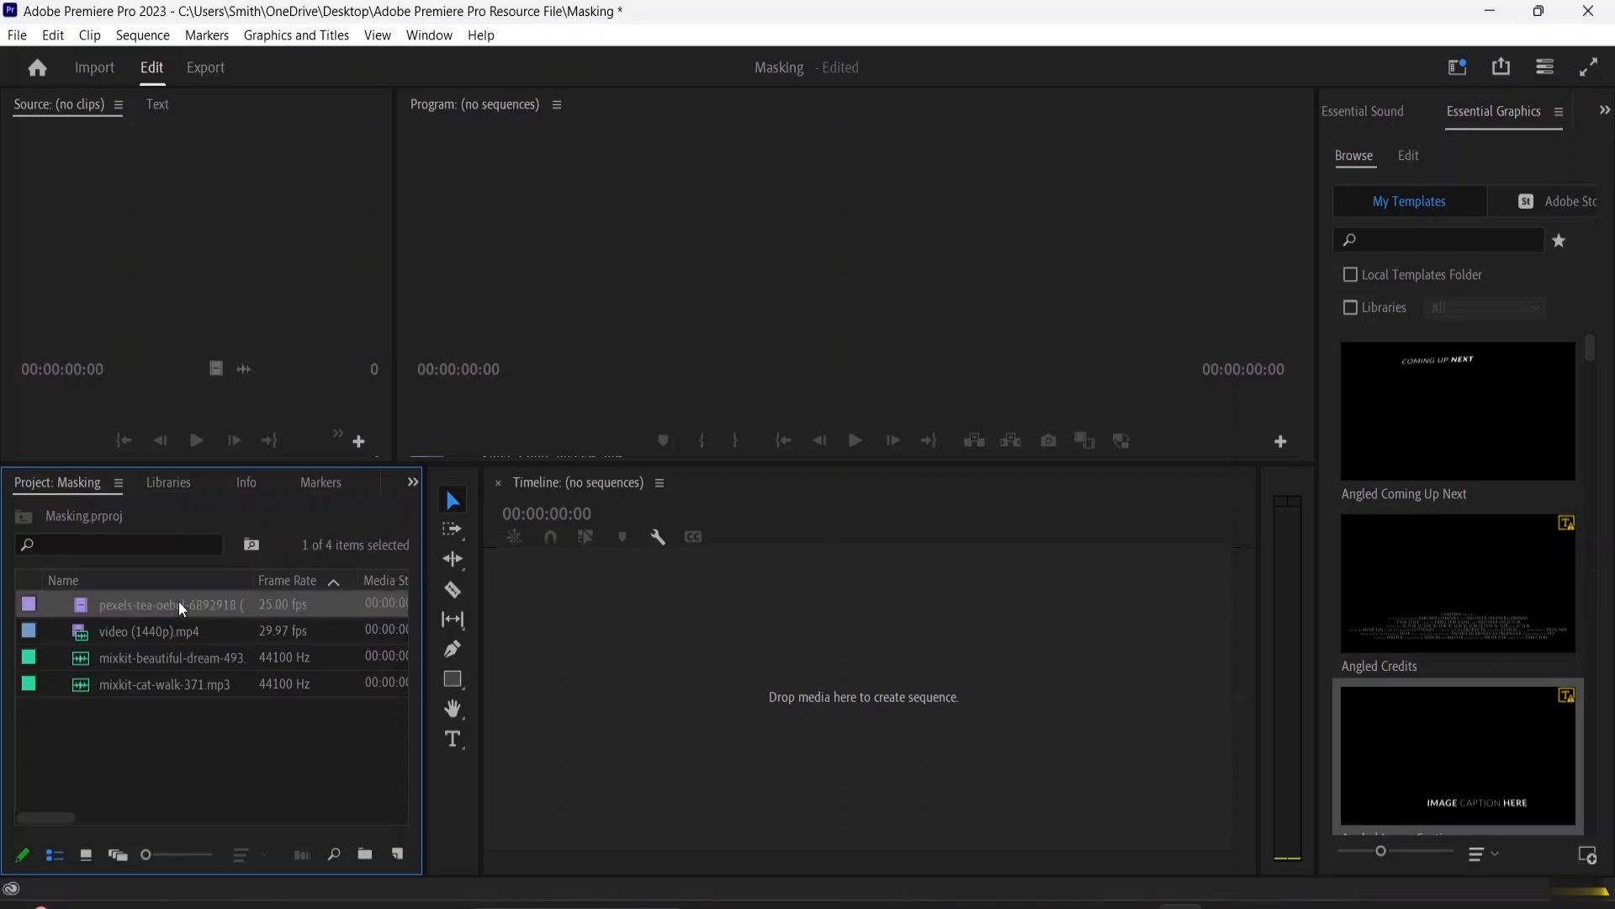
pyautogui.click(205, 817)
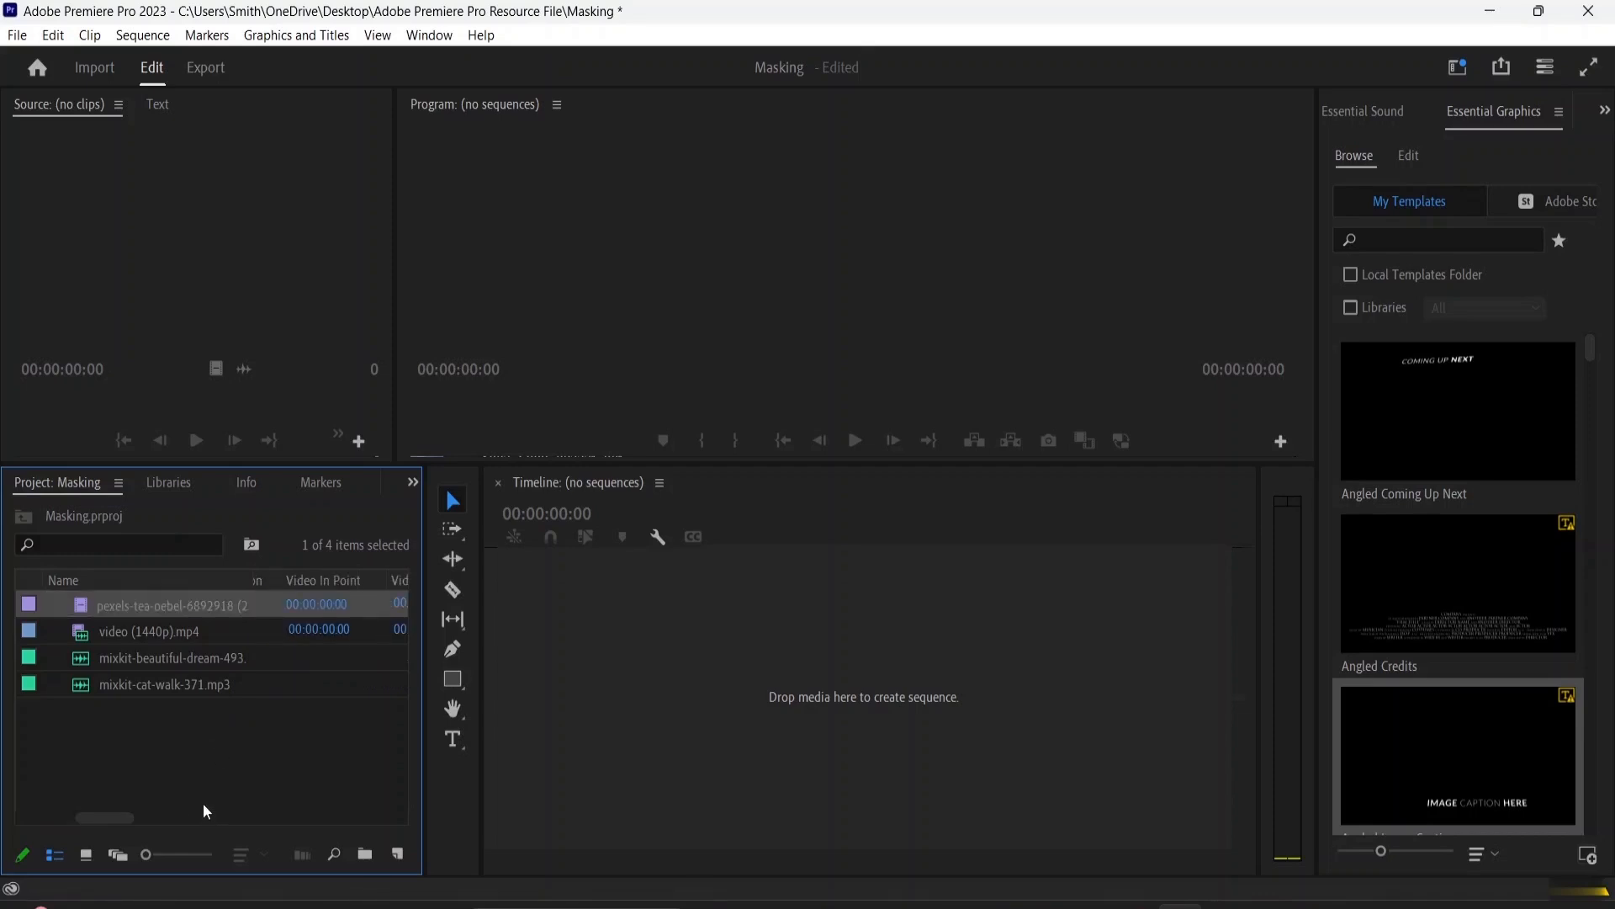
pyautogui.click(174, 604)
pyautogui.click(260, 757)
pyautogui.click(331, 602)
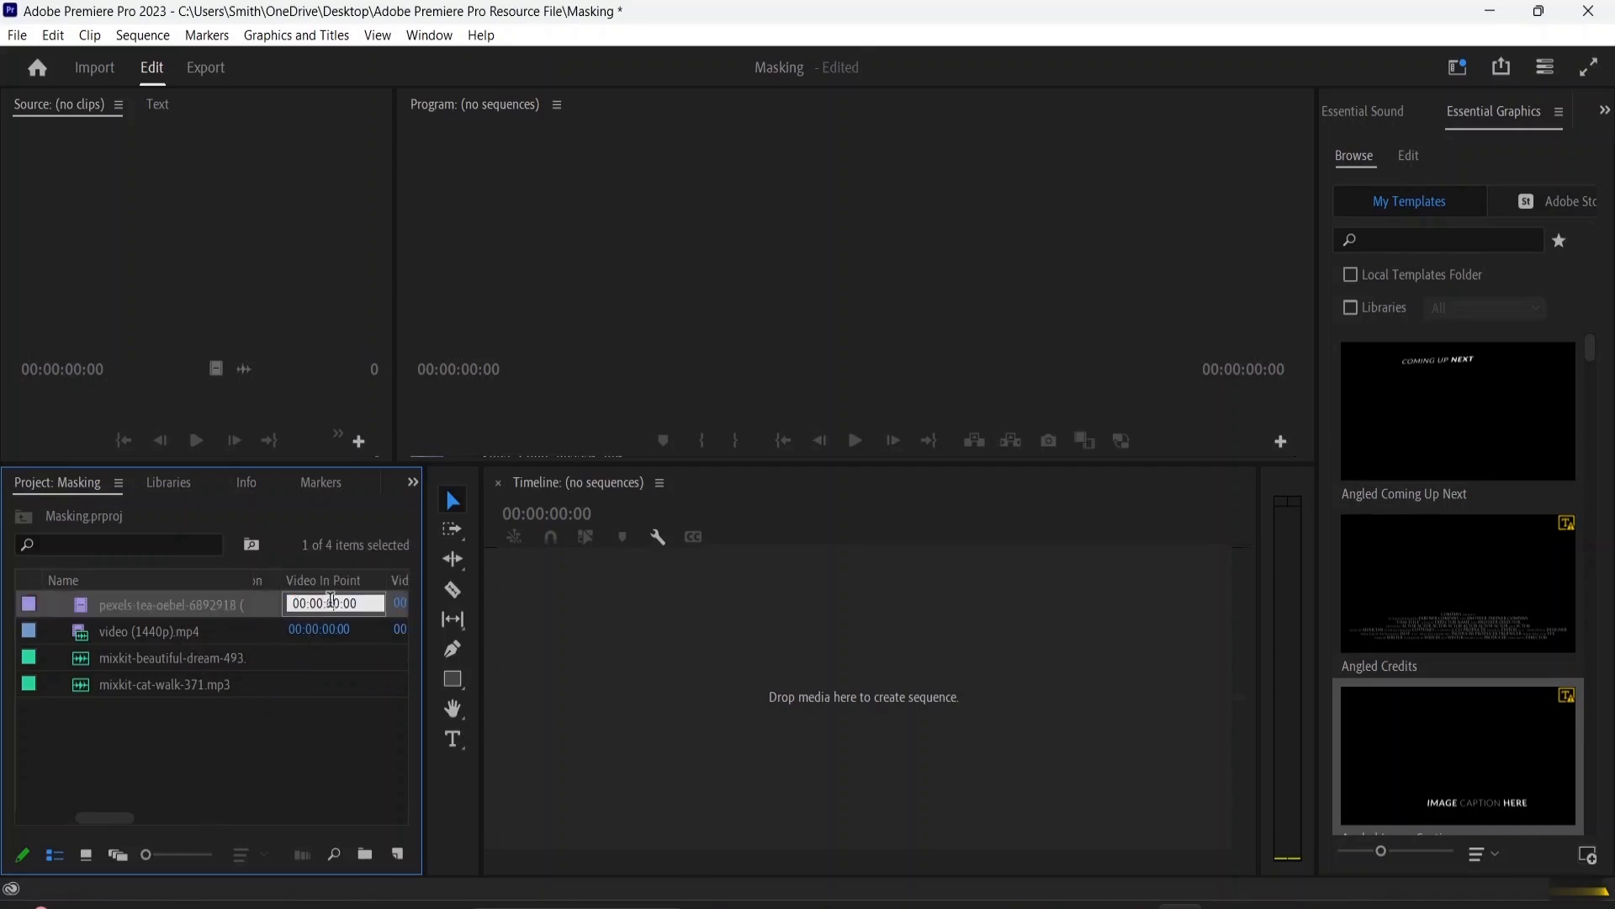
pyautogui.click(158, 751)
pyautogui.doubleClick(81, 606)
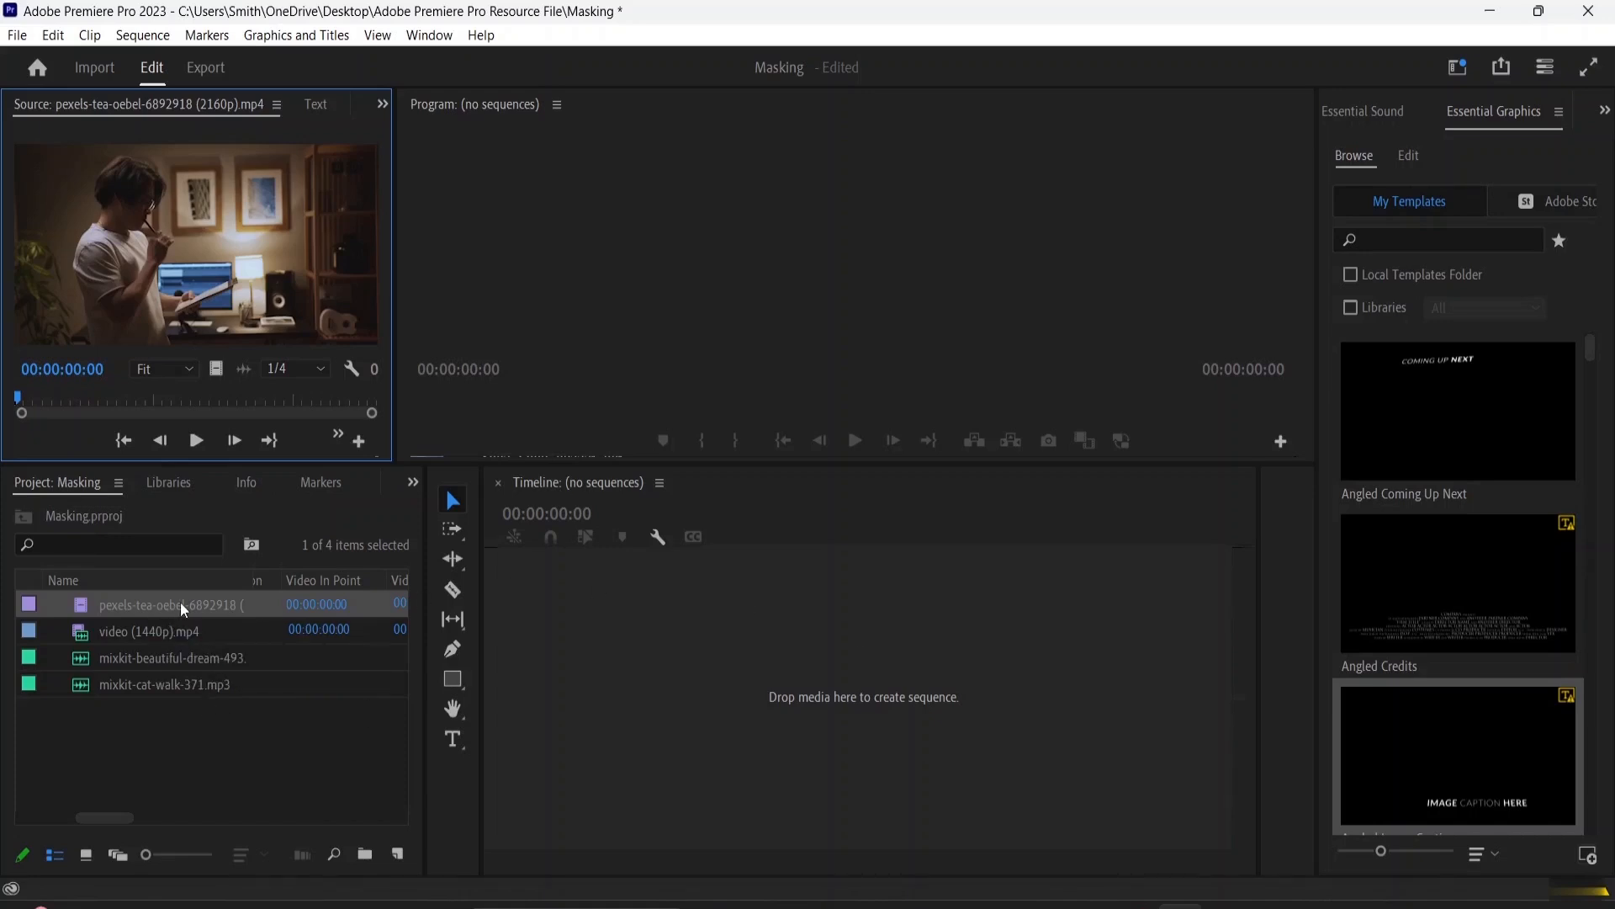
pyautogui.moveTo(180, 603); pyautogui.dragTo(558, 652)
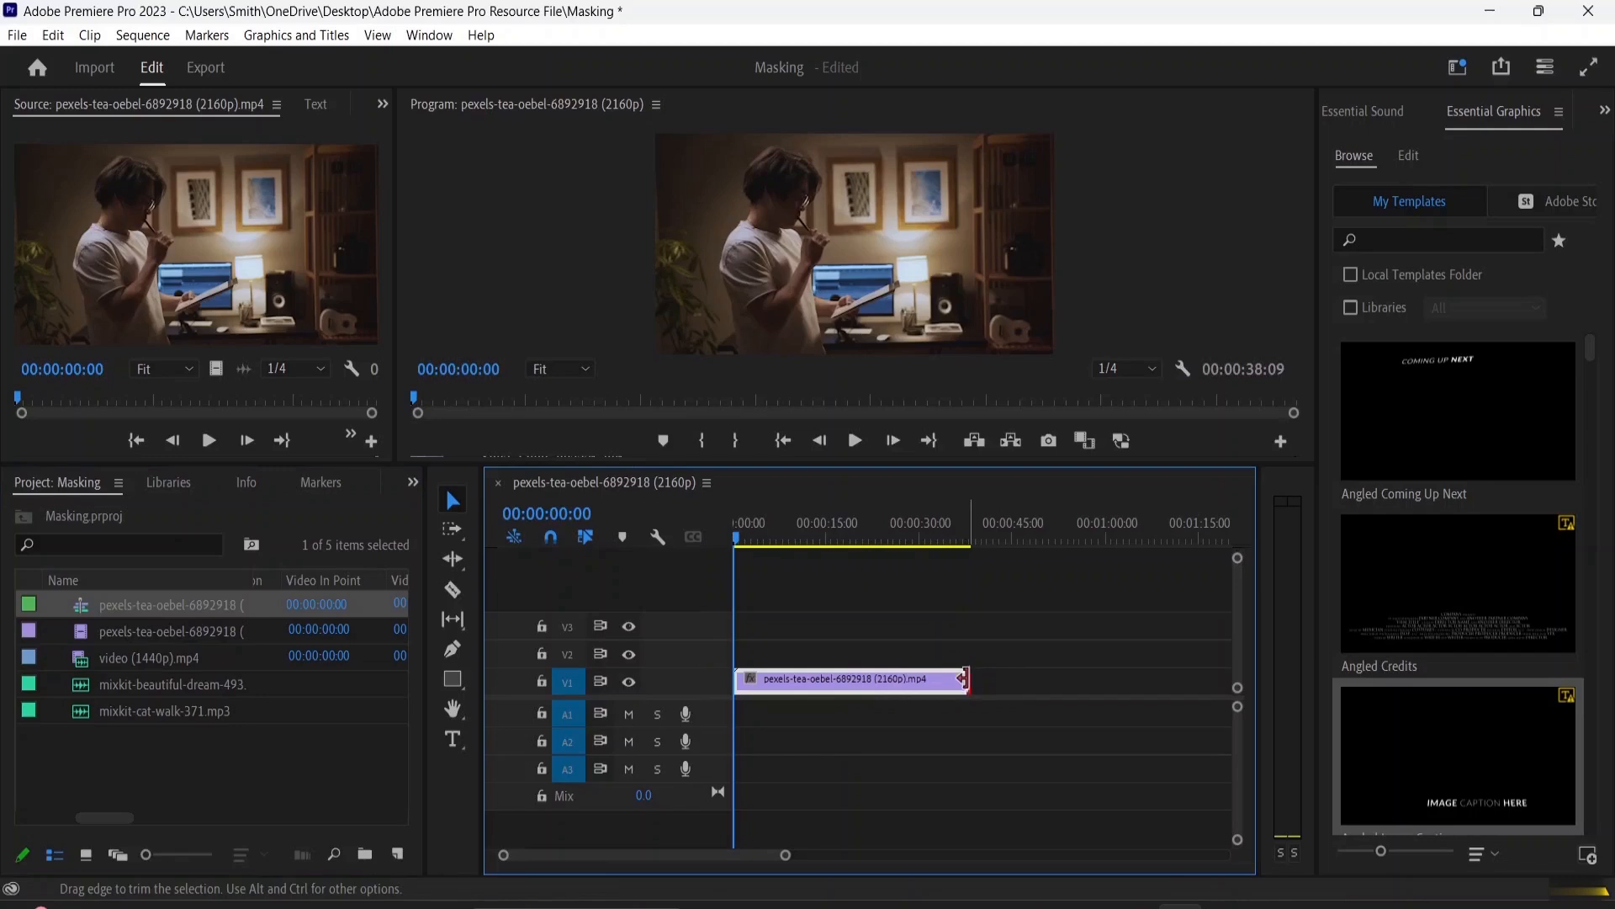
pyautogui.doubleClick(968, 678)
pyautogui.moveTo(967, 678); pyautogui.dragTo(960, 678)
pyautogui.click(1006, 676)
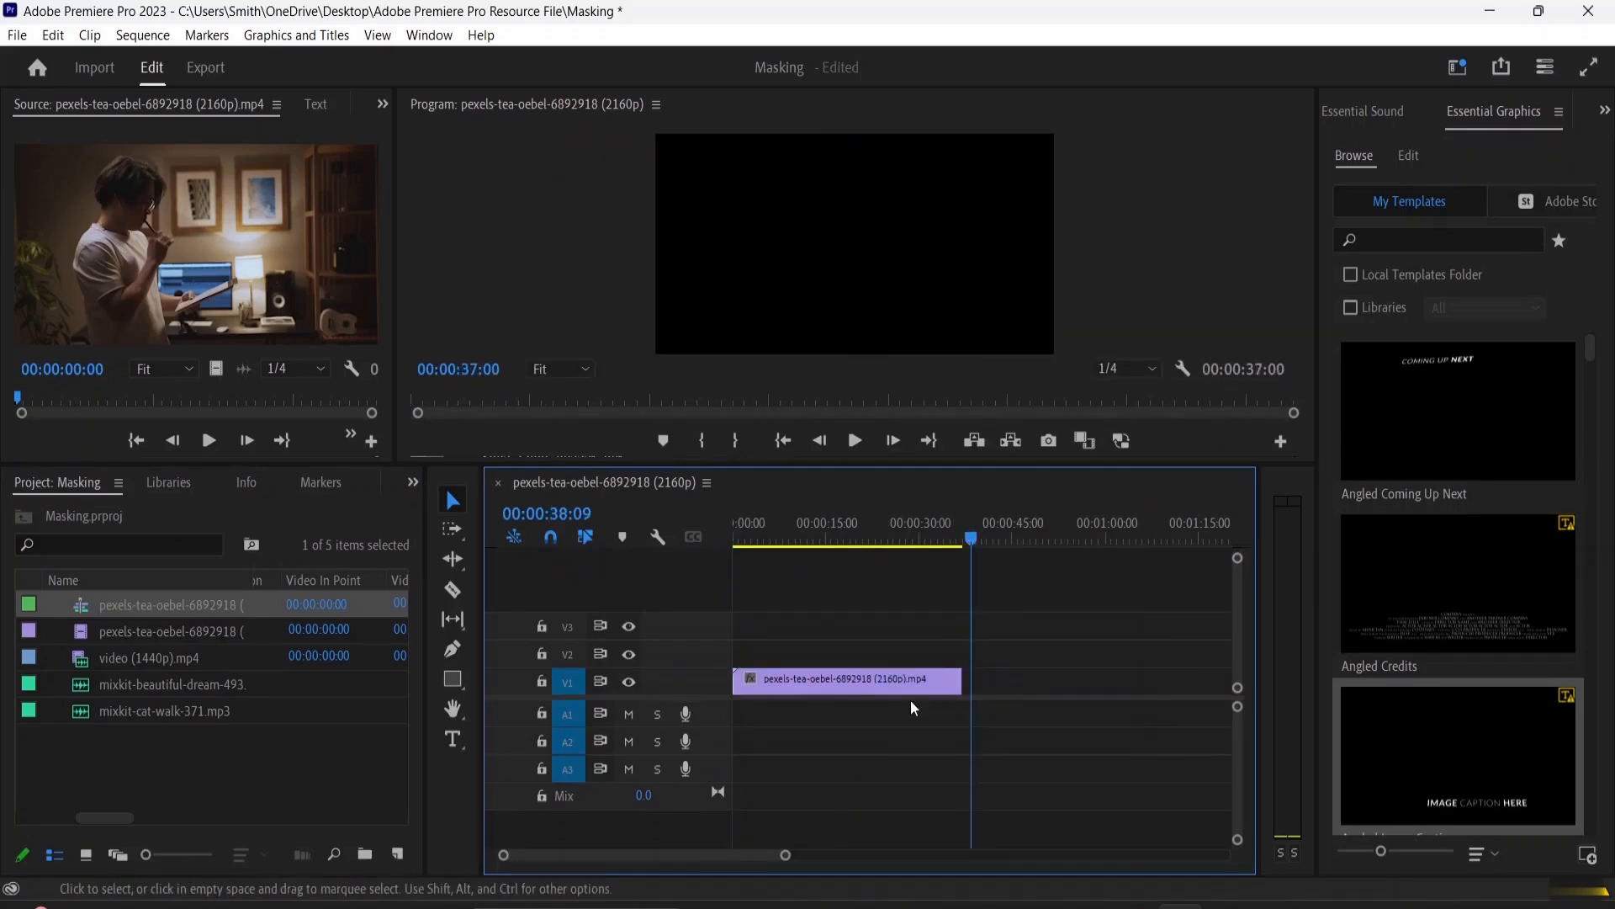
pyautogui.click(144, 629)
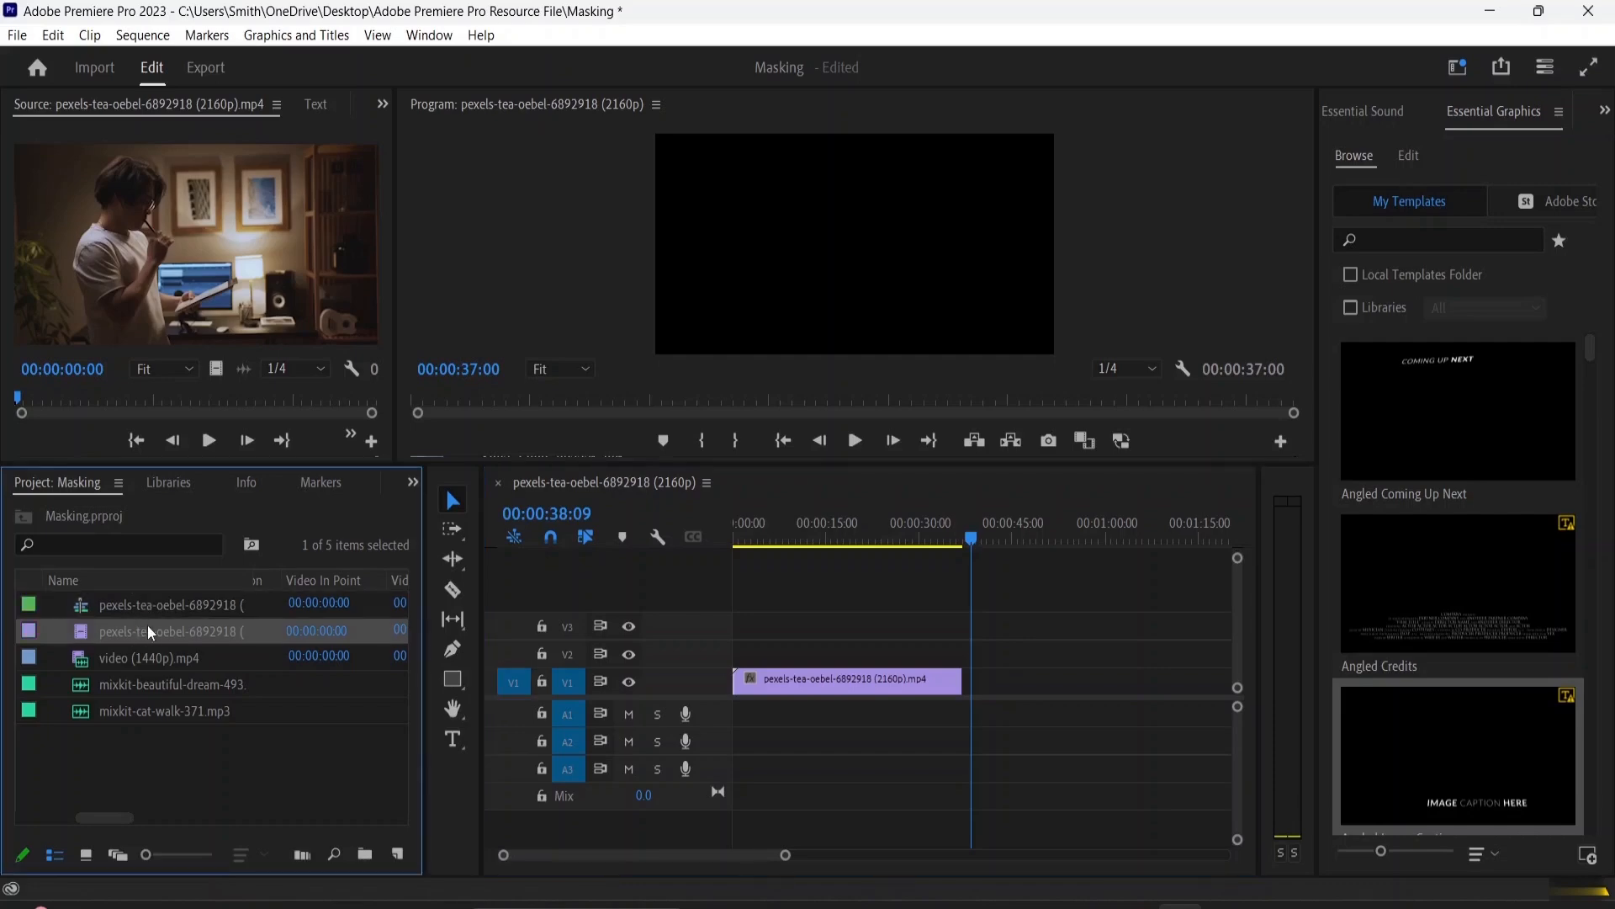
pyautogui.click(148, 629)
pyautogui.doubleClick(285, 725)
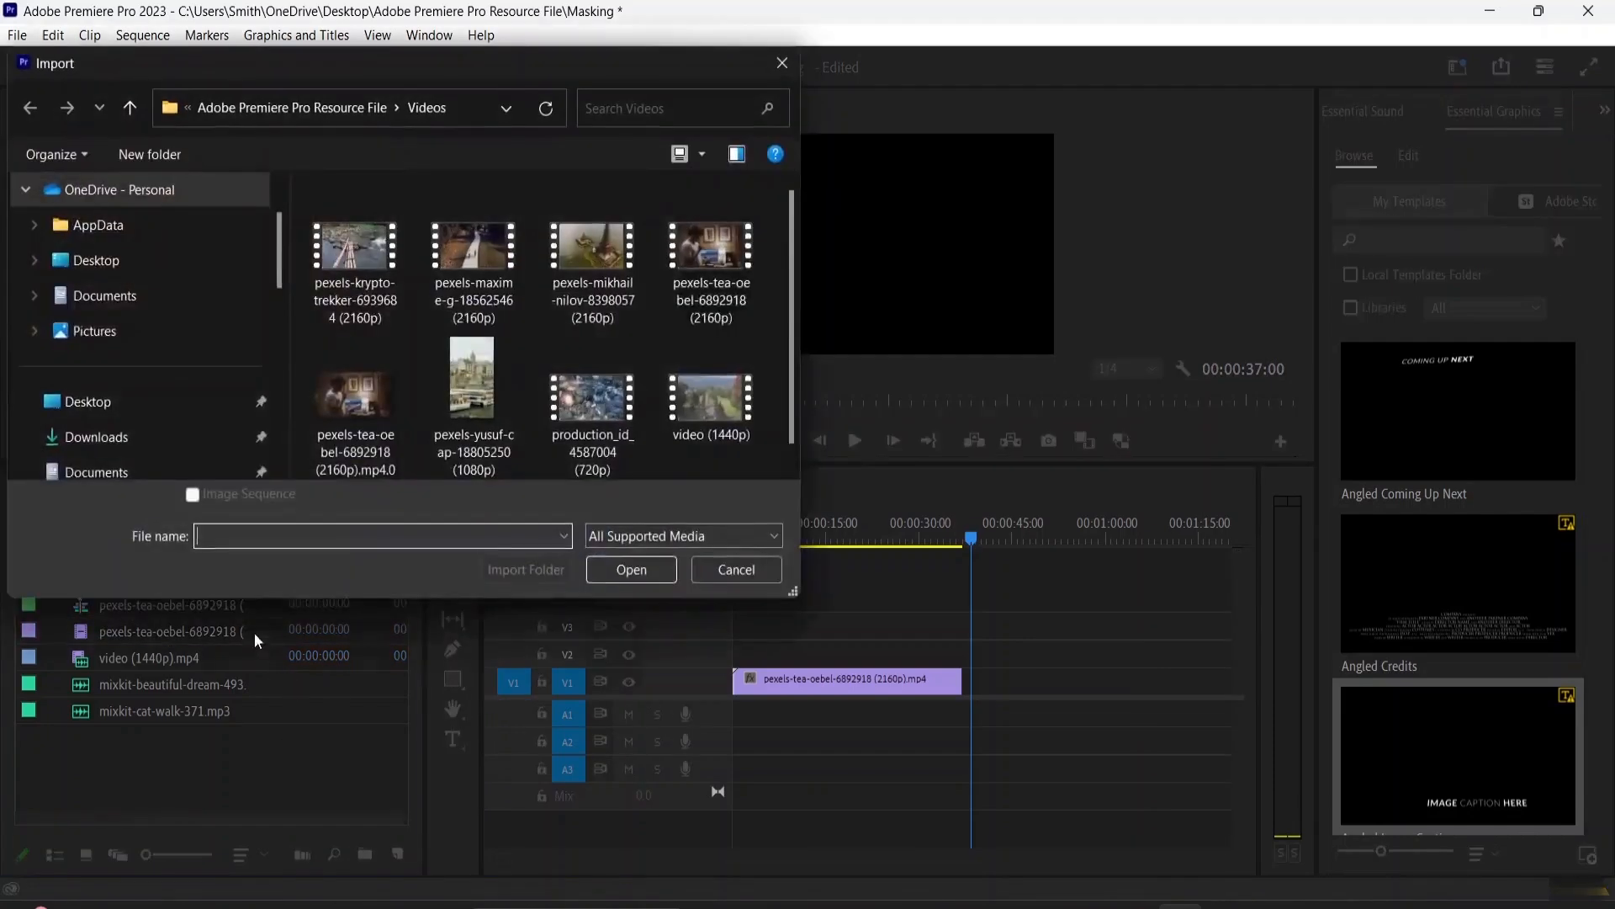
pyautogui.click(716, 570)
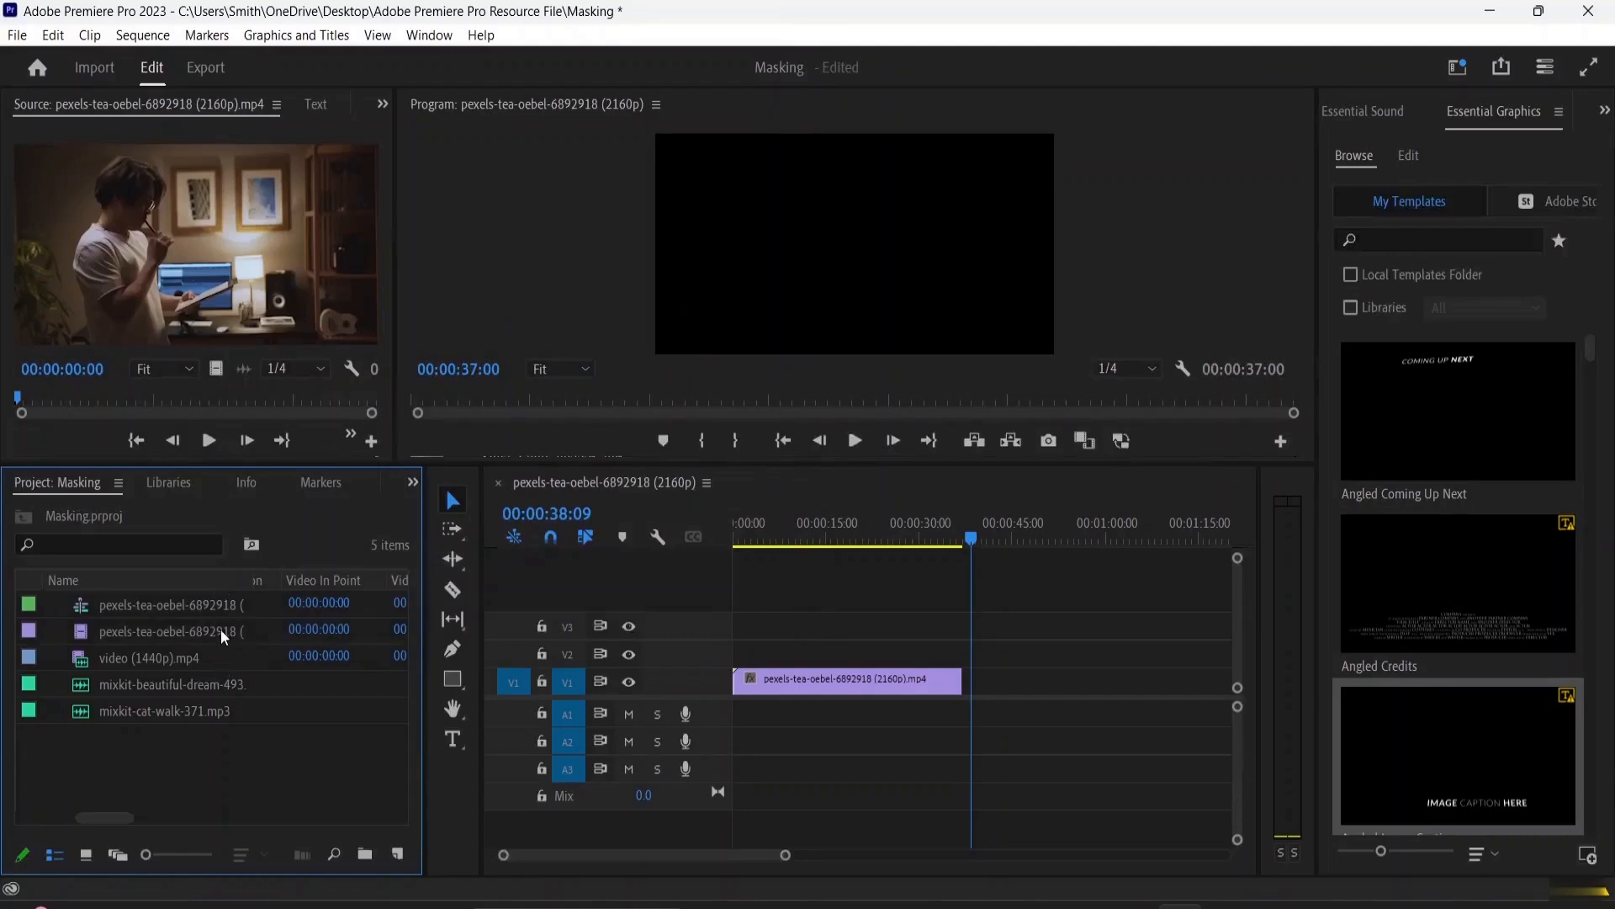
pyautogui.click(202, 642)
pyautogui.moveTo(190, 629); pyautogui.dragTo(740, 655)
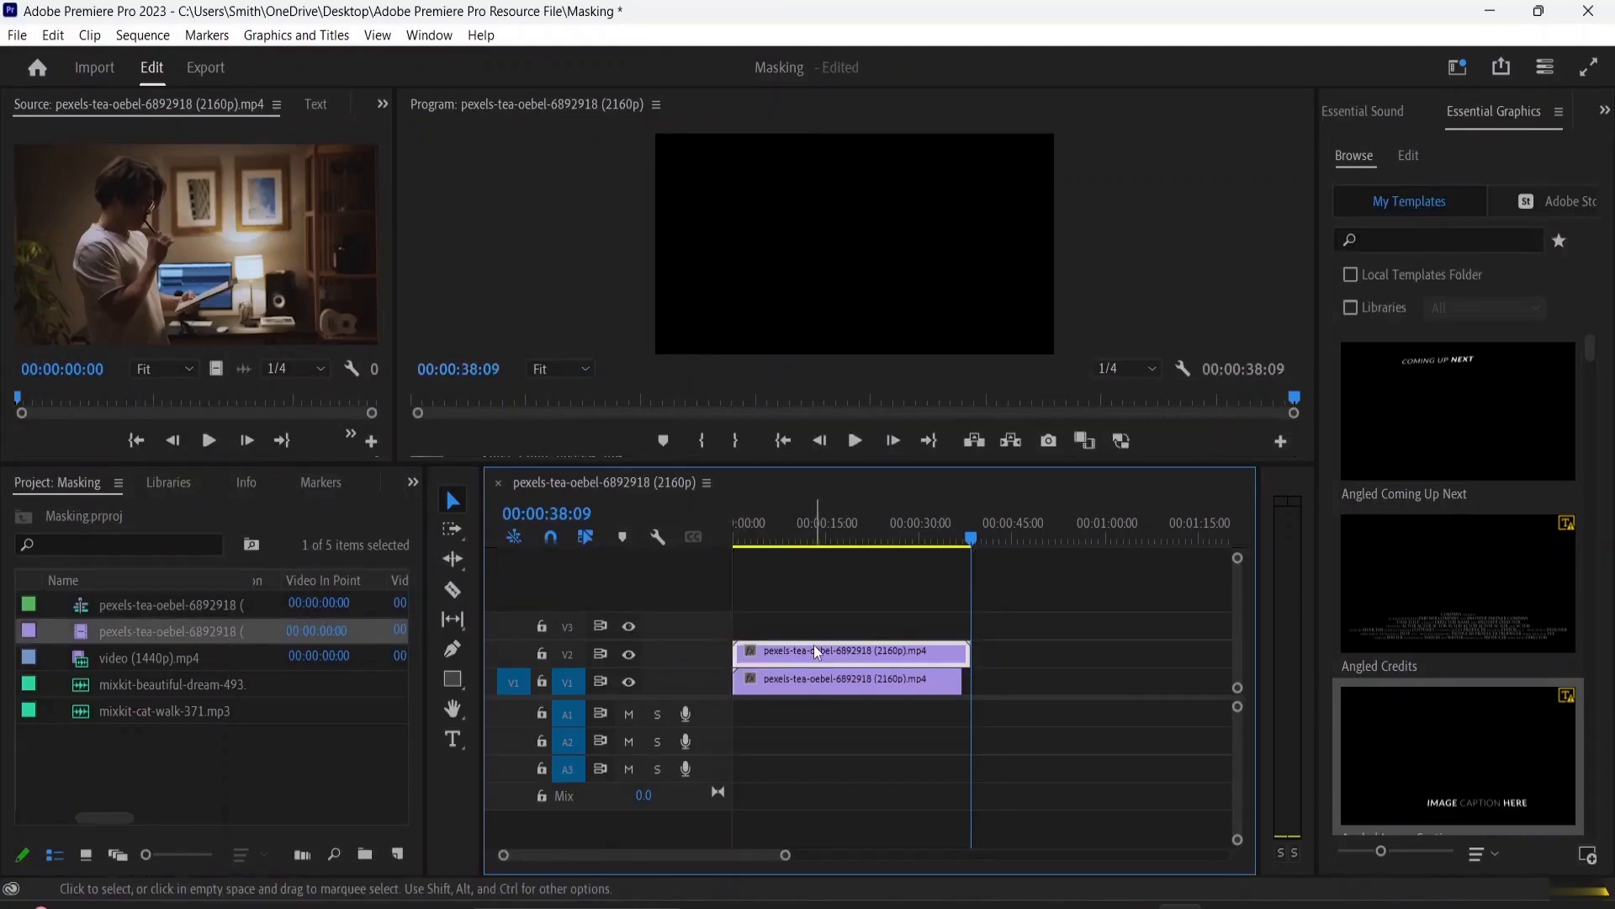
# Trim the end of the V2 clip to 00:00:37:00 to match the clip on V1.
pyautogui.doubleClick(815, 646)
pyautogui.click(815, 649)
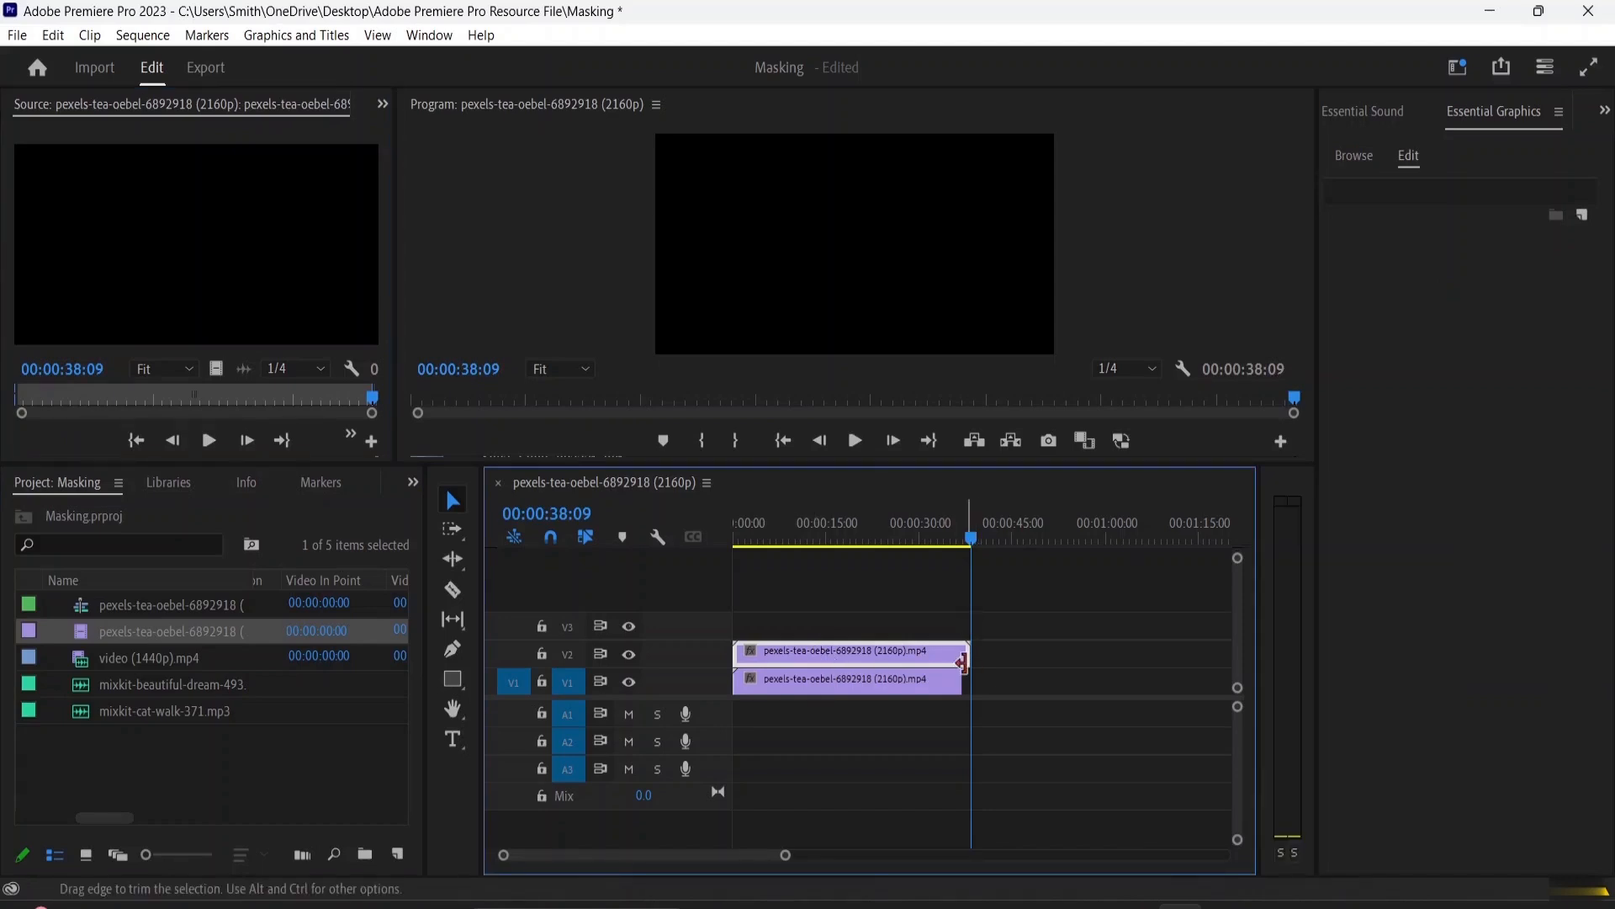
pyautogui.moveTo(964, 655); pyautogui.dragTo(960, 655)
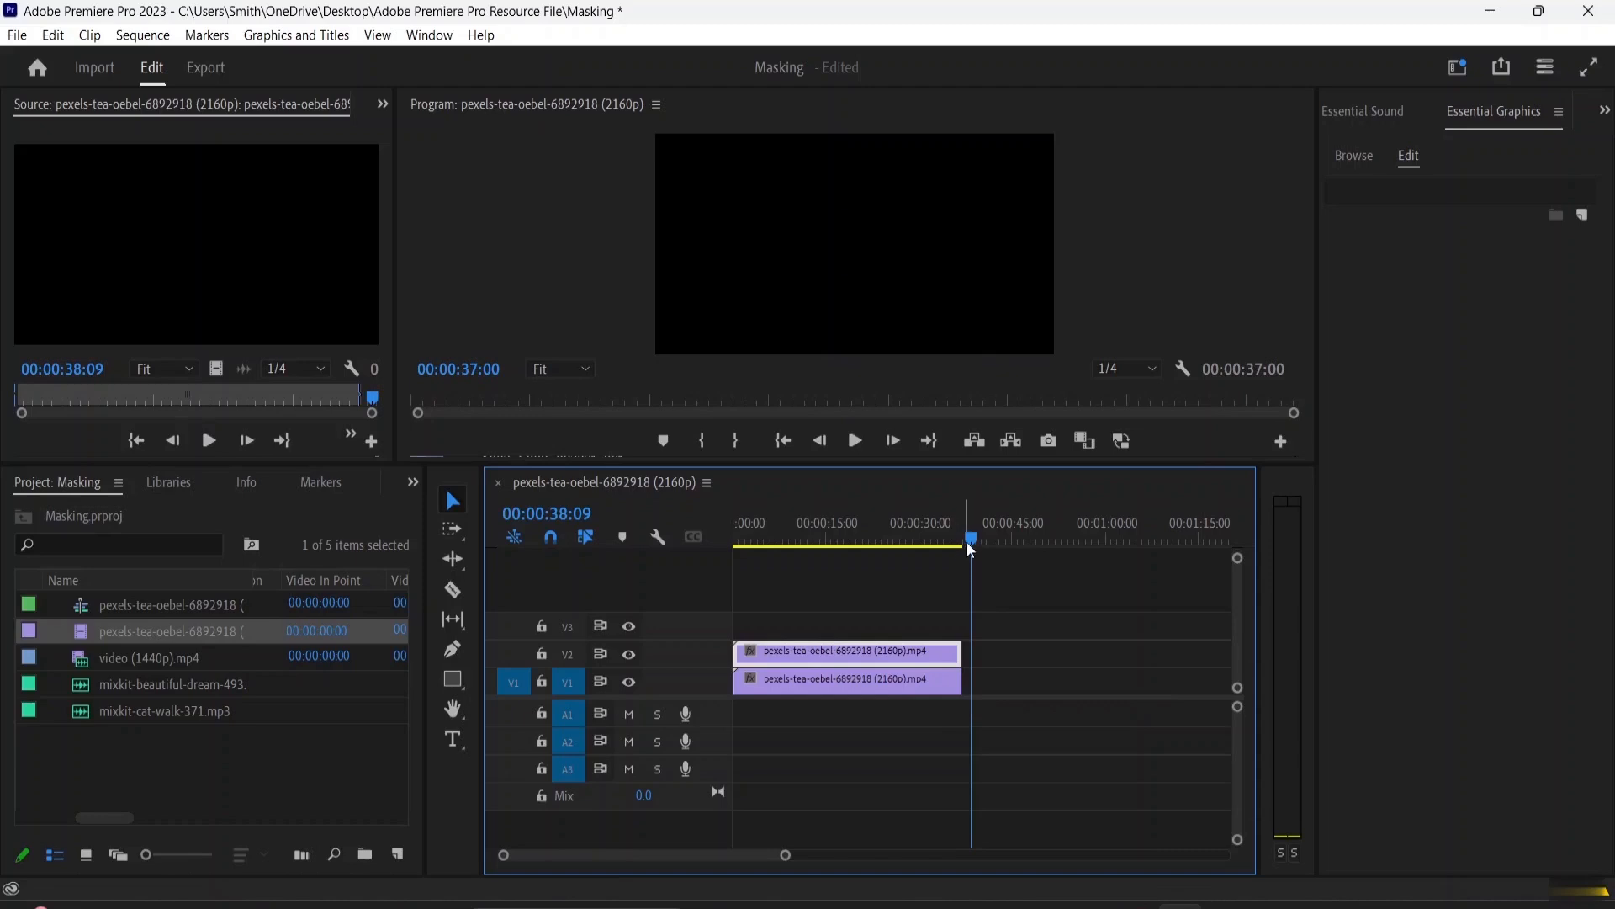
# With the playhead at the sequence start, hide the output of track V1 and delete the clip on V2.
pyautogui.moveTo(969, 540); pyautogui.dragTo(721, 518)
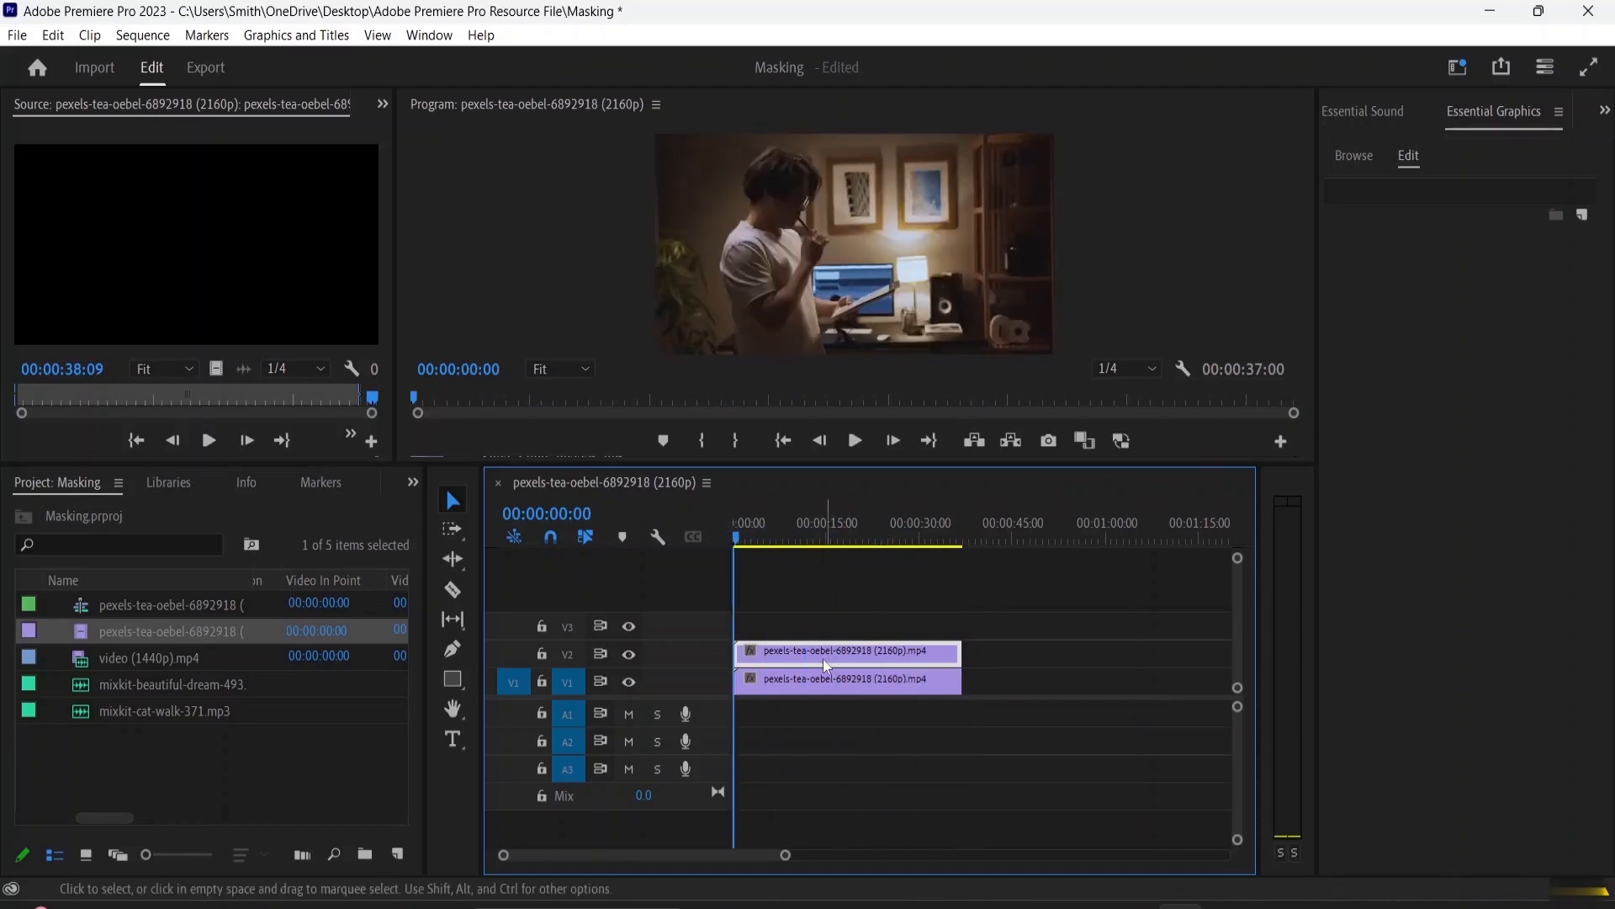
pyautogui.click(627, 681)
pyautogui.press('Delete')
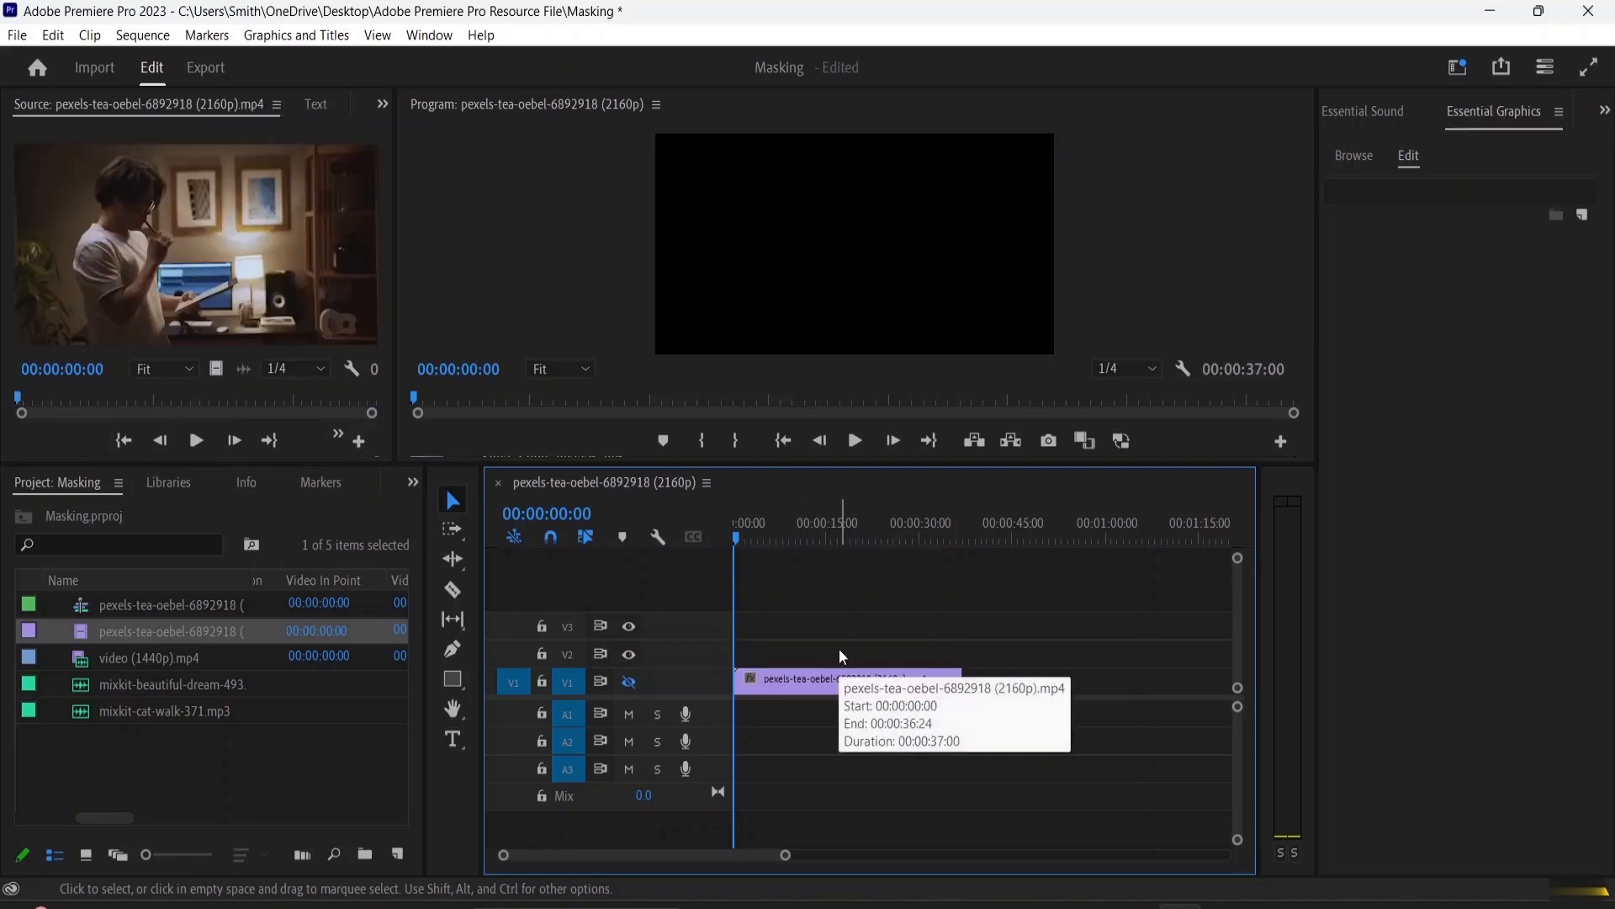
# Place video (1440p).mp4 on track V2 at the start of the sequence, above the pexels clip.
pyautogui.click(173, 604)
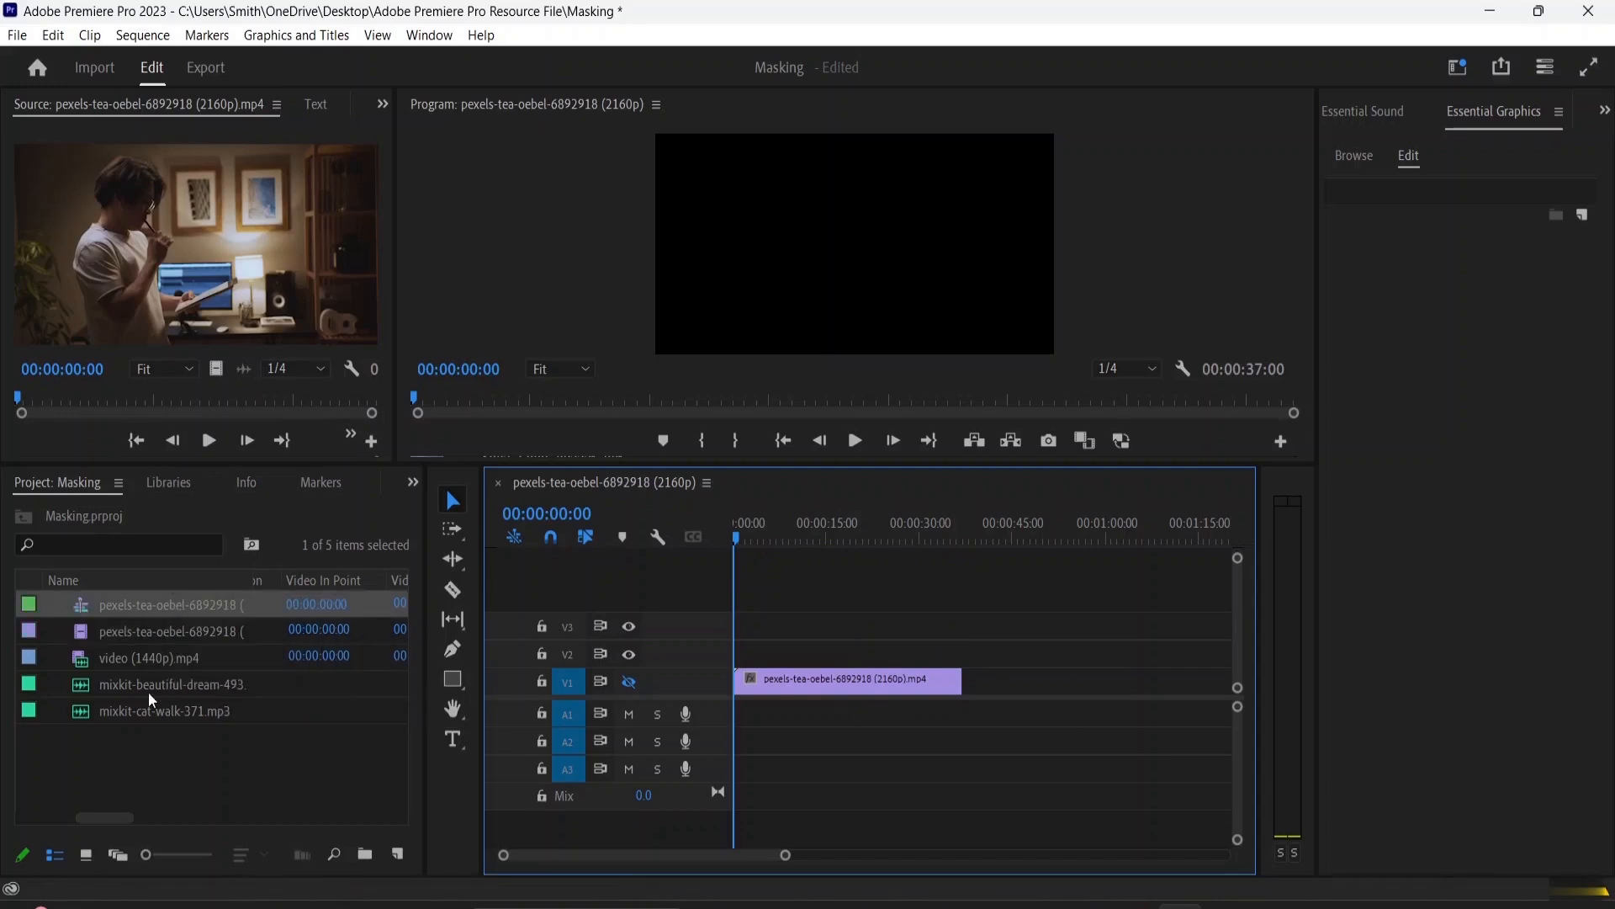
pyautogui.doubleClick(140, 659)
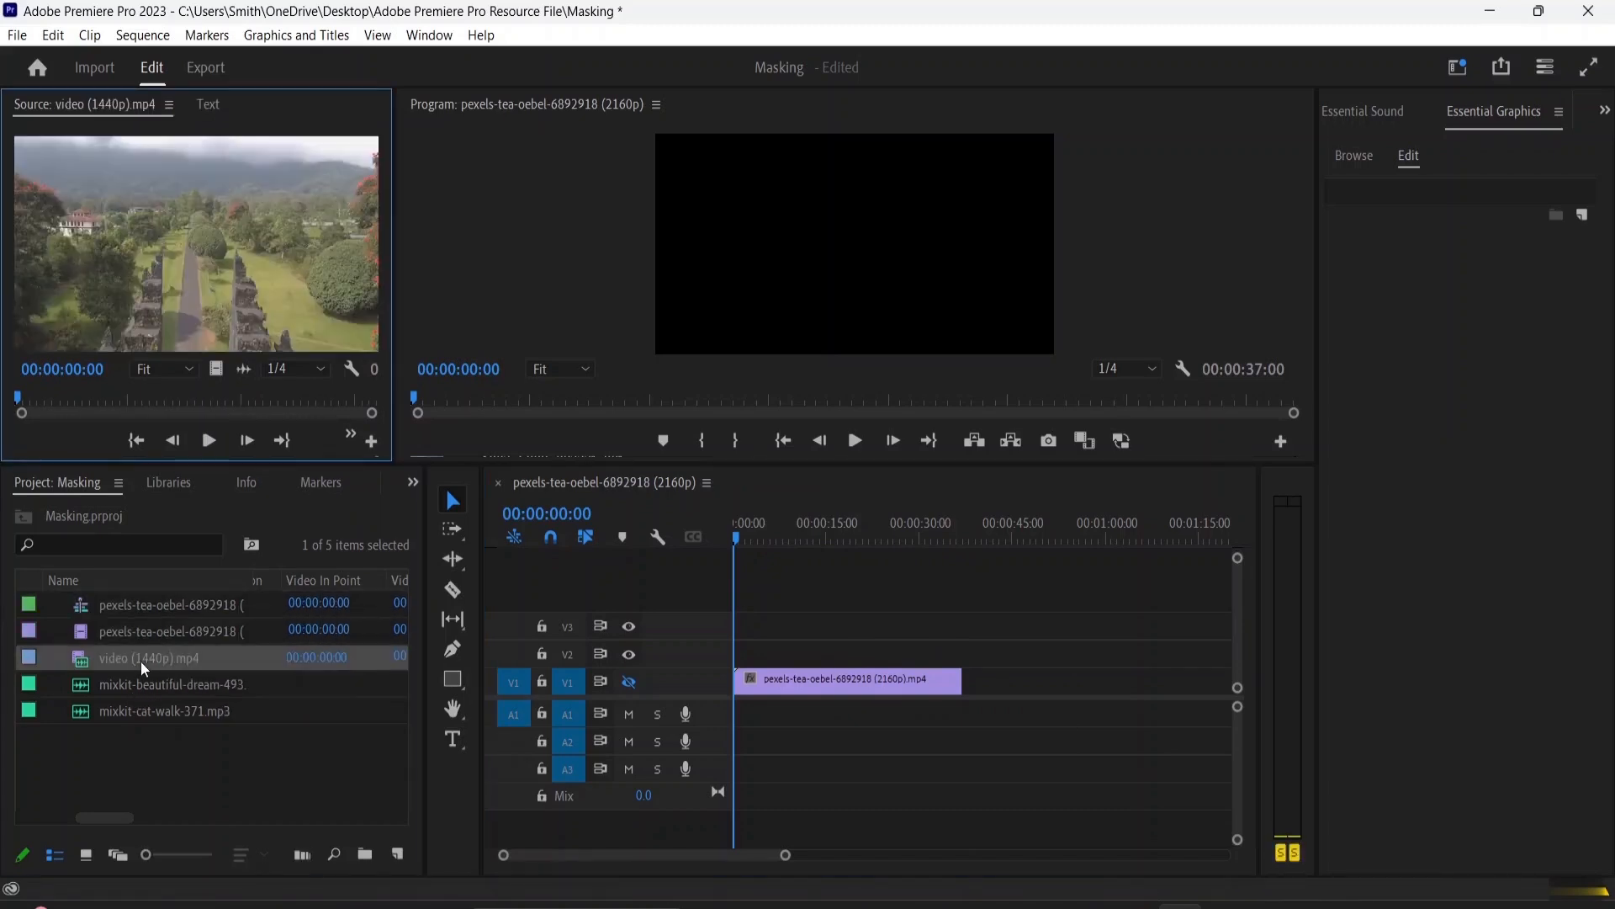
pyautogui.moveTo(119, 653); pyautogui.dragTo(733, 661)
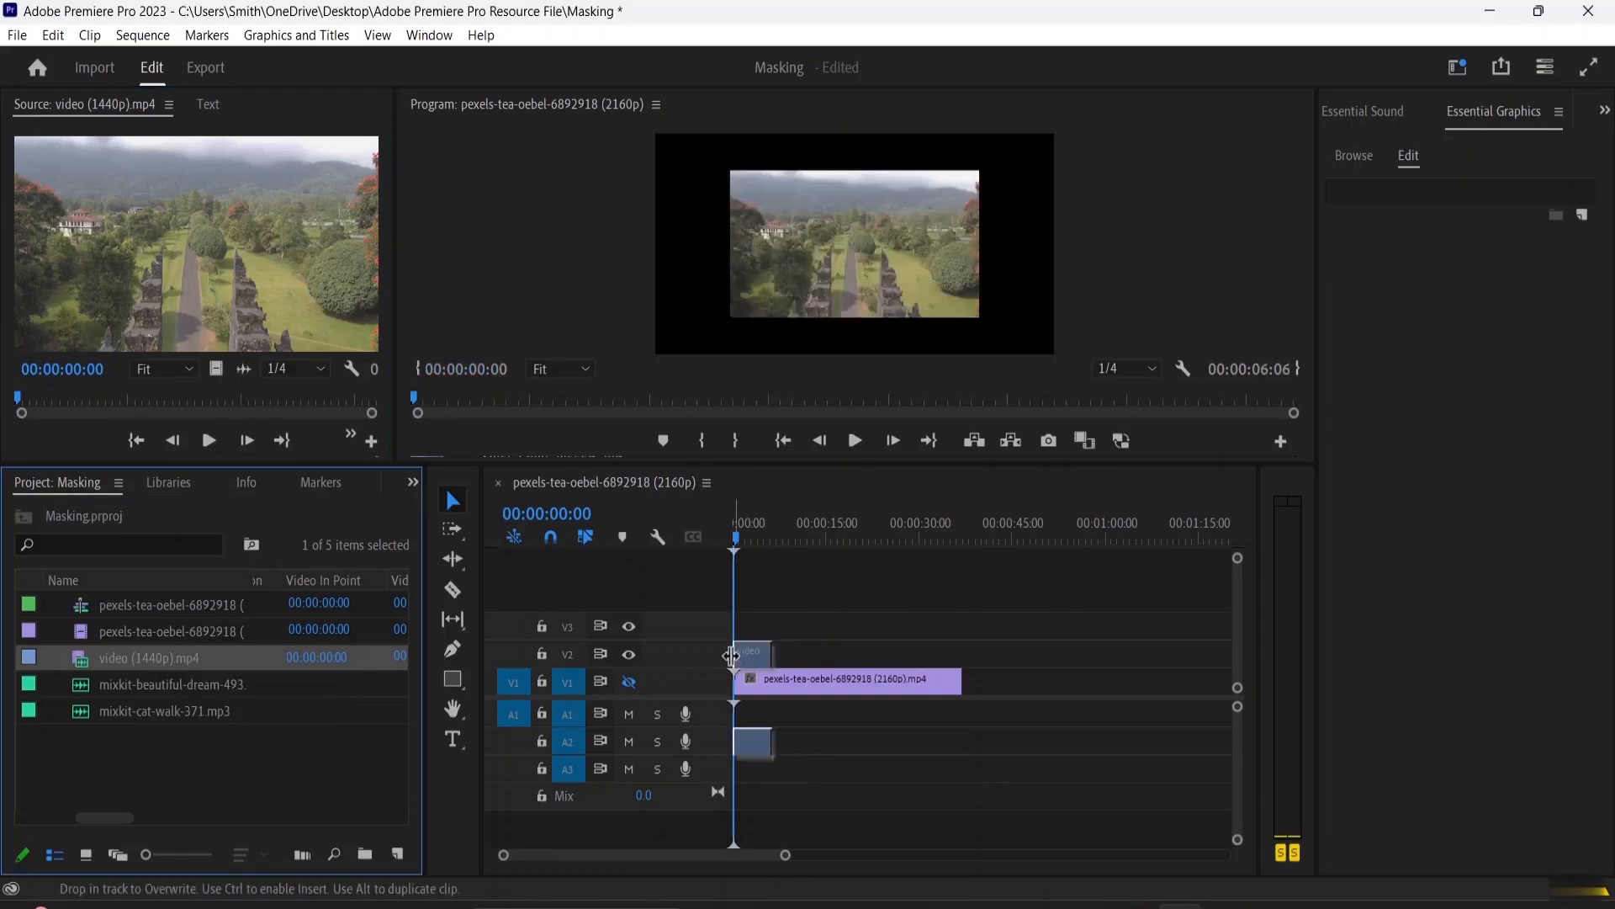
# Unlink the video (1440p).mp4 clip on V2 from its audio and delete the audio on track A2.
pyautogui.click(755, 739)
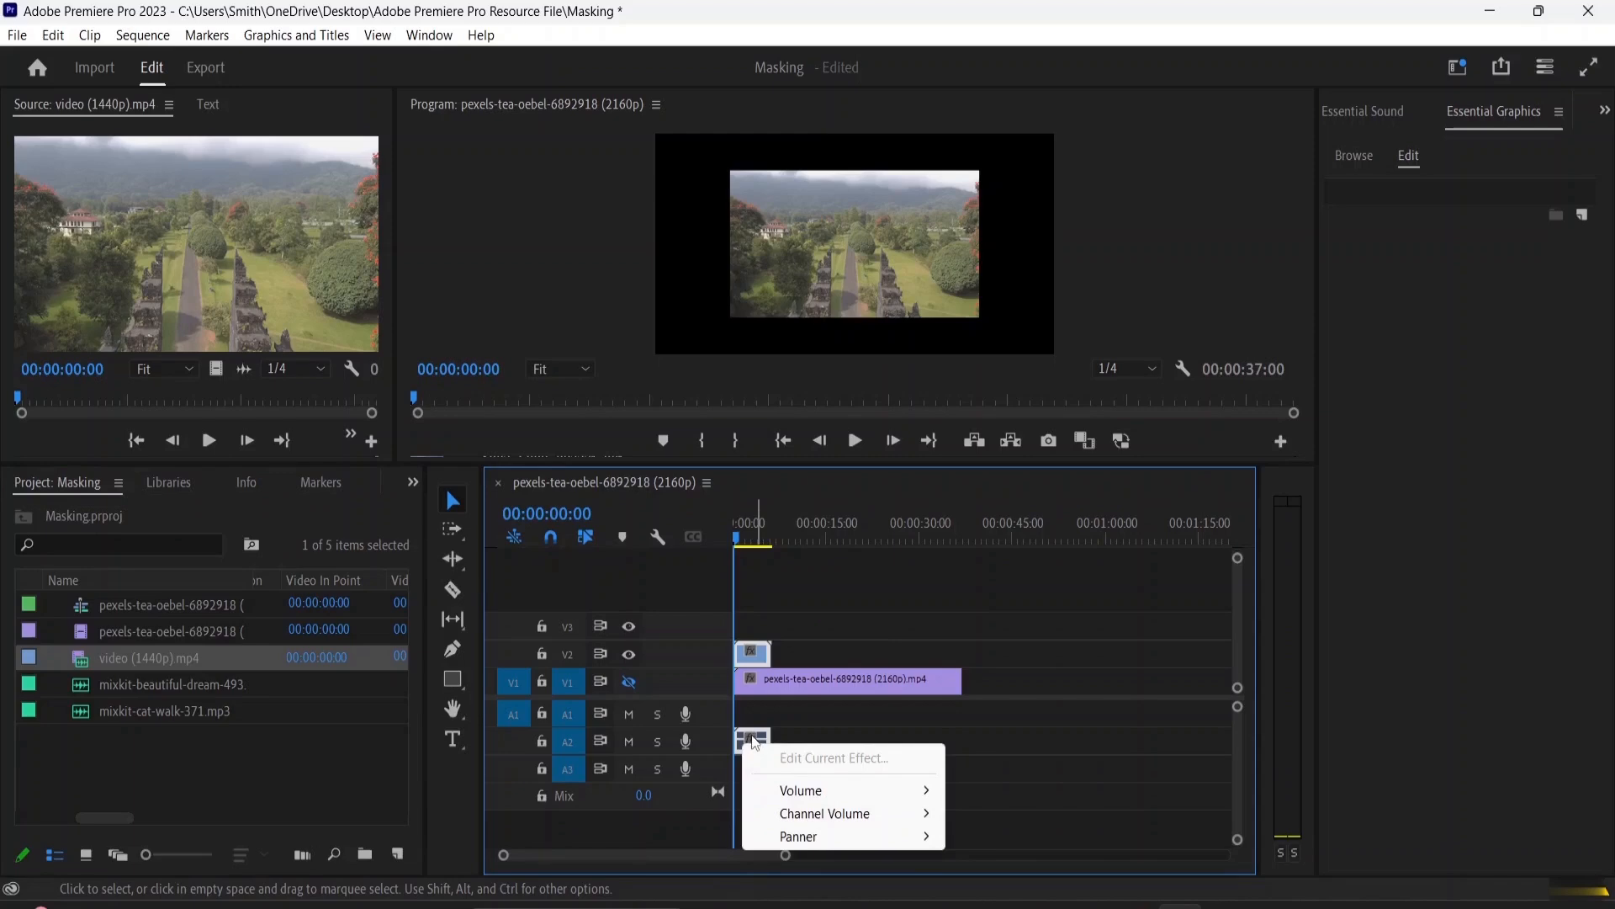
pyautogui.click(762, 651)
pyautogui.rightClick(762, 651)
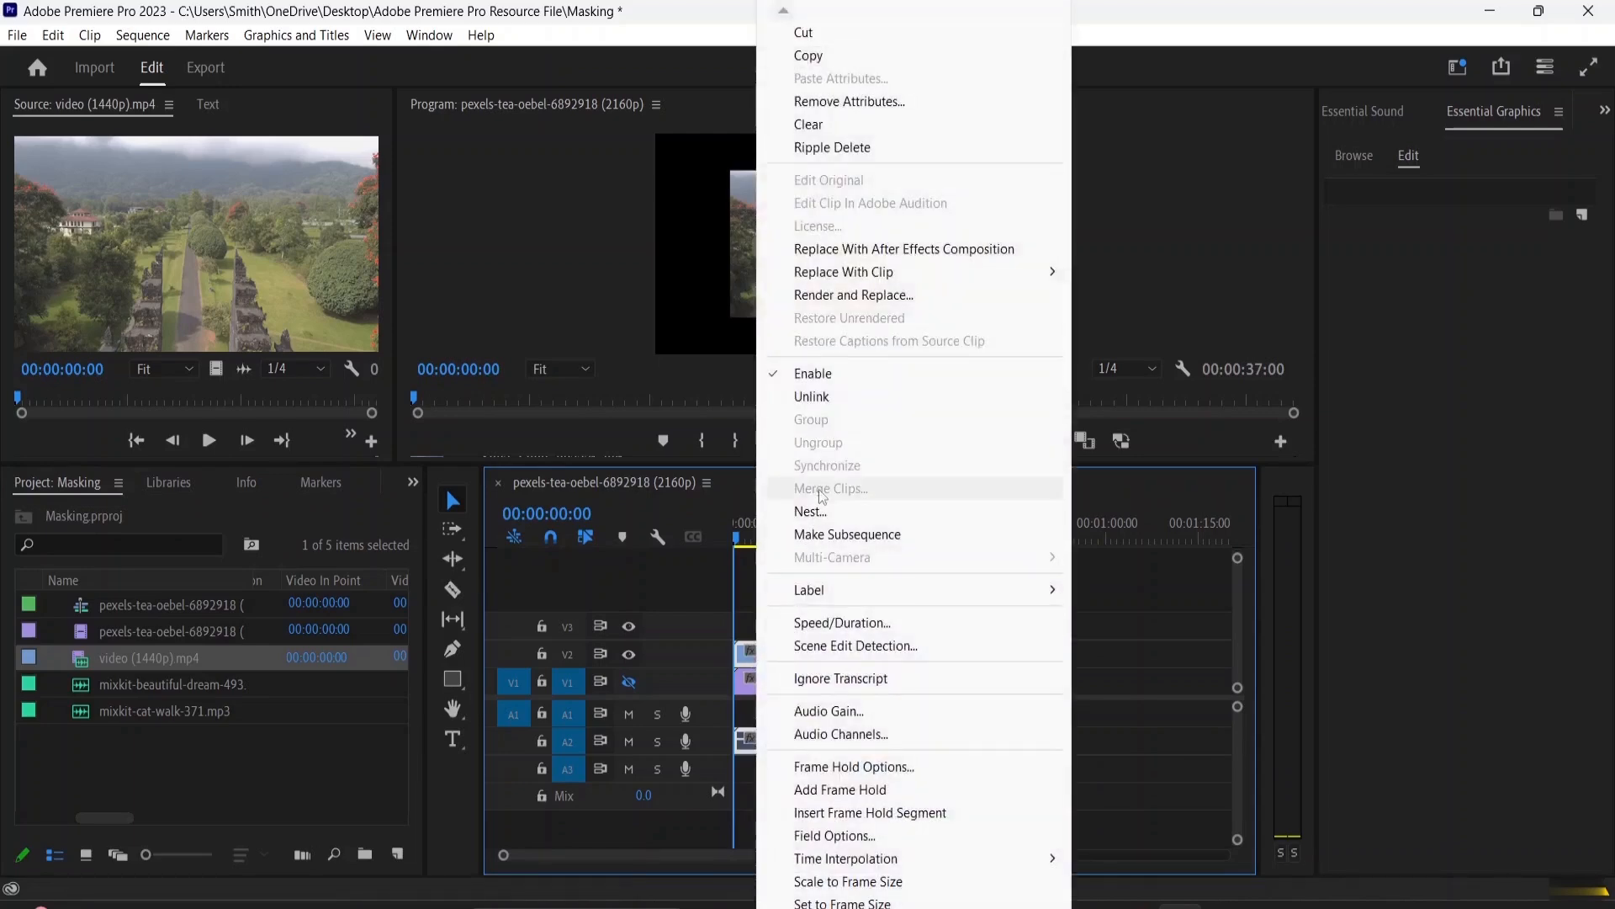
pyautogui.click(869, 397)
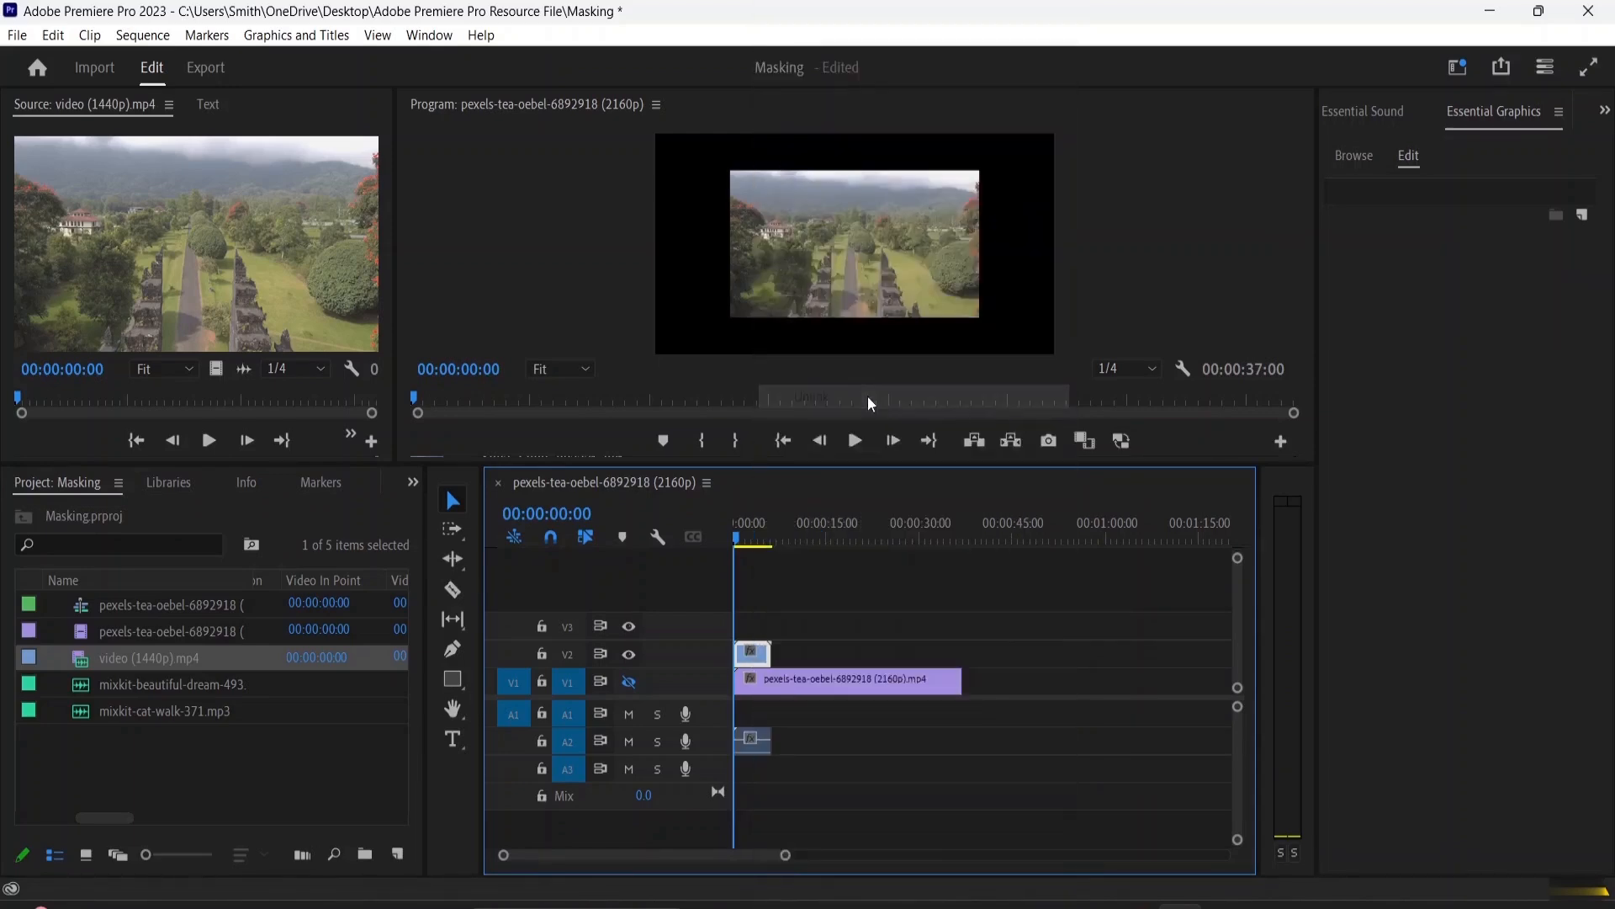
pyautogui.click(755, 747)
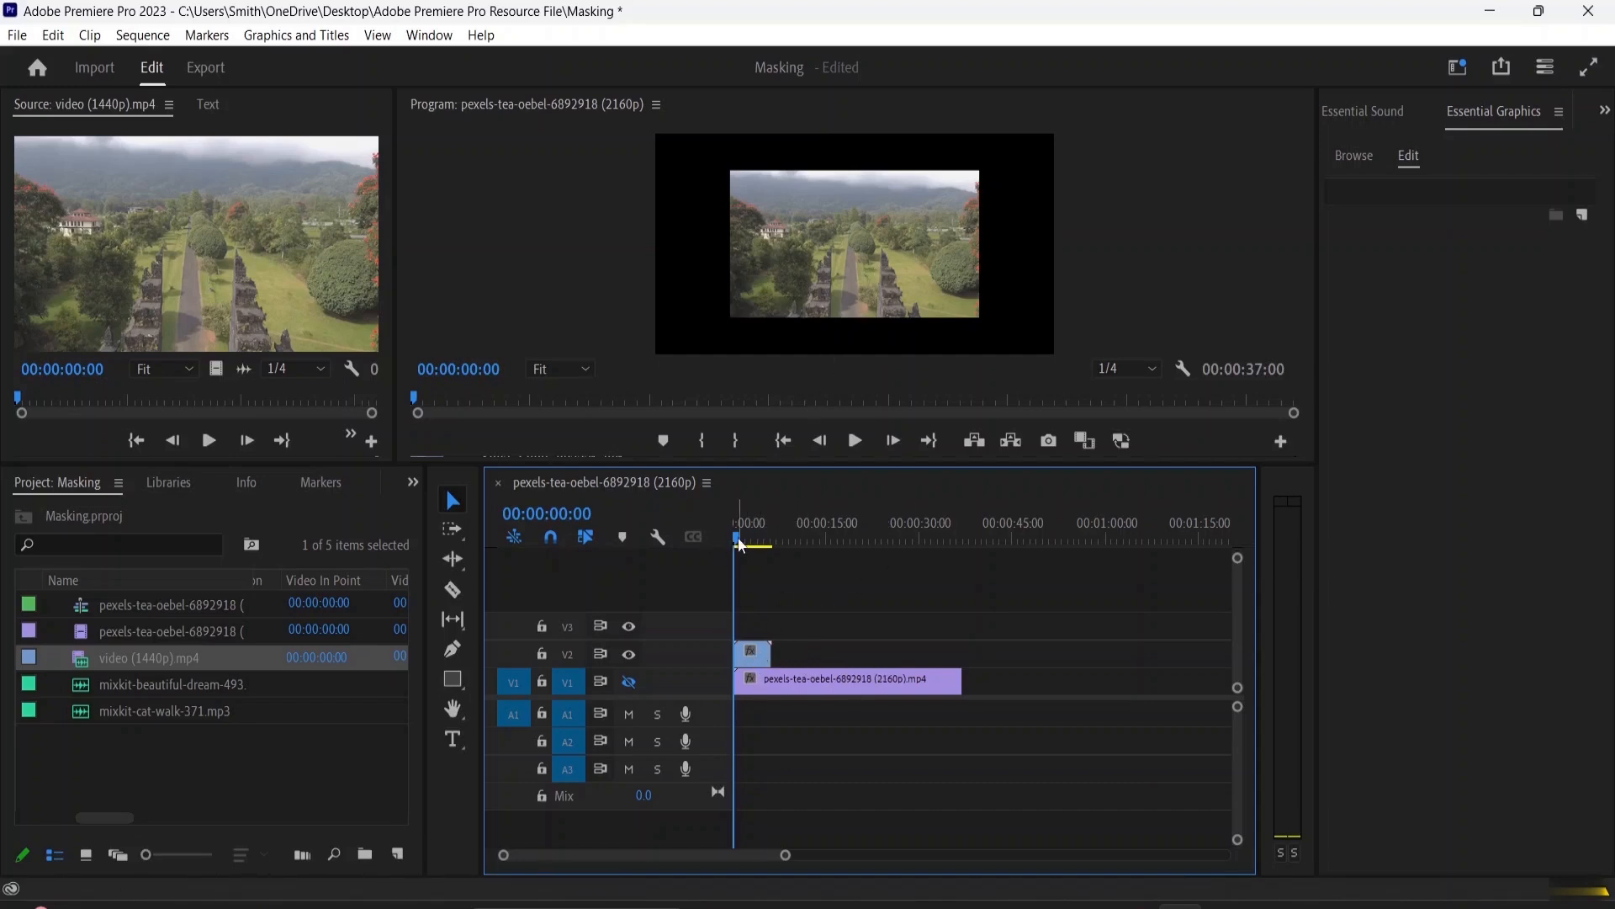
# Turn the output of track V1 back on with the playhead at the start of the sequence.
pyautogui.moveTo(740, 544)
pyautogui.mouseDown()
pyautogui.moveTo(822, 547)
pyautogui.moveTo(717, 535)
pyautogui.mouseUp()
pyautogui.click(629, 682)
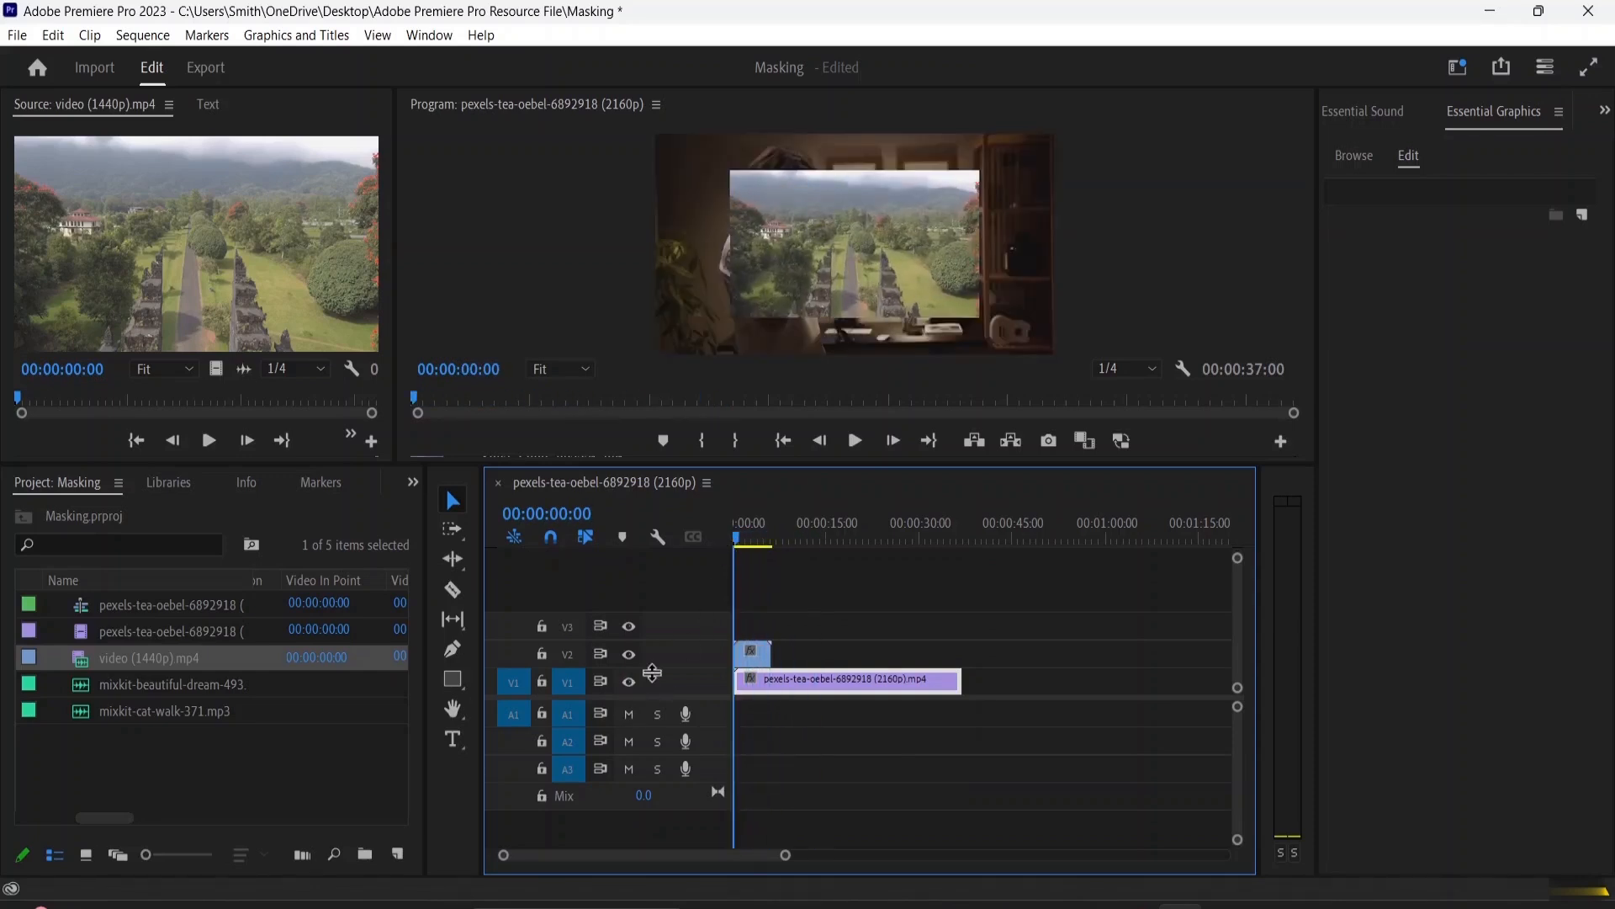
# Open the video (1440p).mp4 clip from track V2 in the Source monitor and check which panels share its group.
pyautogui.click(762, 661)
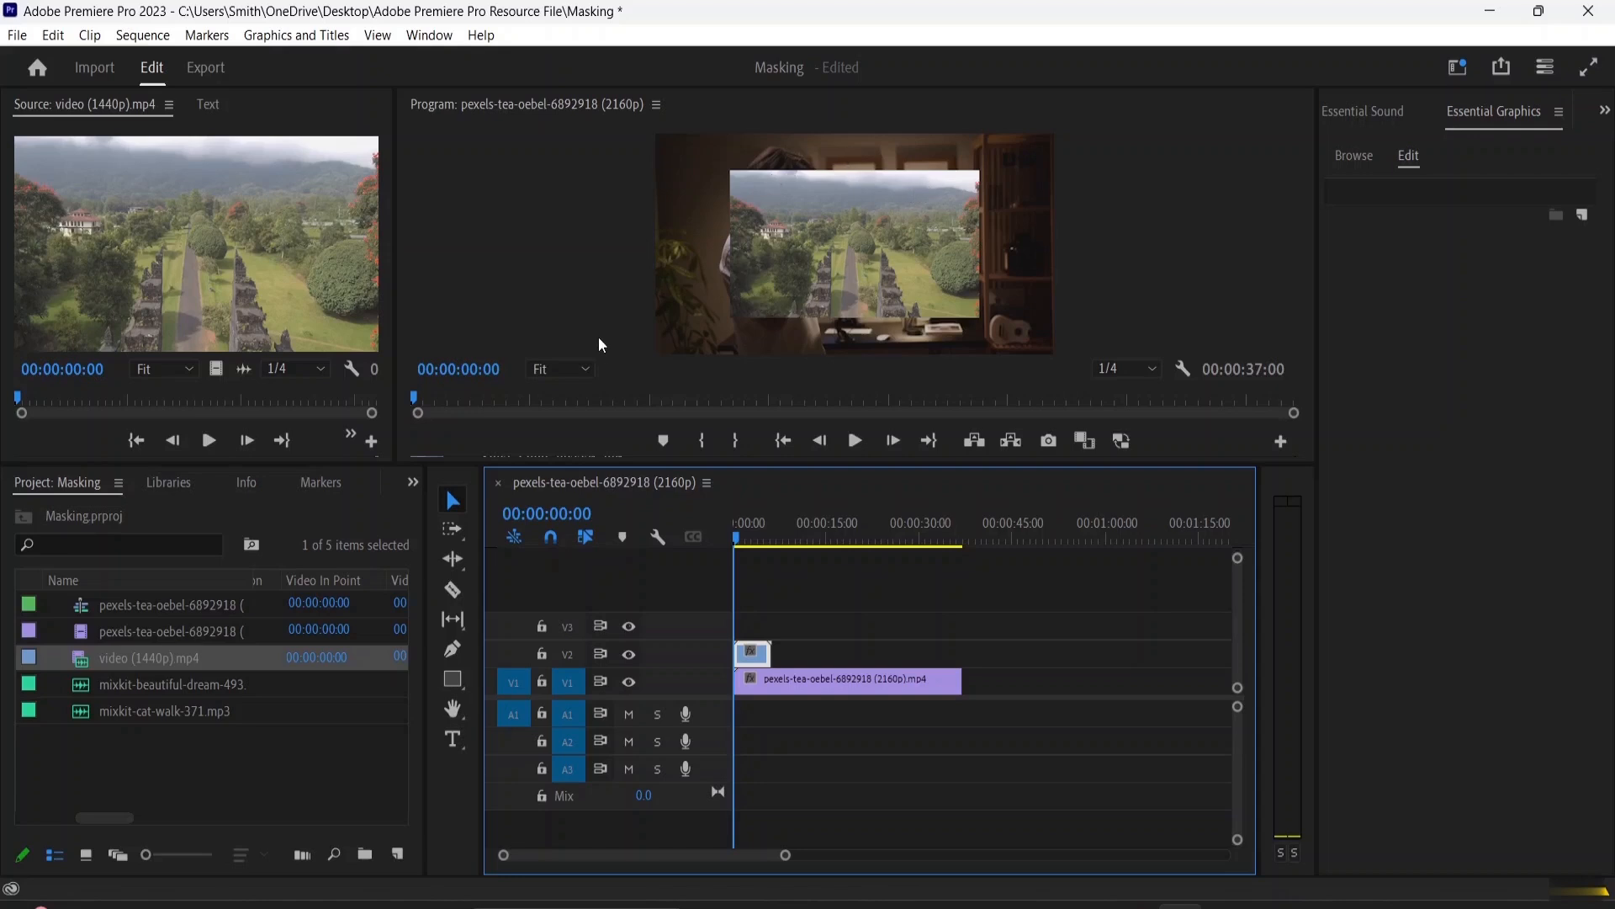
pyautogui.doubleClick(757, 665)
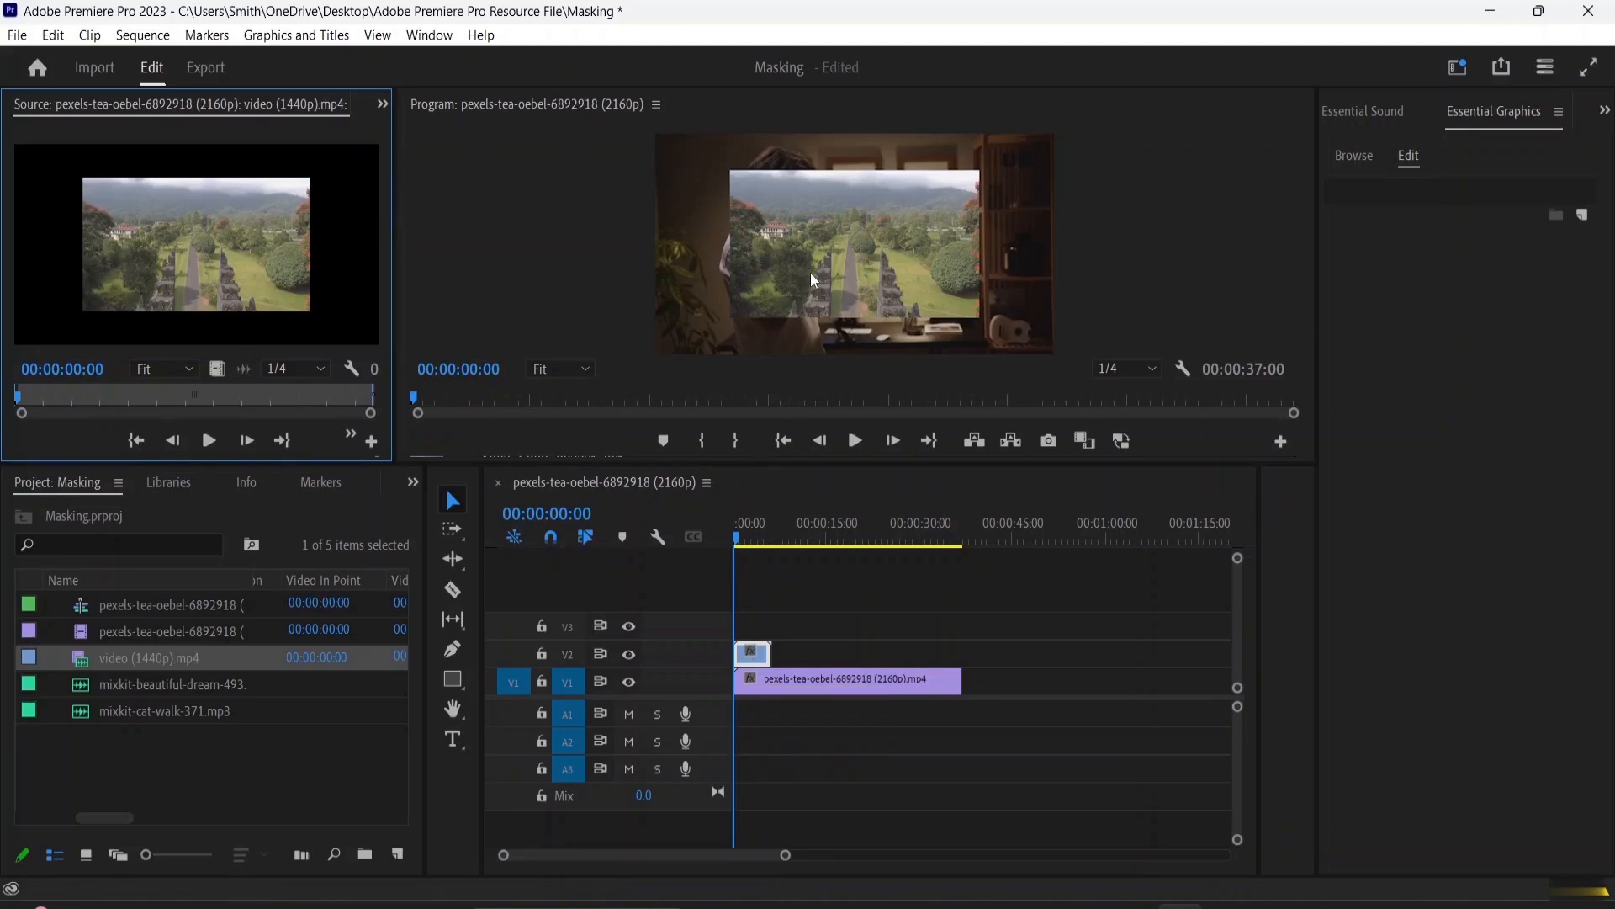
pyautogui.click(383, 106)
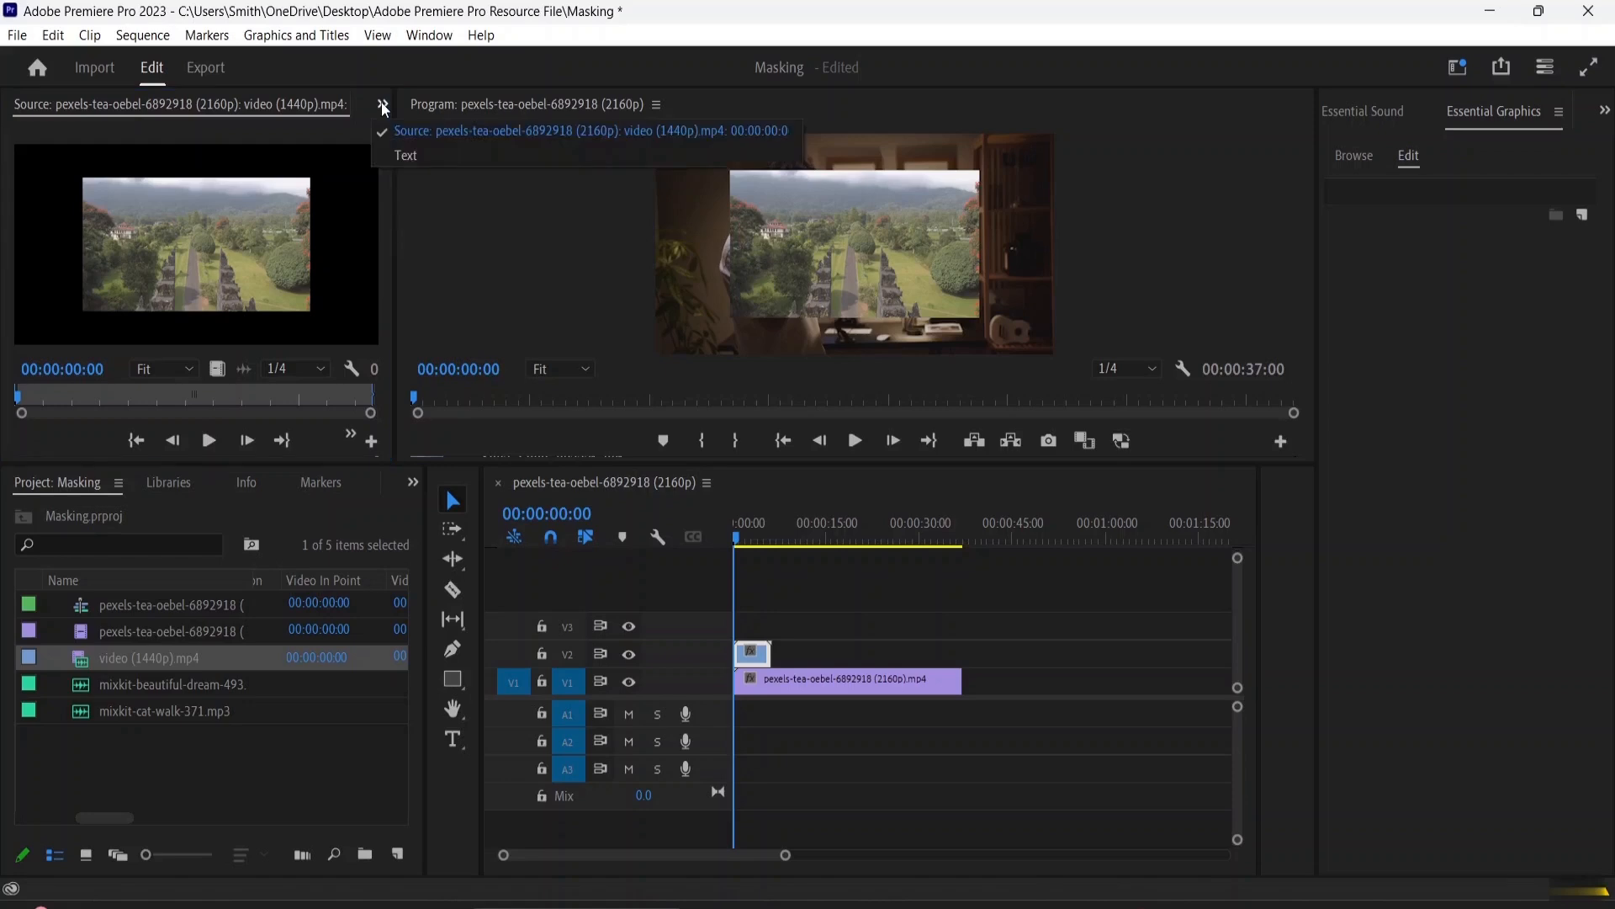
pyautogui.click(384, 108)
pyautogui.click(384, 106)
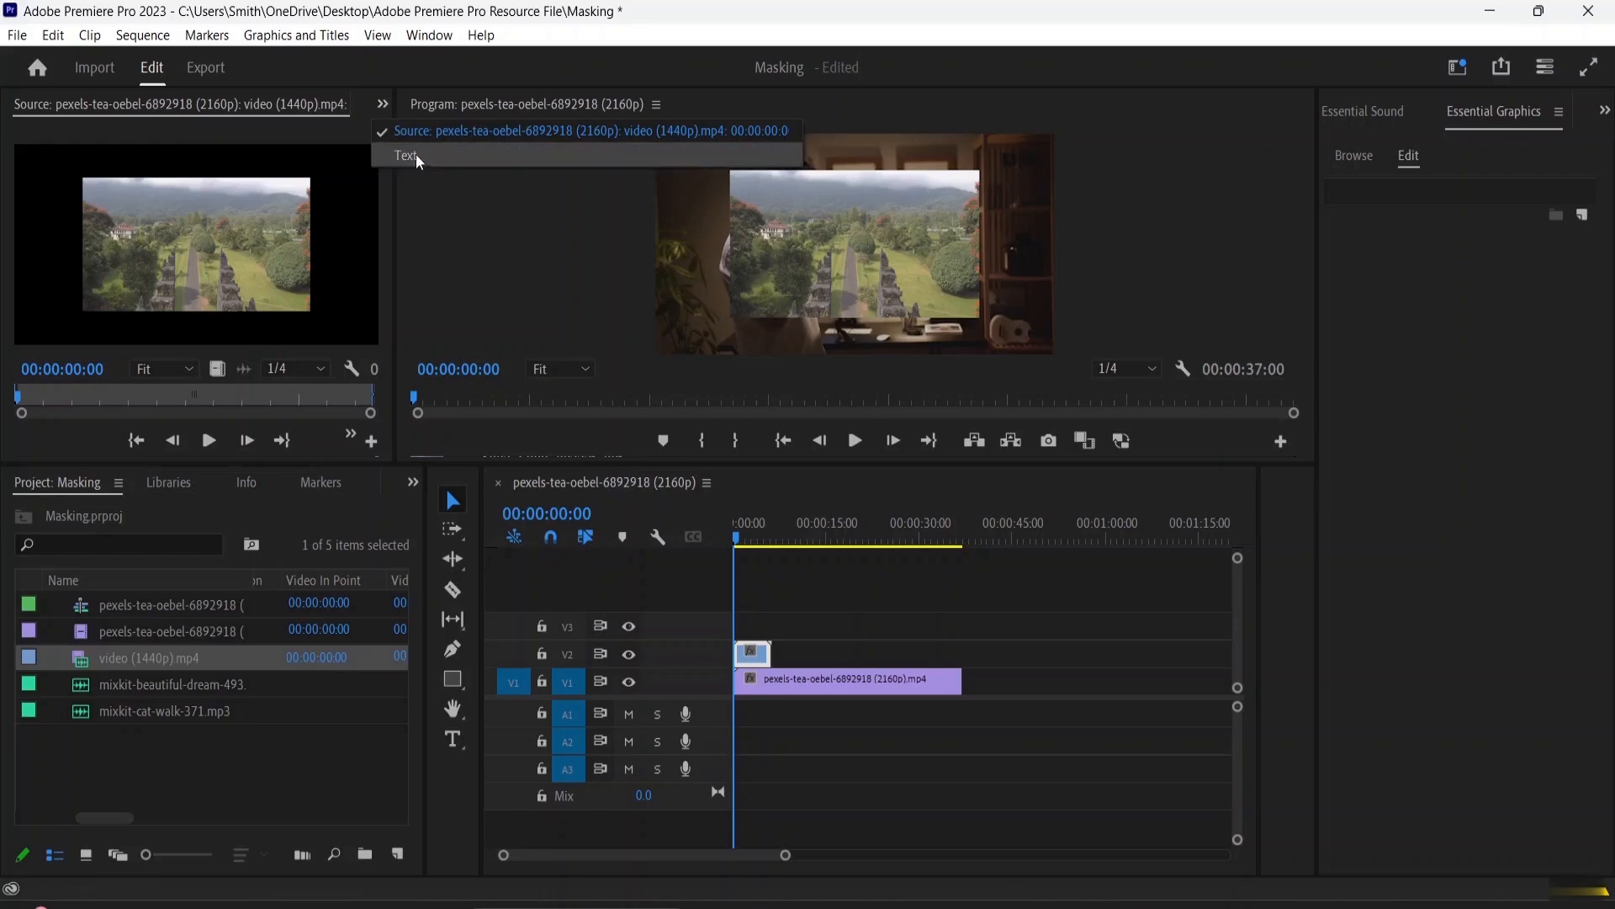
pyautogui.click(384, 107)
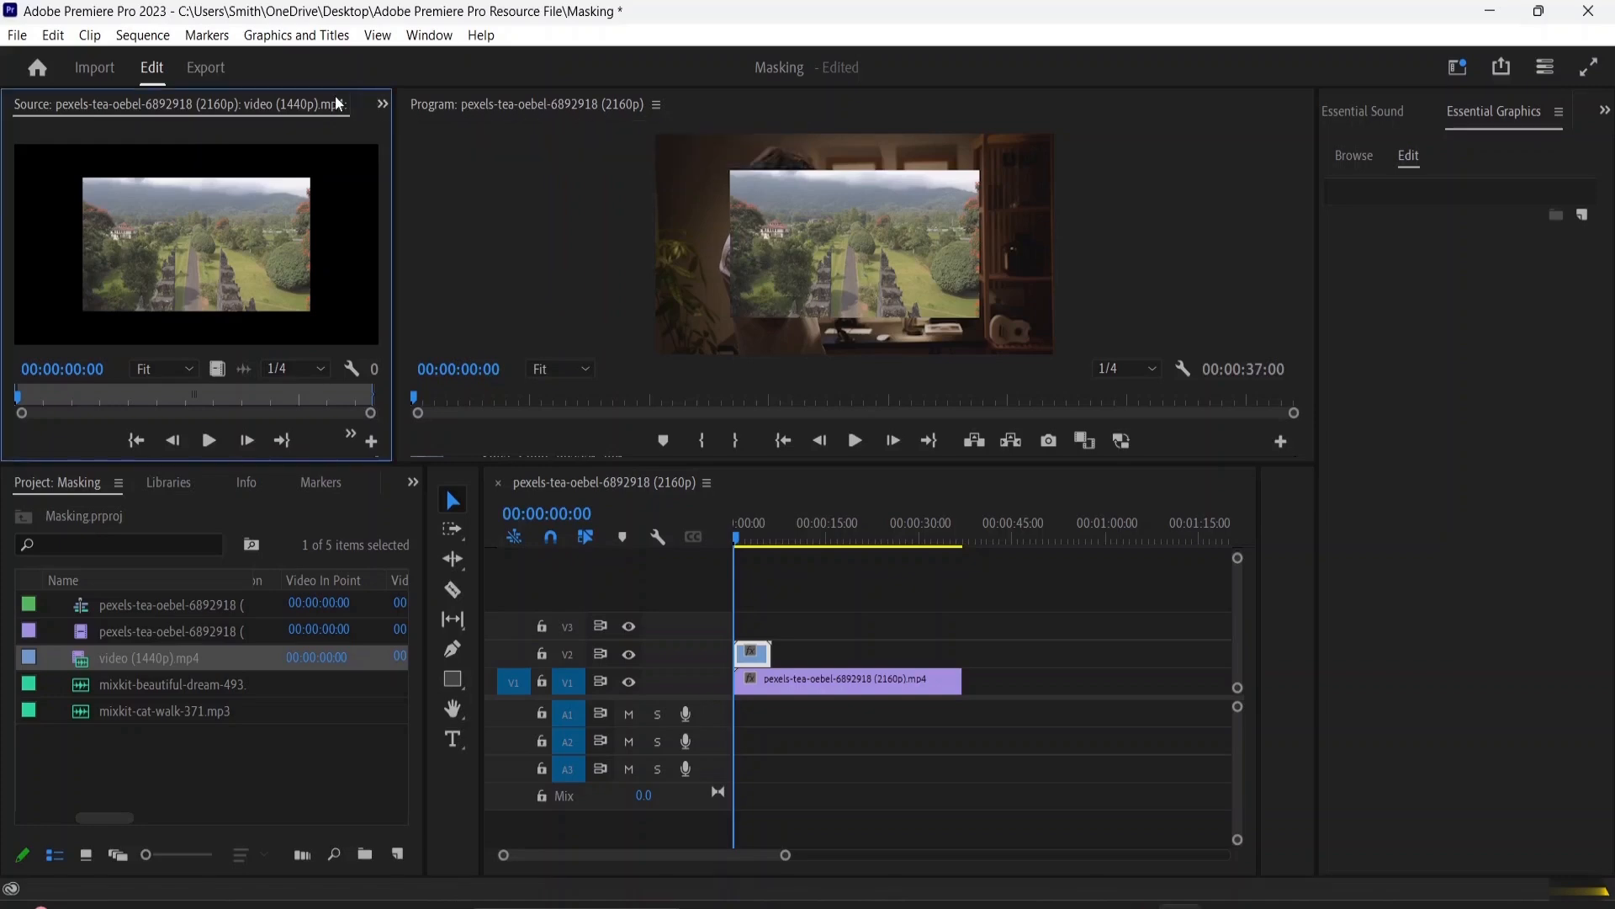
# Bring up the Effects panel with its preset and effect categories.
pyautogui.click(446, 36)
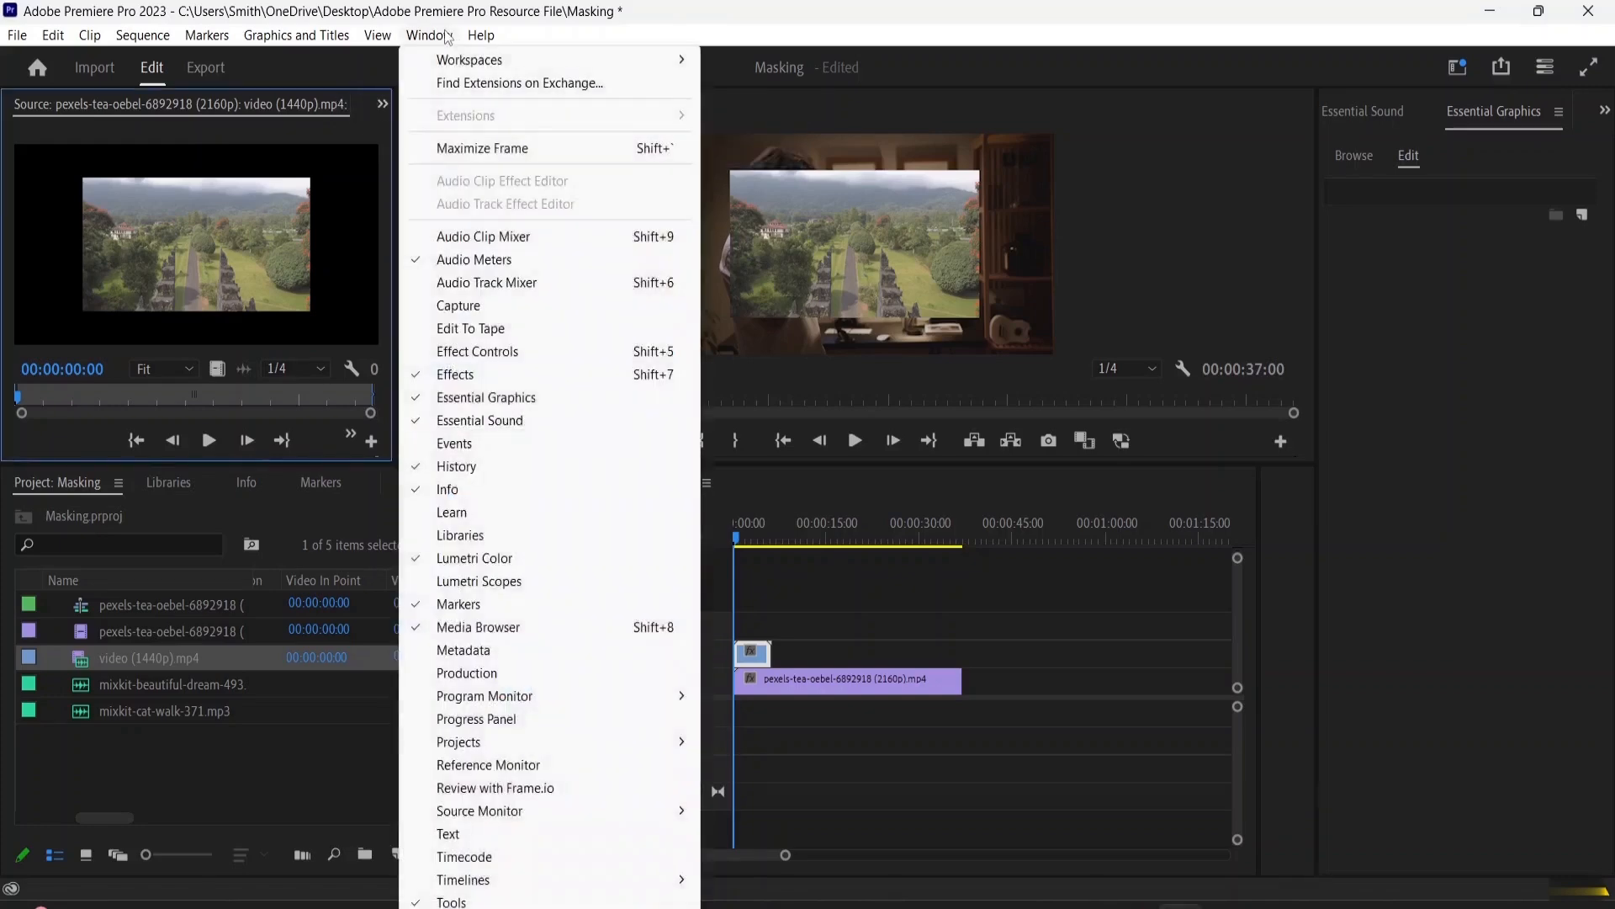
pyautogui.click(455, 375)
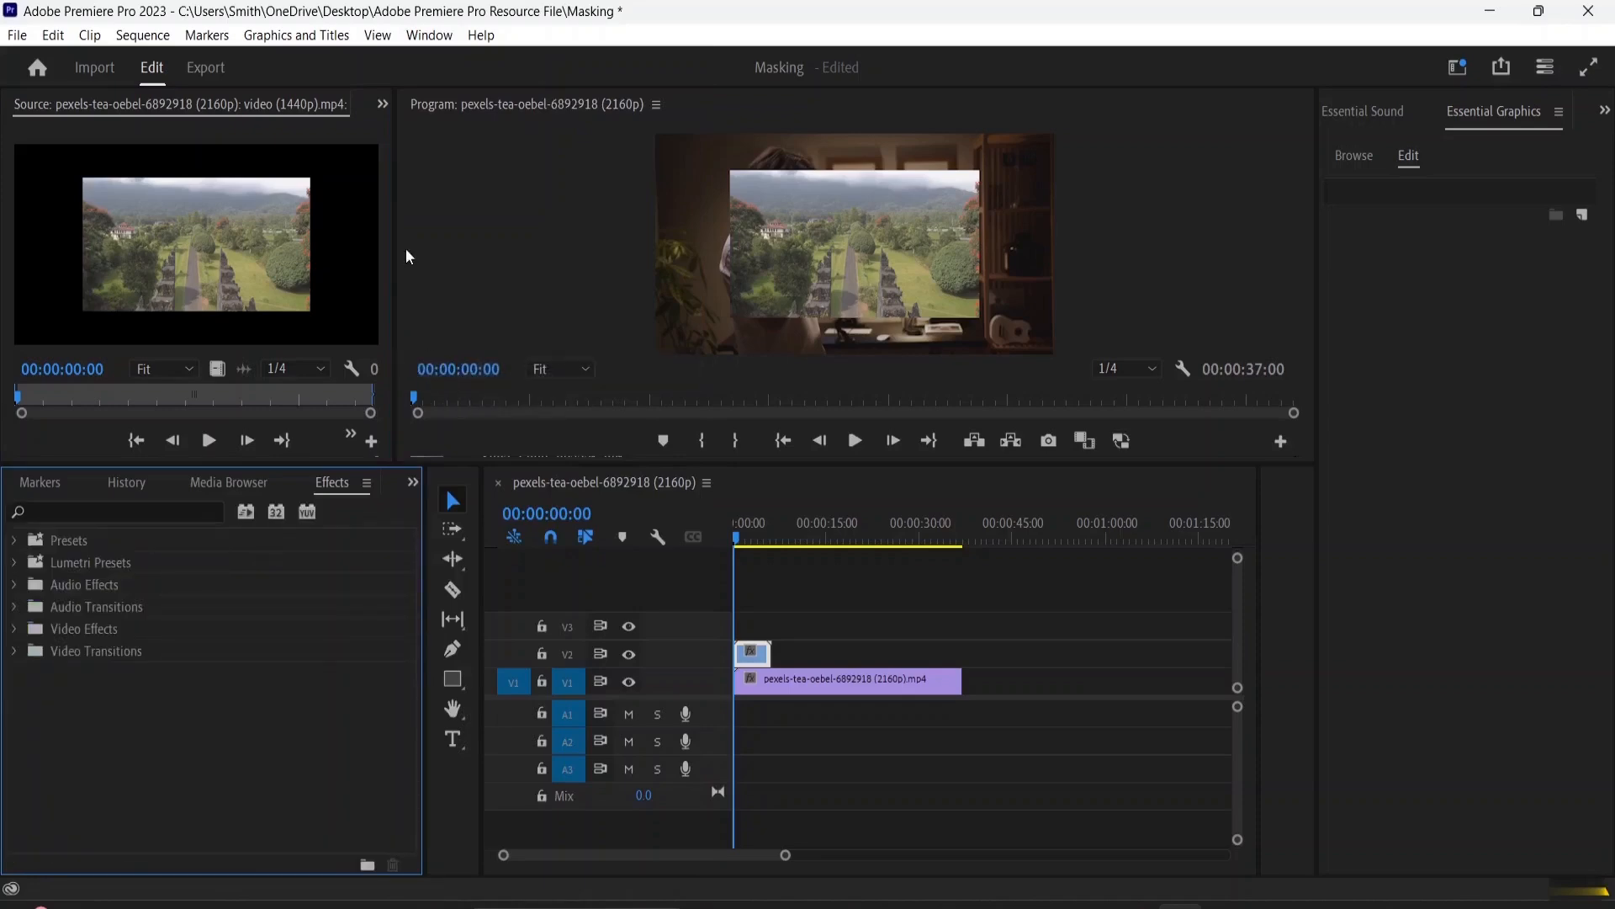
pyautogui.click(384, 102)
pyautogui.click(384, 103)
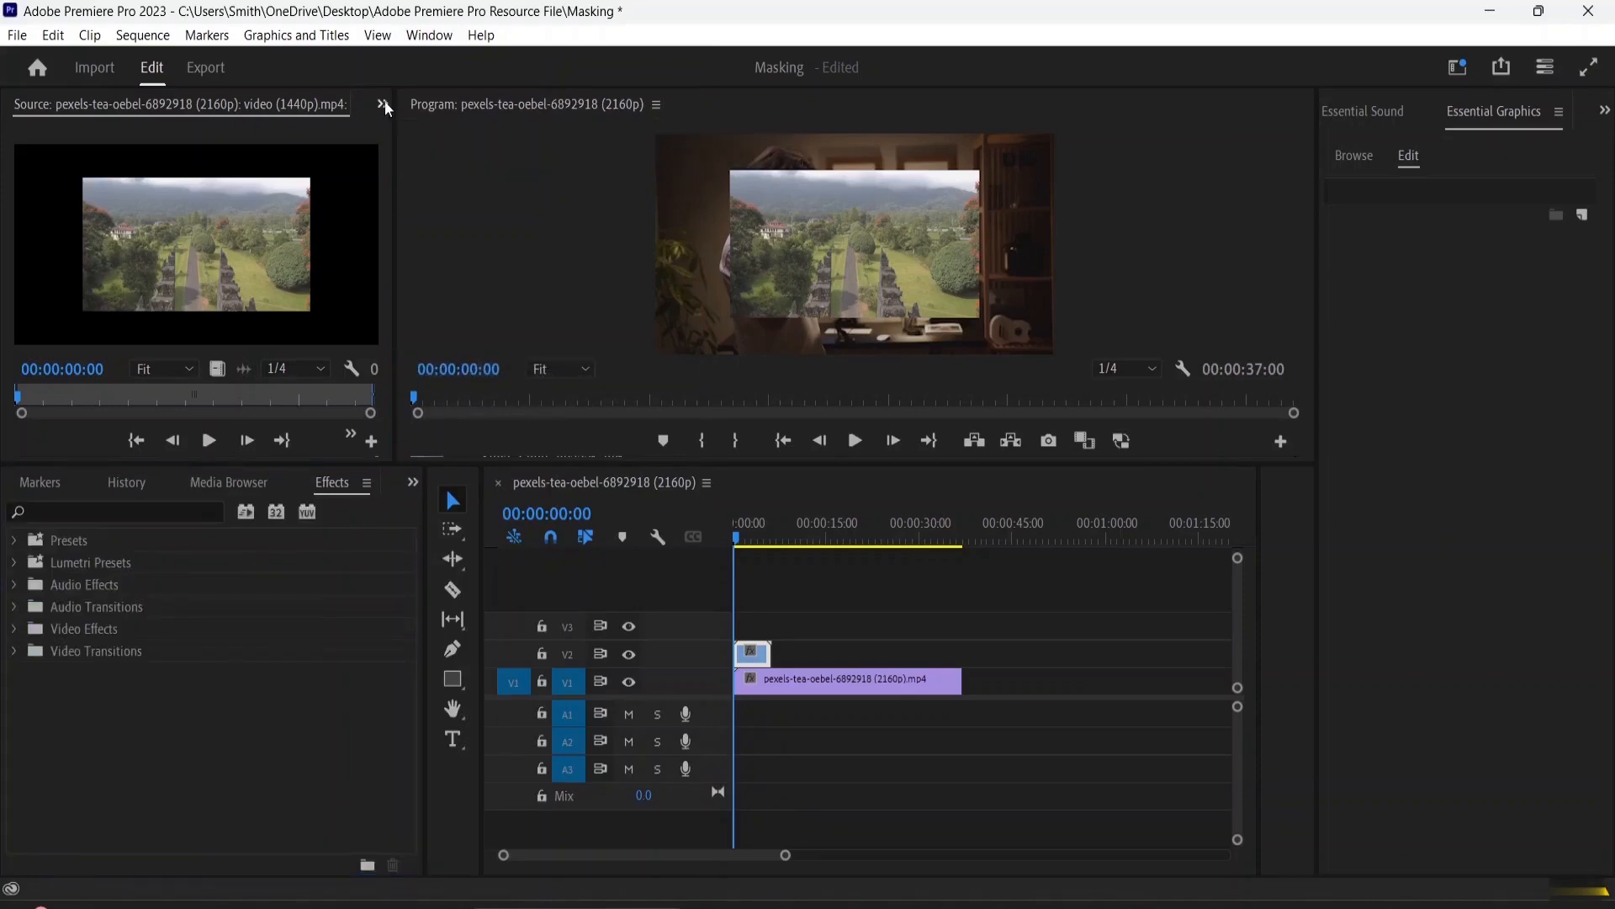
# Show the Effect Controls for the V2 clip and widen that panel.
pyautogui.click(429, 35)
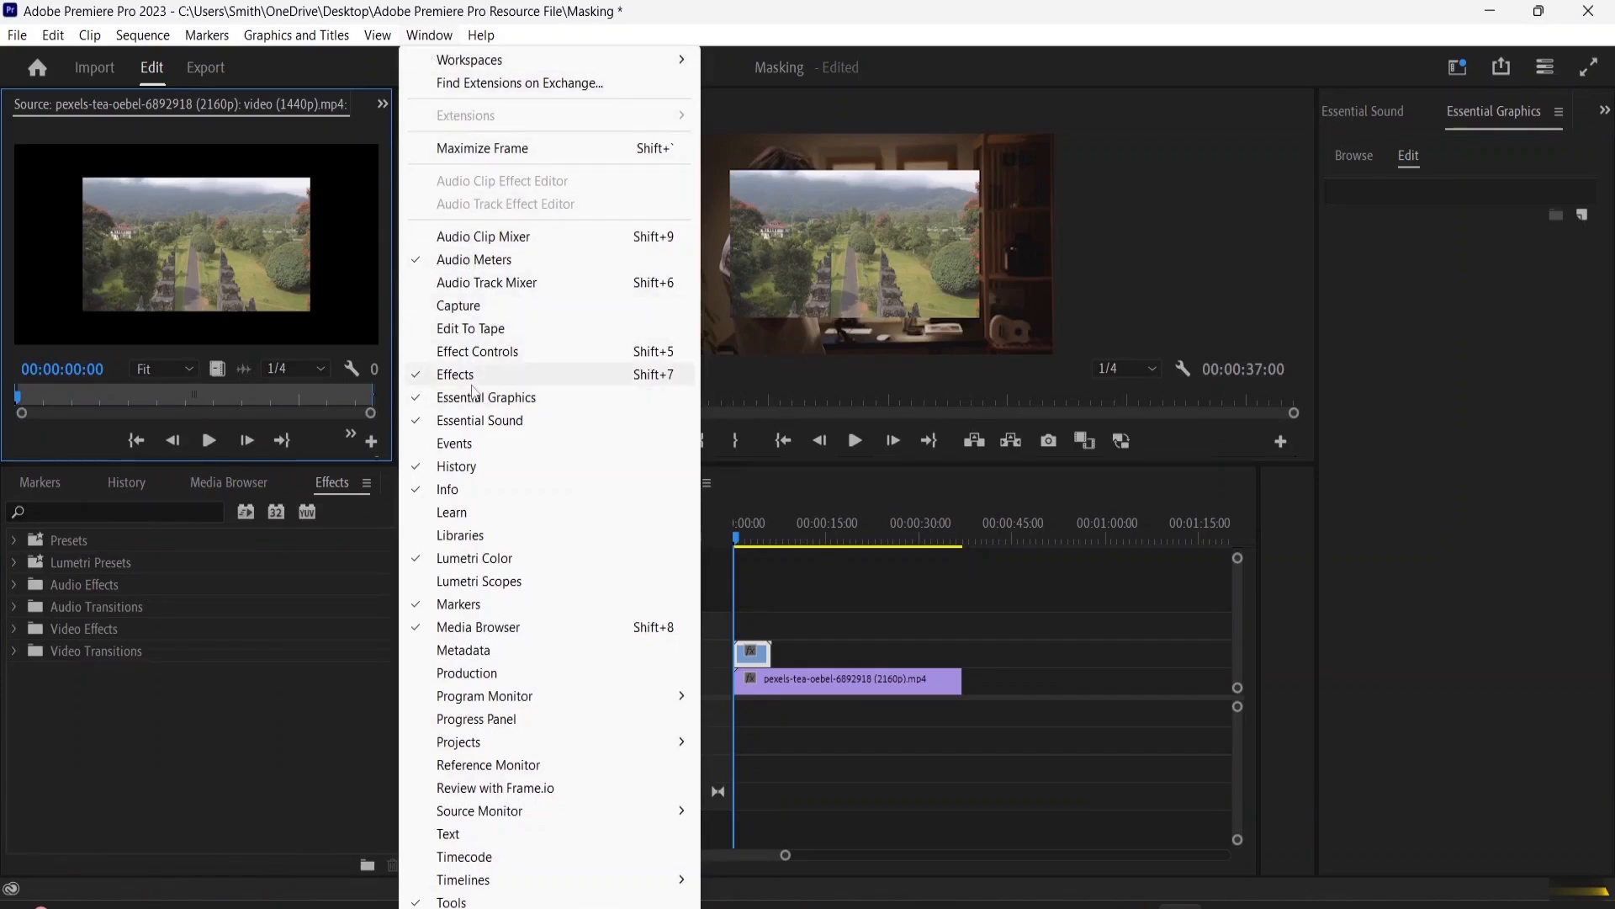
pyautogui.click(470, 352)
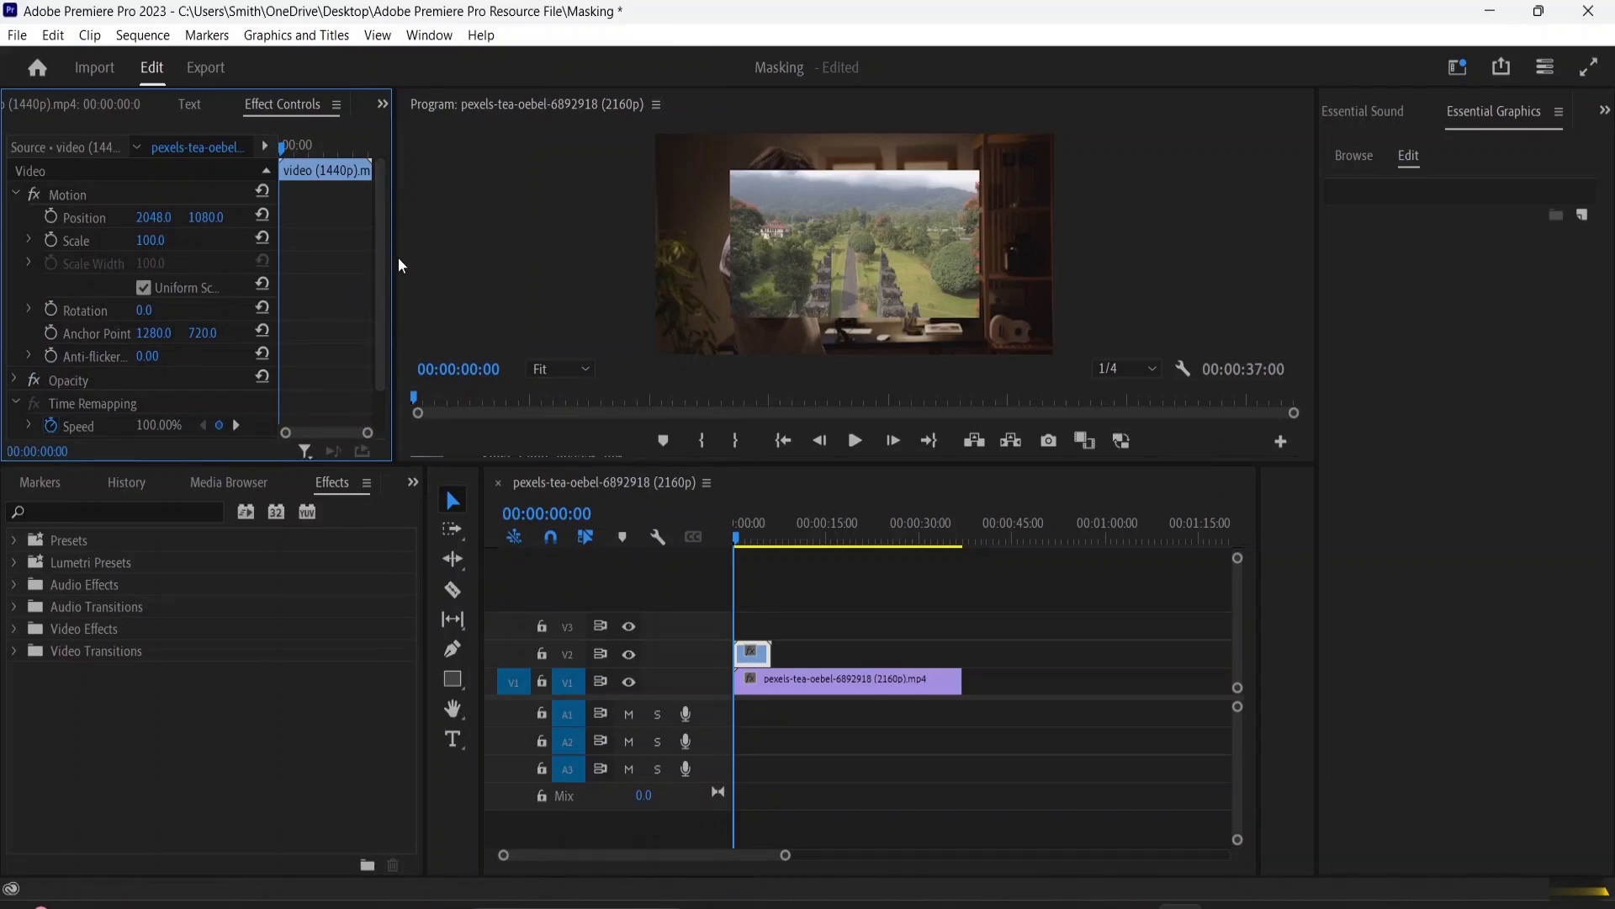
pyautogui.moveTo(393, 255); pyautogui.dragTo(510, 256)
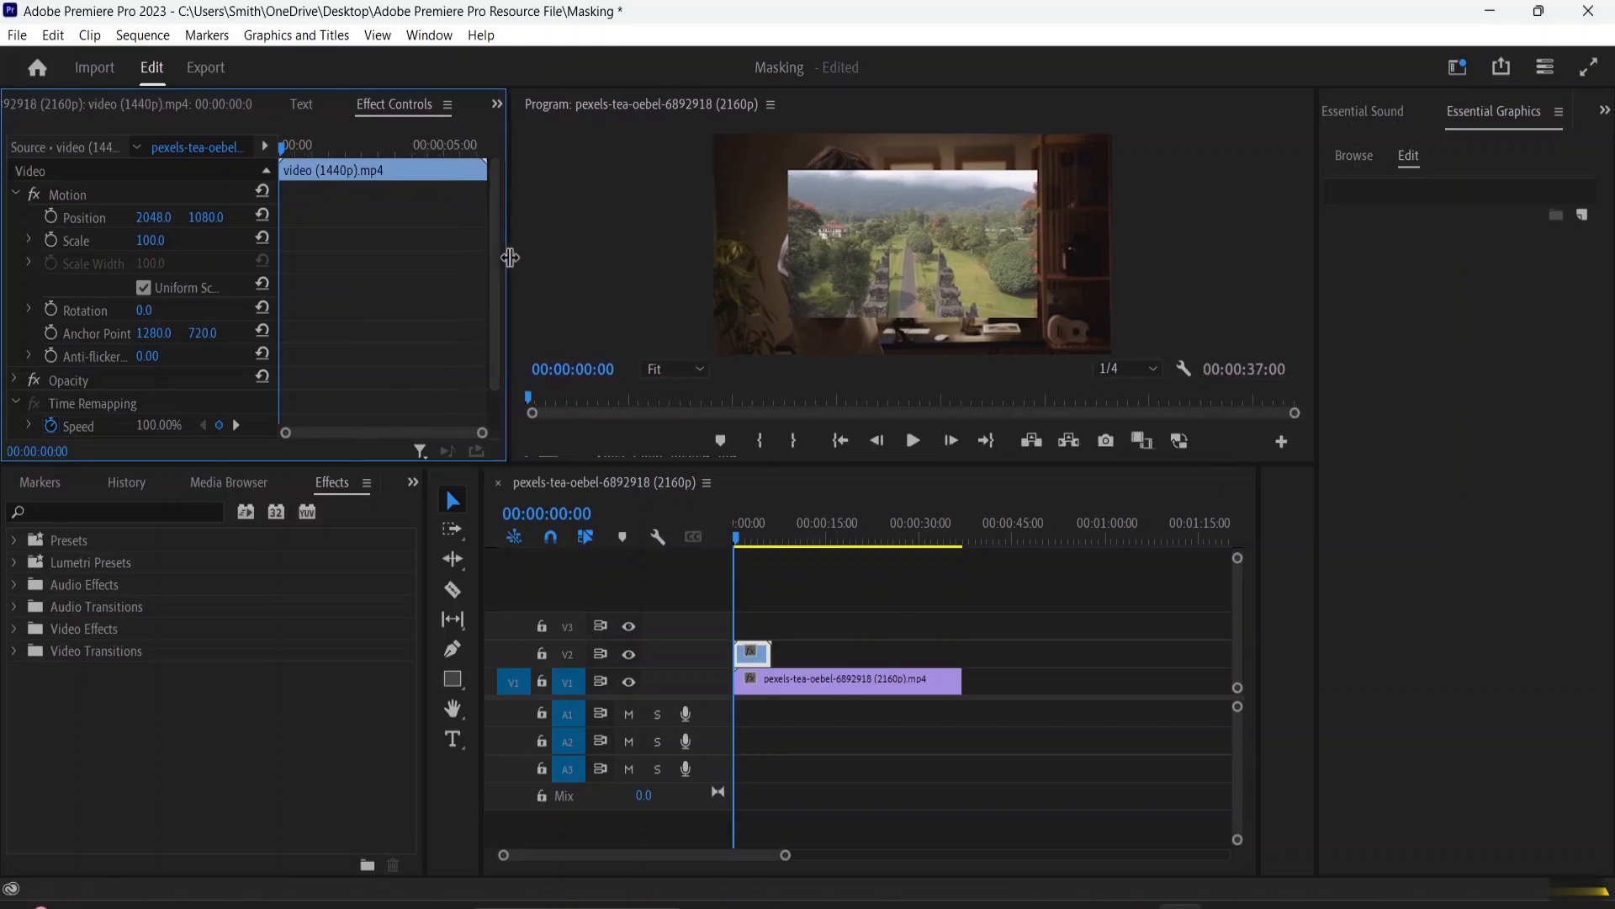
# Scale the V2 clip to 162 so it fills the frame, and advance the playhead to 00:00:00:06.
pyautogui.click(919, 271)
pyautogui.click(920, 271)
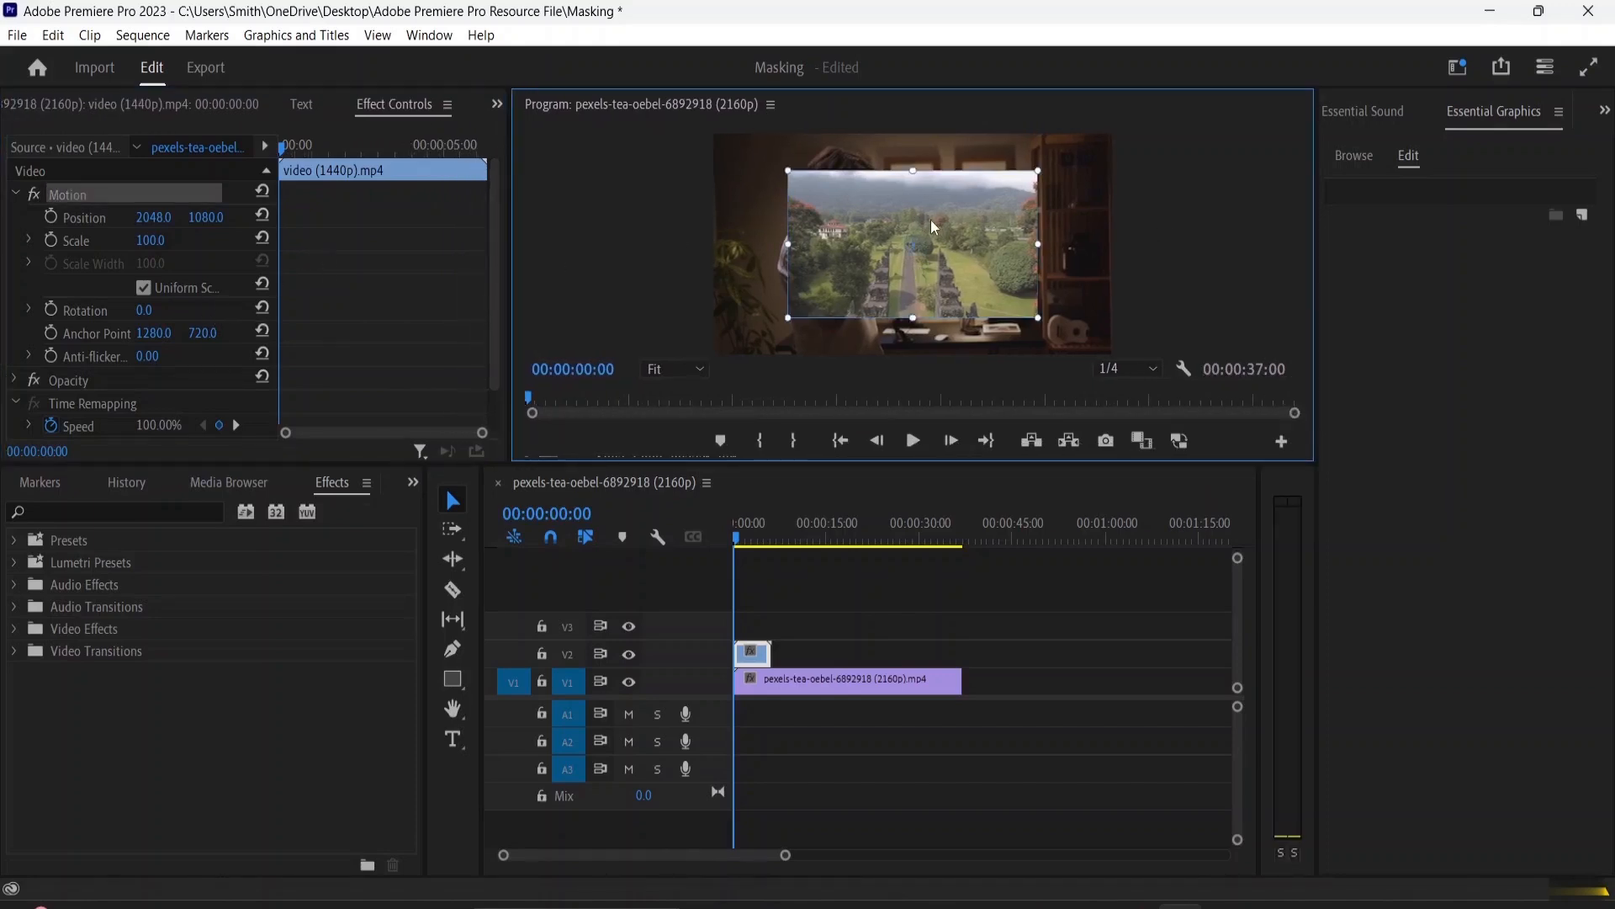
pyautogui.click(151, 243)
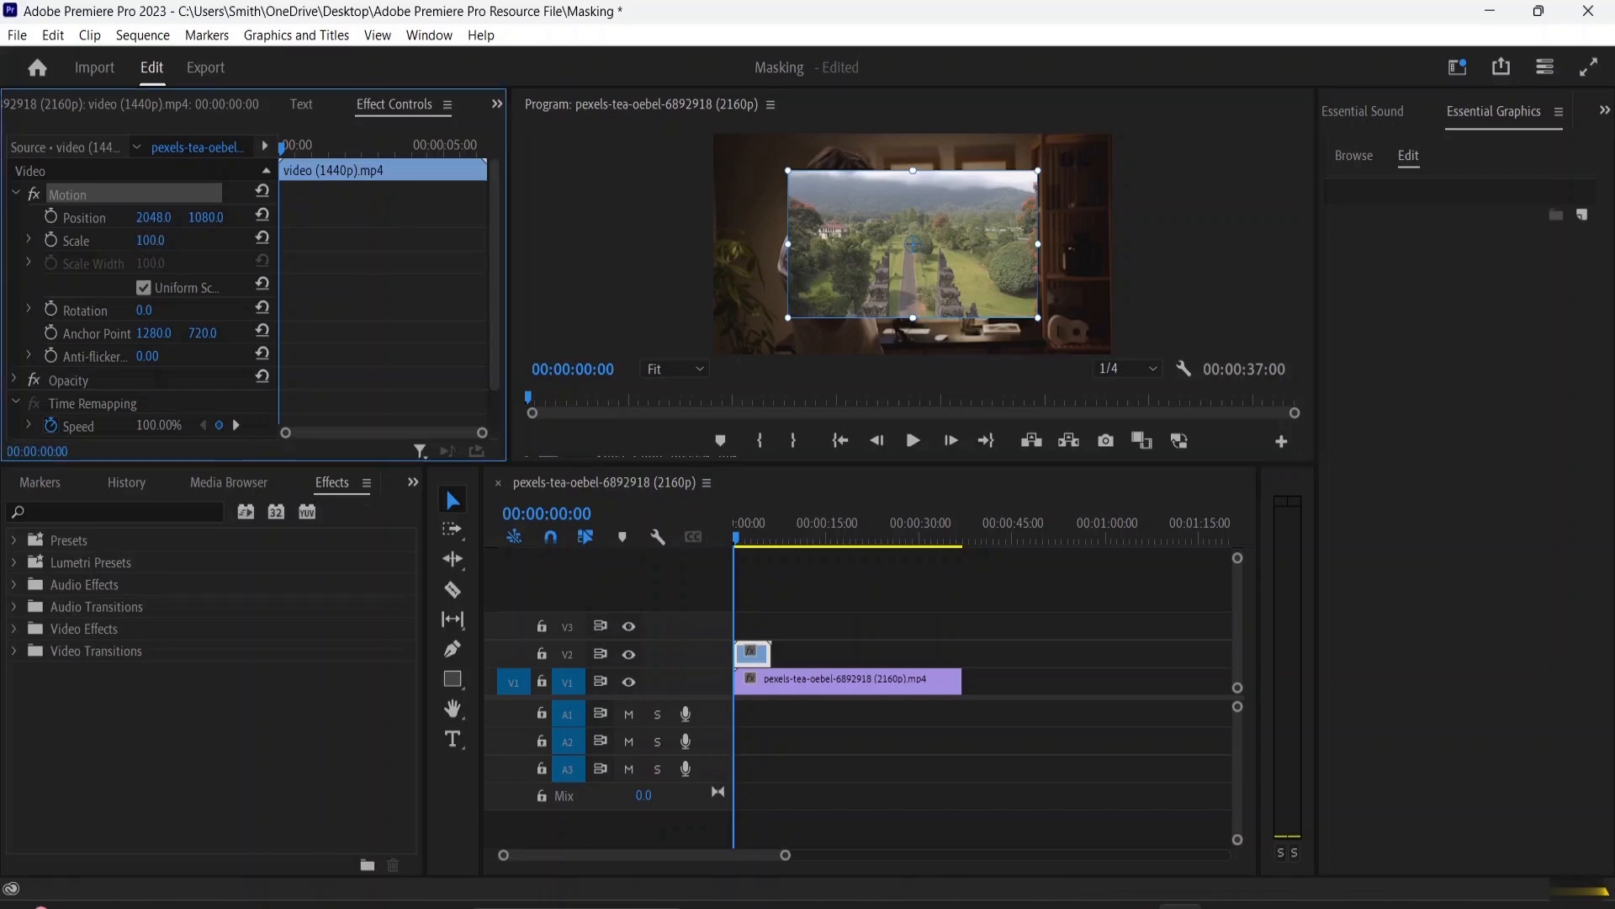
pyautogui.moveTo(151, 240); pyautogui.dragTo(175, 240)
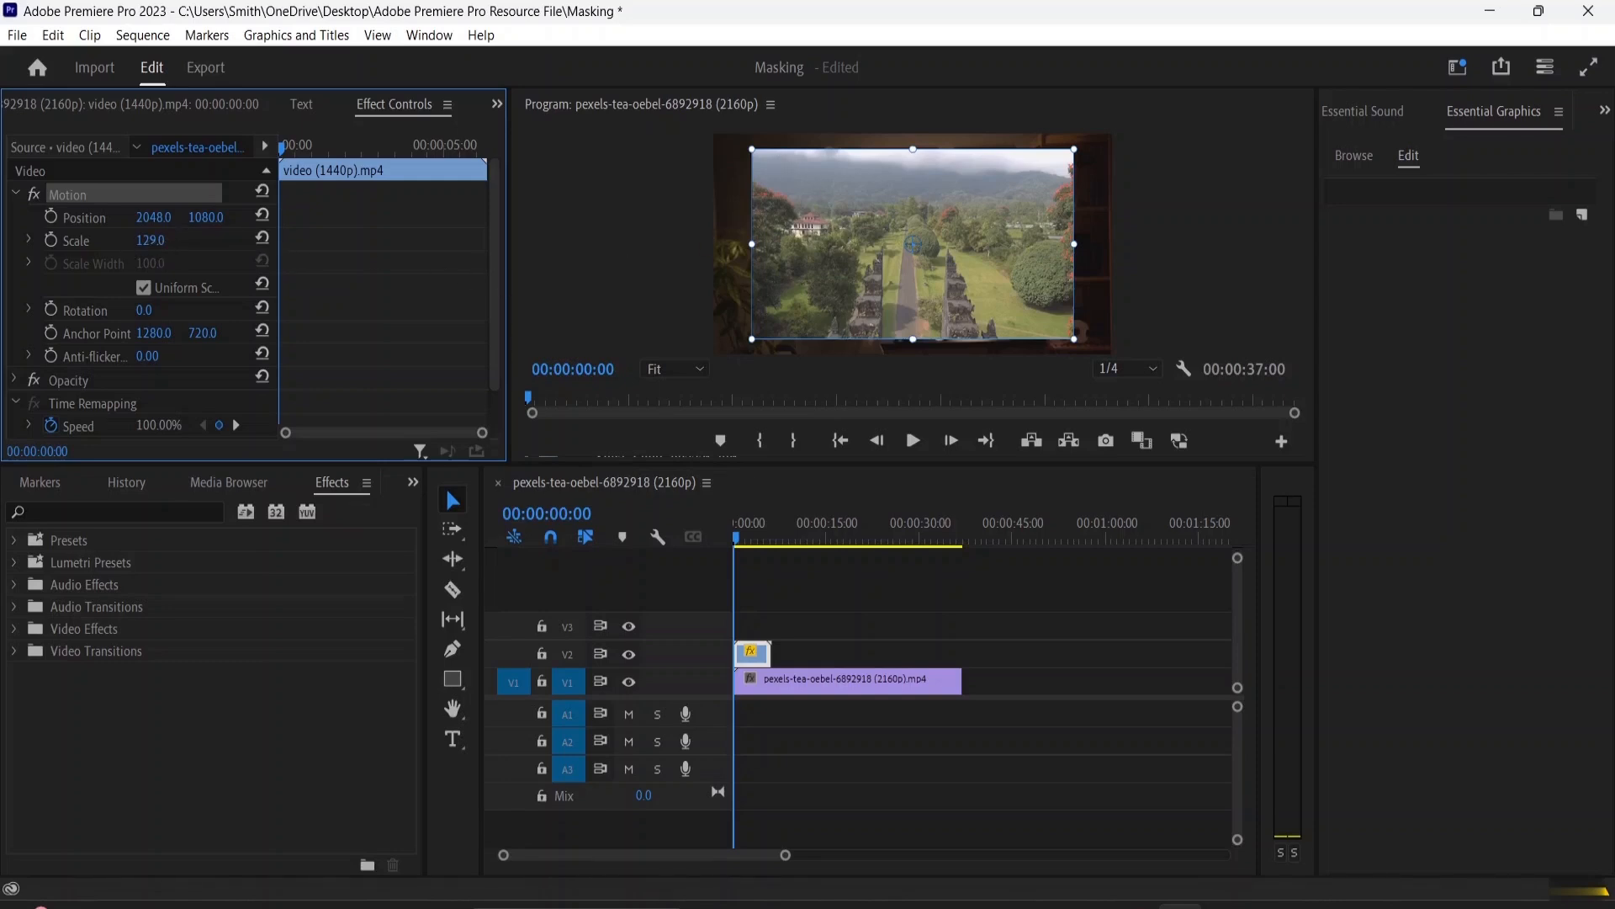
pyautogui.moveTo(151, 240)
pyautogui.mouseDown()
pyautogui.moveTo(182, 240)
pyautogui.moveTo(160, 240)
pyautogui.mouseUp()
pyautogui.press('space')
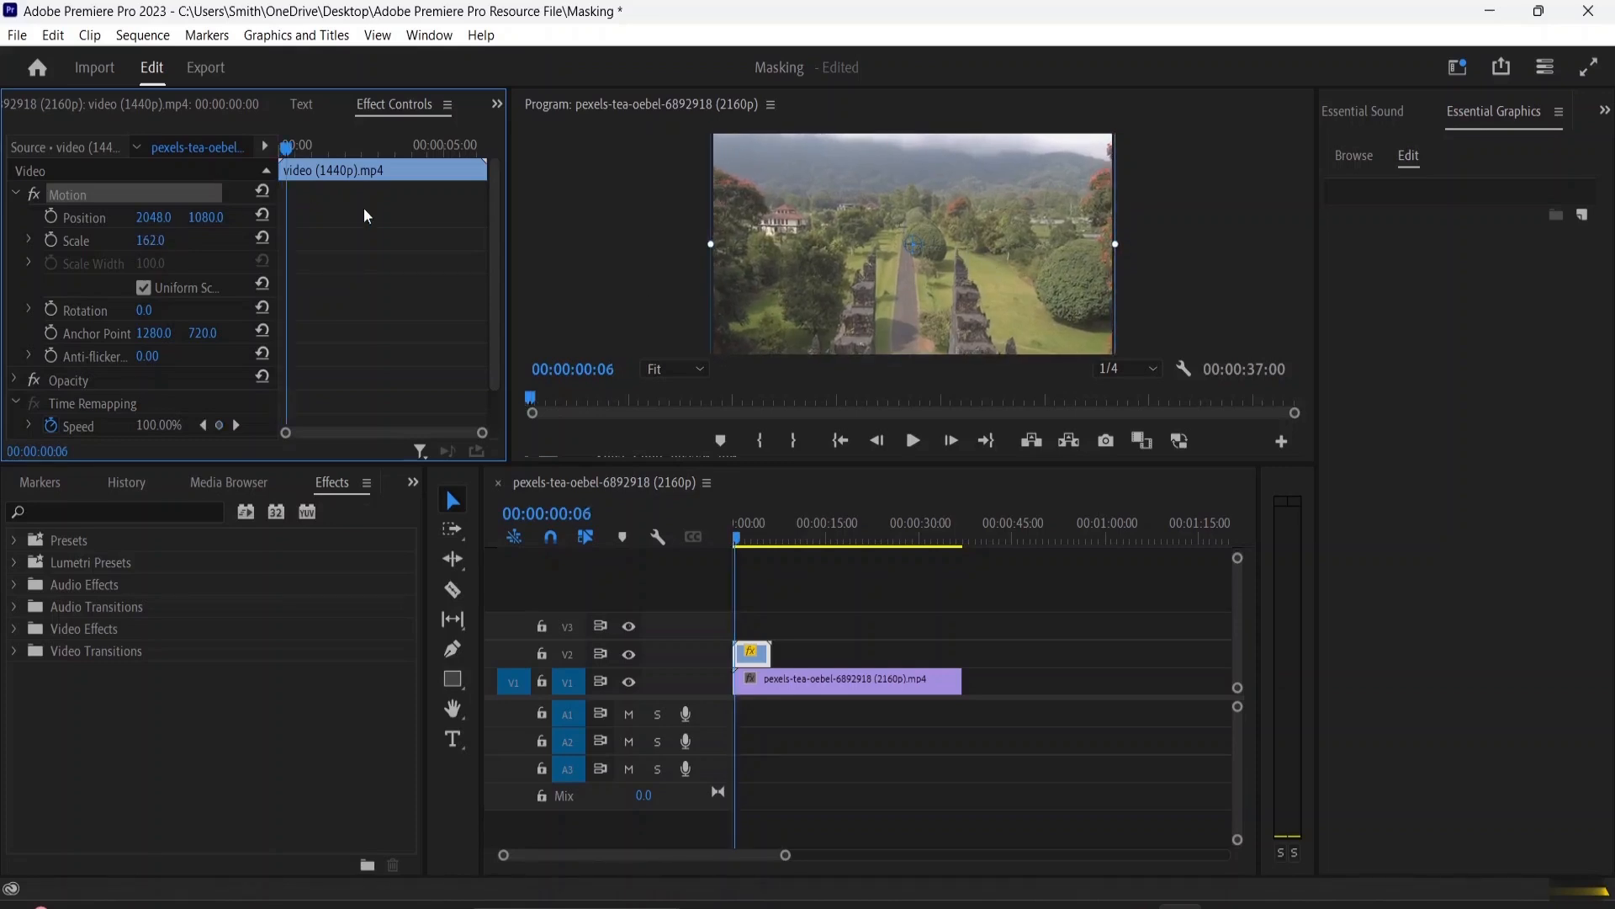
pyautogui.click(530, 240)
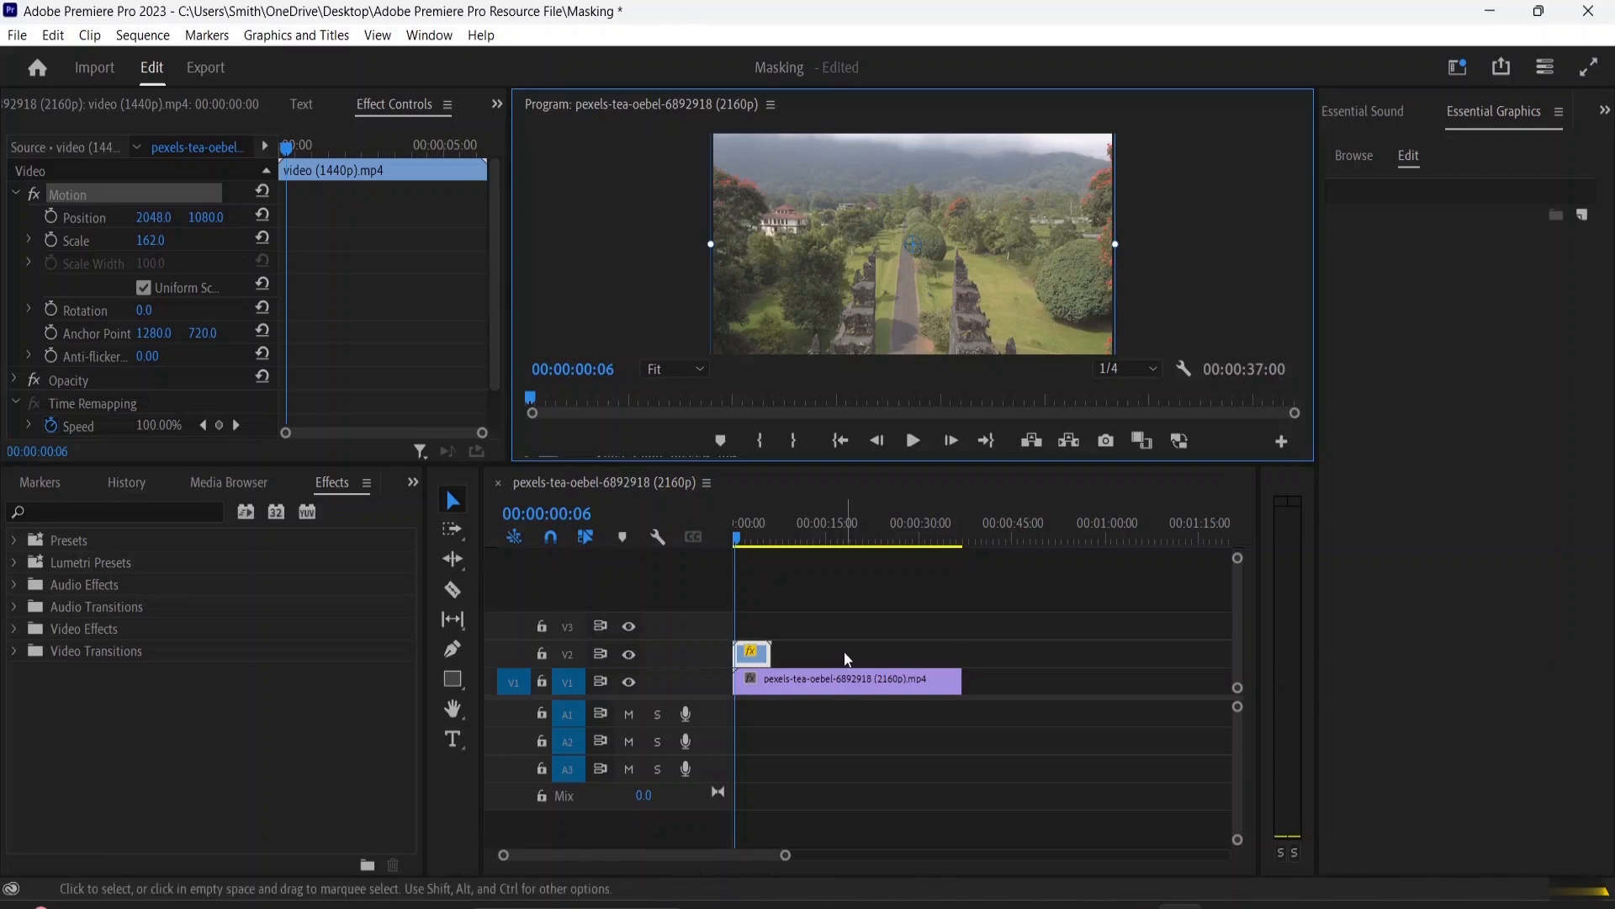
# Try to extend the end of the video (1440p).mp4 clip on V2 and select the clip again.
pyautogui.moveTo(770, 654); pyautogui.dragTo(782, 654)
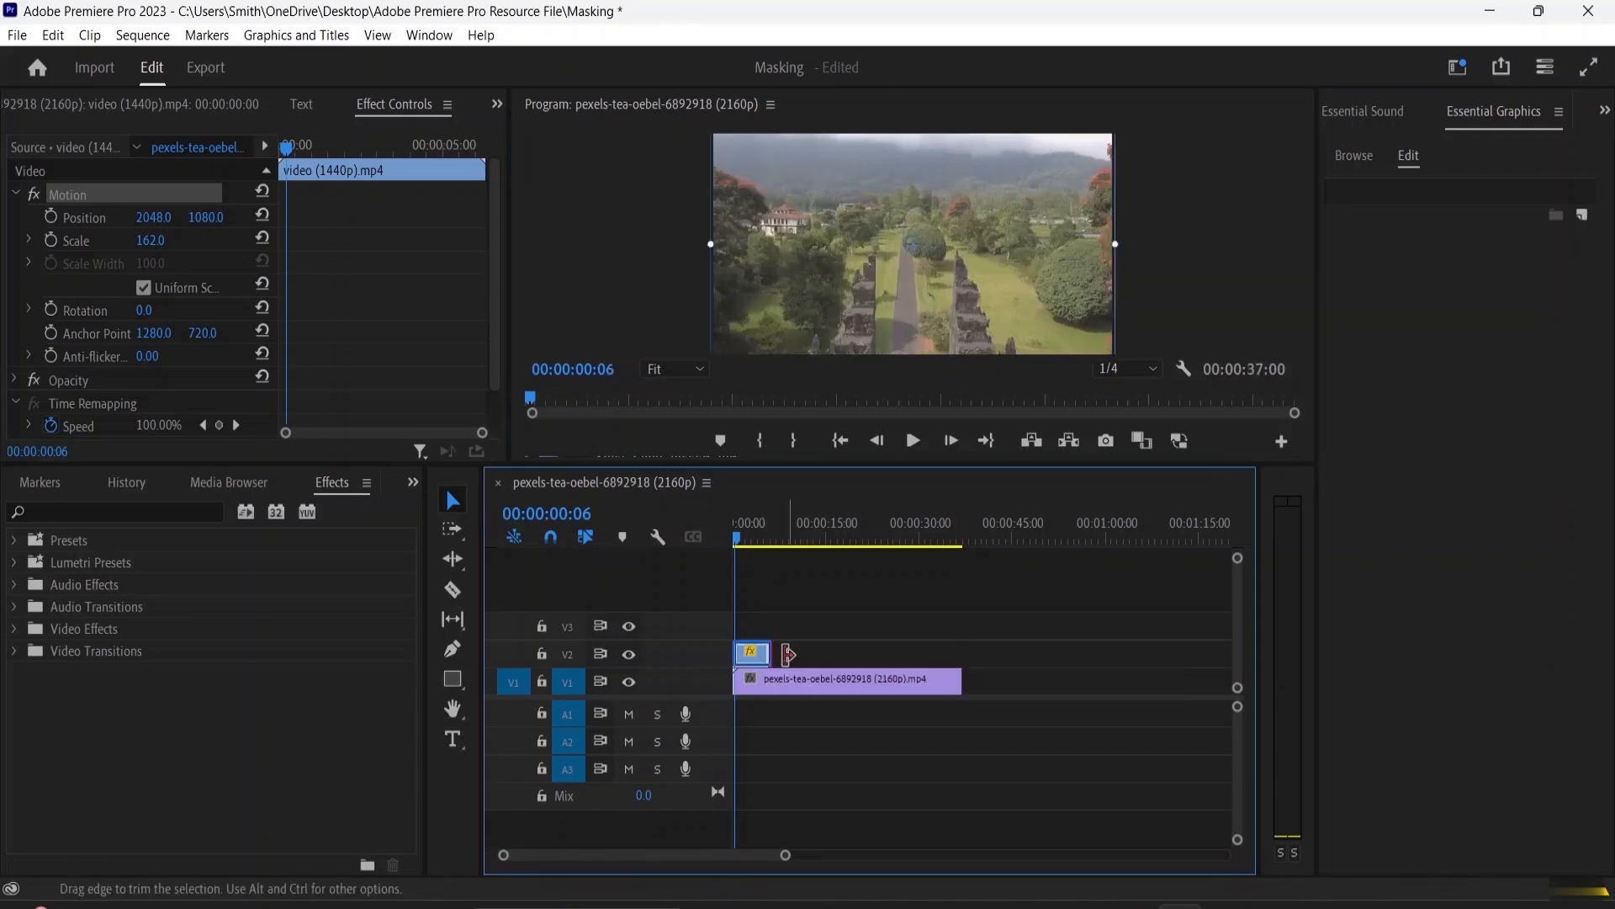
pyautogui.click(782, 654)
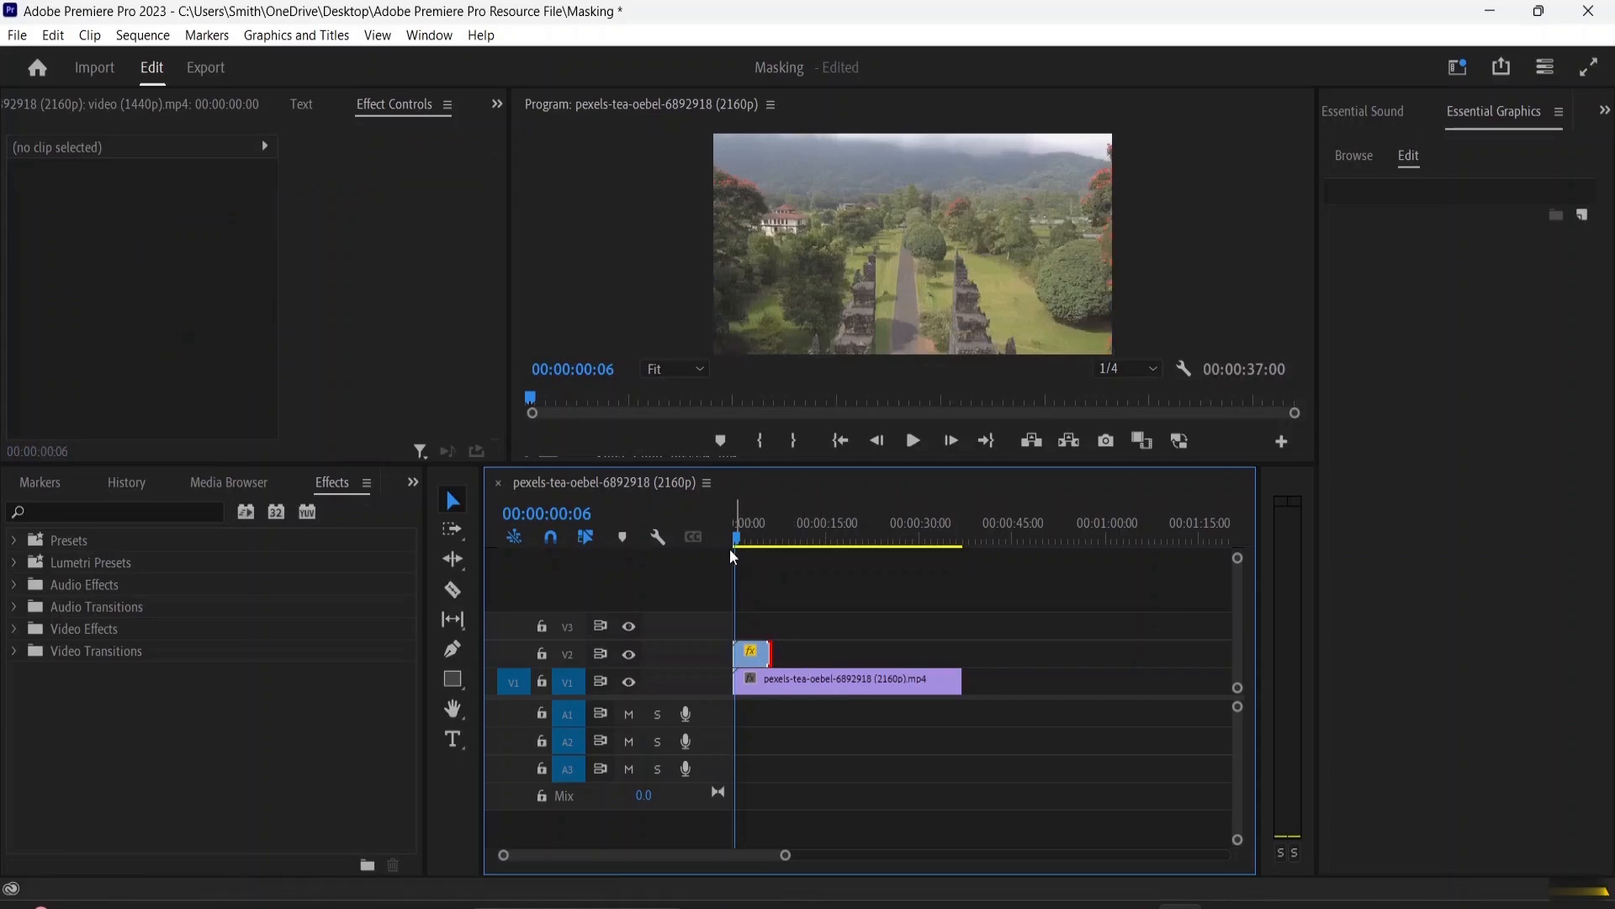
pyautogui.click(757, 658)
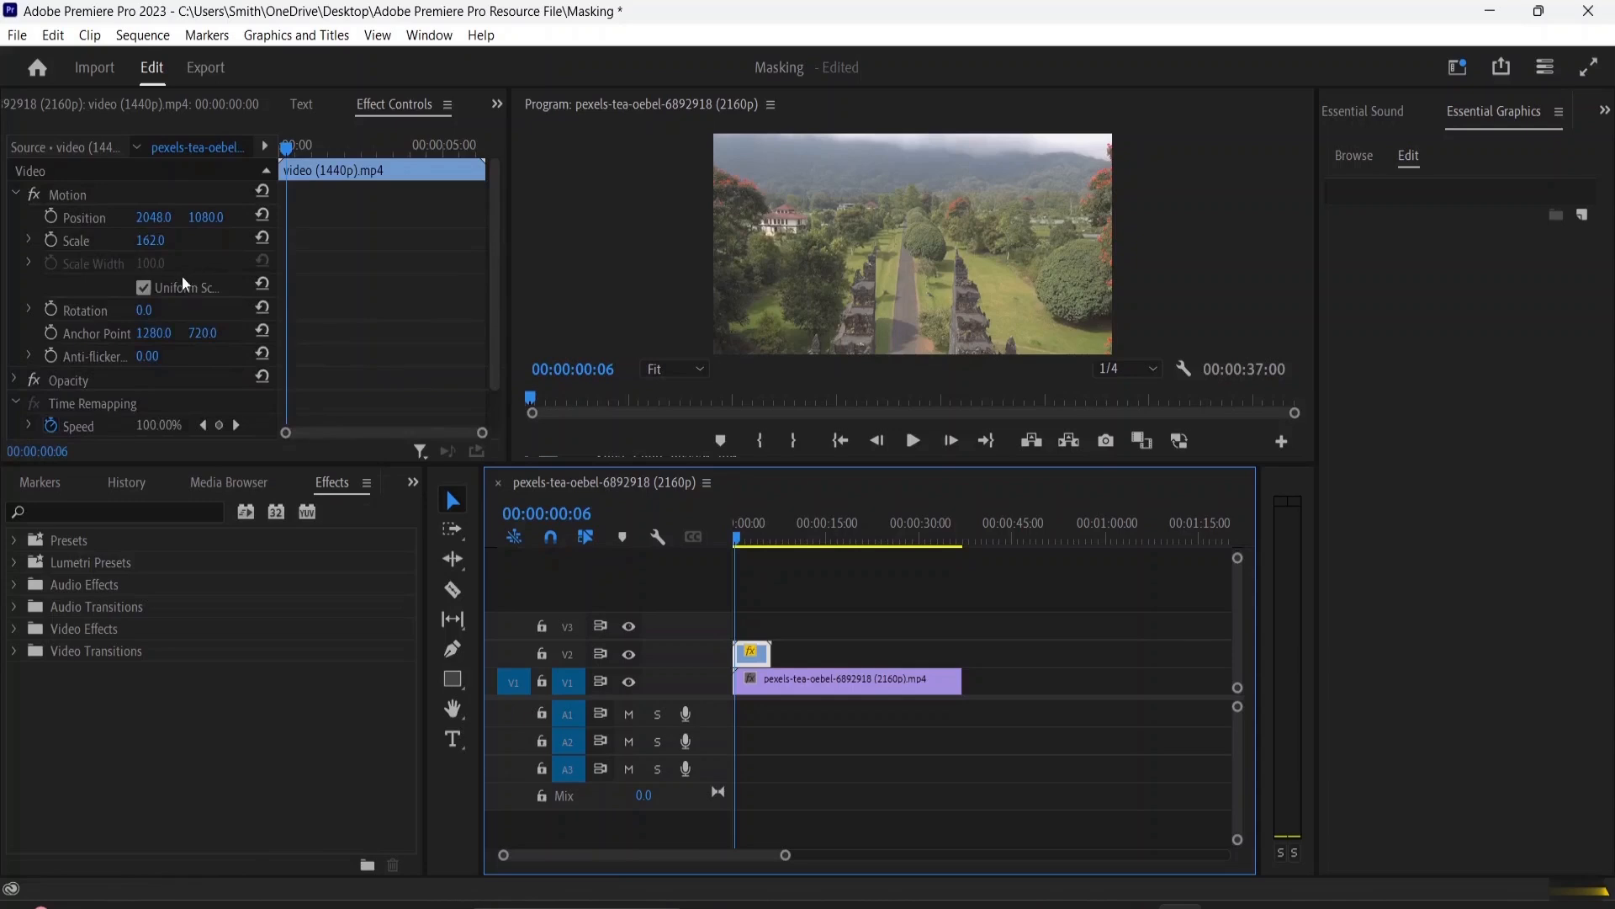
# Expand the Opacity settings of the V2 clip and collapse its Motion settings.
pyautogui.scroll(-1, 146, 340)
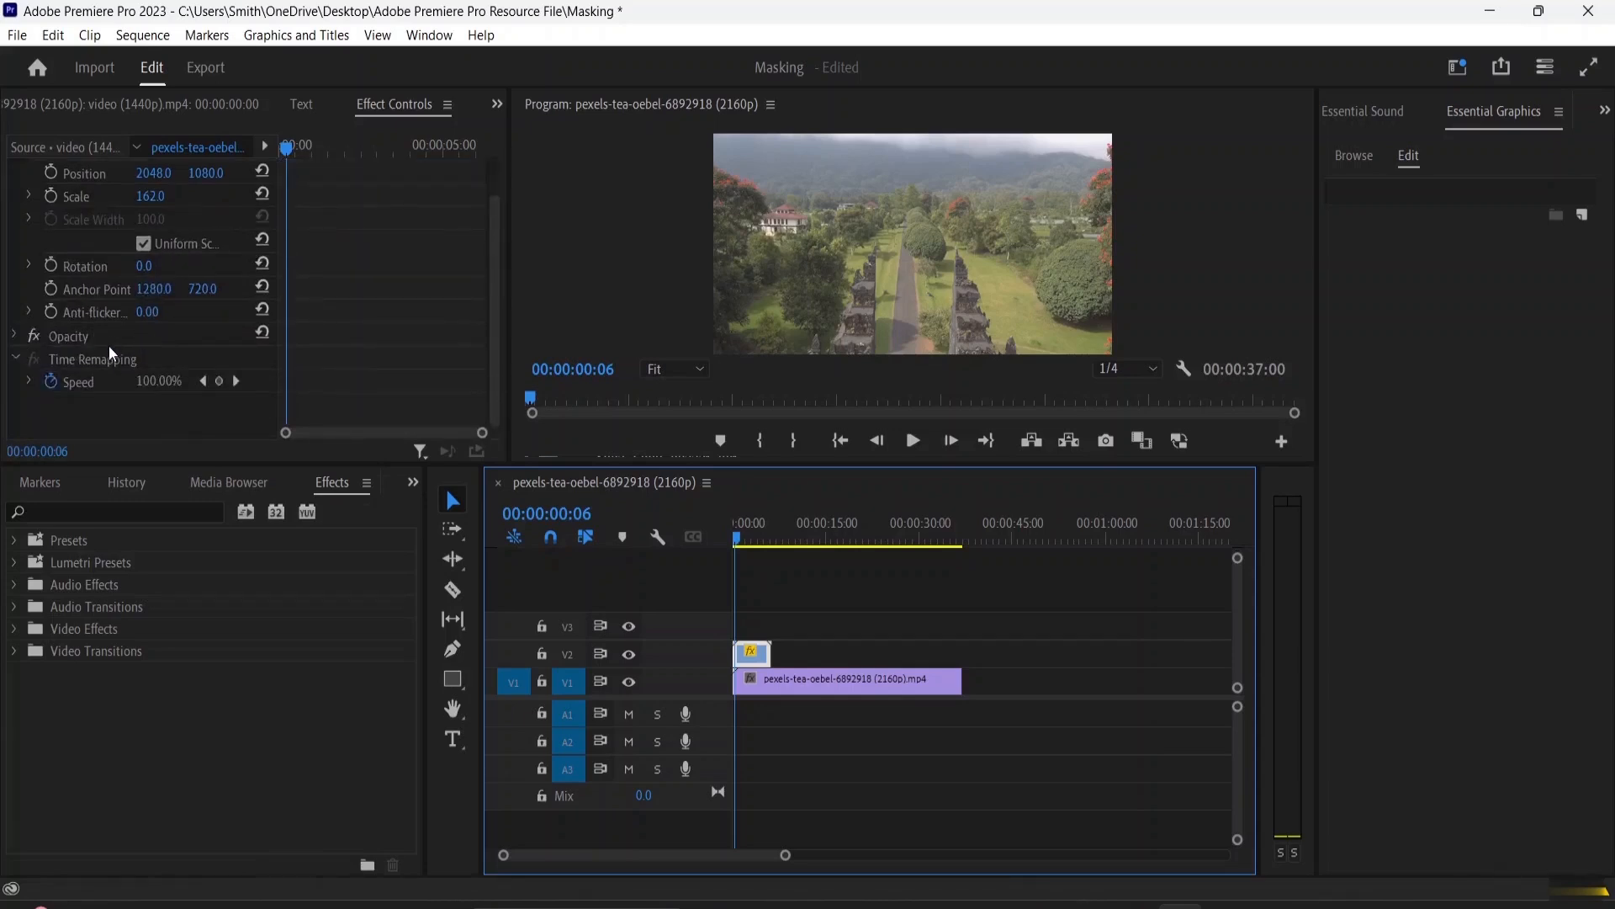
pyautogui.scroll(1, 108, 346)
pyautogui.scroll(-1, 109, 346)
pyautogui.scroll(1, 108, 345)
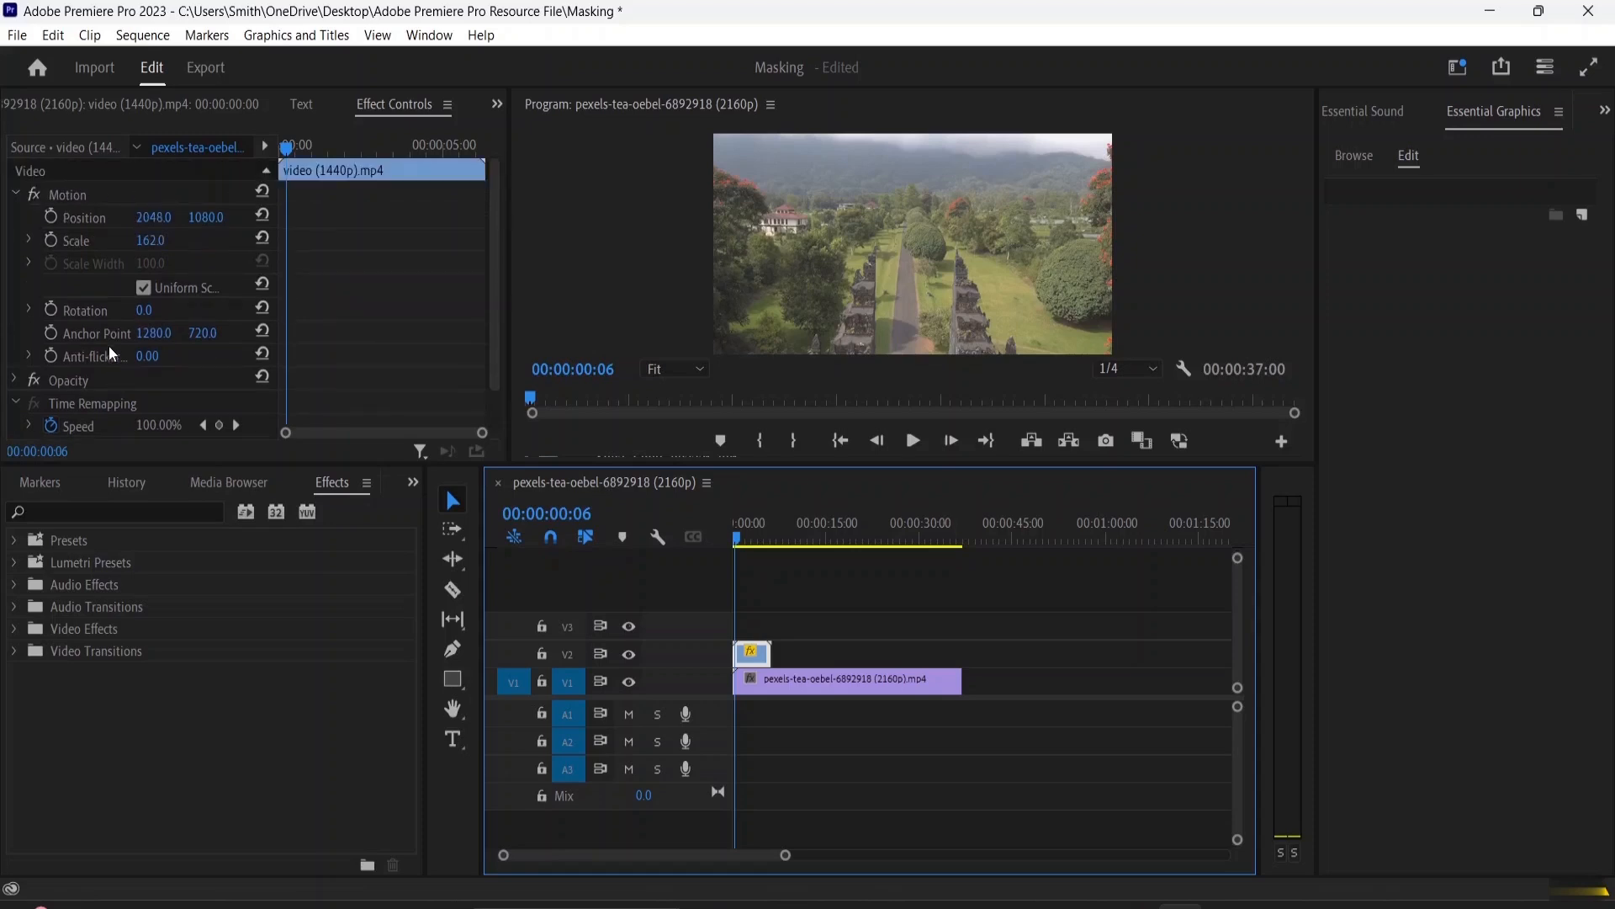
pyautogui.scroll(-1, 109, 346)
pyautogui.click(10, 360)
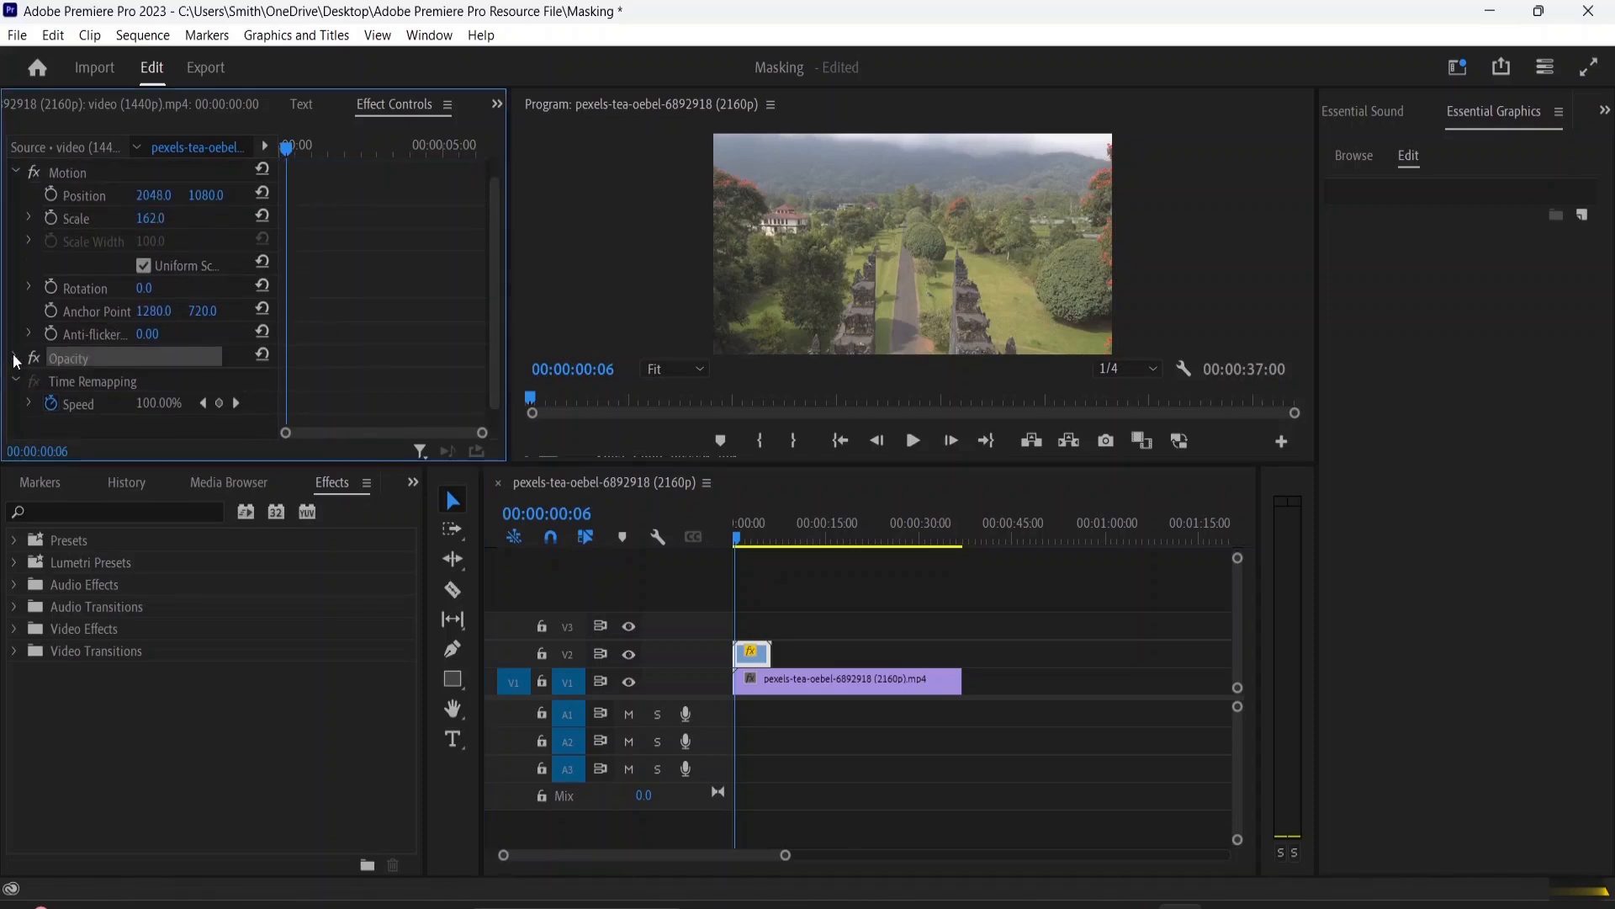
pyautogui.click(12, 359)
pyautogui.scroll(-1, 138, 350)
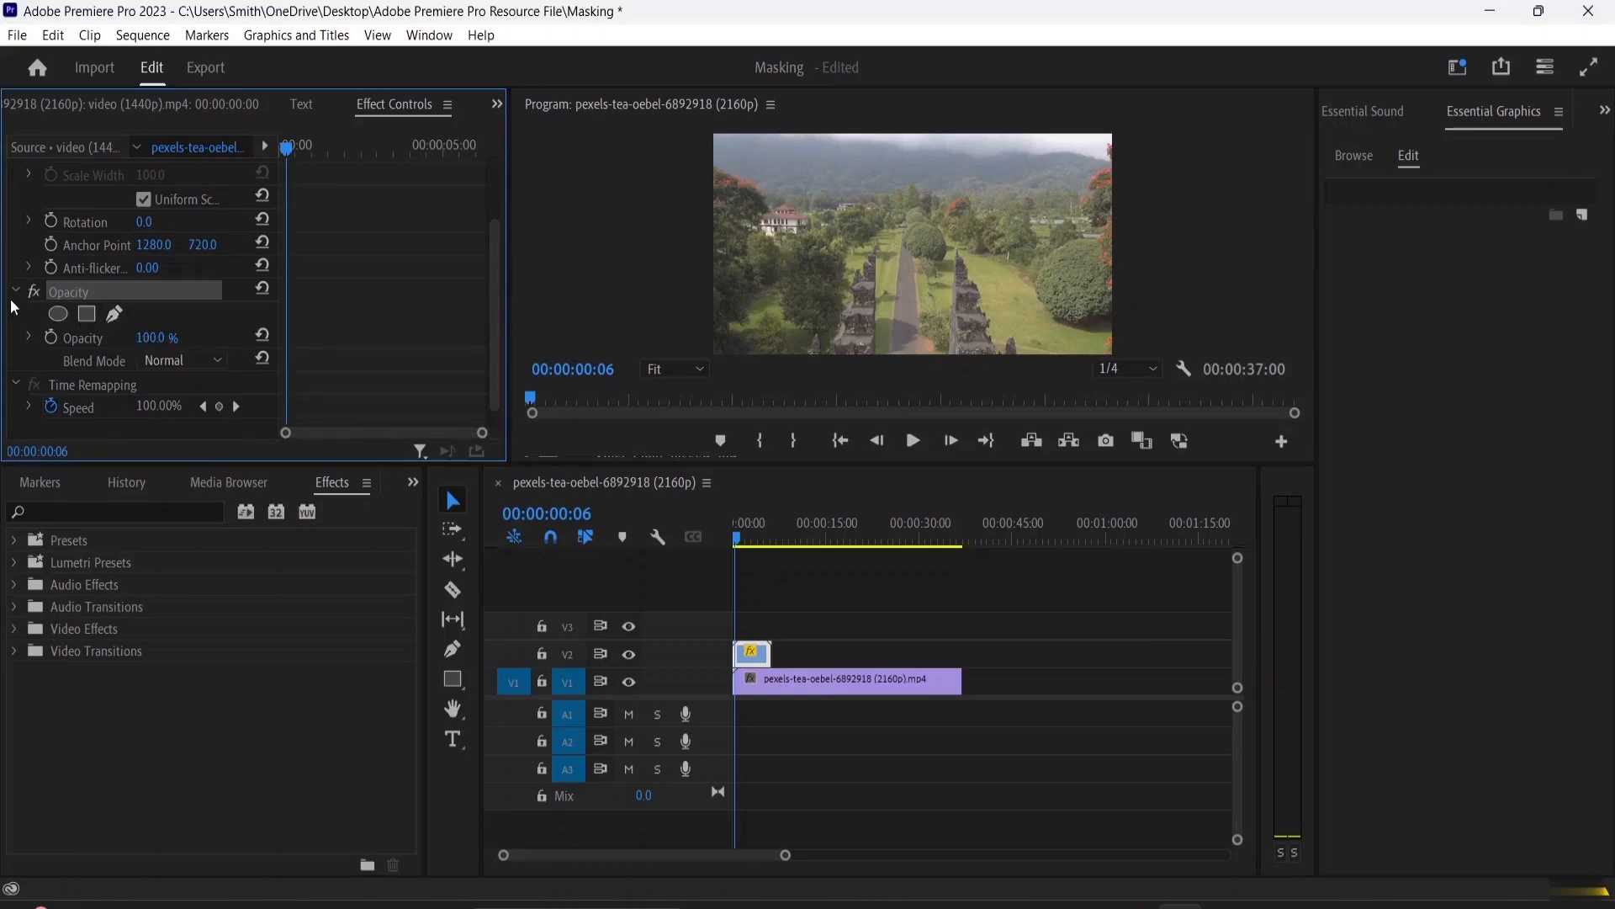
pyautogui.scroll(1, 93, 295)
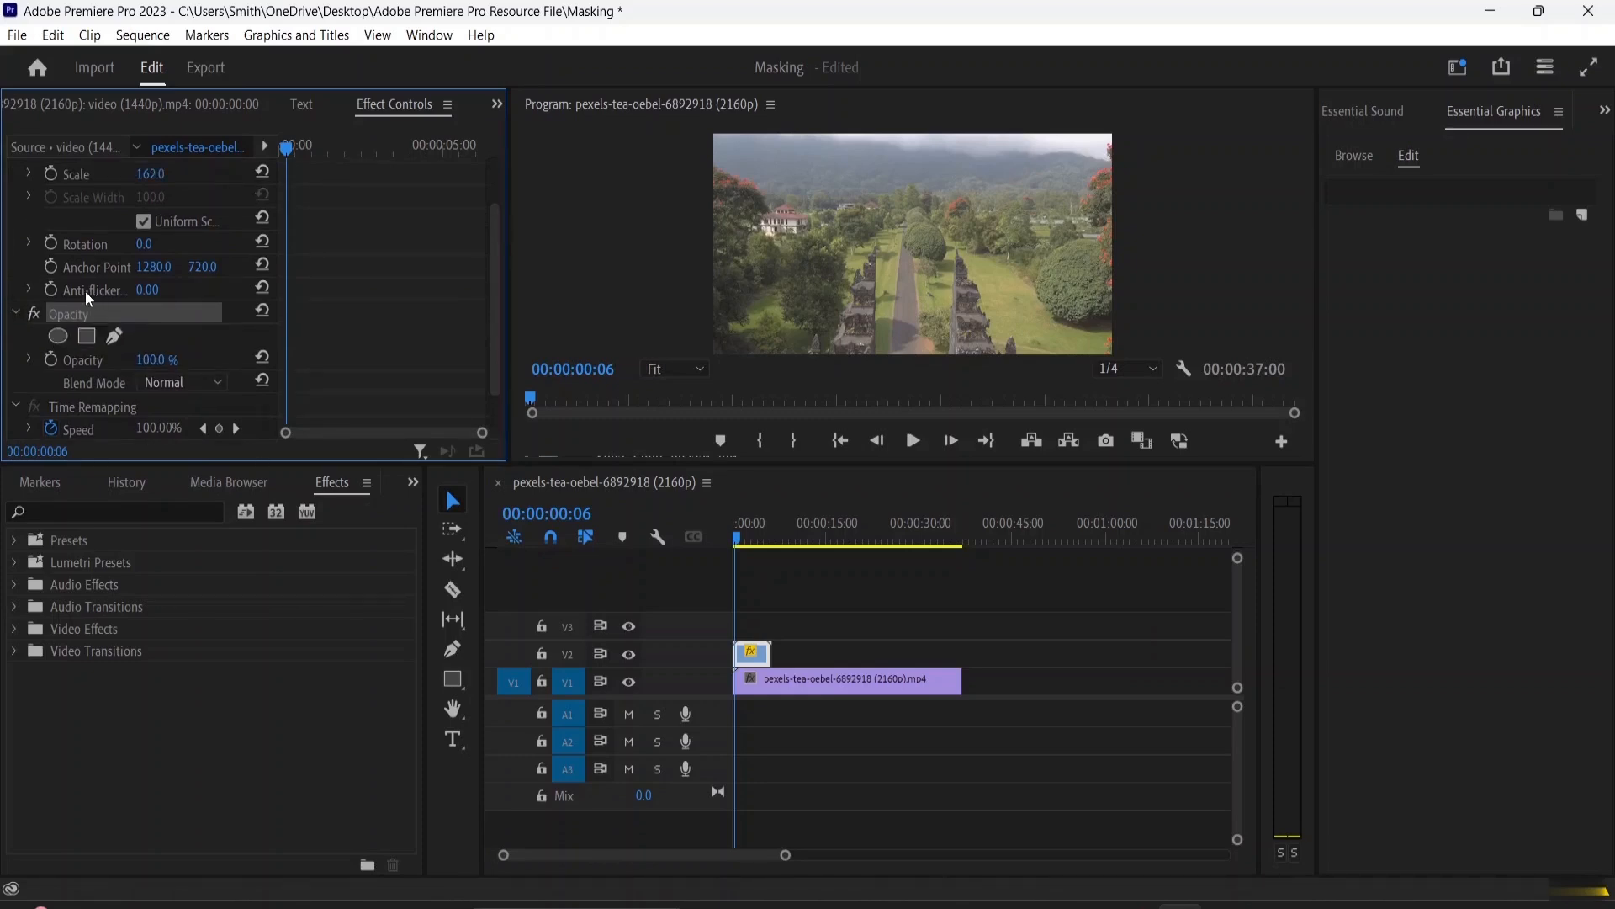
pyautogui.scroll(2, 84, 290)
pyautogui.click(14, 194)
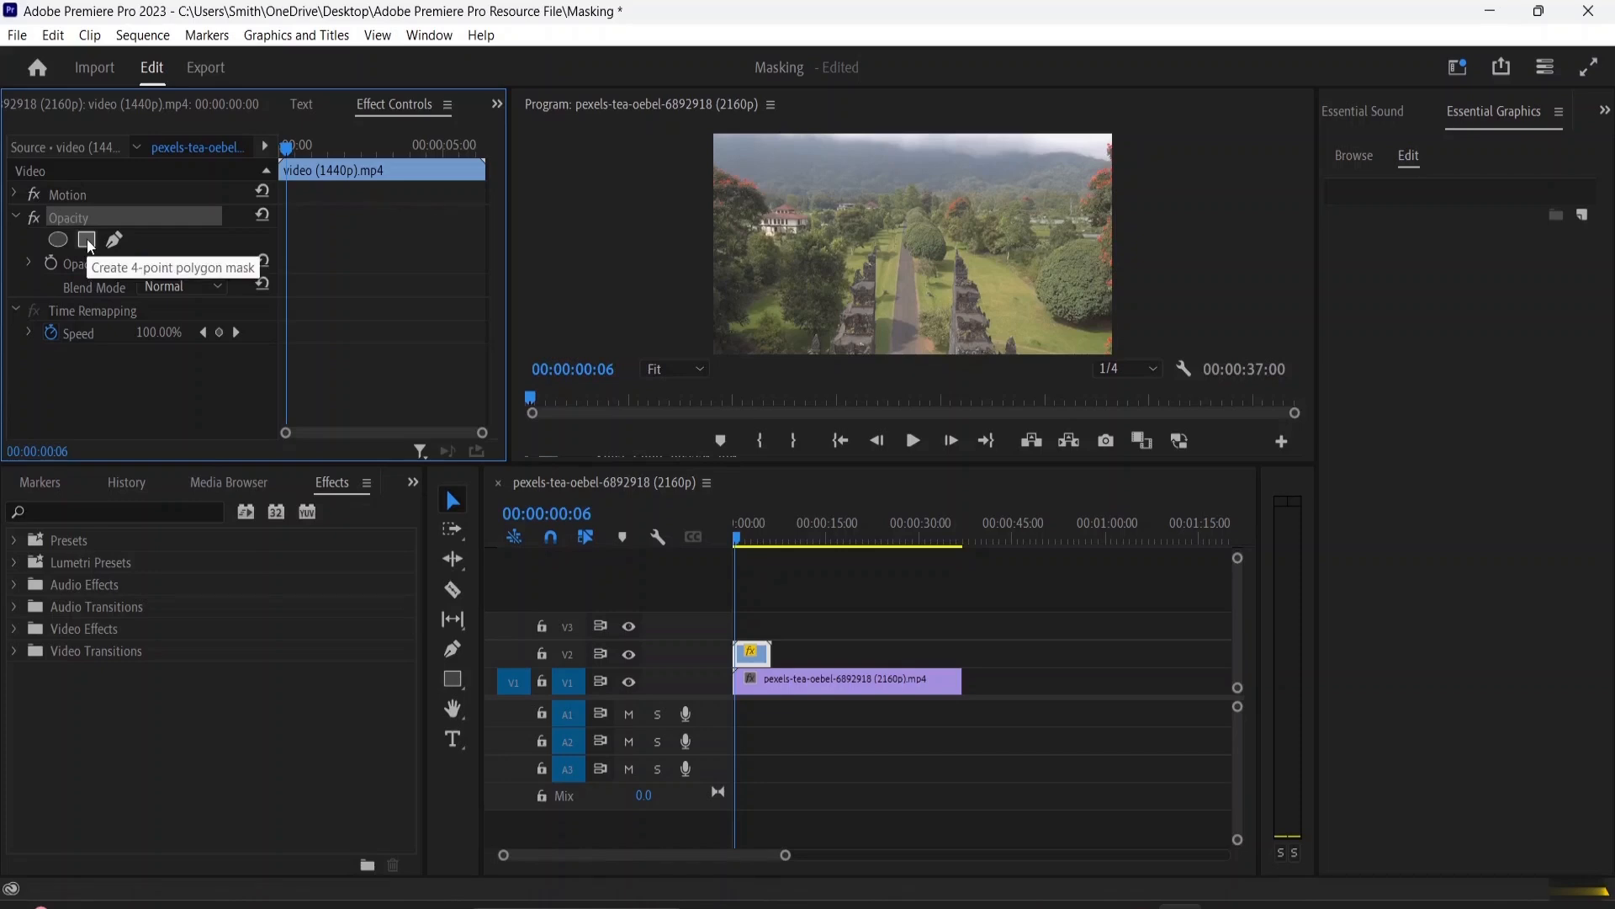
# Create a 4-point polygon opacity mask on the V2 clip and move it over the desk beside the man.
pyautogui.click(88, 238)
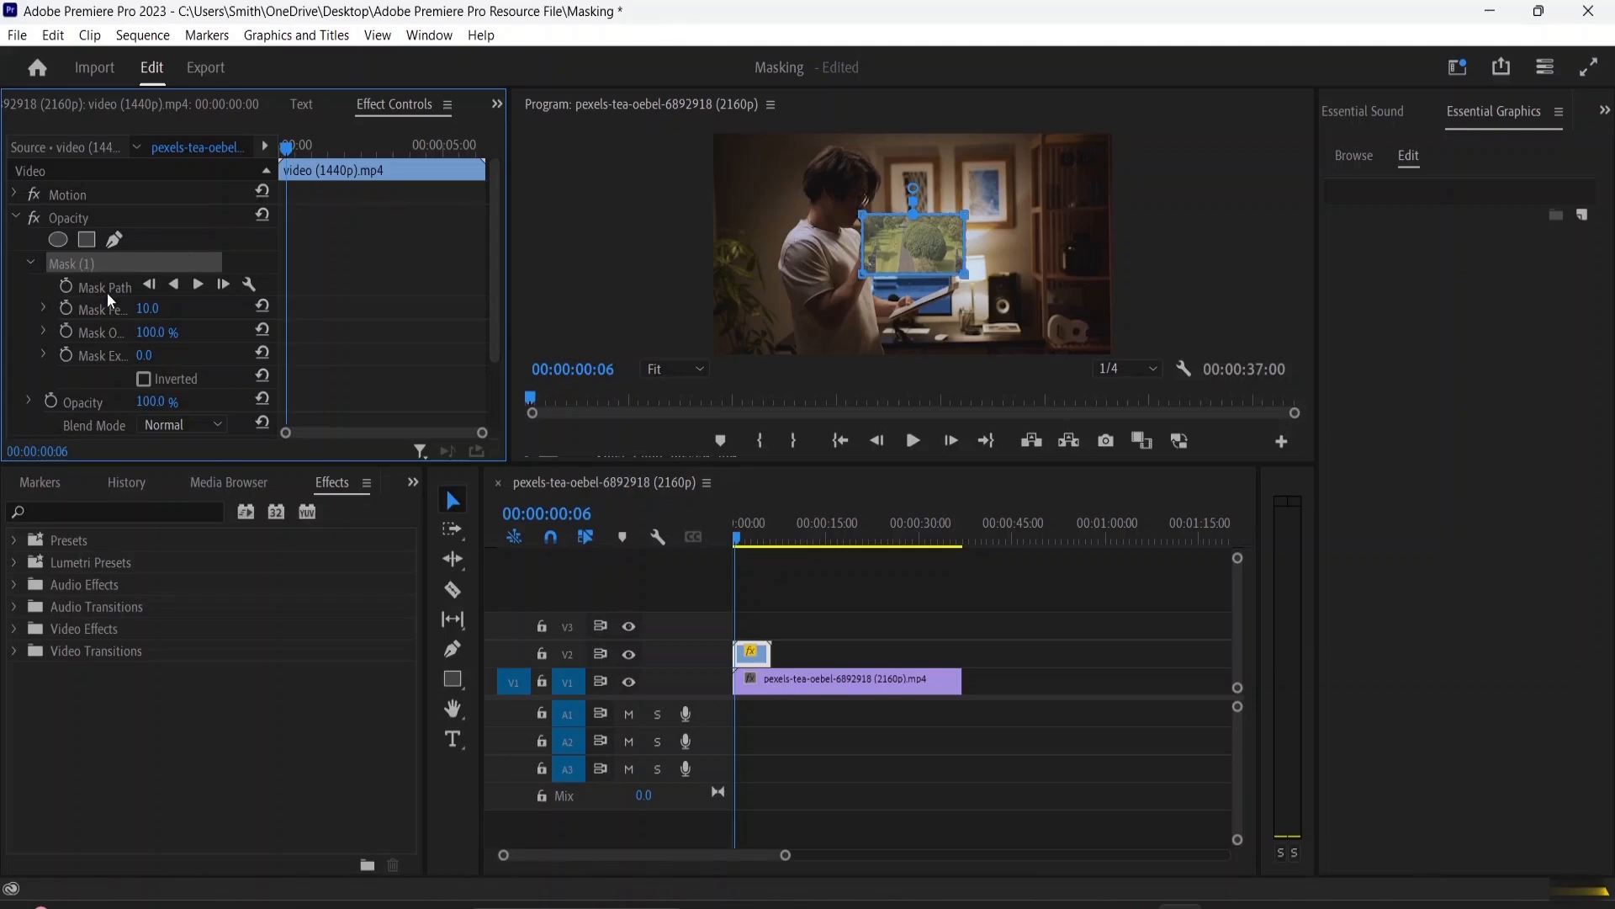
pyautogui.scroll(-2, 101, 290)
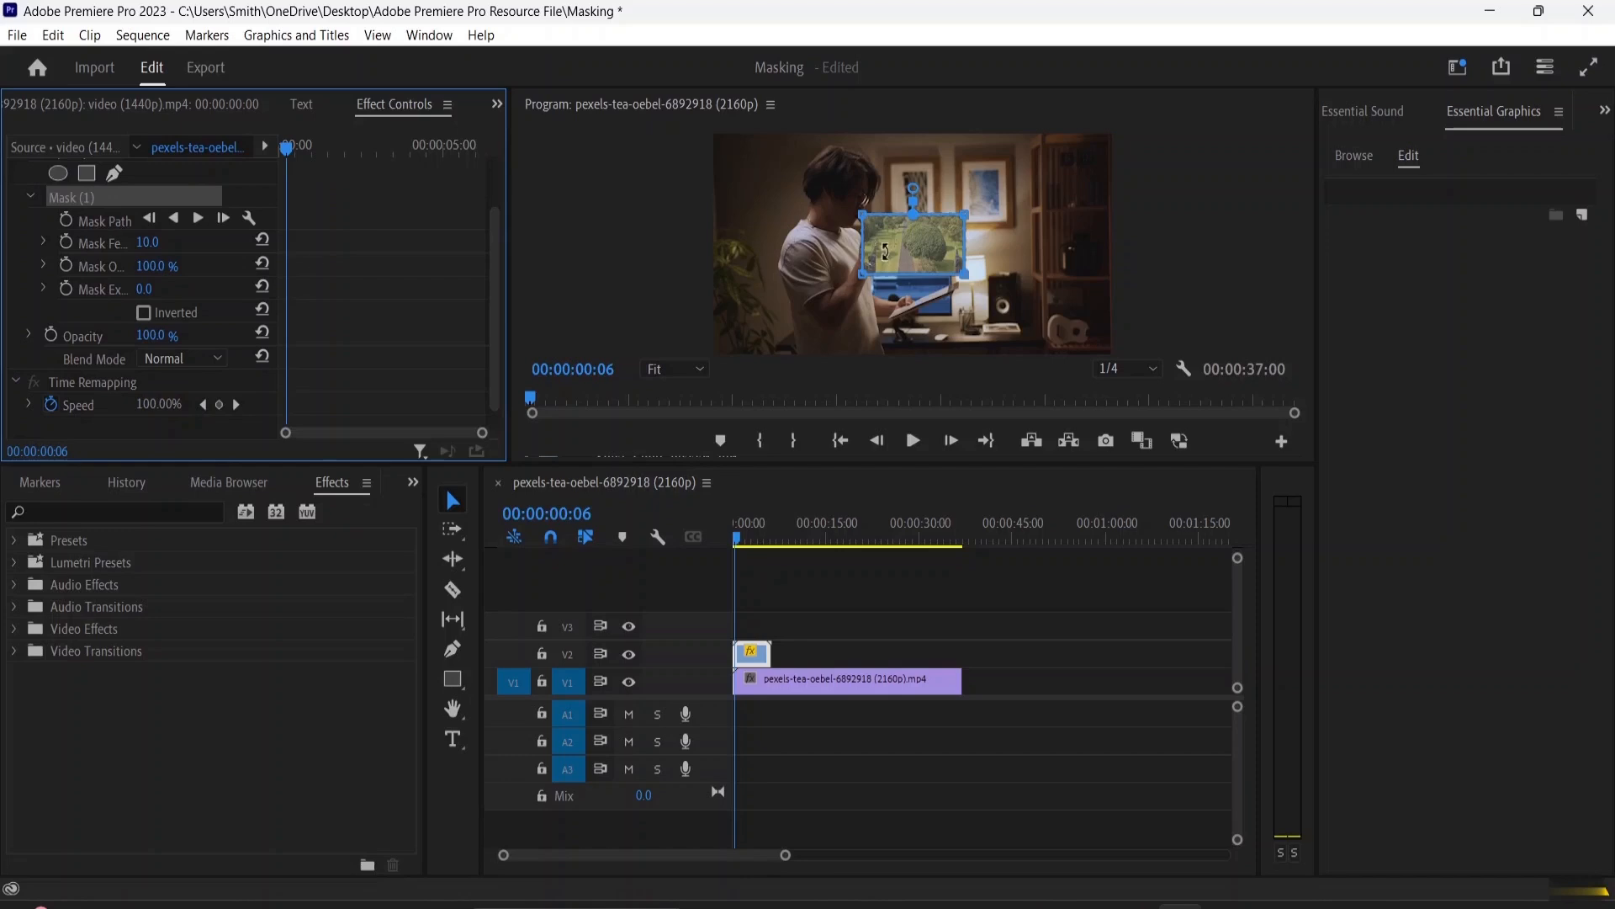
pyautogui.moveTo(913, 242); pyautogui.dragTo(808, 258)
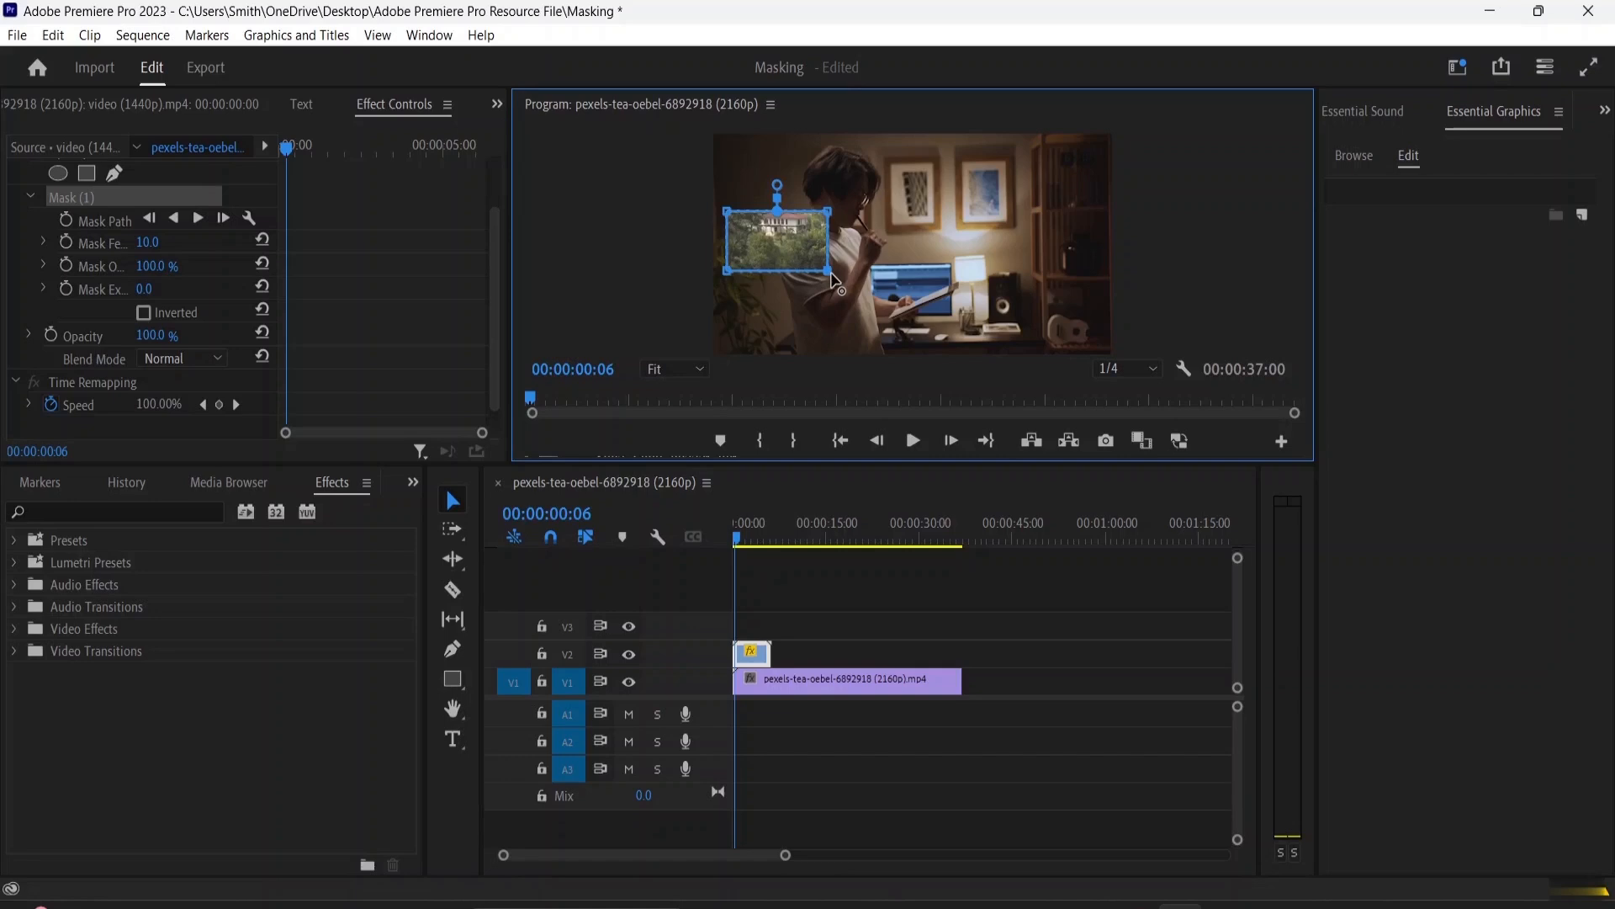
pyautogui.moveTo(830, 272); pyautogui.dragTo(821, 257)
pyautogui.moveTo(822, 262); pyautogui.dragTo(830, 277)
pyautogui.moveTo(800, 239); pyautogui.dragTo(929, 310)
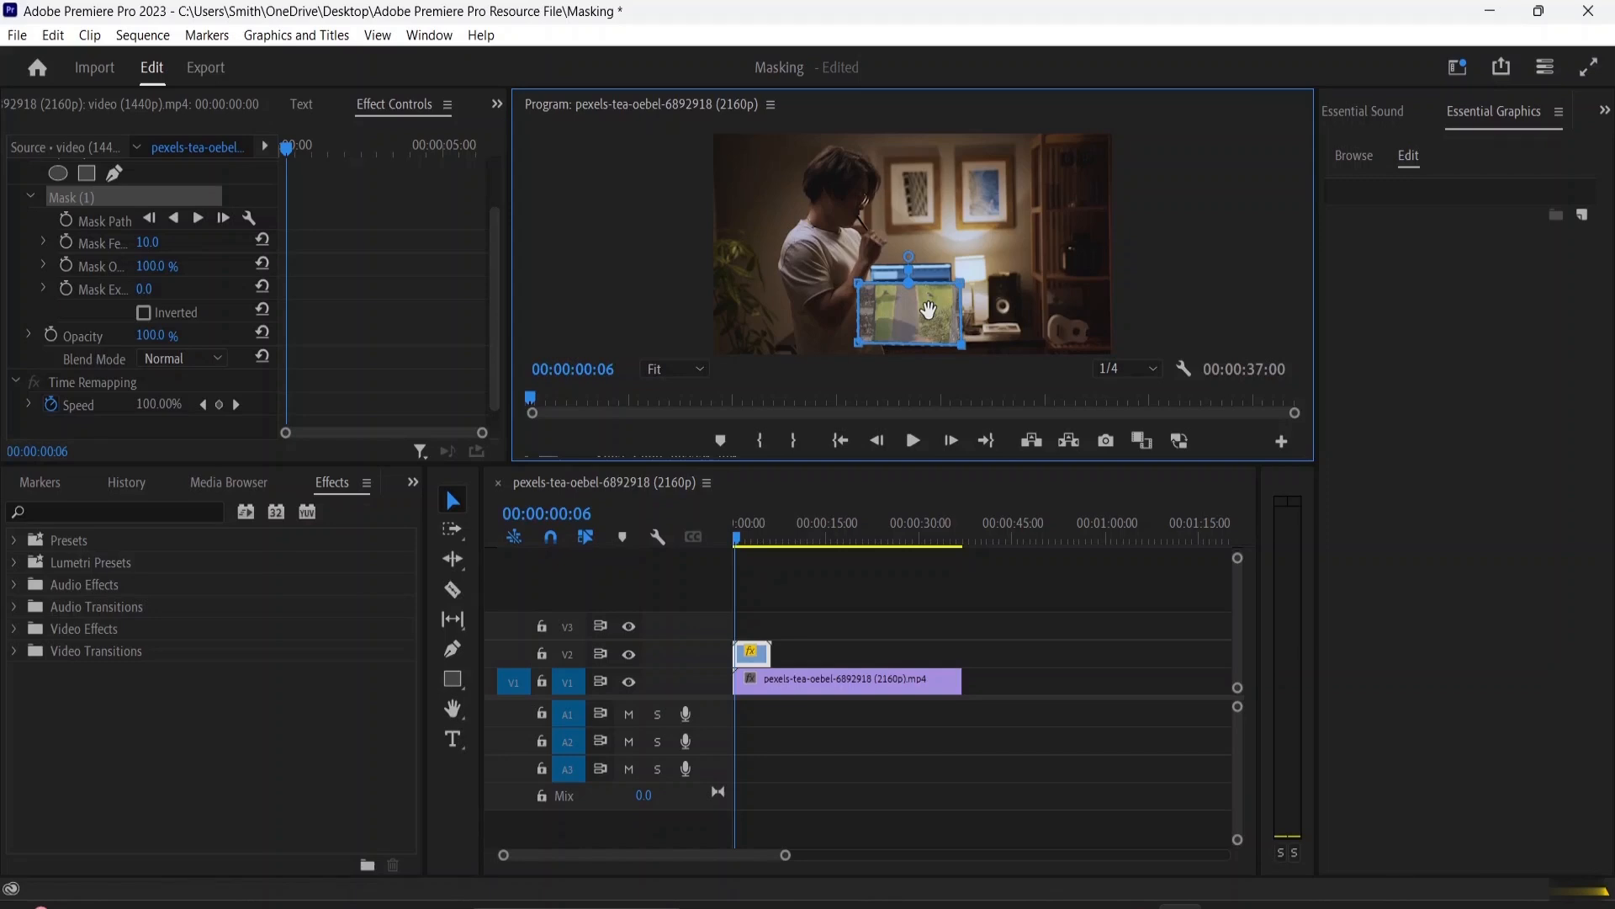
# Reshape the mask's corners to cover the right part of the frame with a slanted left edge, undoing the accidental shift of the whole mask.
pyautogui.moveTo(929, 310); pyautogui.dragTo(912, 287)
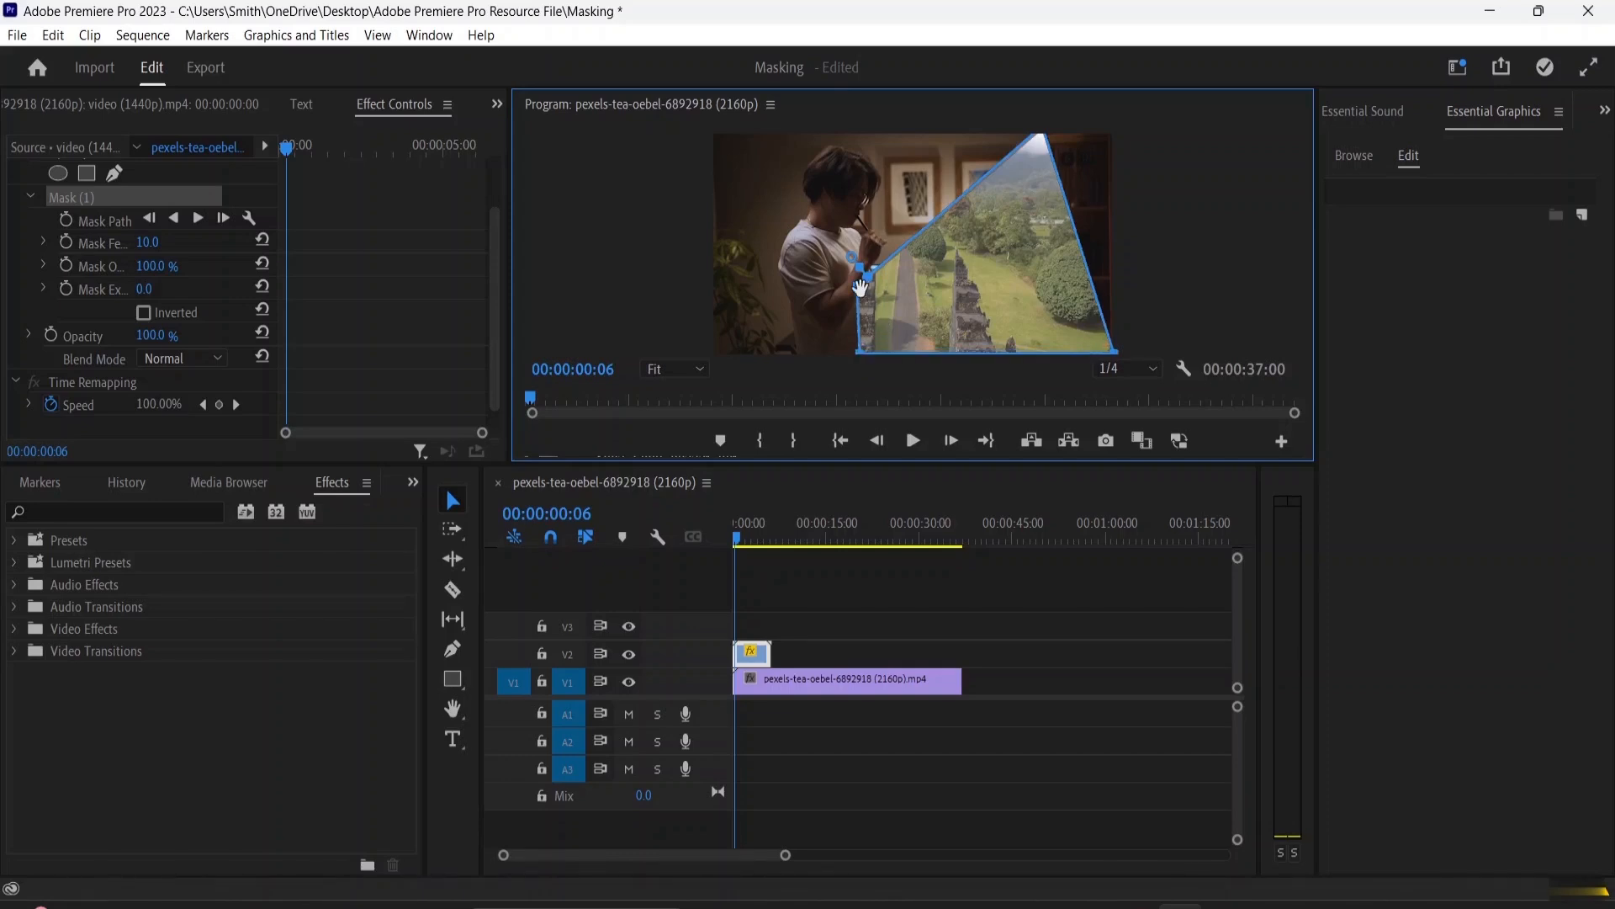
pyautogui.moveTo(859, 284); pyautogui.dragTo(875, 136)
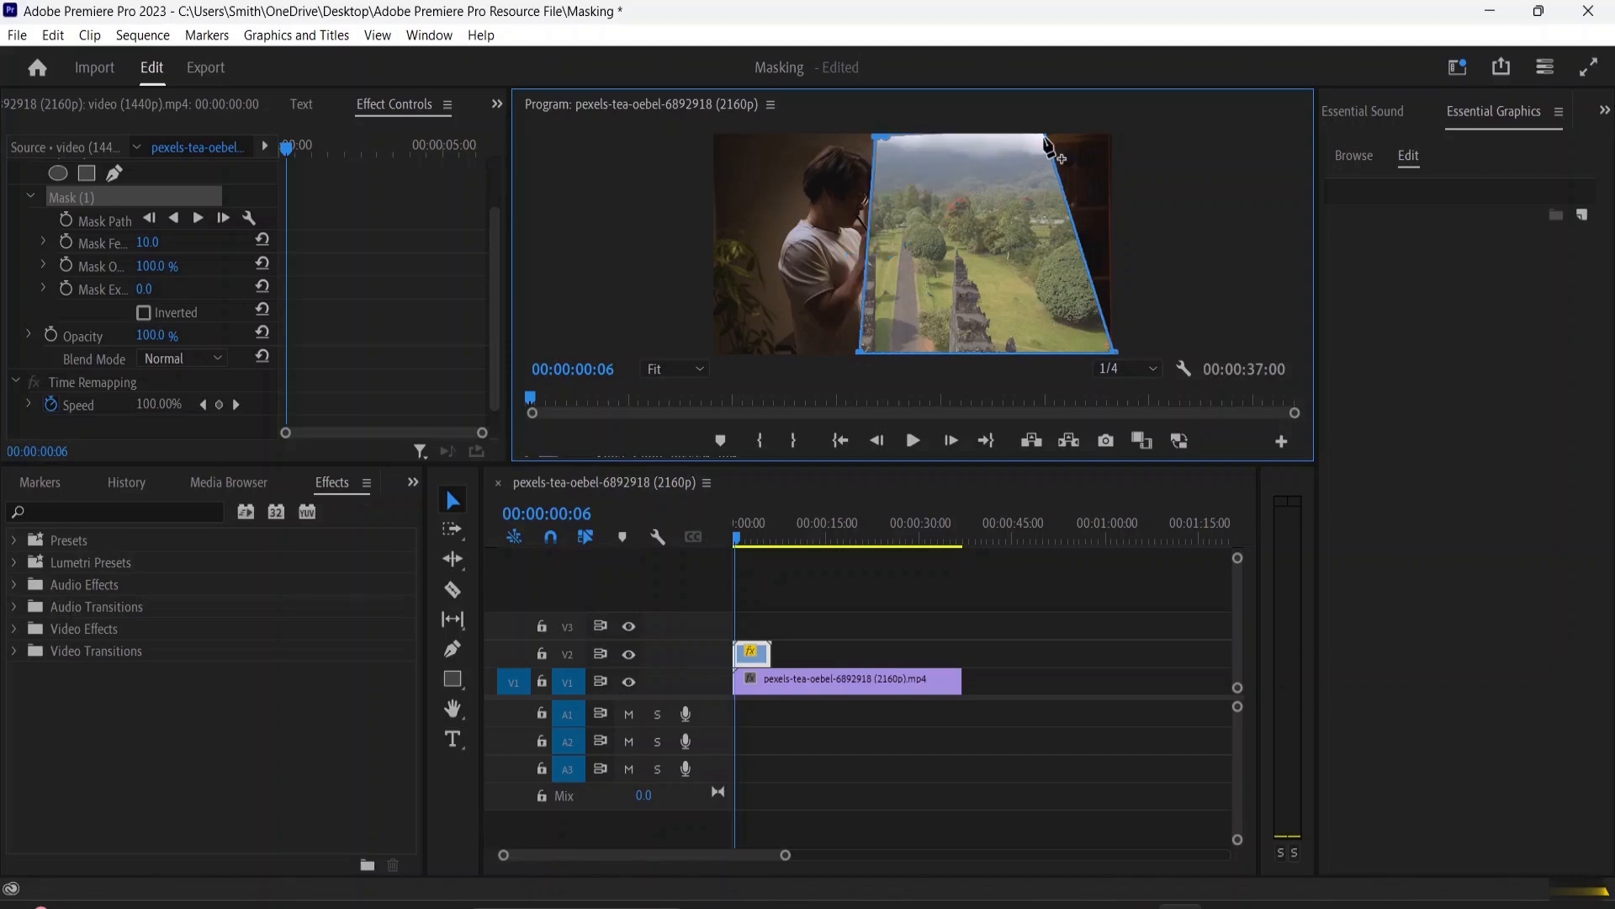
pyautogui.moveTo(1044, 135); pyautogui.dragTo(1076, 138)
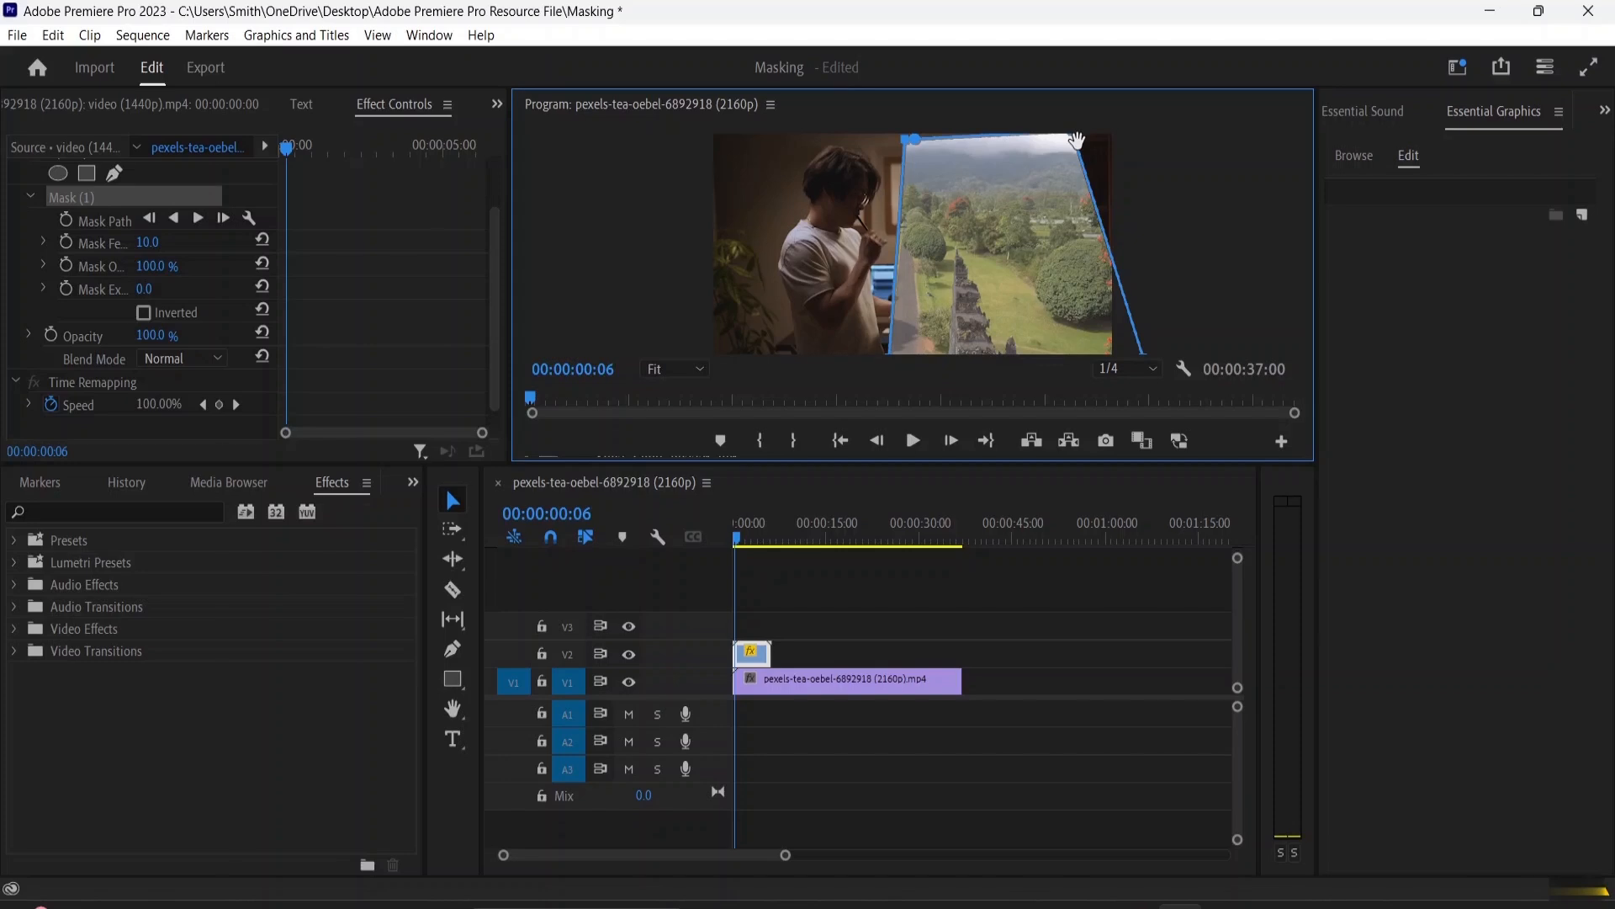
pyautogui.hotkey('ctrl', 'z')
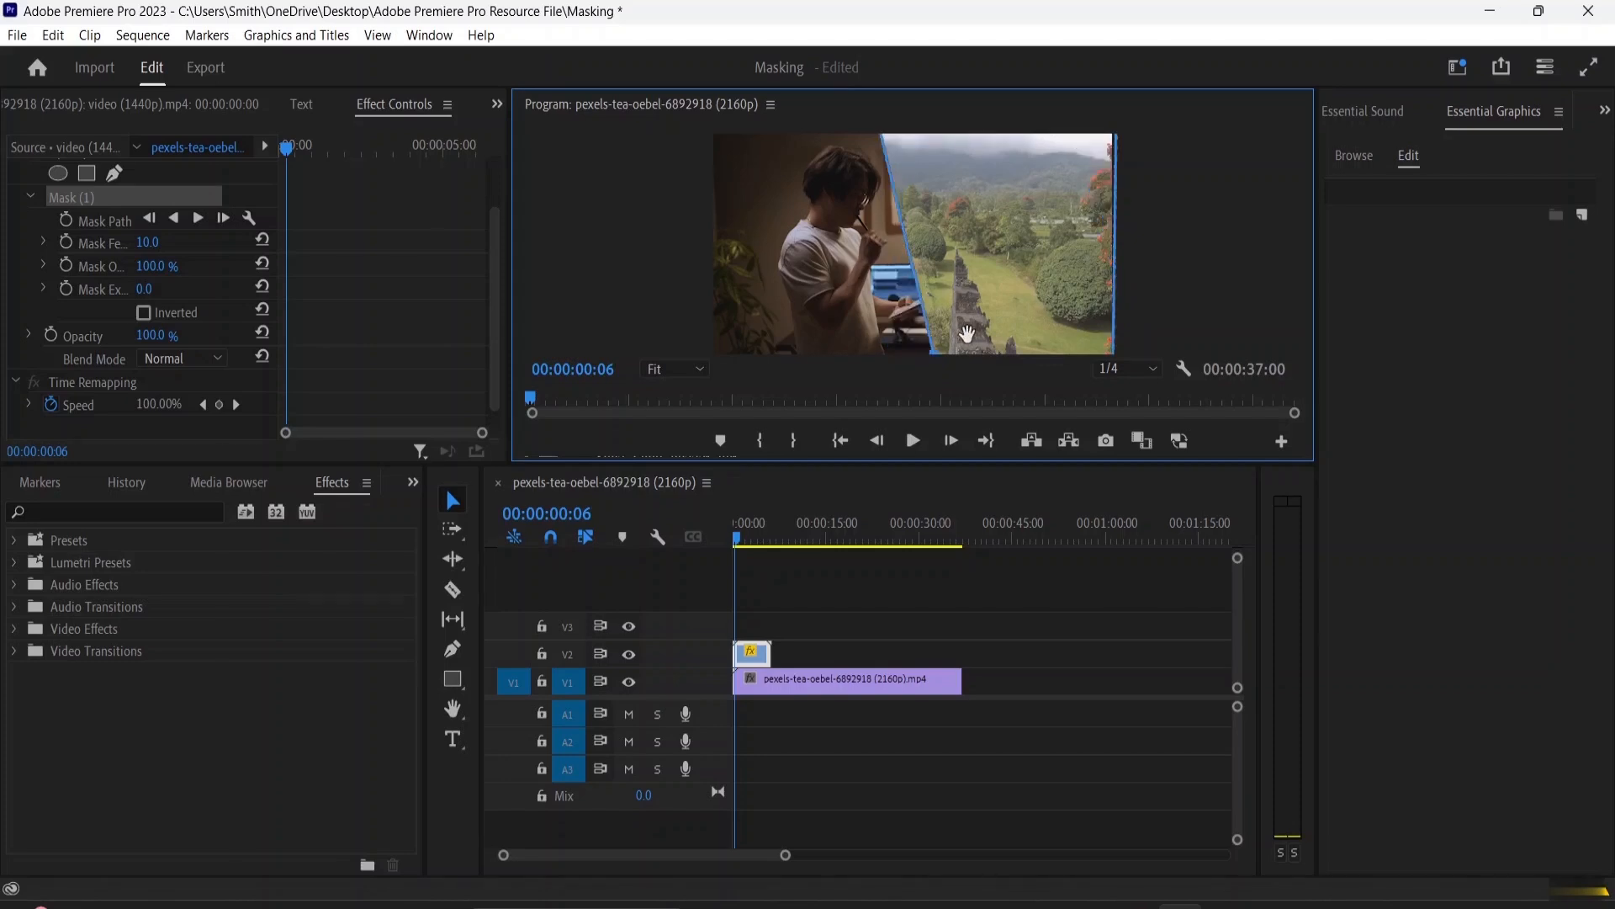
# Turn the output of track V1 off and back on to inspect the masked clip on its own.
pyautogui.click(630, 682)
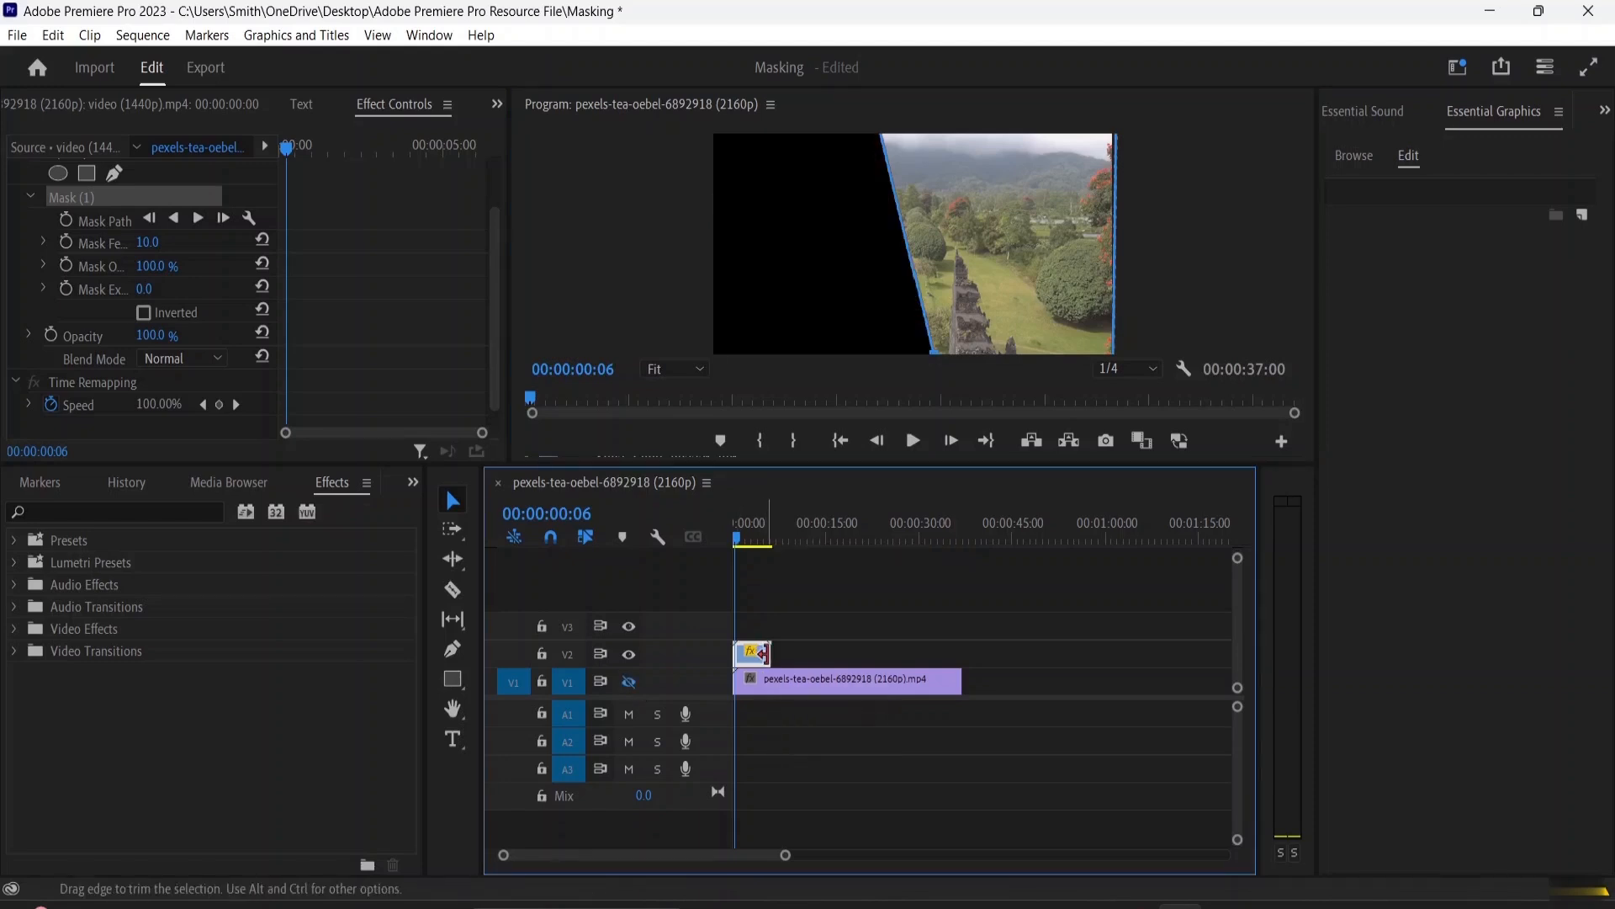
pyautogui.click(630, 682)
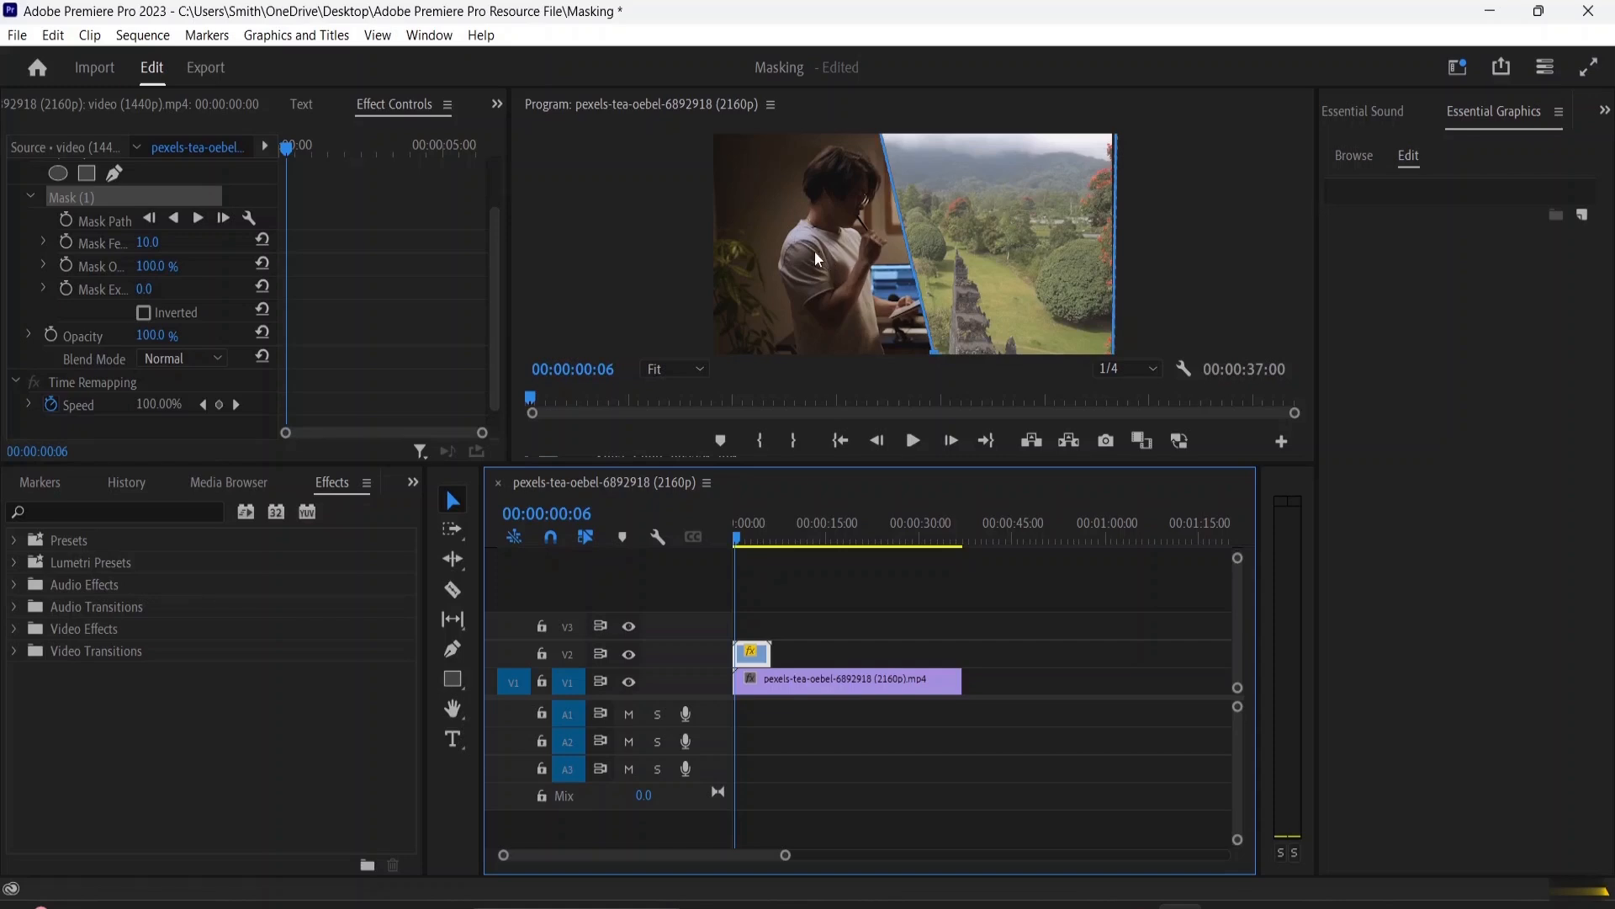
# Create an ellipse opacity mask on the V2 clip and move it down over the desk area beside the man.
pyautogui.scroll(-1, 107, 276)
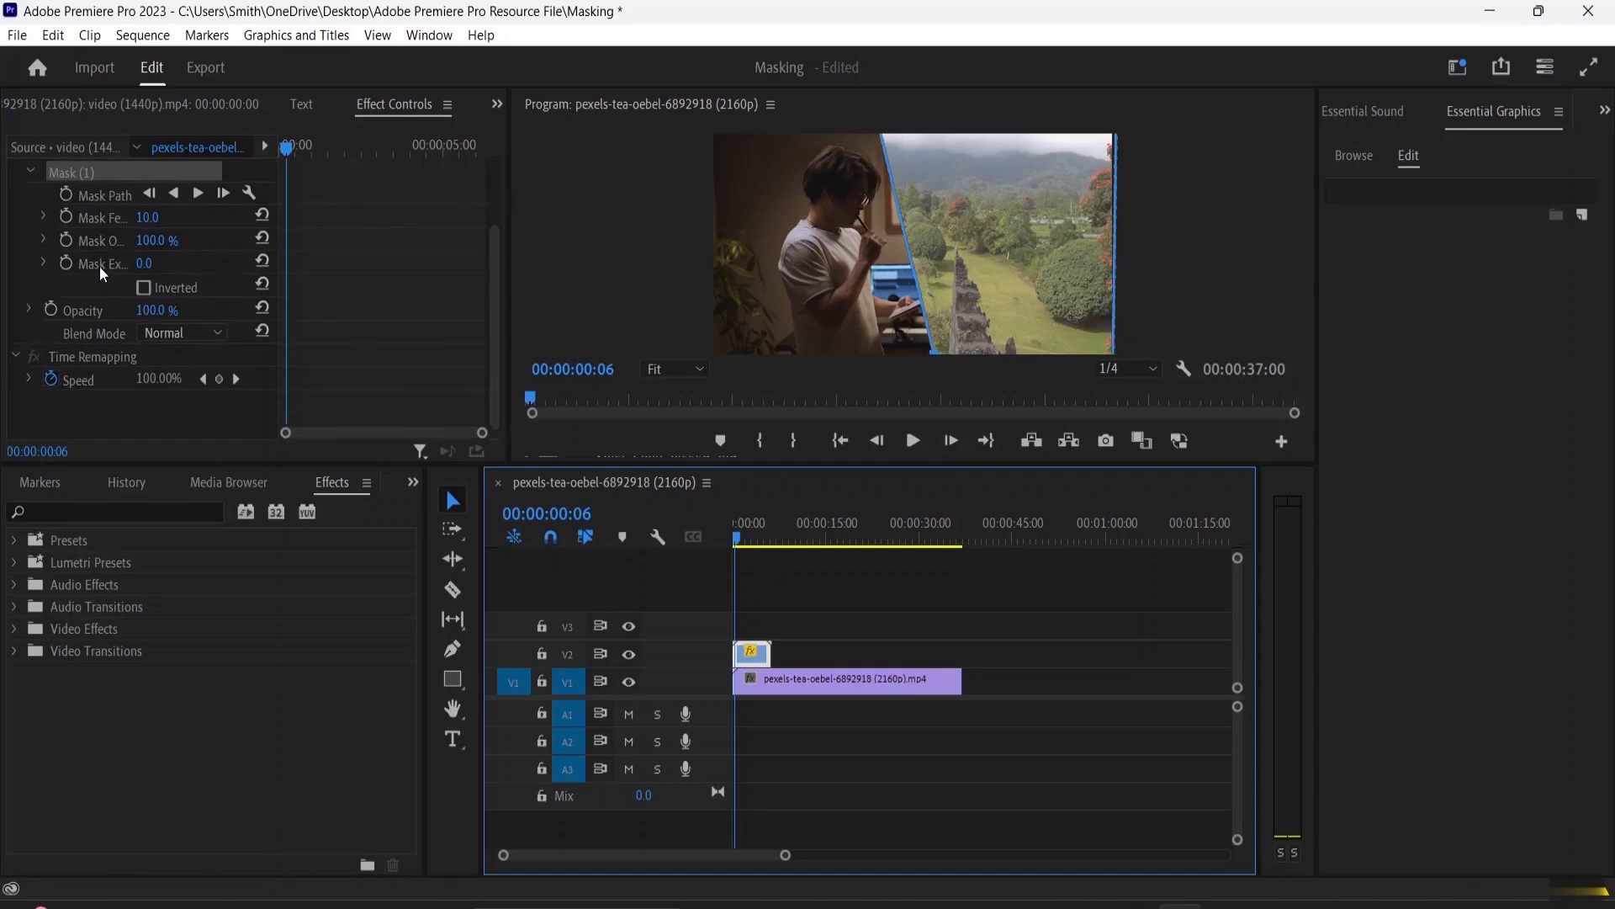
pyautogui.scroll(4, 93, 266)
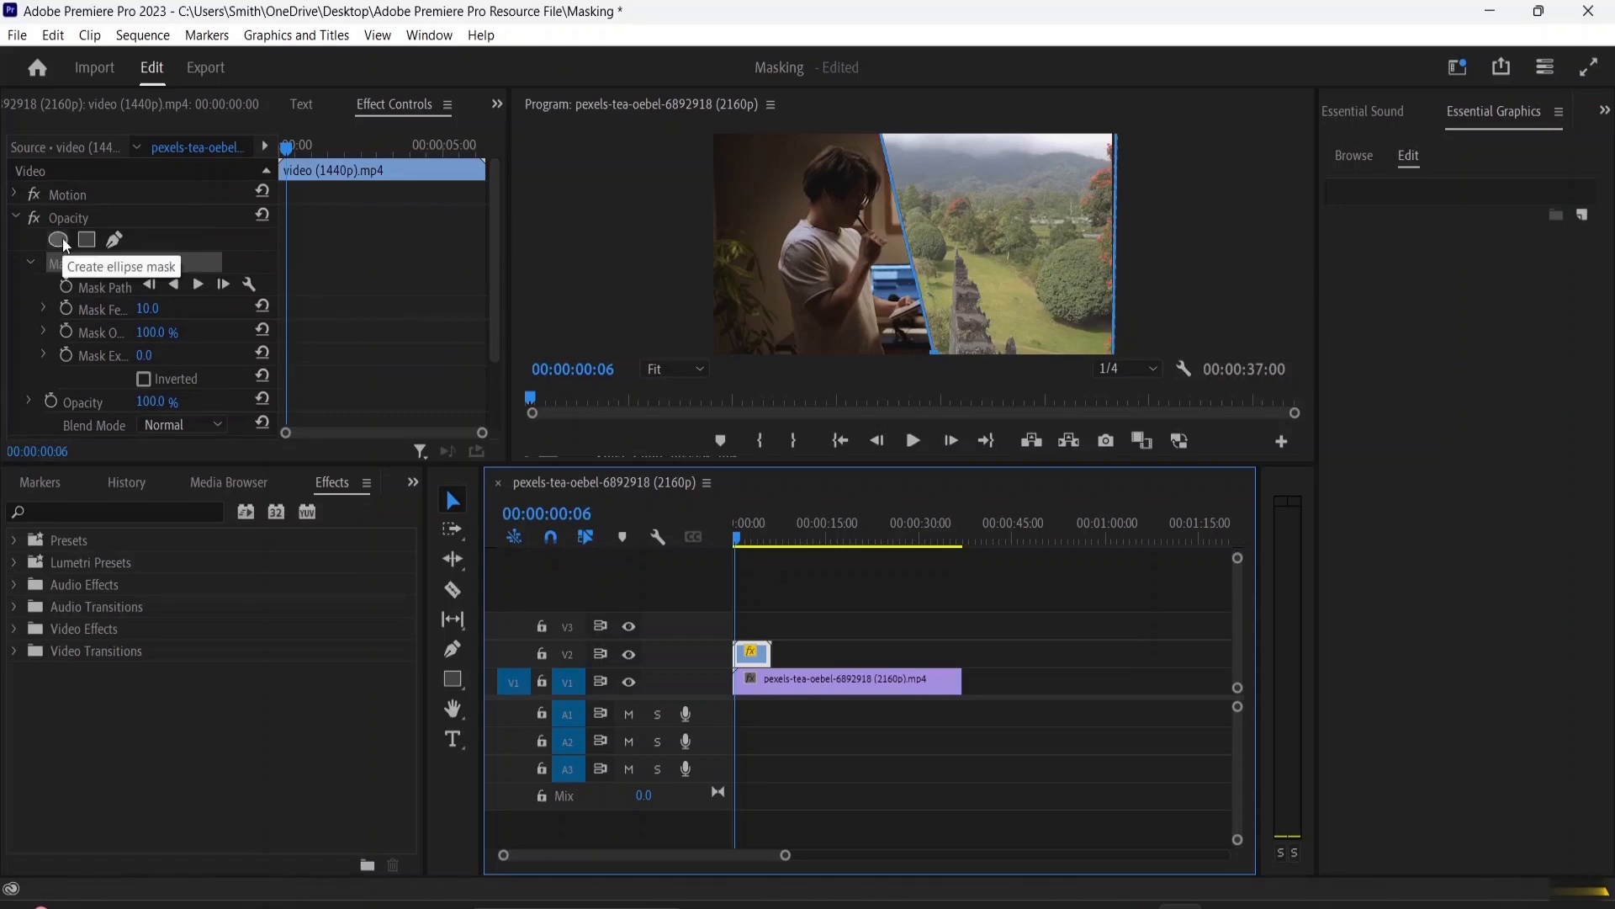
pyautogui.click(62, 241)
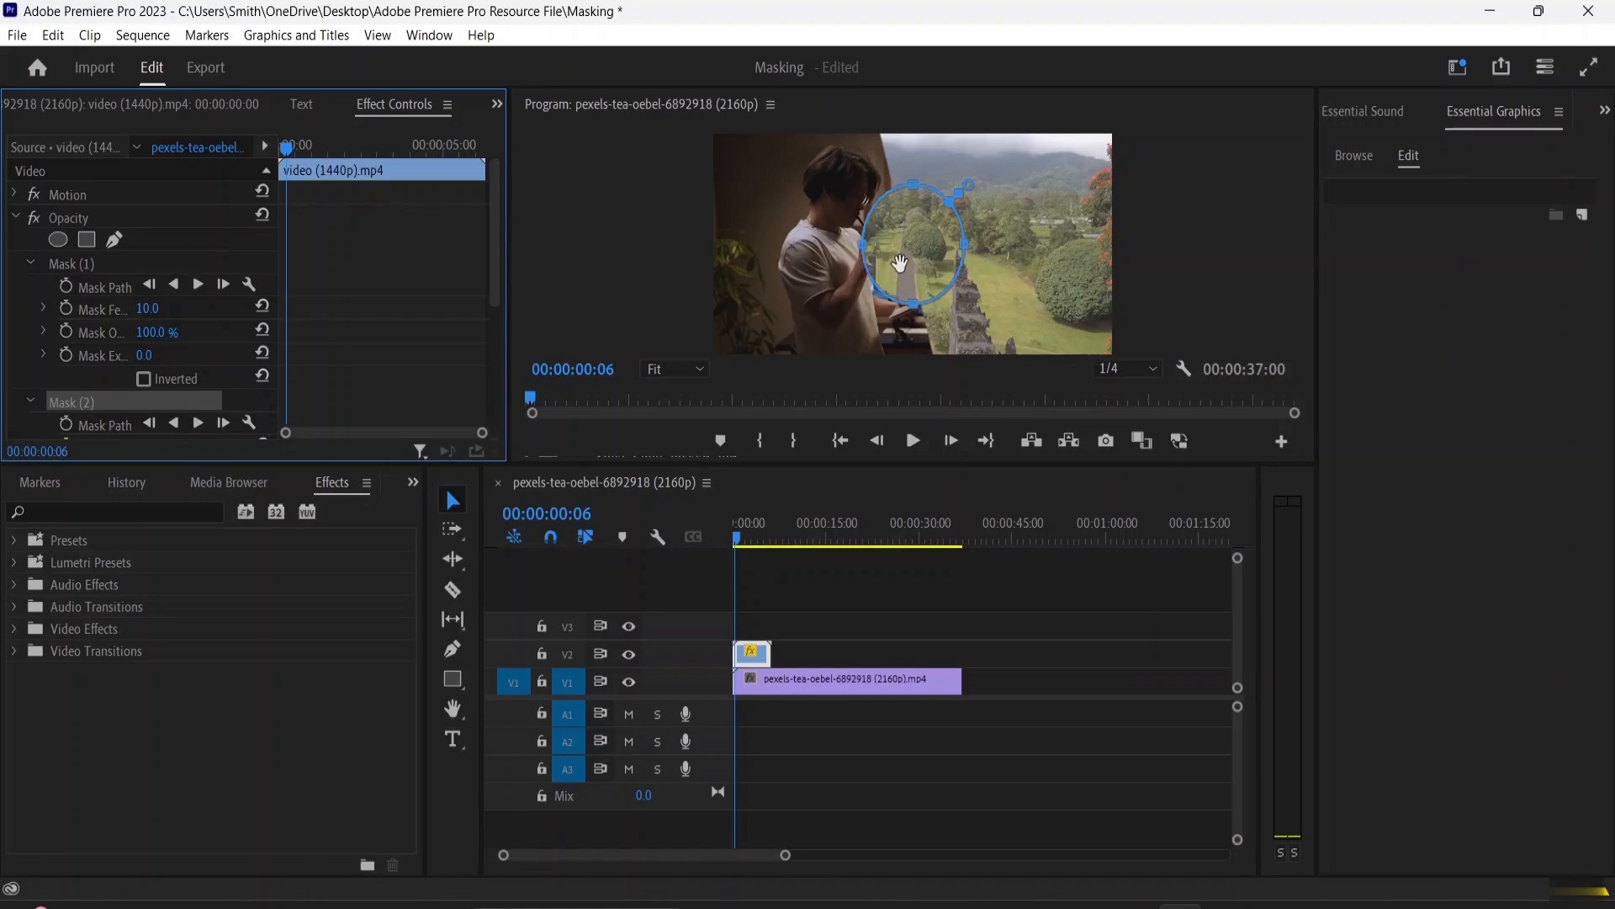
pyautogui.moveTo(915, 242); pyautogui.dragTo(905, 293)
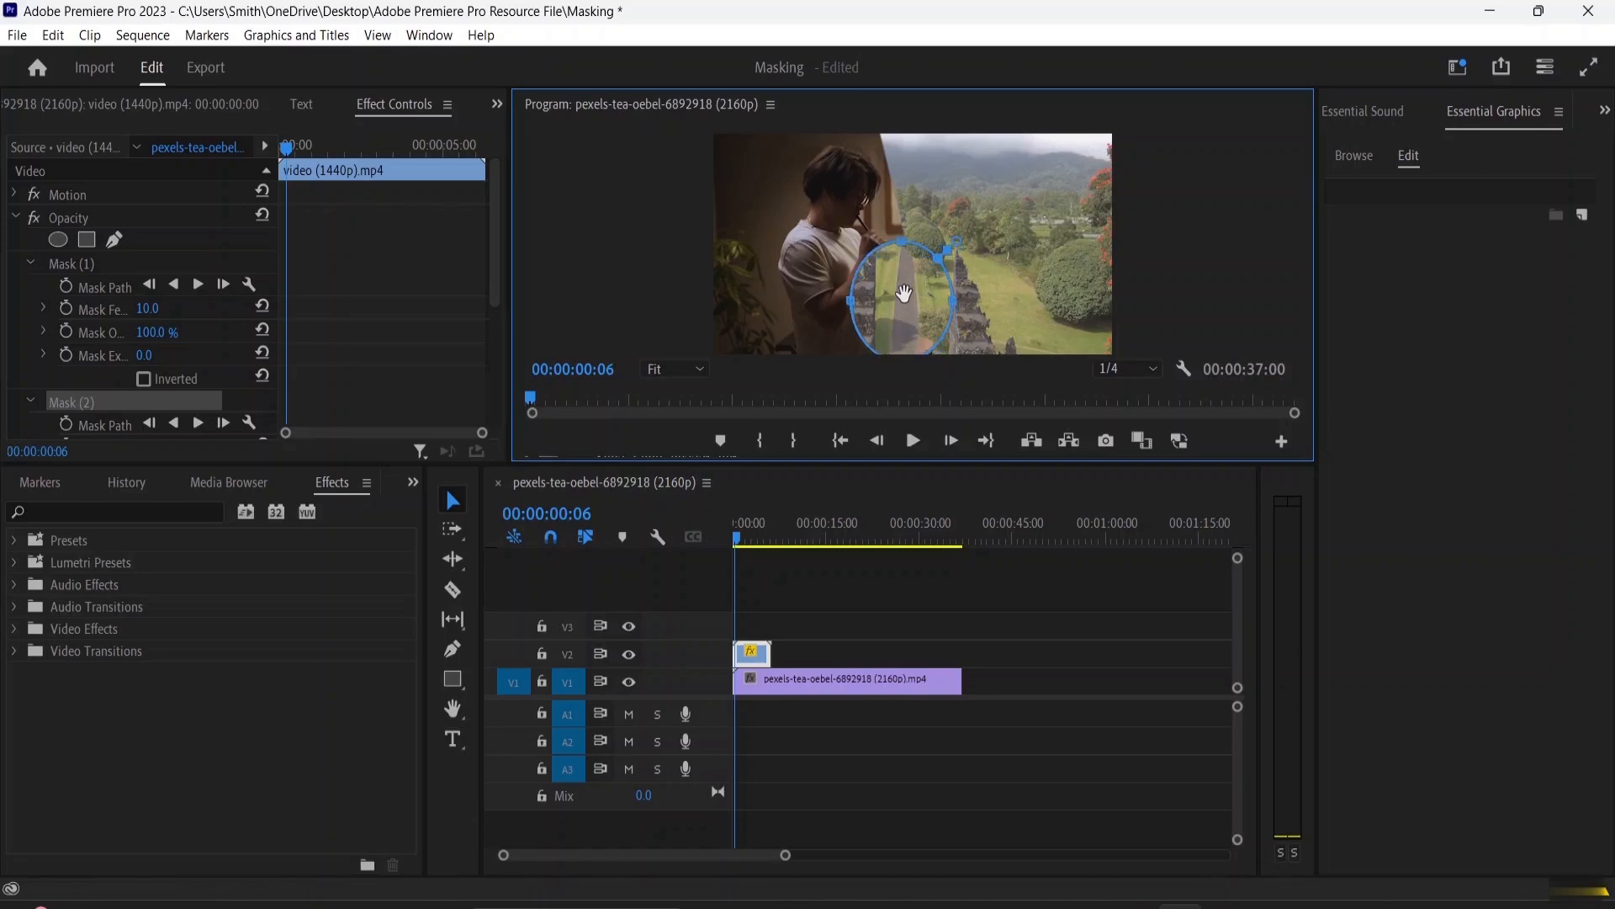
pyautogui.click(789, 618)
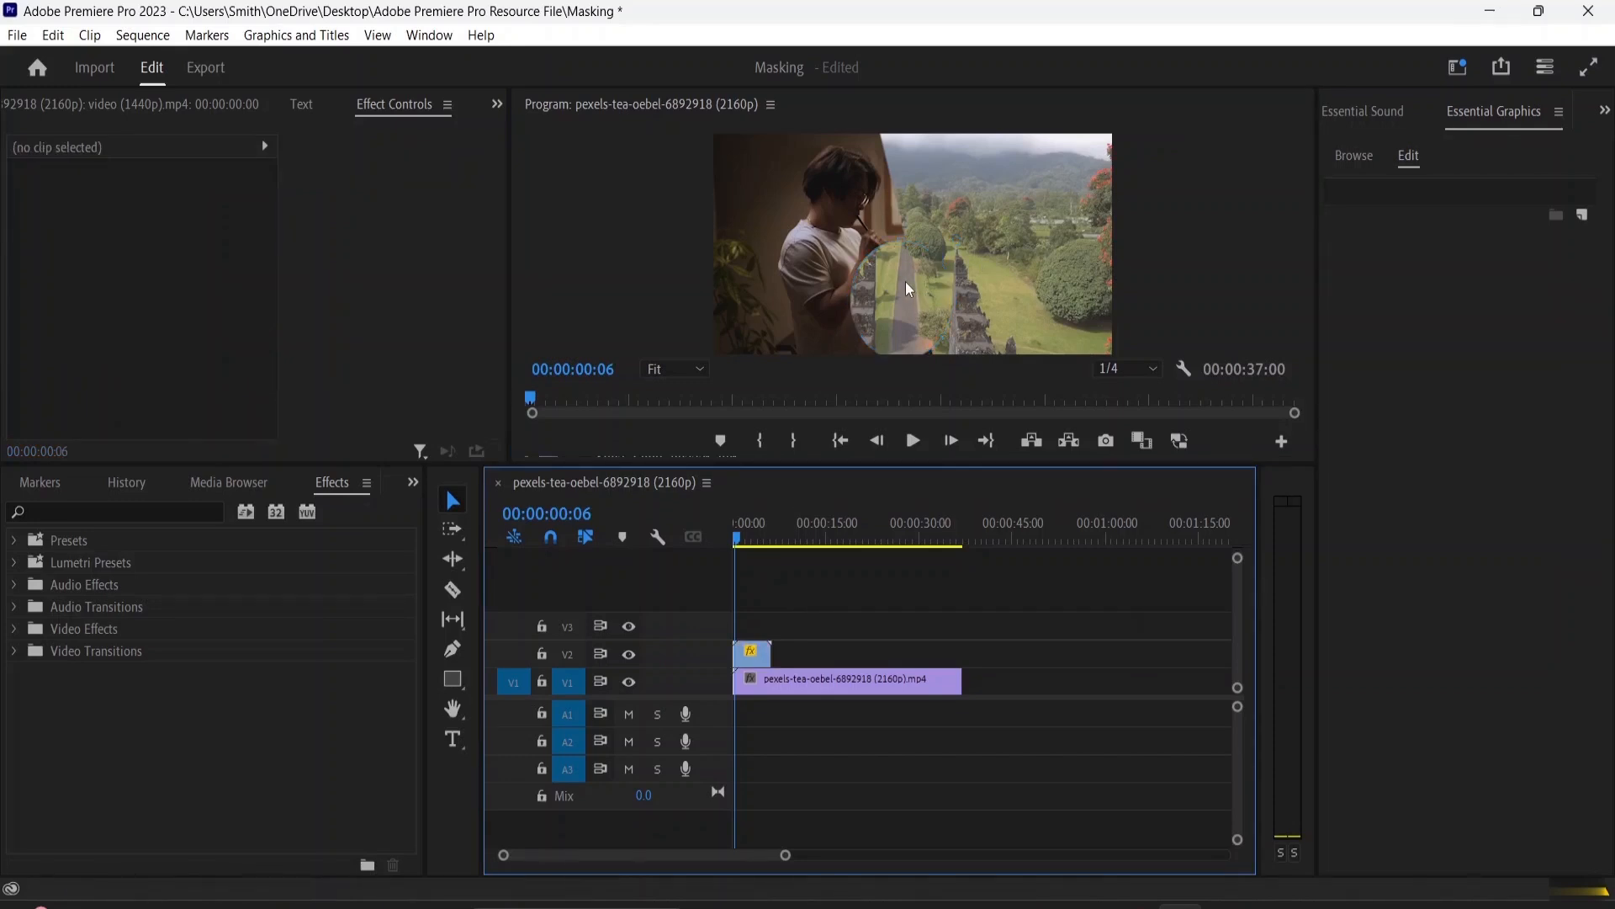
# Reselect Mask (2) on the V2 clip and move the ellipse slightly further down and to the left.
pyautogui.click(752, 656)
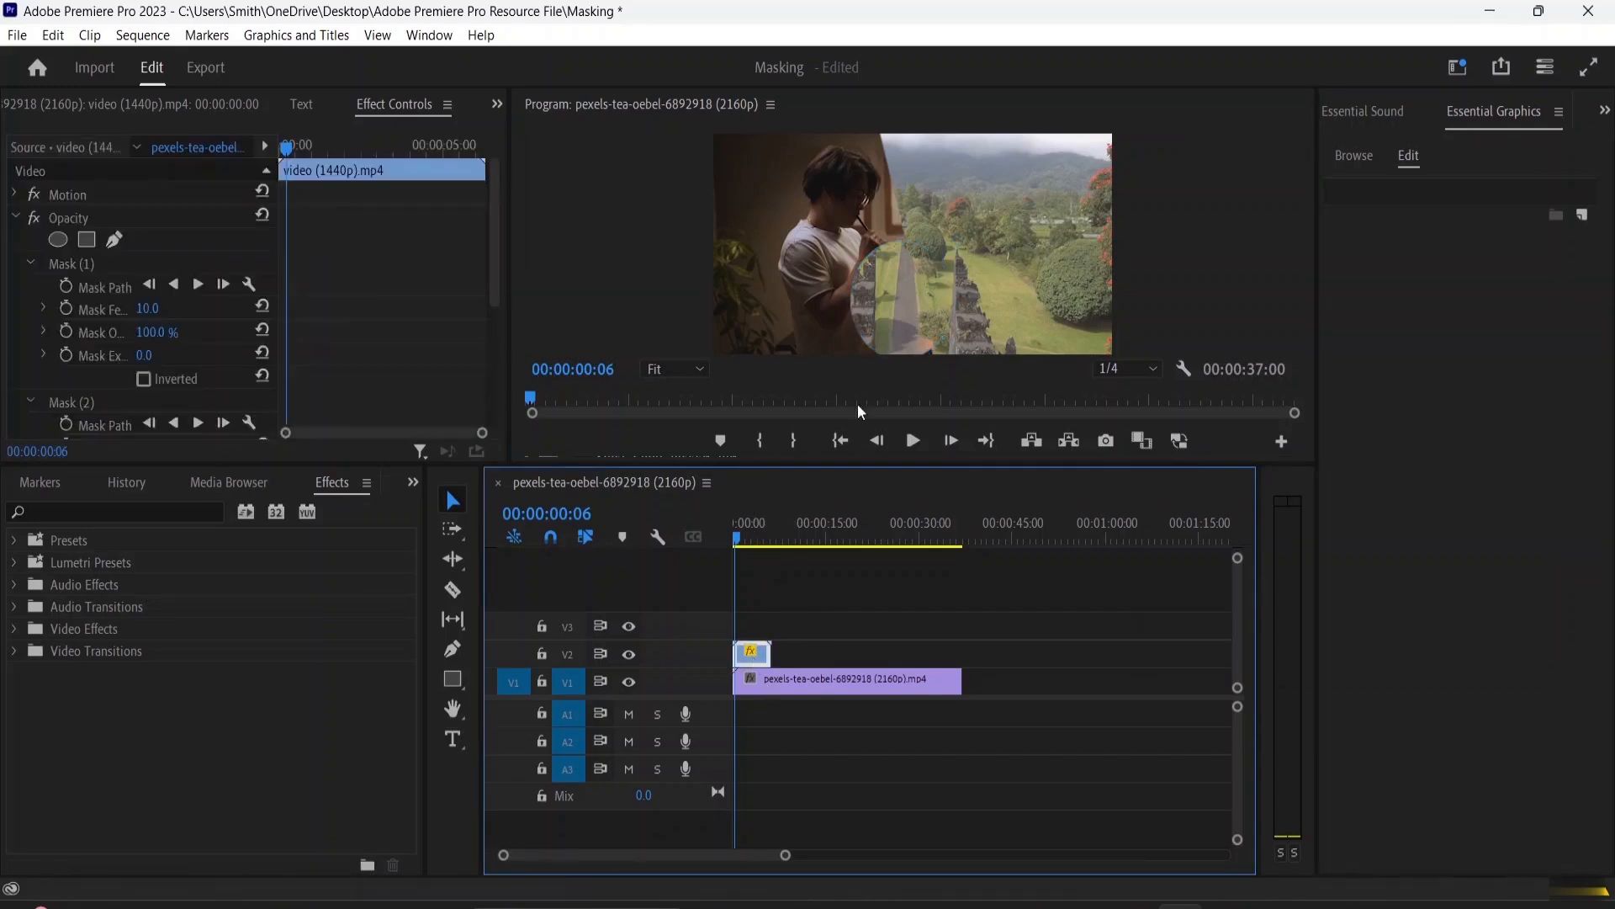
pyautogui.click(901, 297)
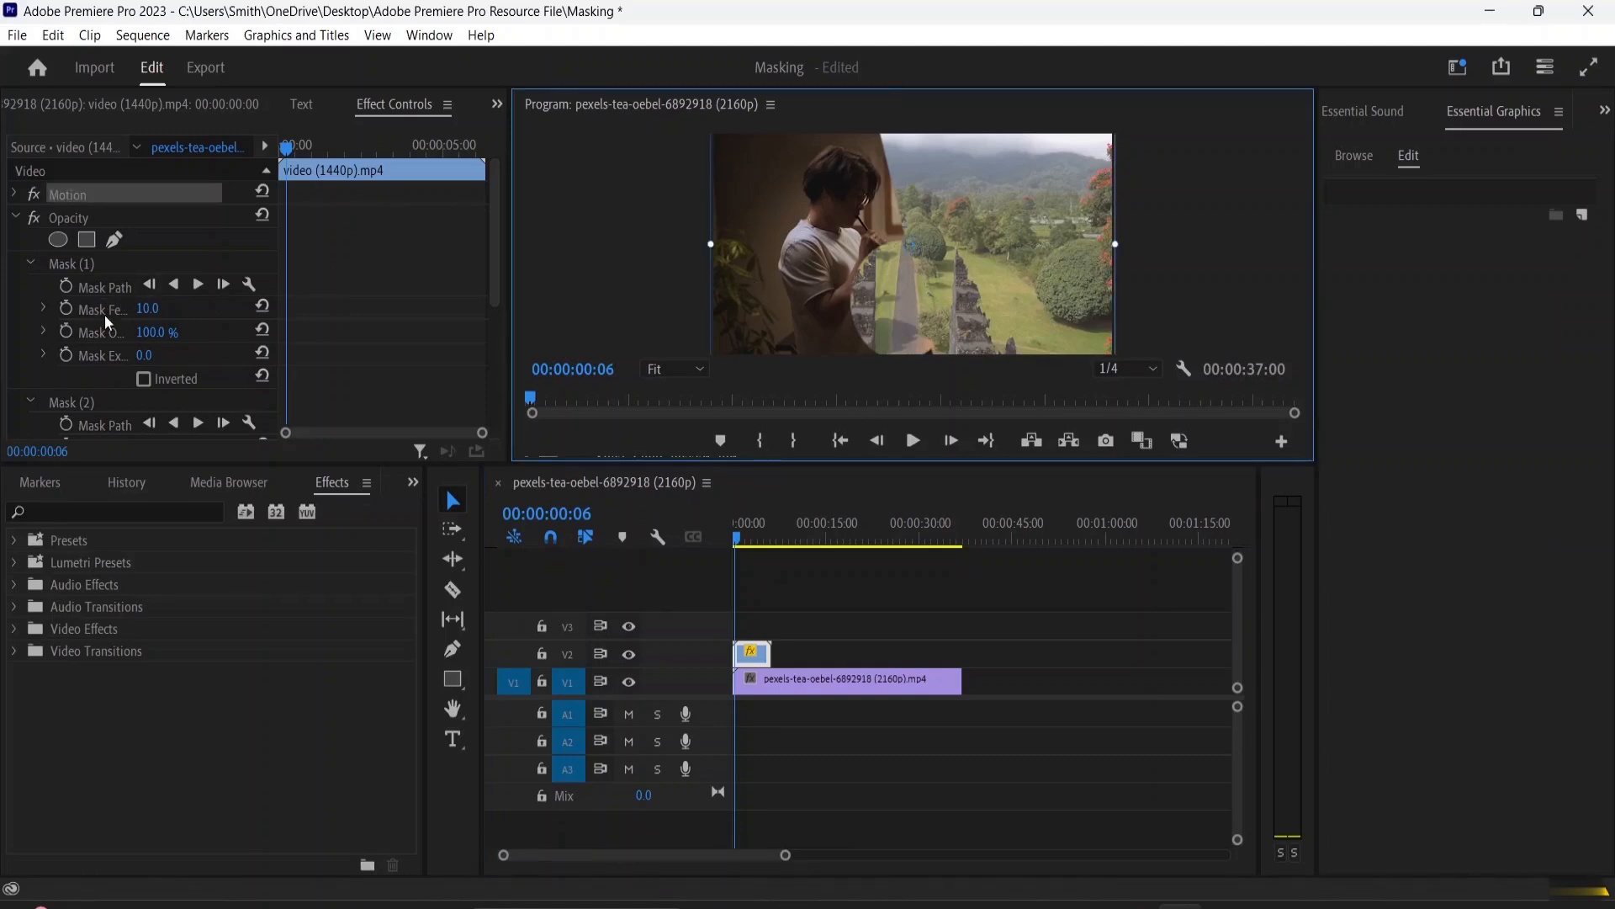
pyautogui.scroll(-2, 92, 324)
pyautogui.click(84, 335)
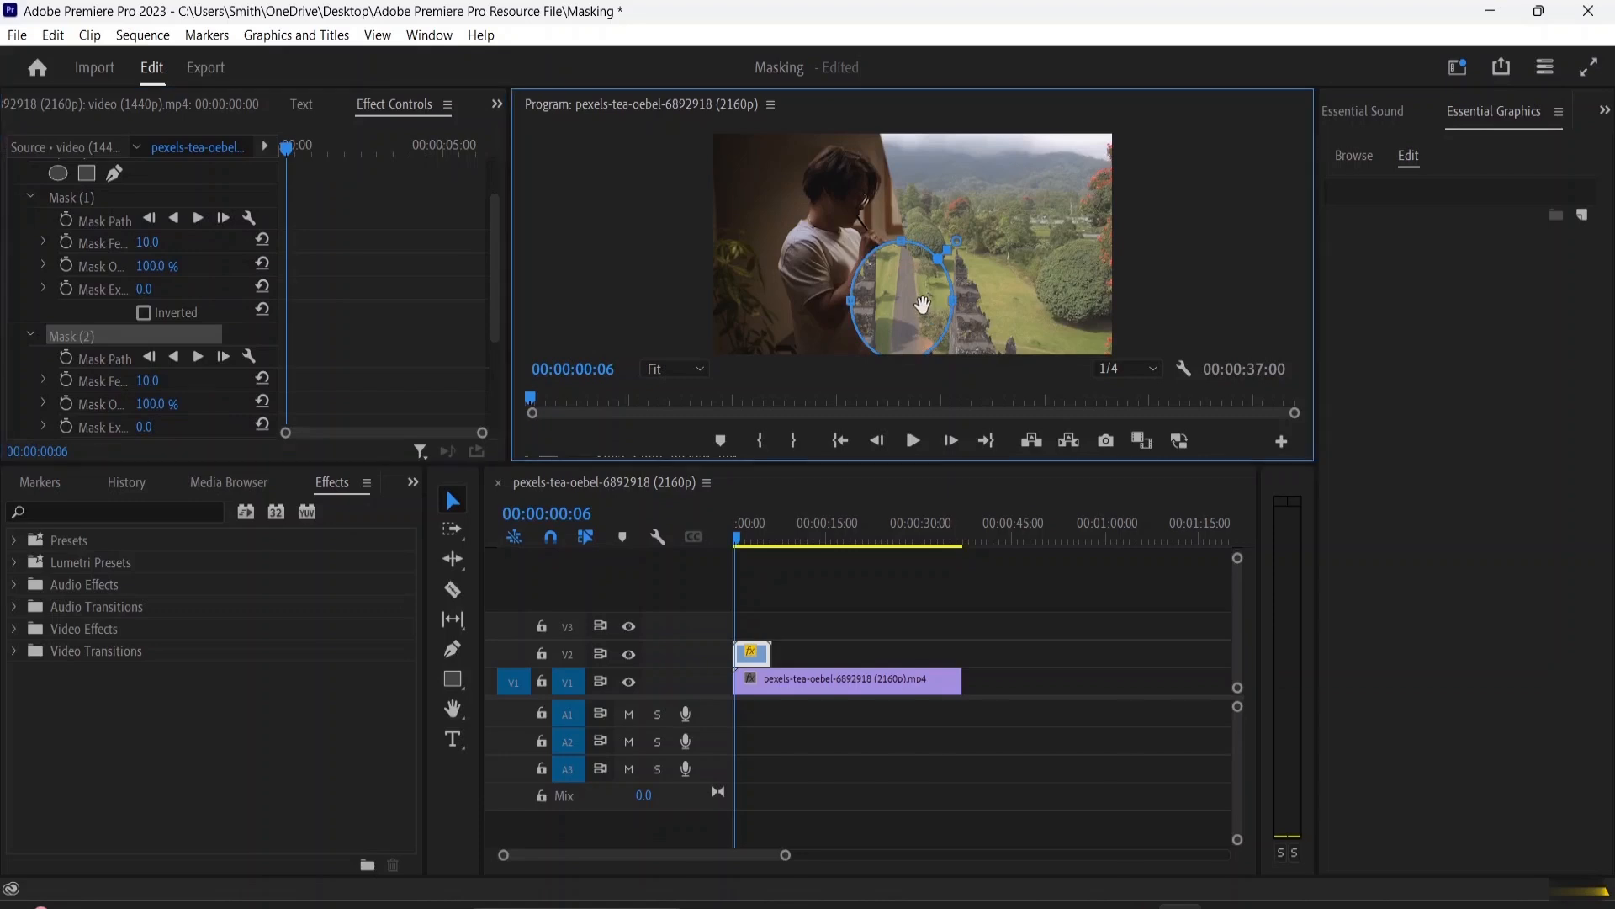
pyautogui.moveTo(923, 306); pyautogui.dragTo(917, 322)
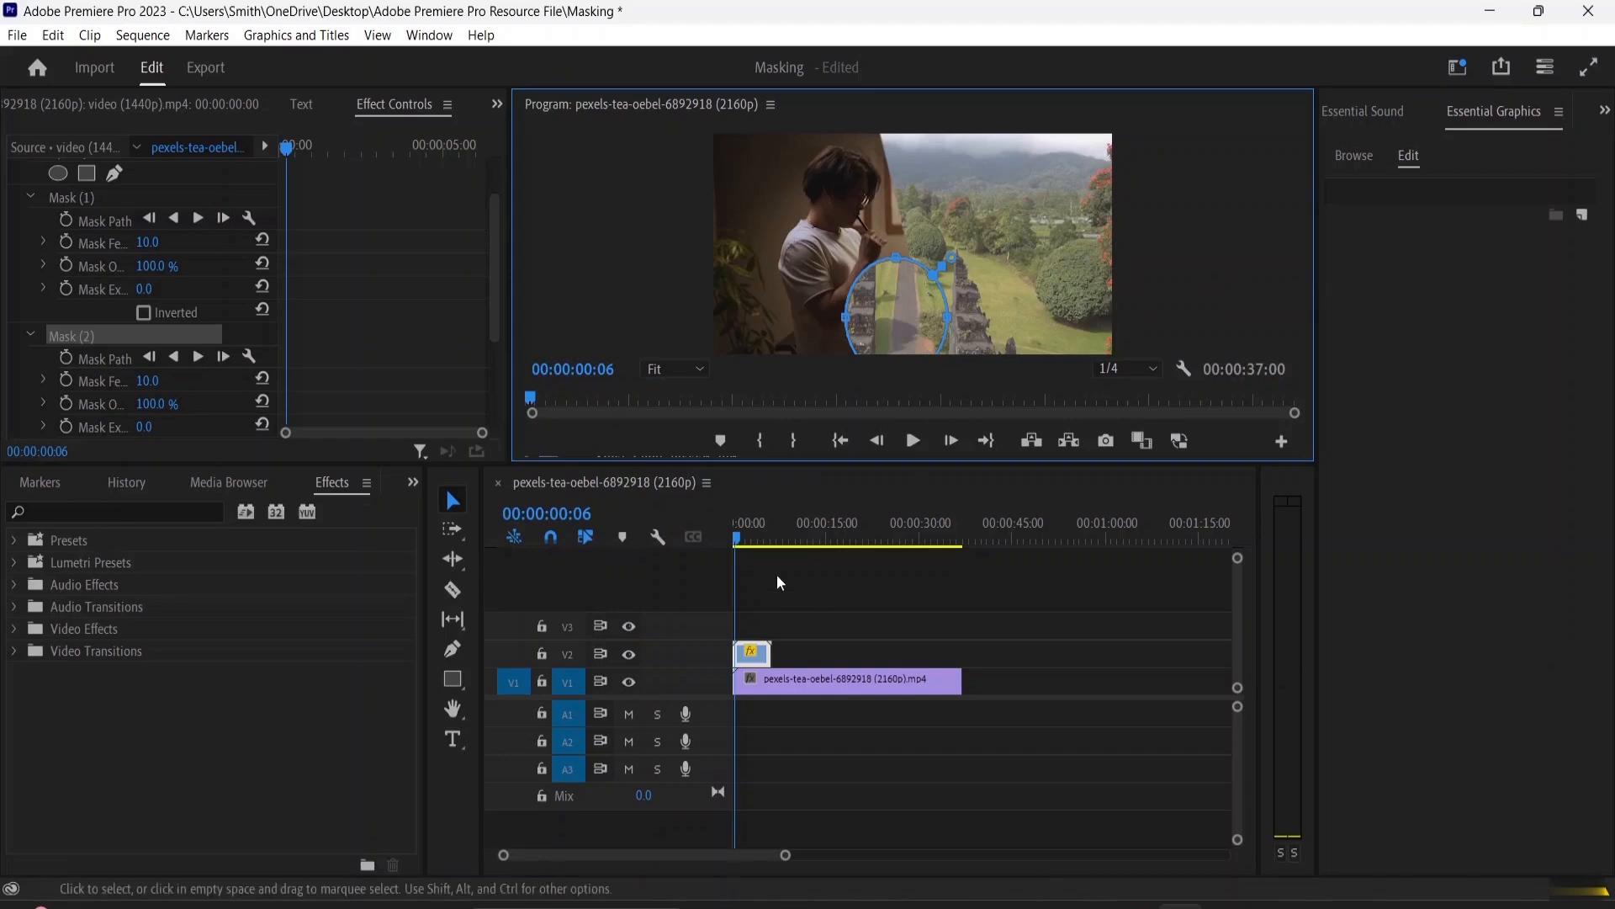
# Reveal the Mask Expansion slider of Mask (1) to examine its range and collapse it again.
pyautogui.scroll(-2, 155, 376)
pyautogui.scroll(3, 155, 375)
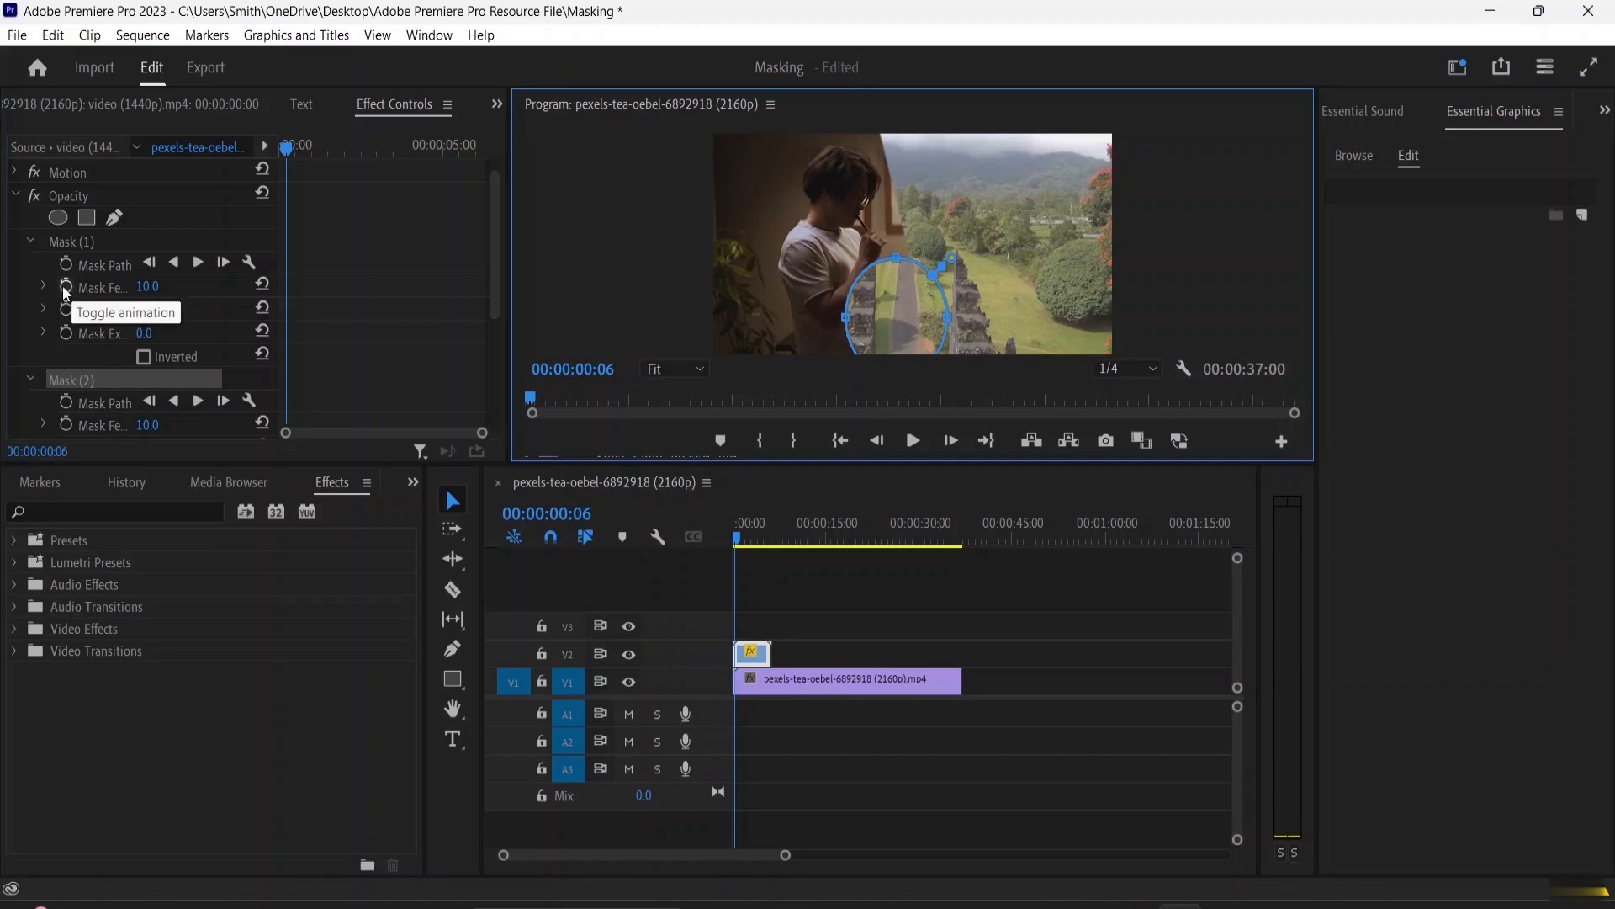
pyautogui.click(113, 335)
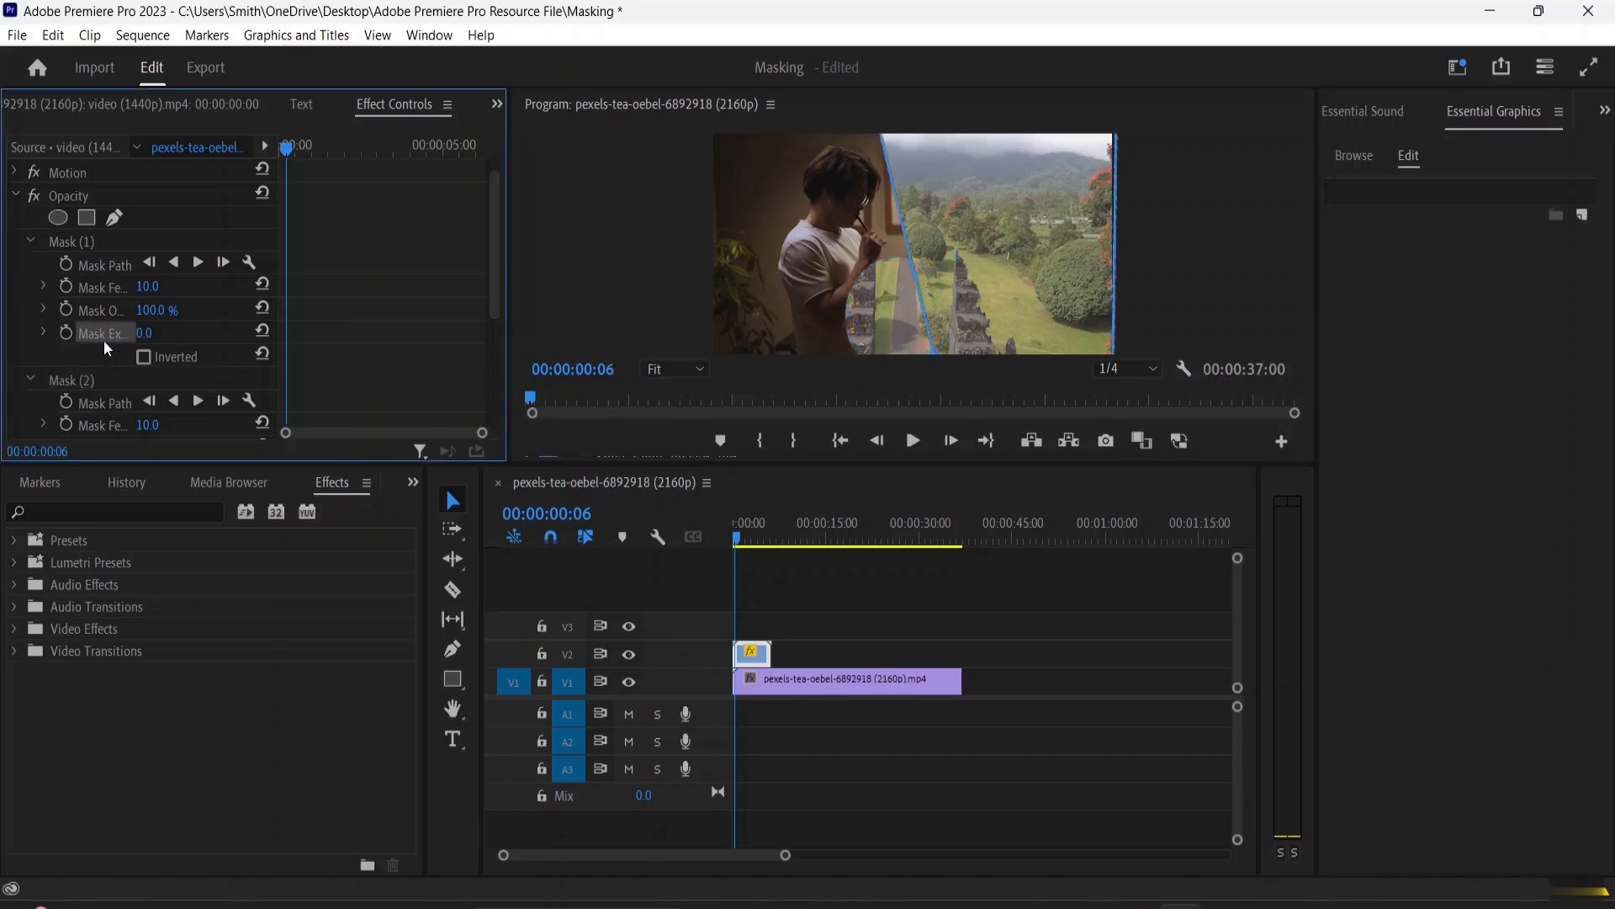
pyautogui.click(43, 332)
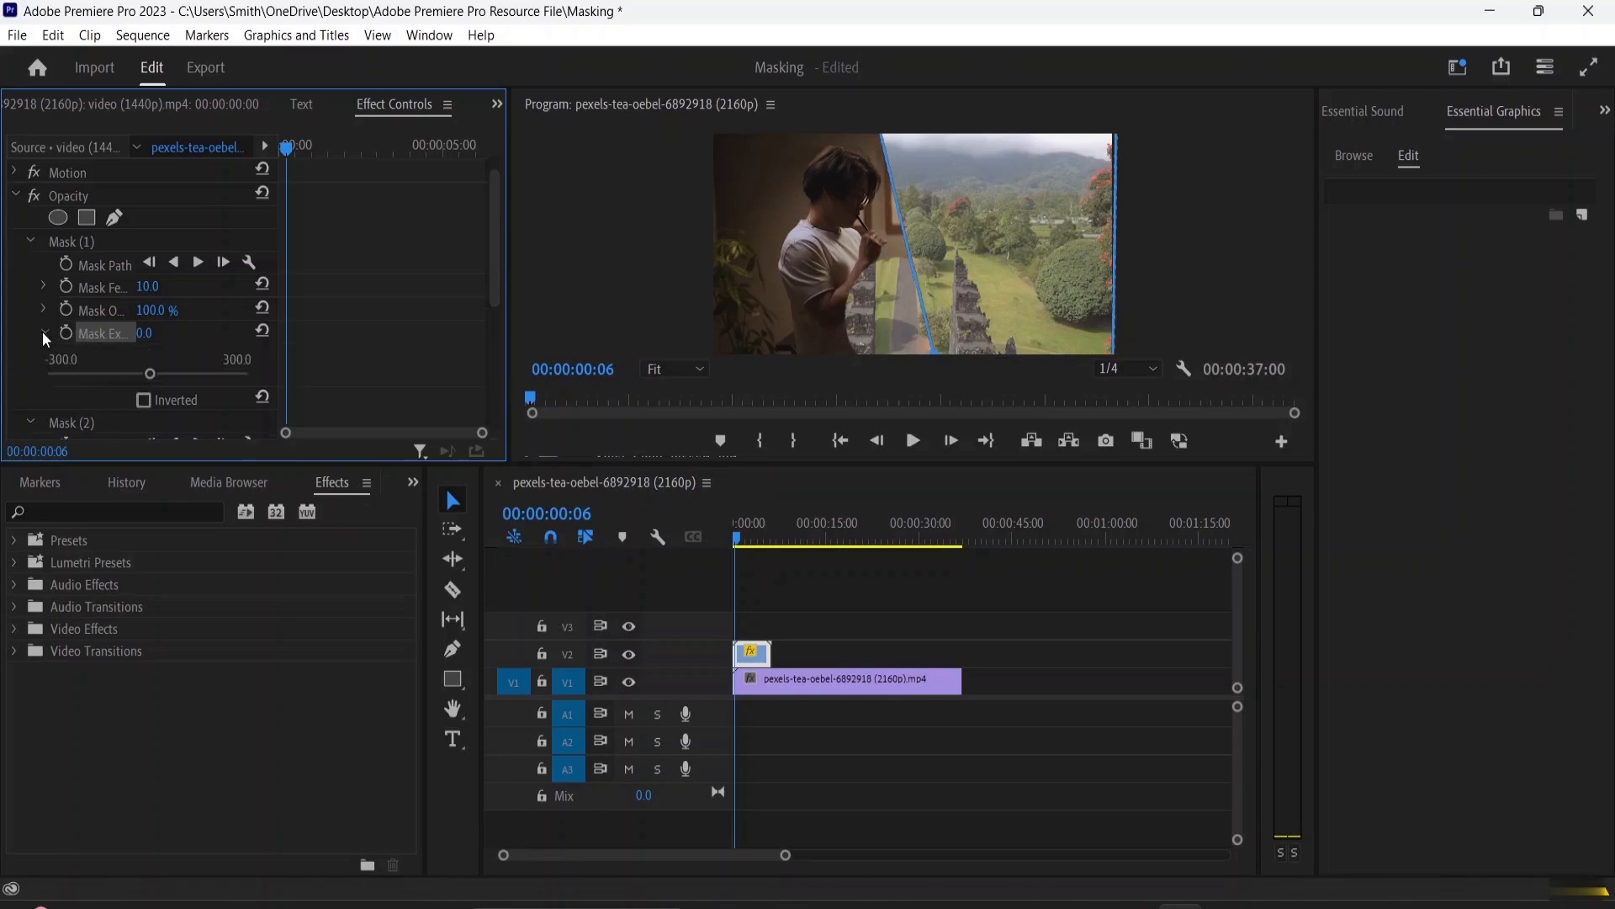
pyautogui.click(43, 332)
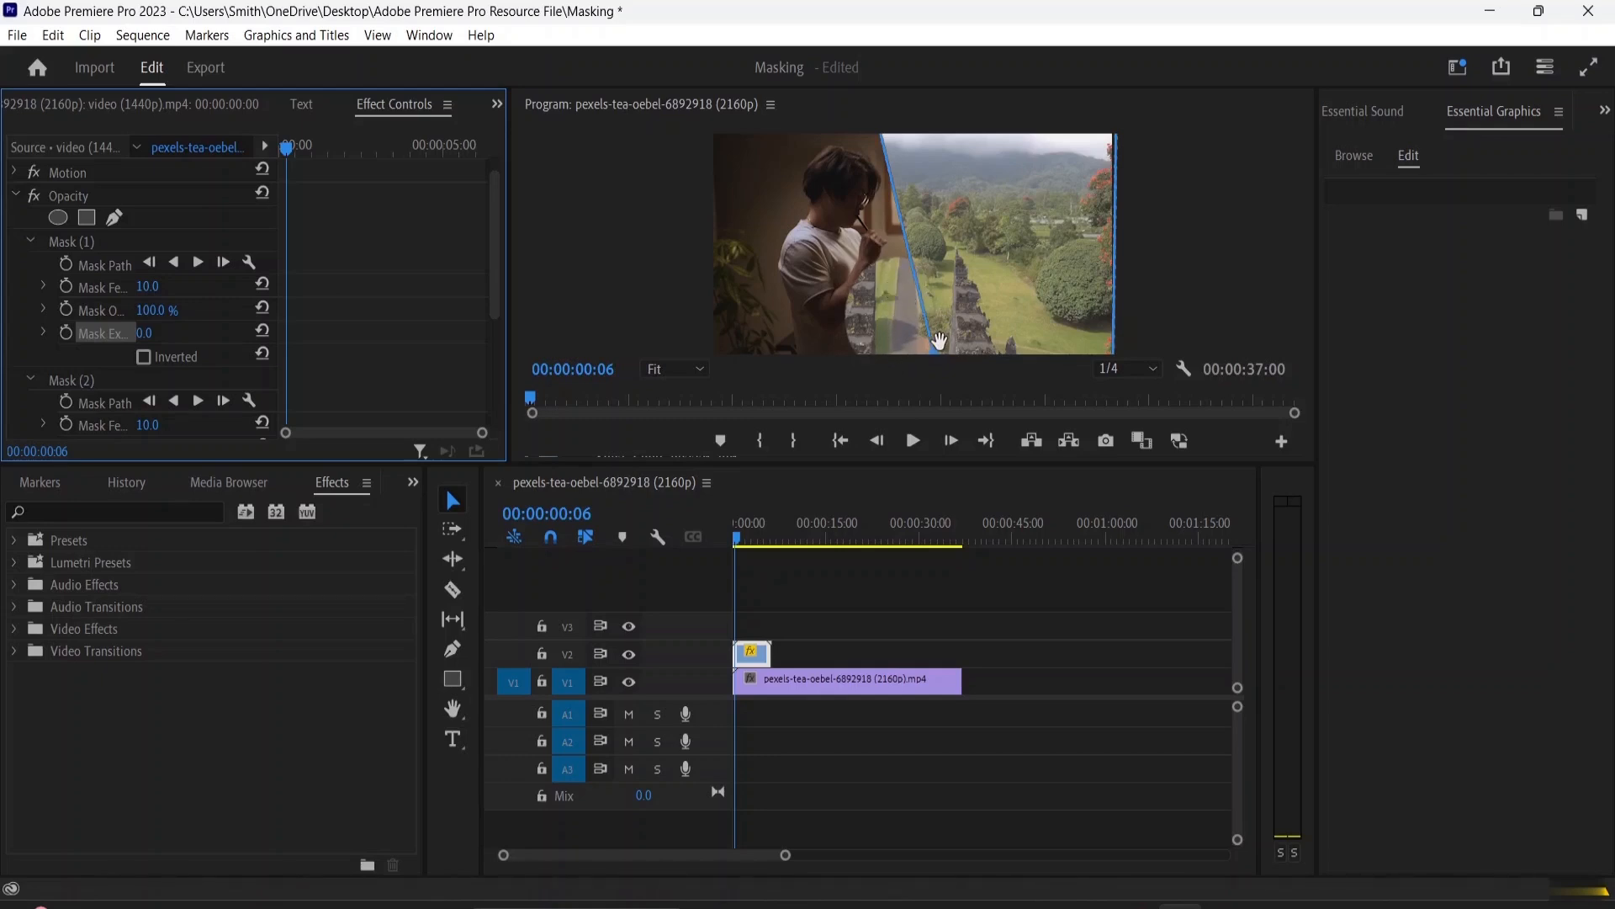
# Delete the ellipse mask, Mask (2), from the V2 clip and check the remaining polygon mask.
pyautogui.click(68, 246)
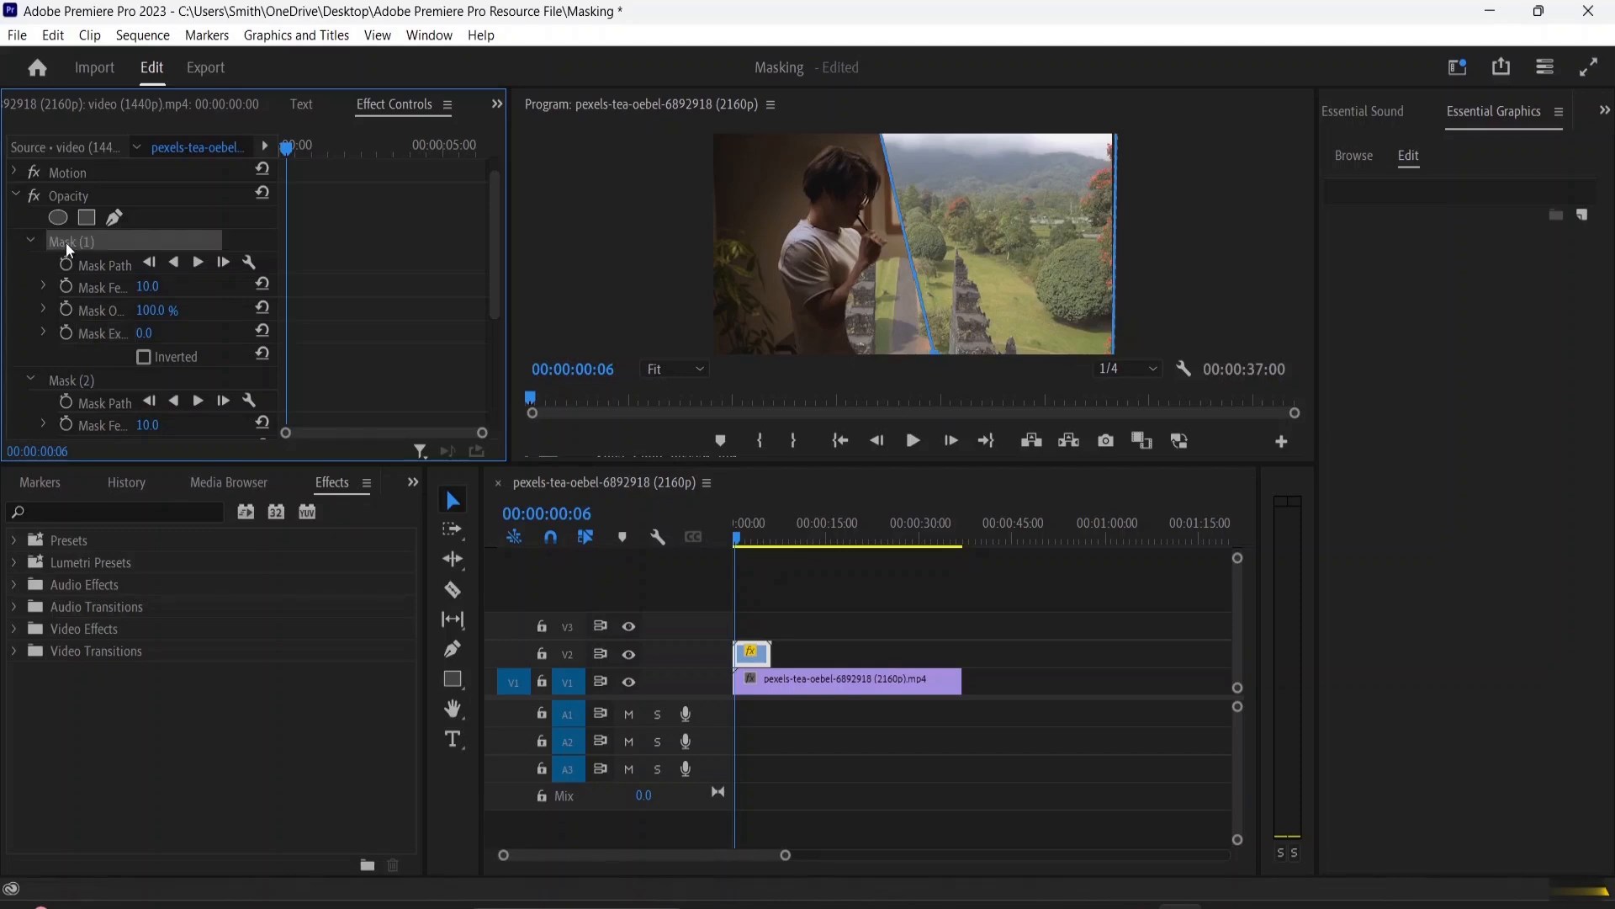
pyautogui.click(69, 384)
pyautogui.press('Delete')
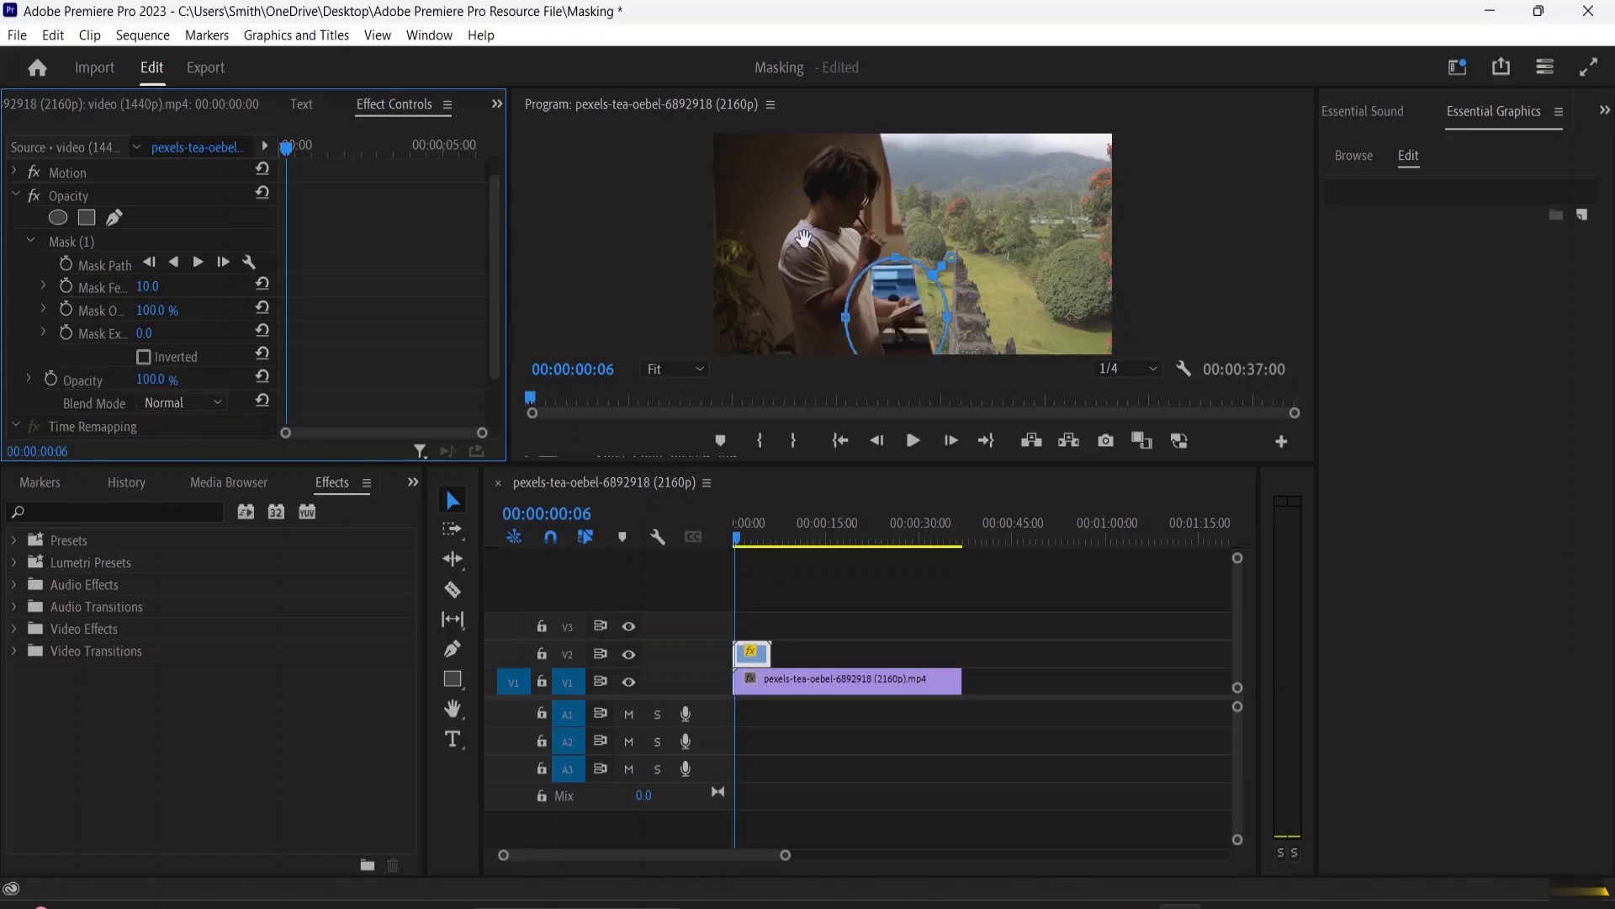
pyautogui.click(108, 244)
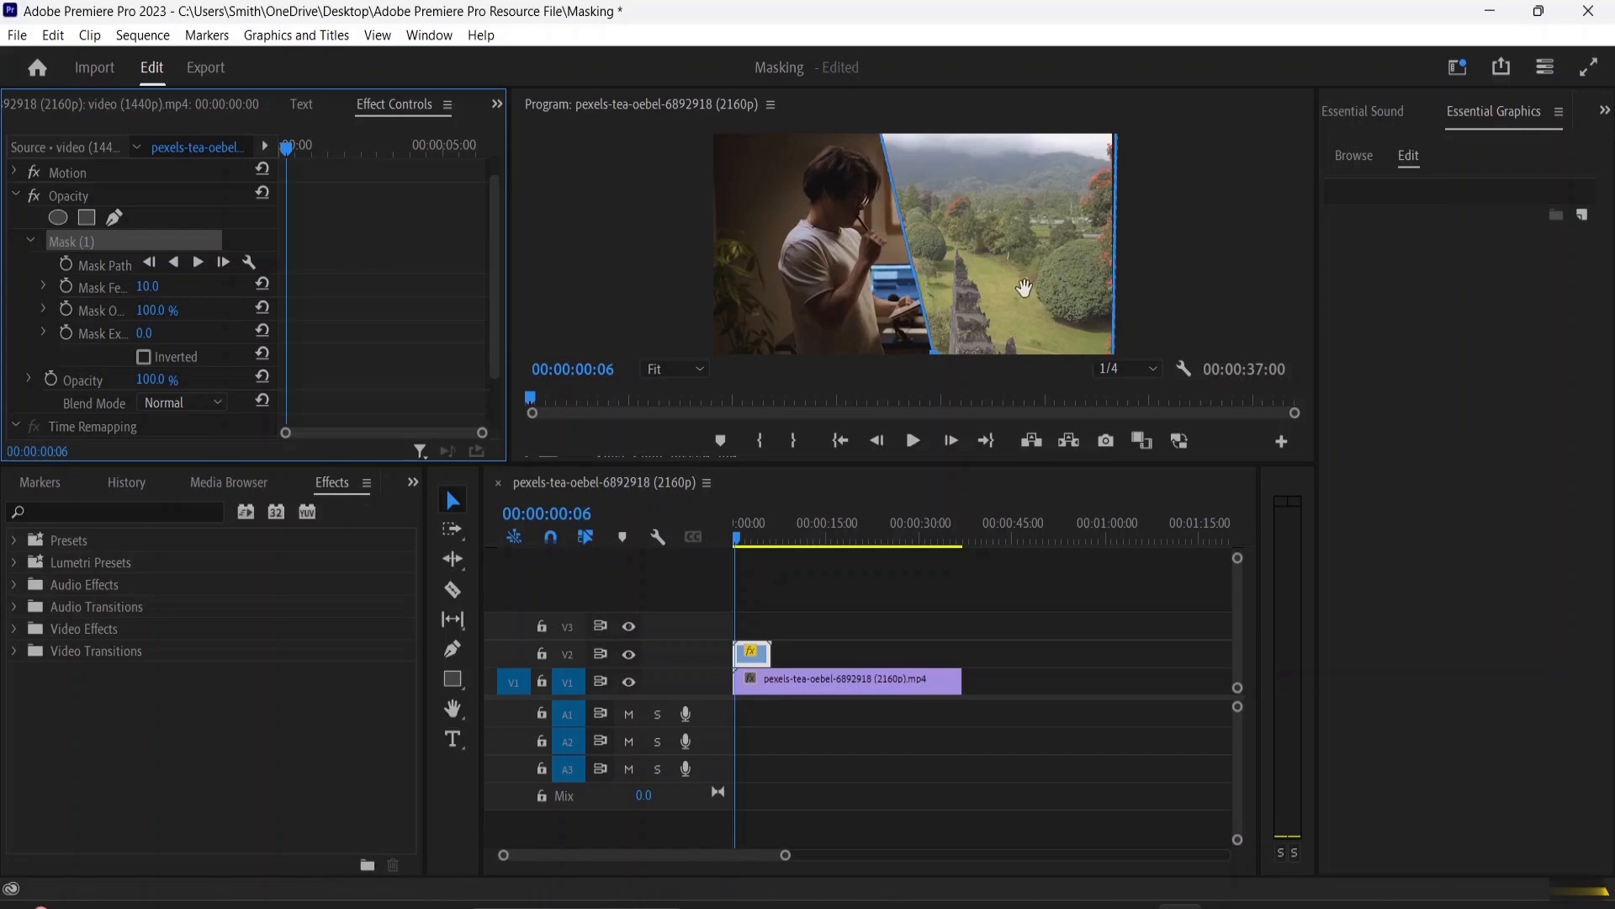
pyautogui.click(1191, 294)
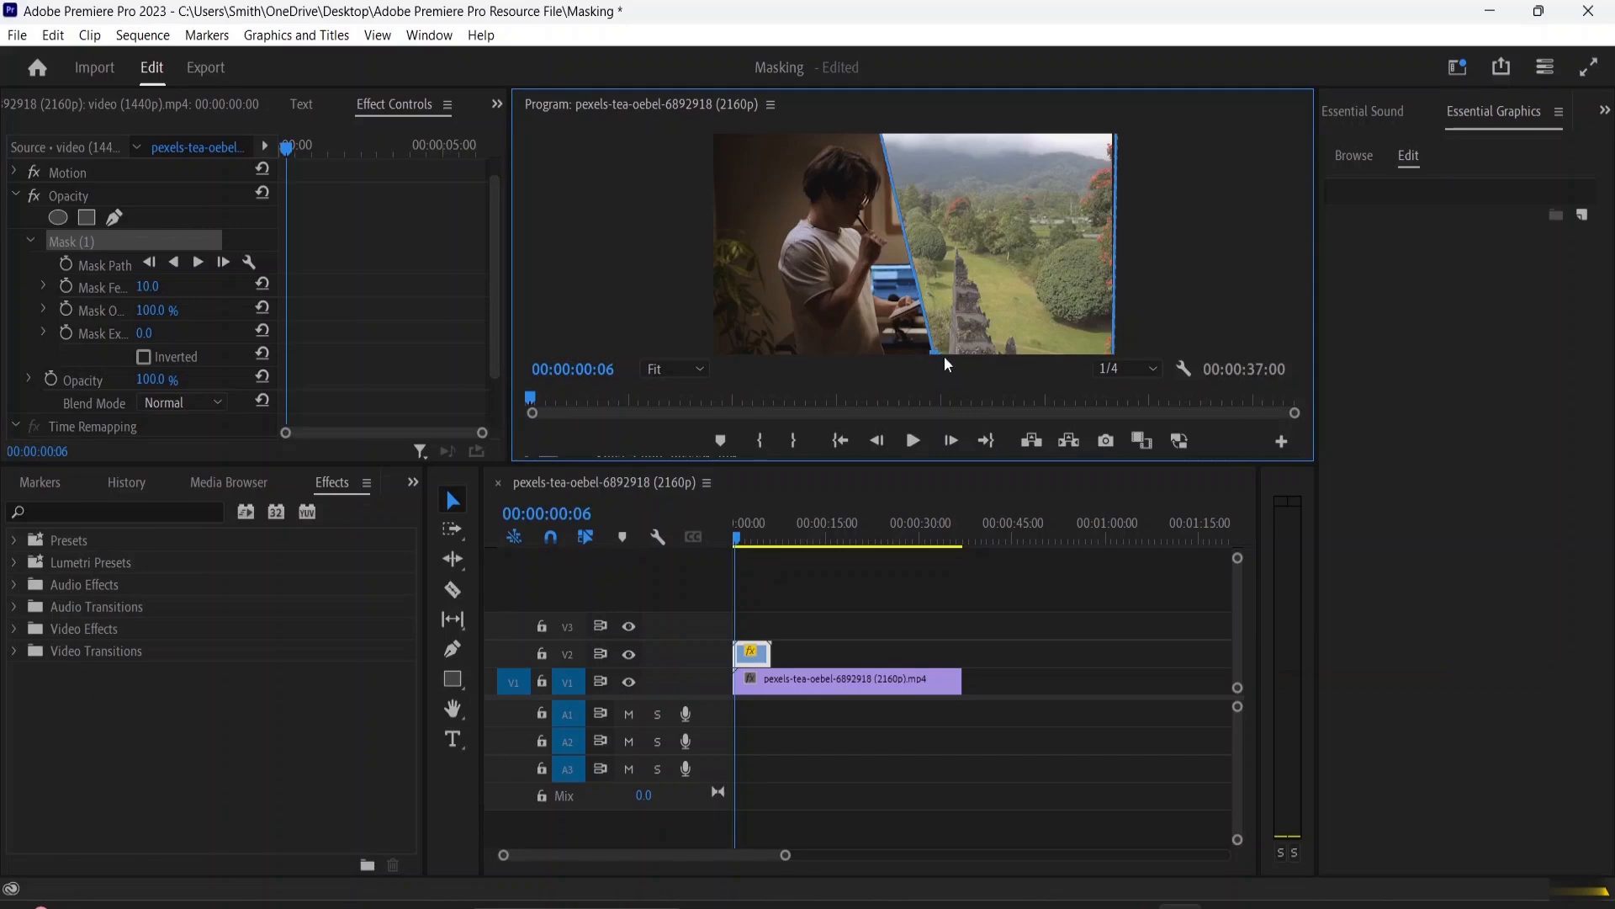
pyautogui.click(872, 578)
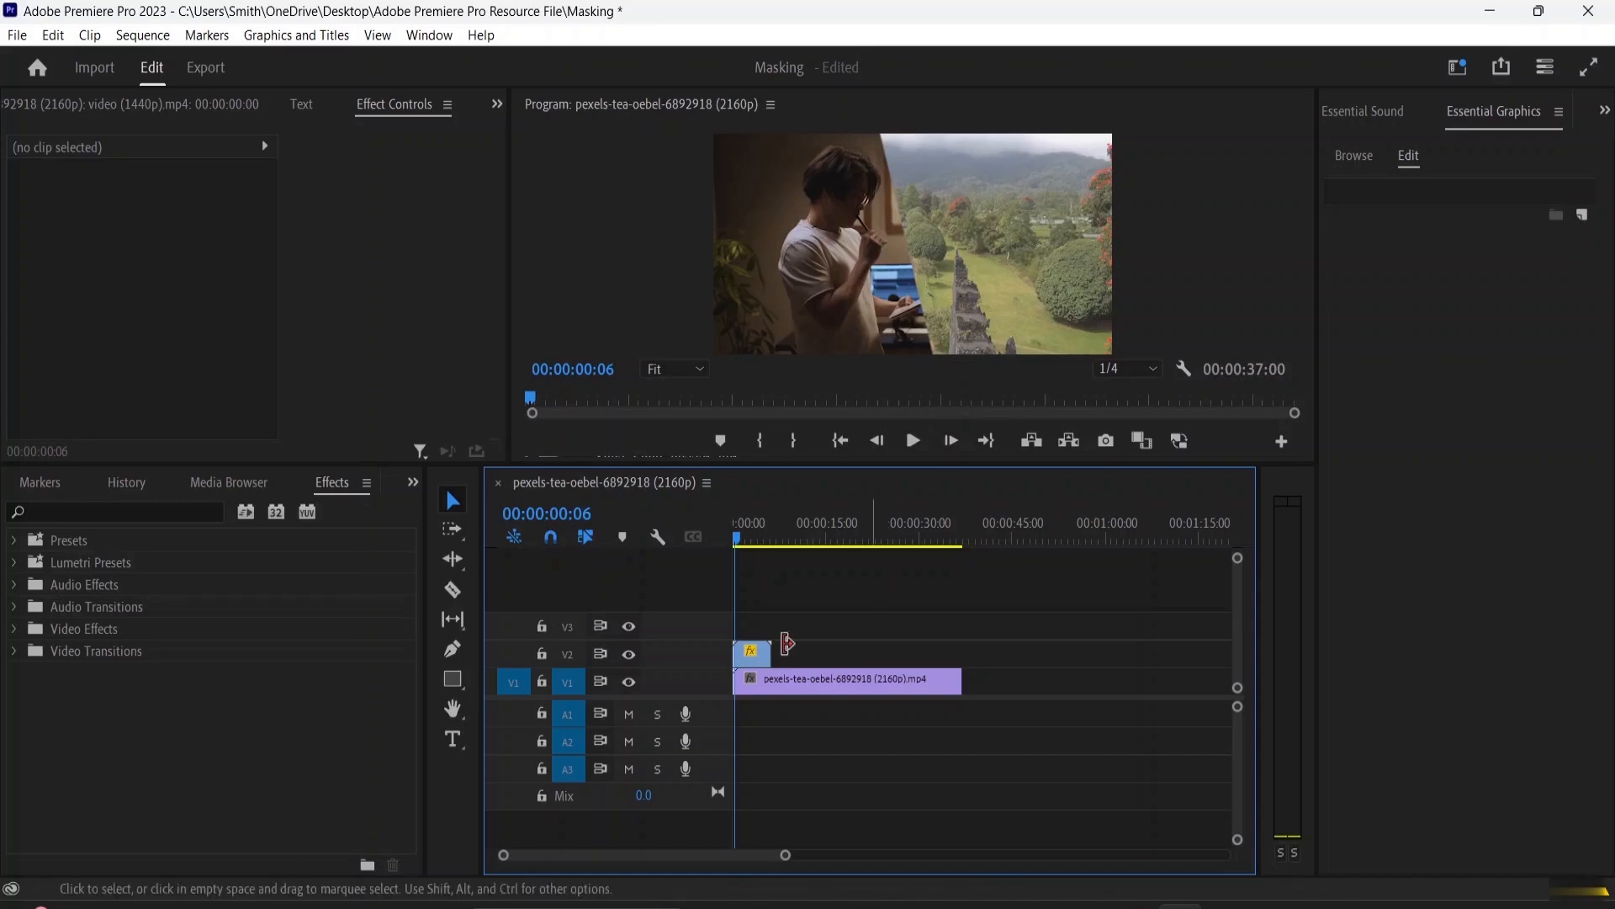
# Set the Mask Feather of the V2 clip's polygon mask to 121.
pyautogui.click(758, 661)
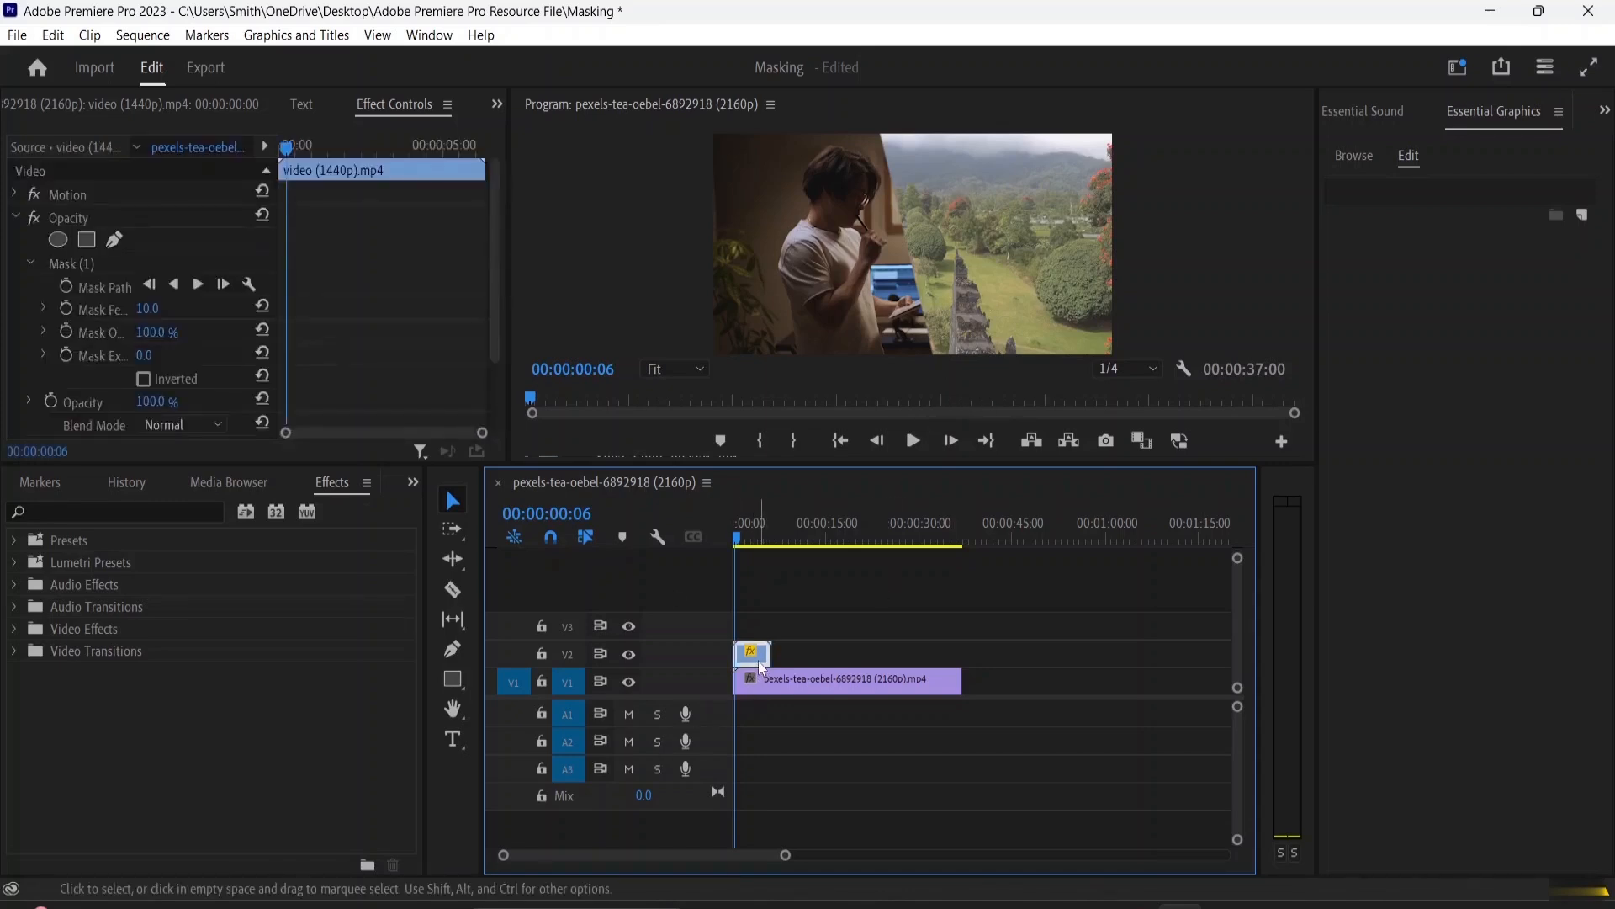
pyautogui.click(149, 310)
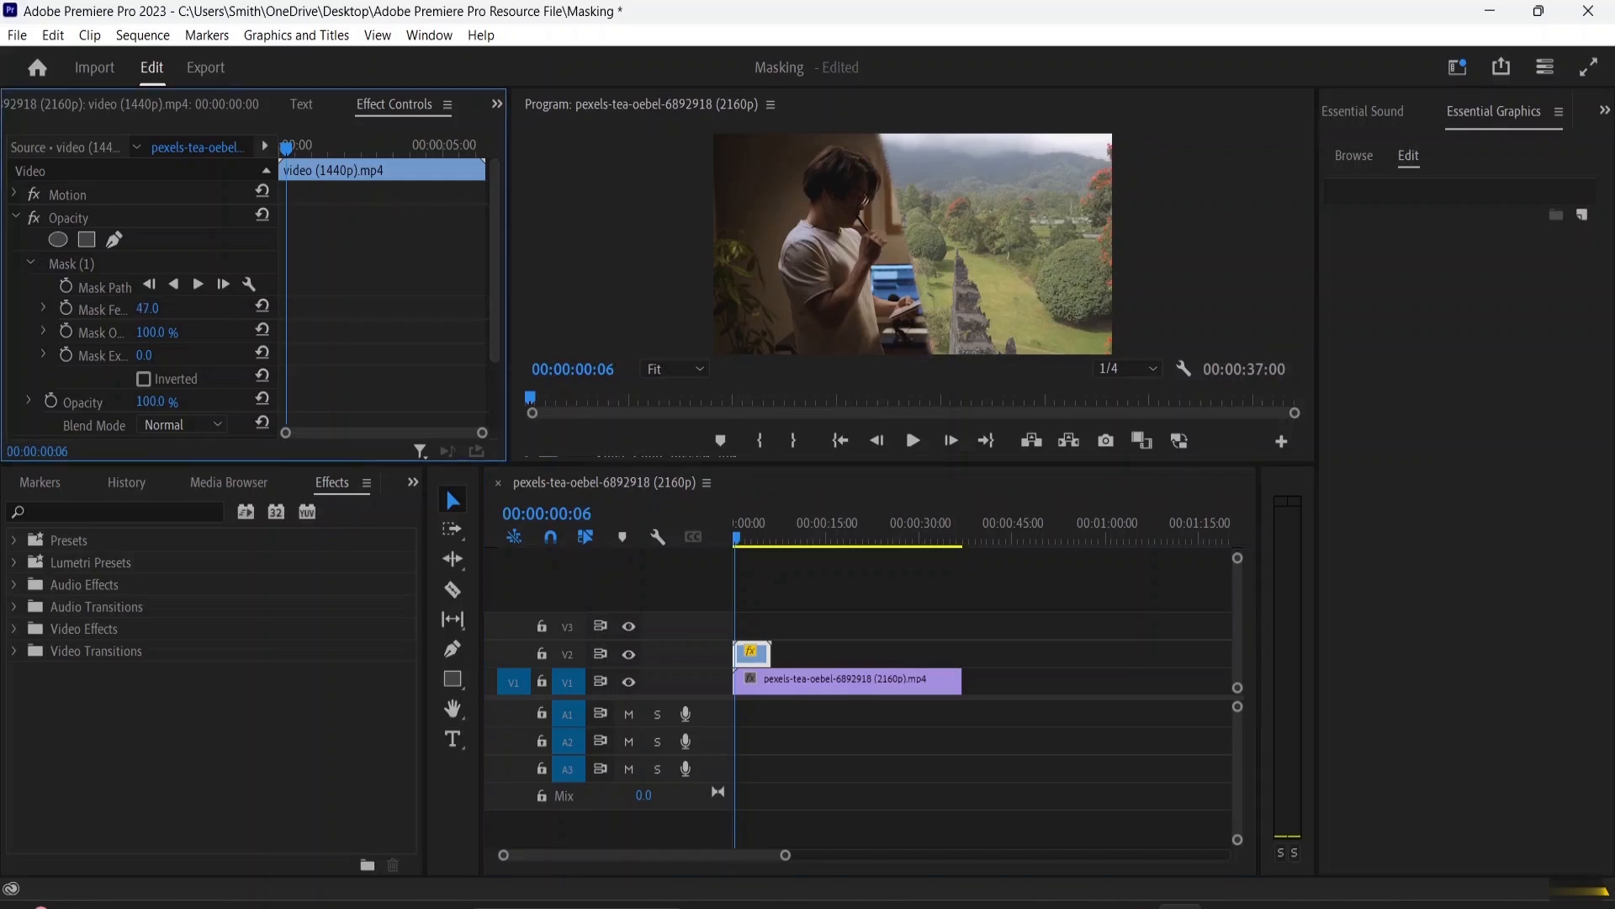
pyautogui.moveTo(155, 310); pyautogui.dragTo(217, 309)
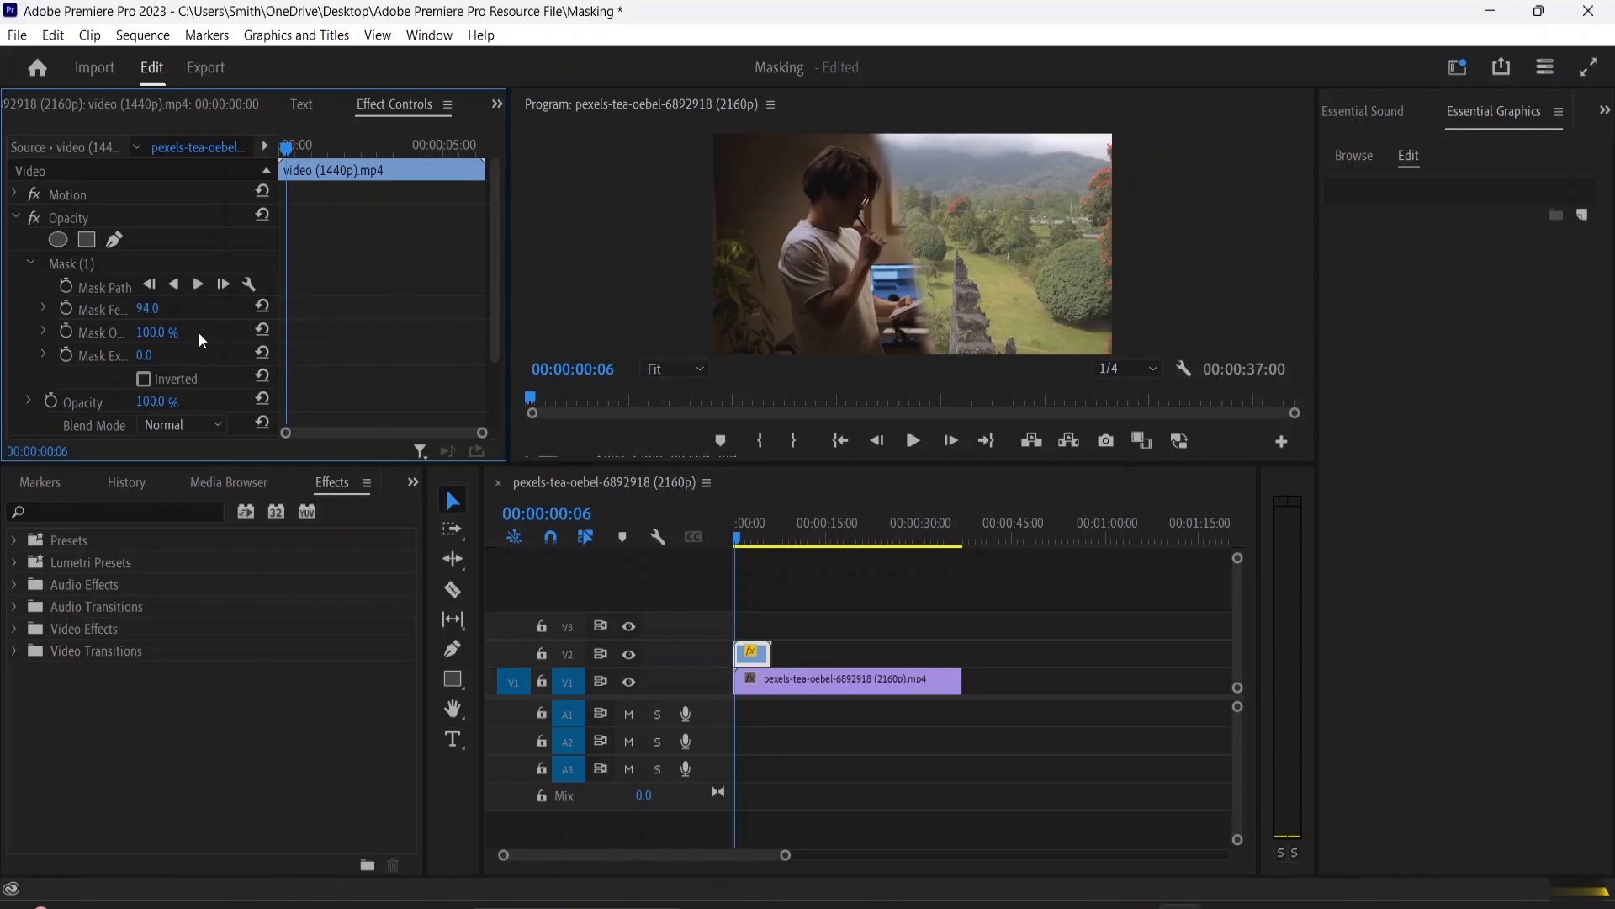
pyautogui.moveTo(156, 310)
pyautogui.mouseDown()
pyautogui.moveTo(253, 310)
pyautogui.moveTo(143, 310)
pyautogui.moveTo(169, 306)
pyautogui.mouseUp()
# Try adjusting the mask's opacity and an expansion of -13, and reset the expansion to its default.
pyautogui.moveTo(158, 333)
pyautogui.mouseDown()
pyautogui.moveTo(117, 332)
pyautogui.moveTo(180, 333)
pyautogui.mouseUp()
pyautogui.moveTo(158, 332); pyautogui.dragTo(202, 327)
pyautogui.moveTo(140, 358)
pyautogui.mouseDown()
pyautogui.moveTo(1147, 358)
pyautogui.moveTo(129, 357)
pyautogui.mouseUp()
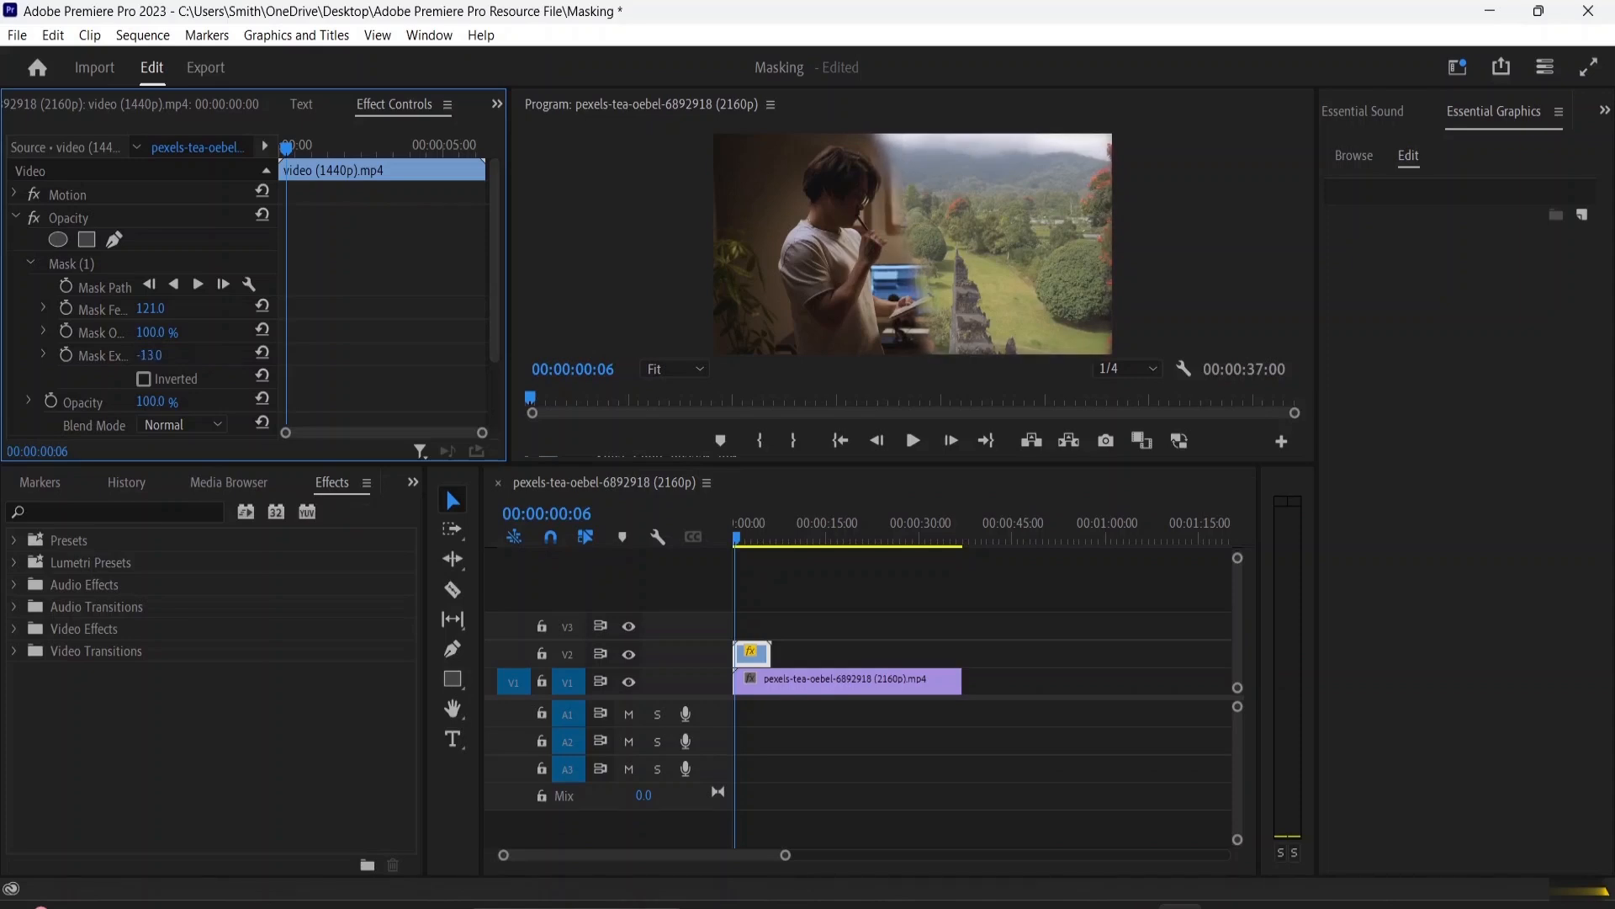
pyautogui.click(262, 353)
pyautogui.scroll(-2, 136, 366)
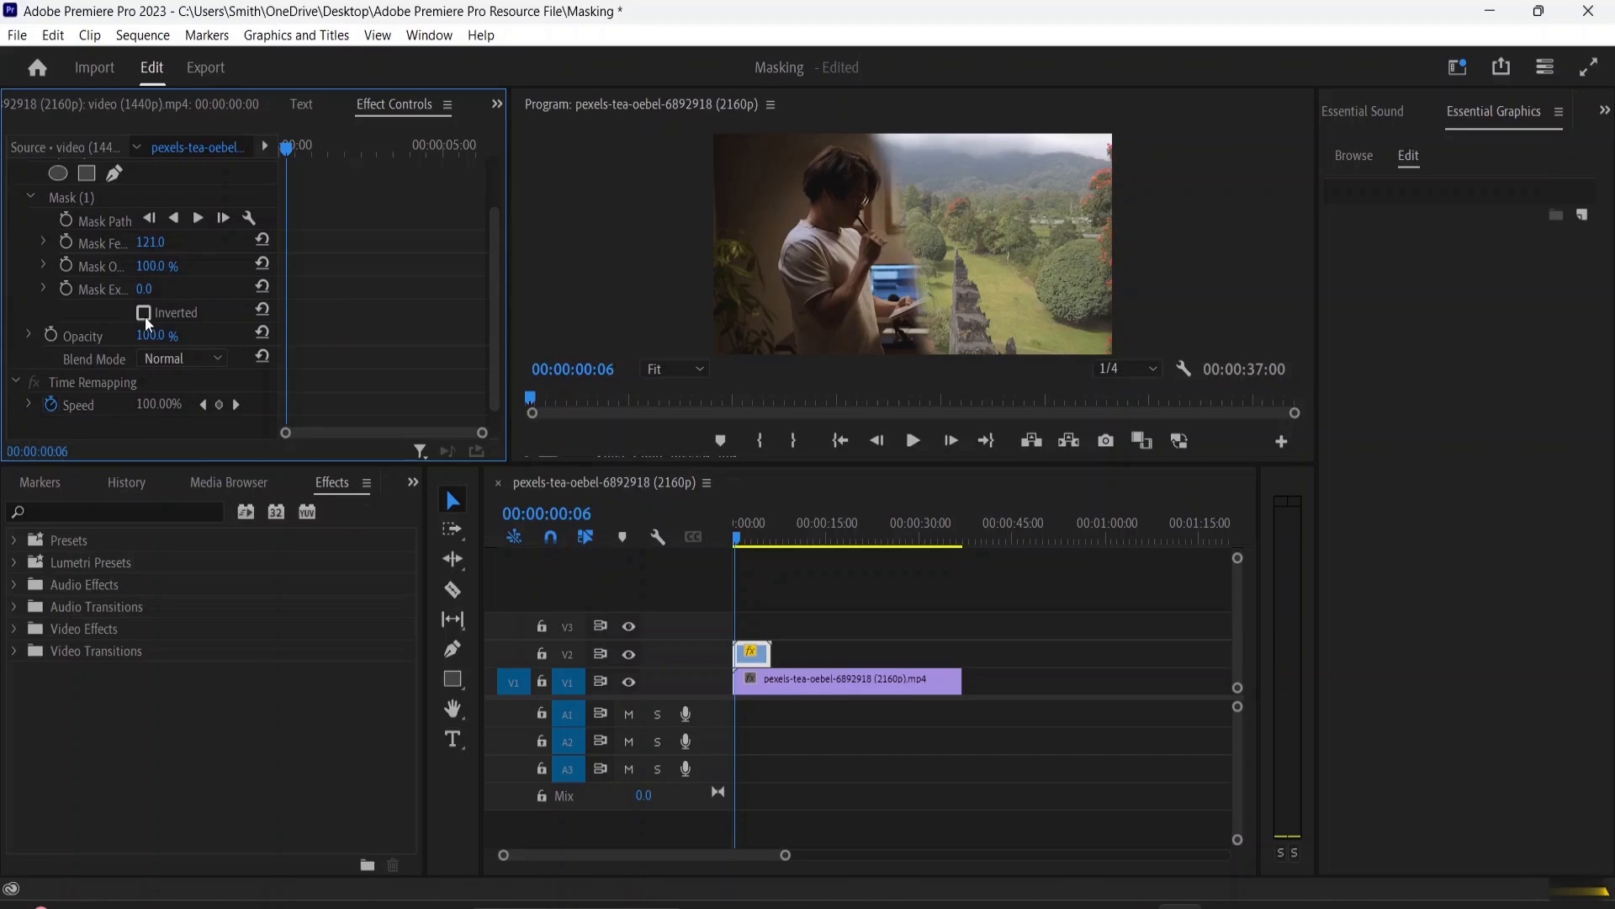
pyautogui.scroll(2, 52, 328)
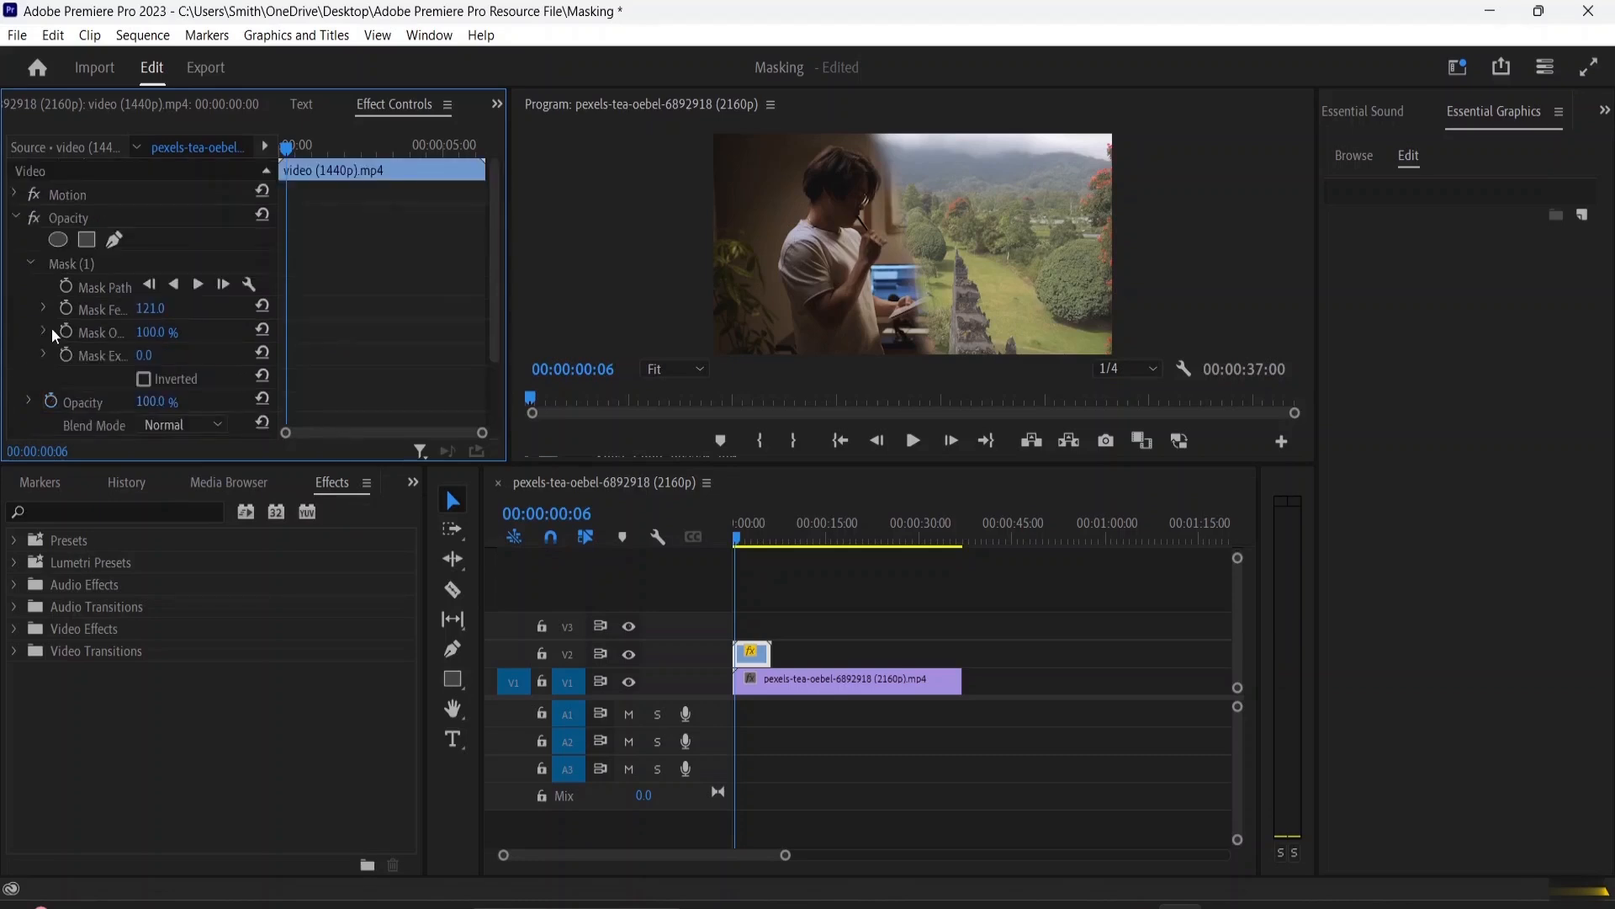
# Invert Mask (1) on the V2 clip, undoing and redoing the inversion to compare both versions.
pyautogui.click(69, 264)
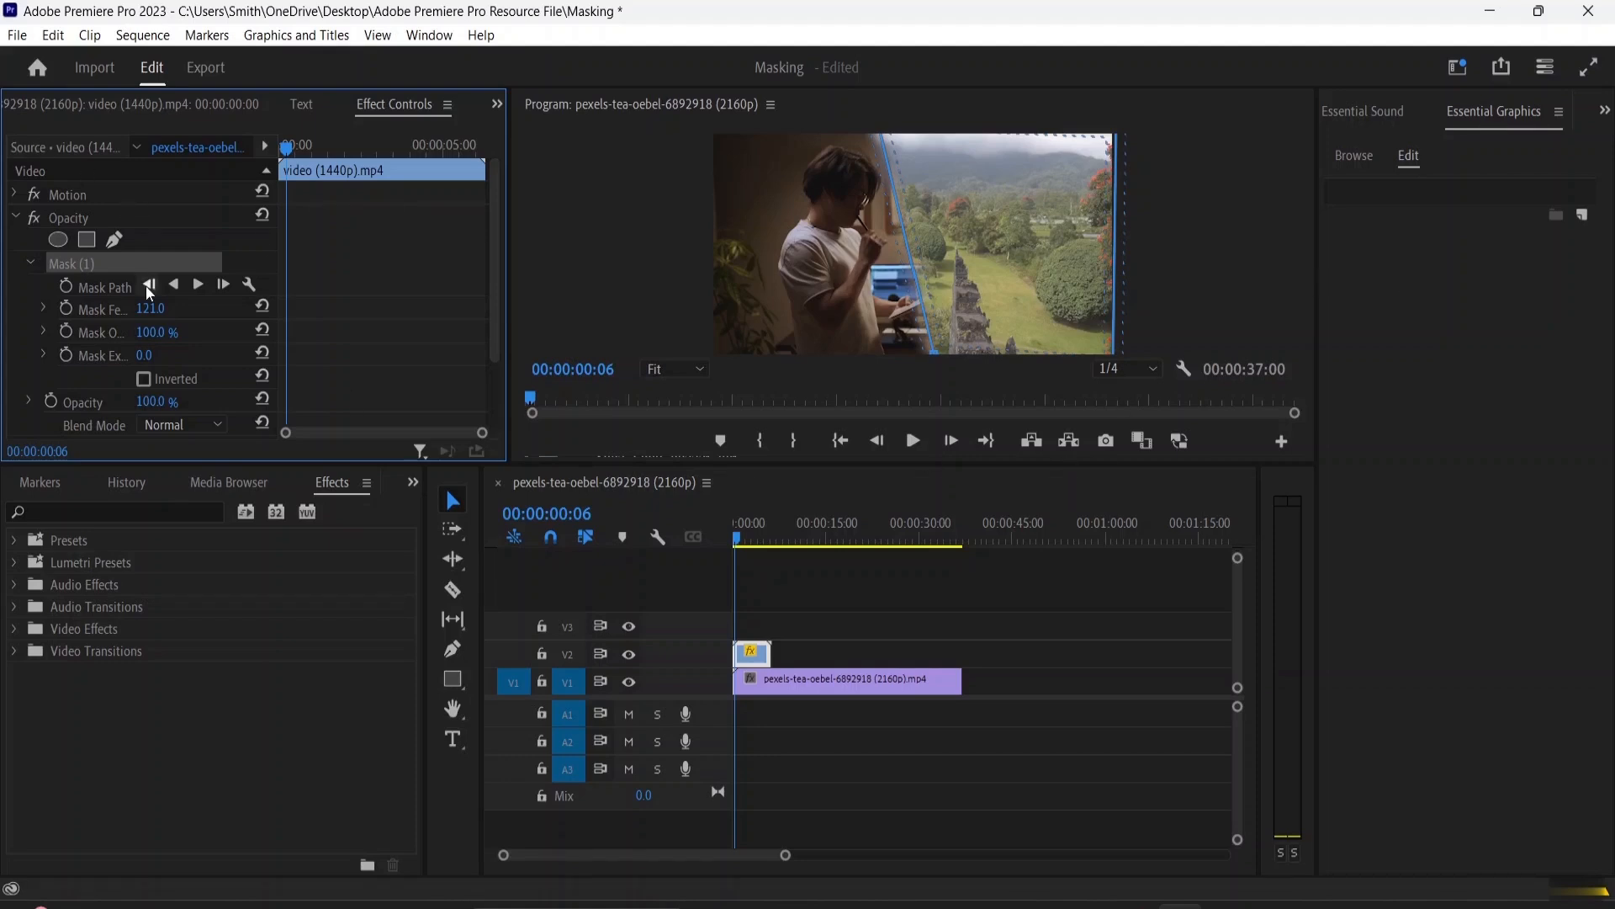
pyautogui.click(145, 380)
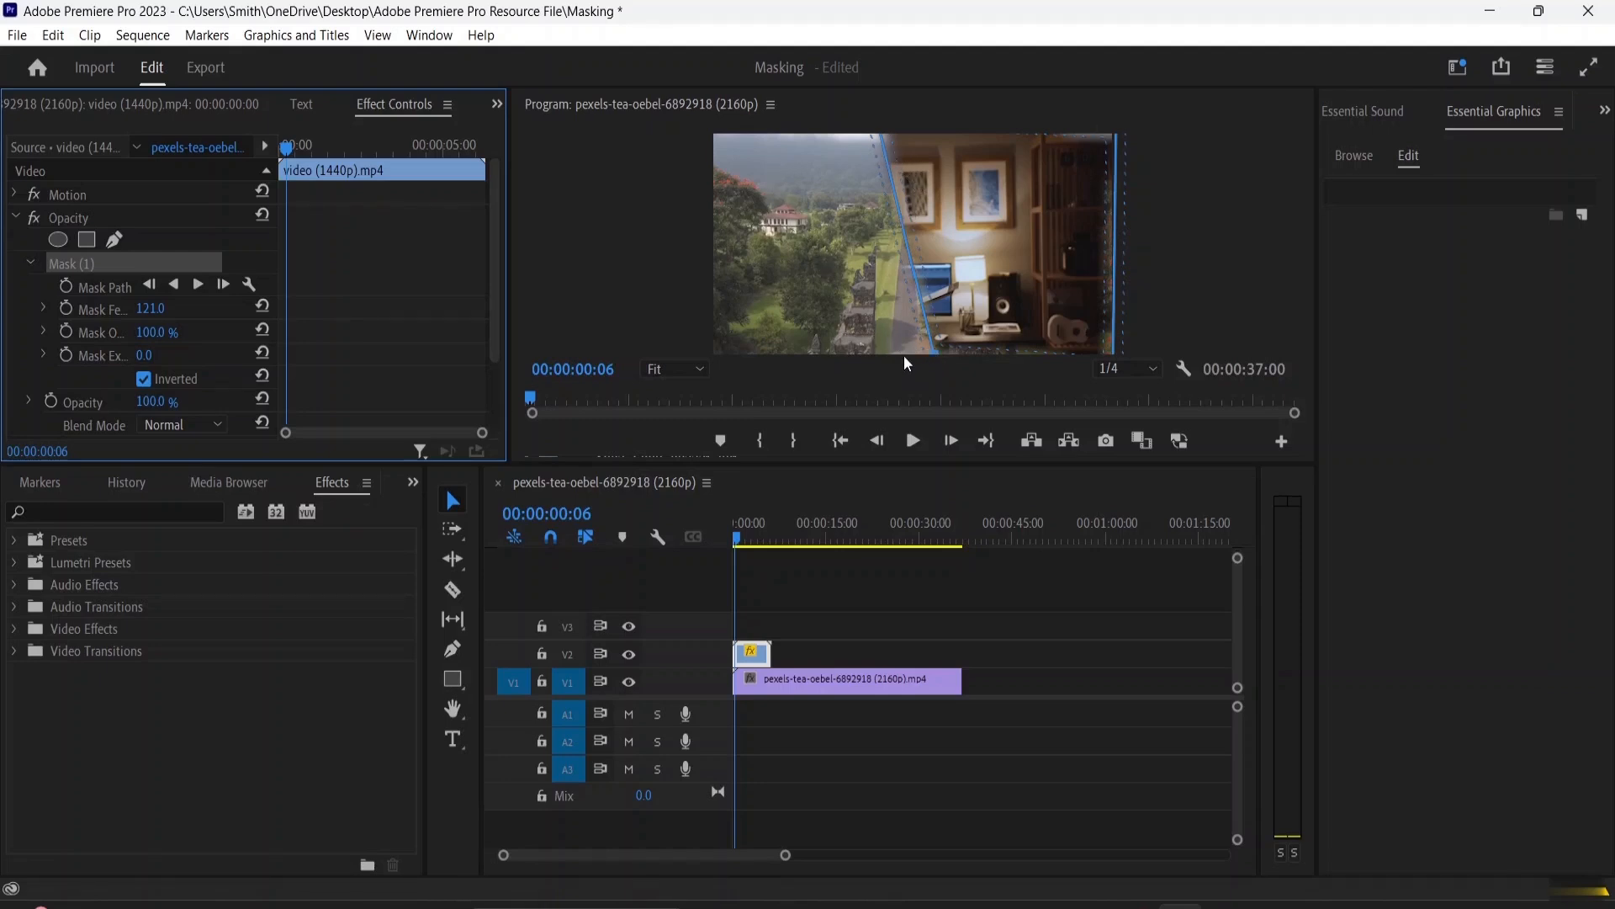
pyautogui.hotkey('ctrl', 'z')
pyautogui.hotkey('ctrl', 'shift', 'z')
pyautogui.hotkey('ctrl', 'z')
pyautogui.hotkey('ctrl', 'shift', 'z')
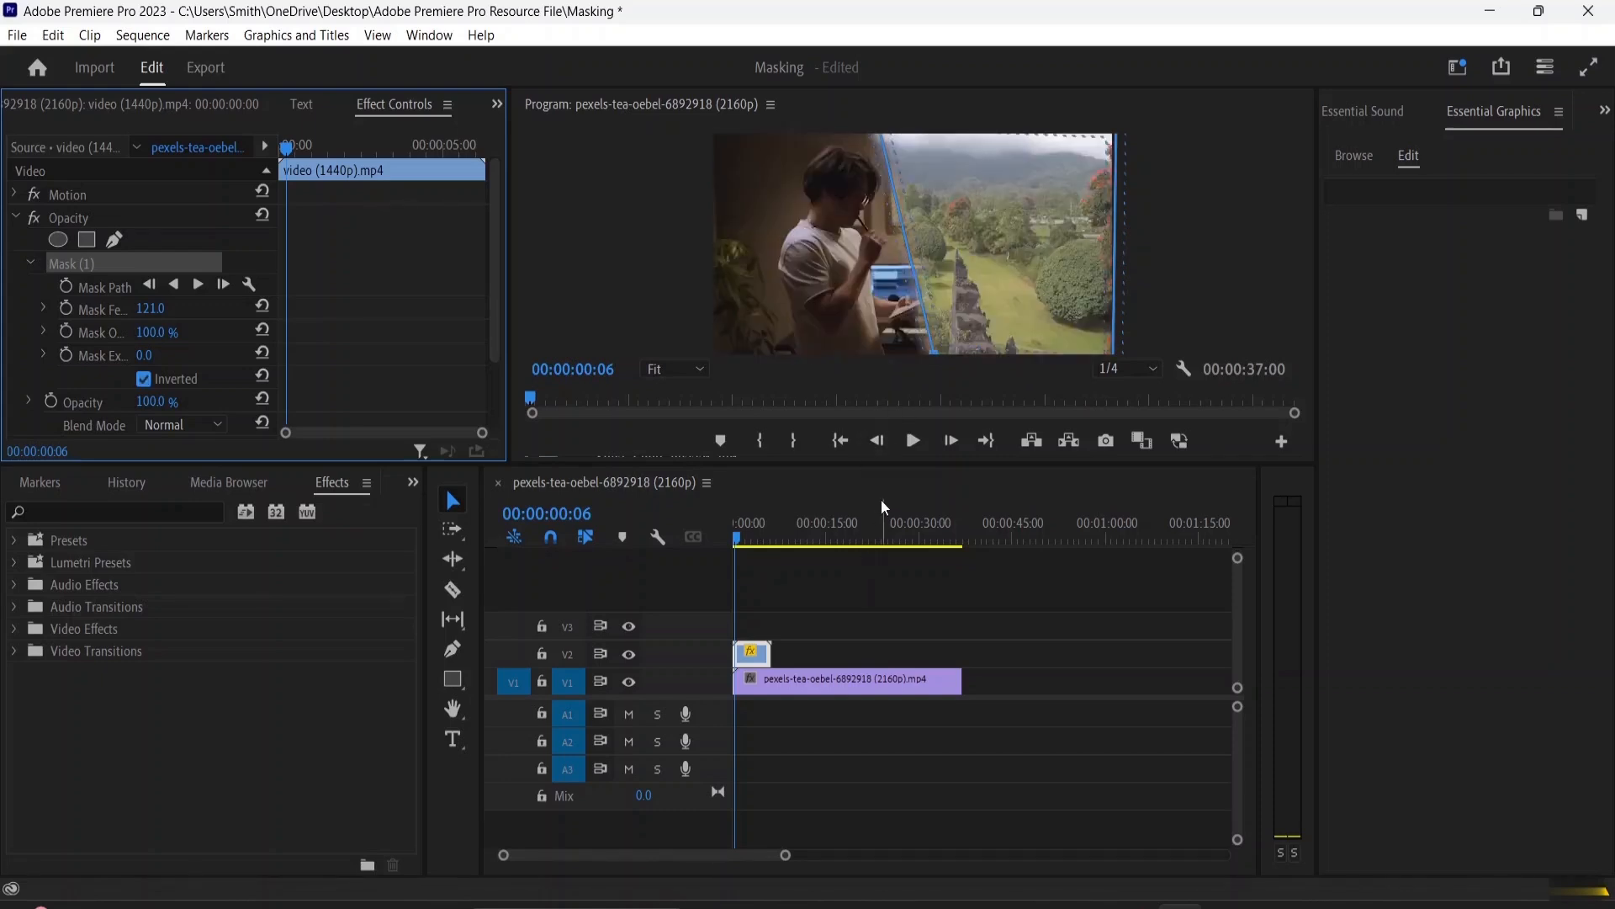
# Play the sequence with the inverted mask past the end of the V2 clip and return the playhead to the start.
pyautogui.press('space')
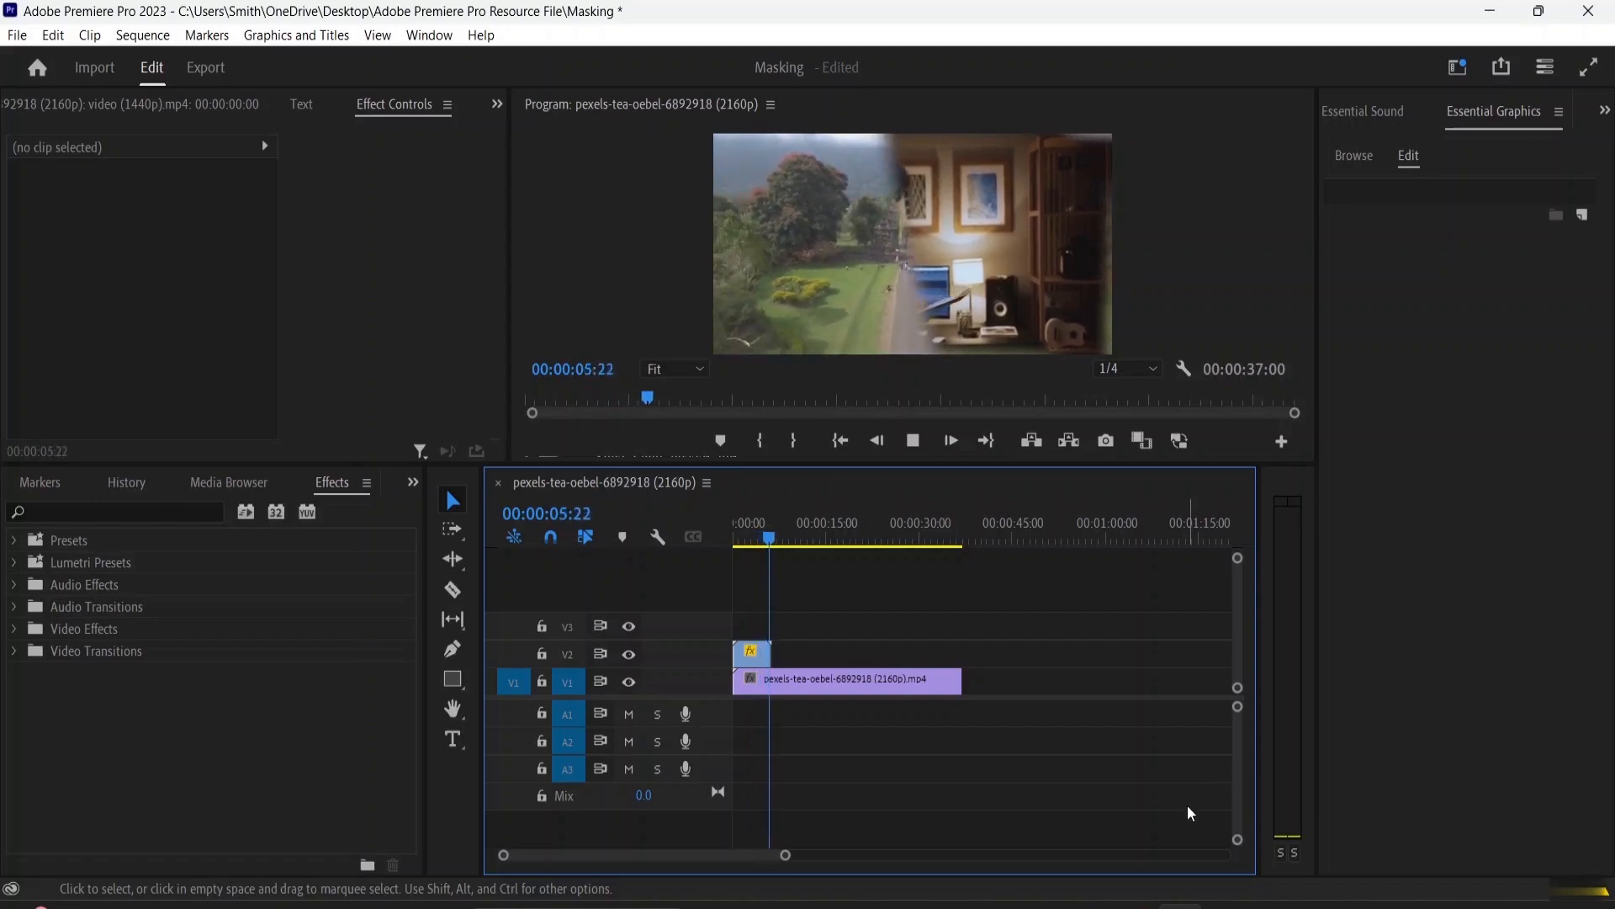
pyautogui.click(946, 682)
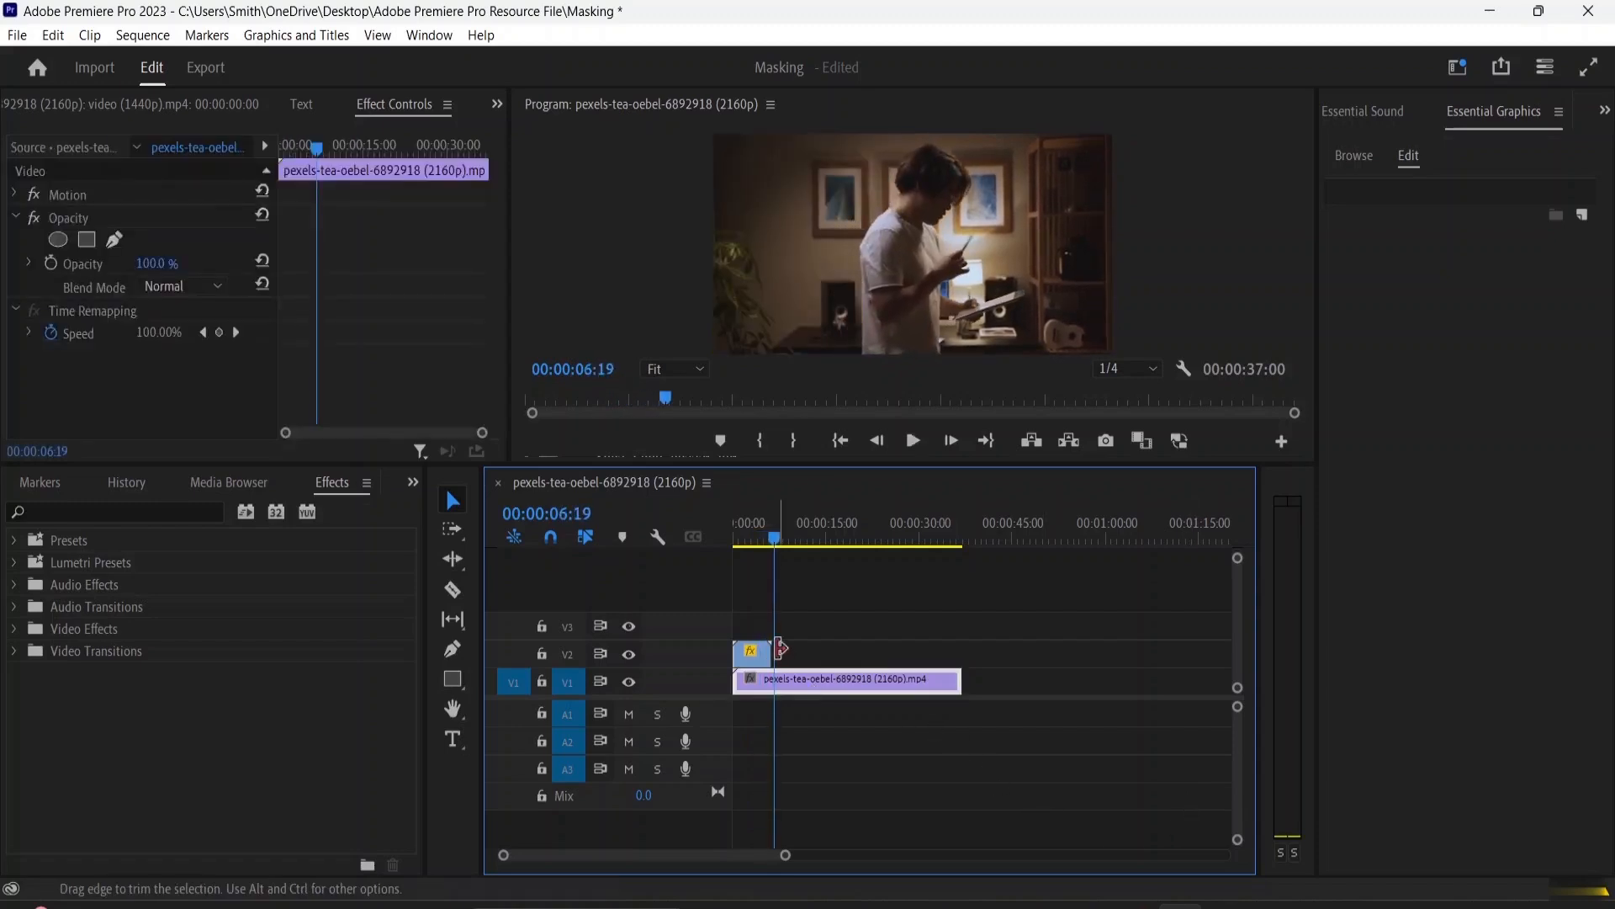
pyautogui.moveTo(771, 529); pyautogui.dragTo(663, 544)
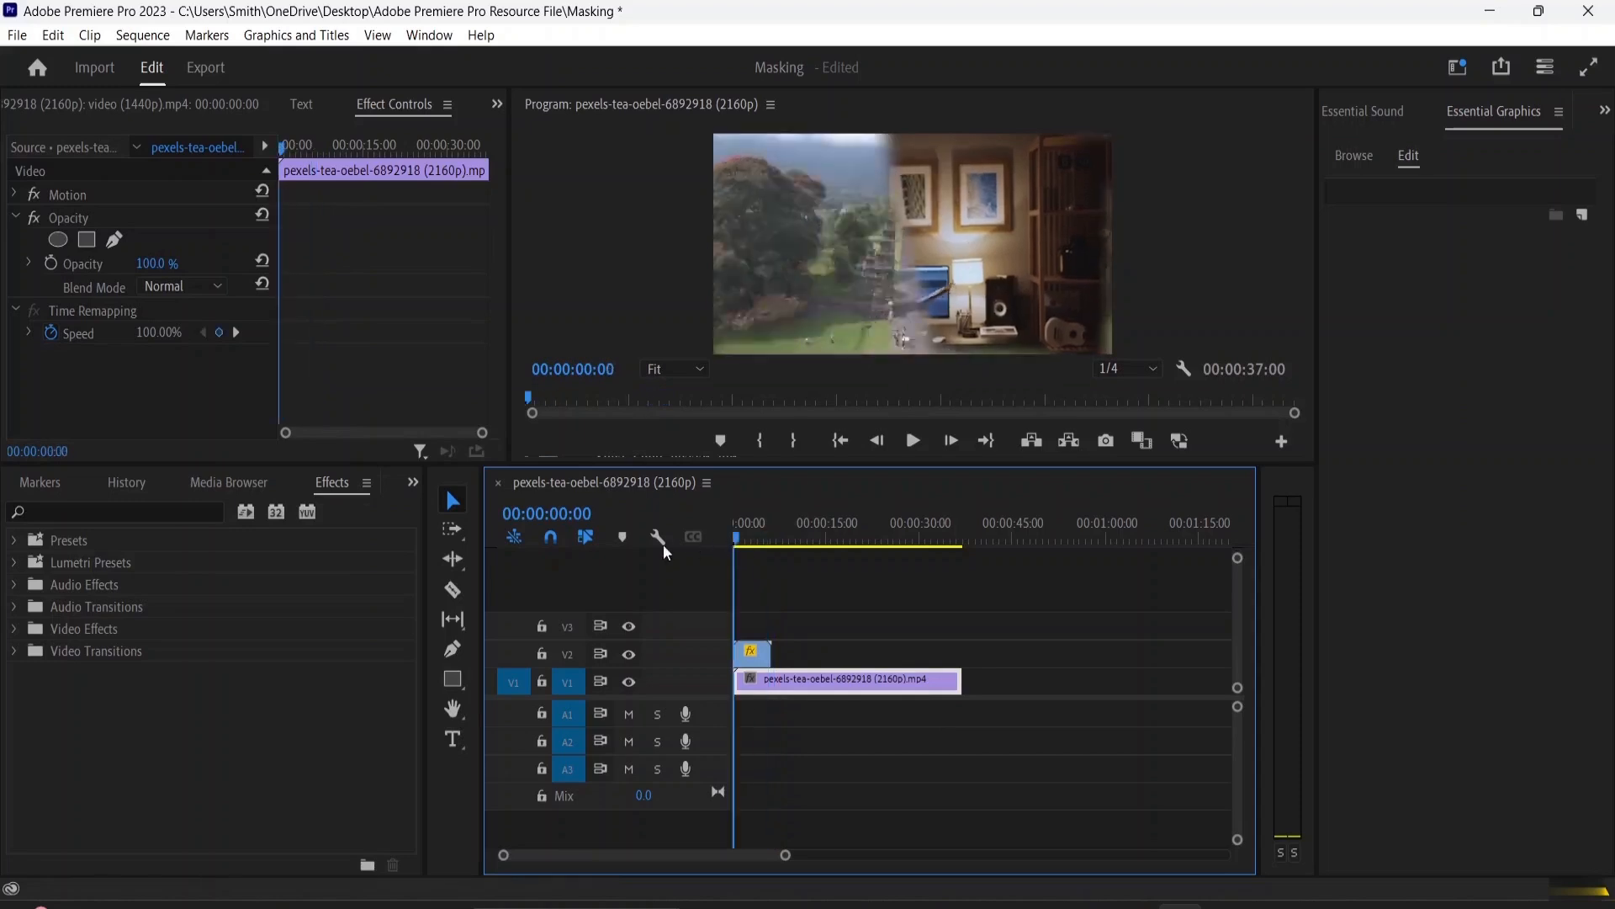
# Toggle the inversion of the V2 clip's mask and leave it turned off.
pyautogui.click(753, 653)
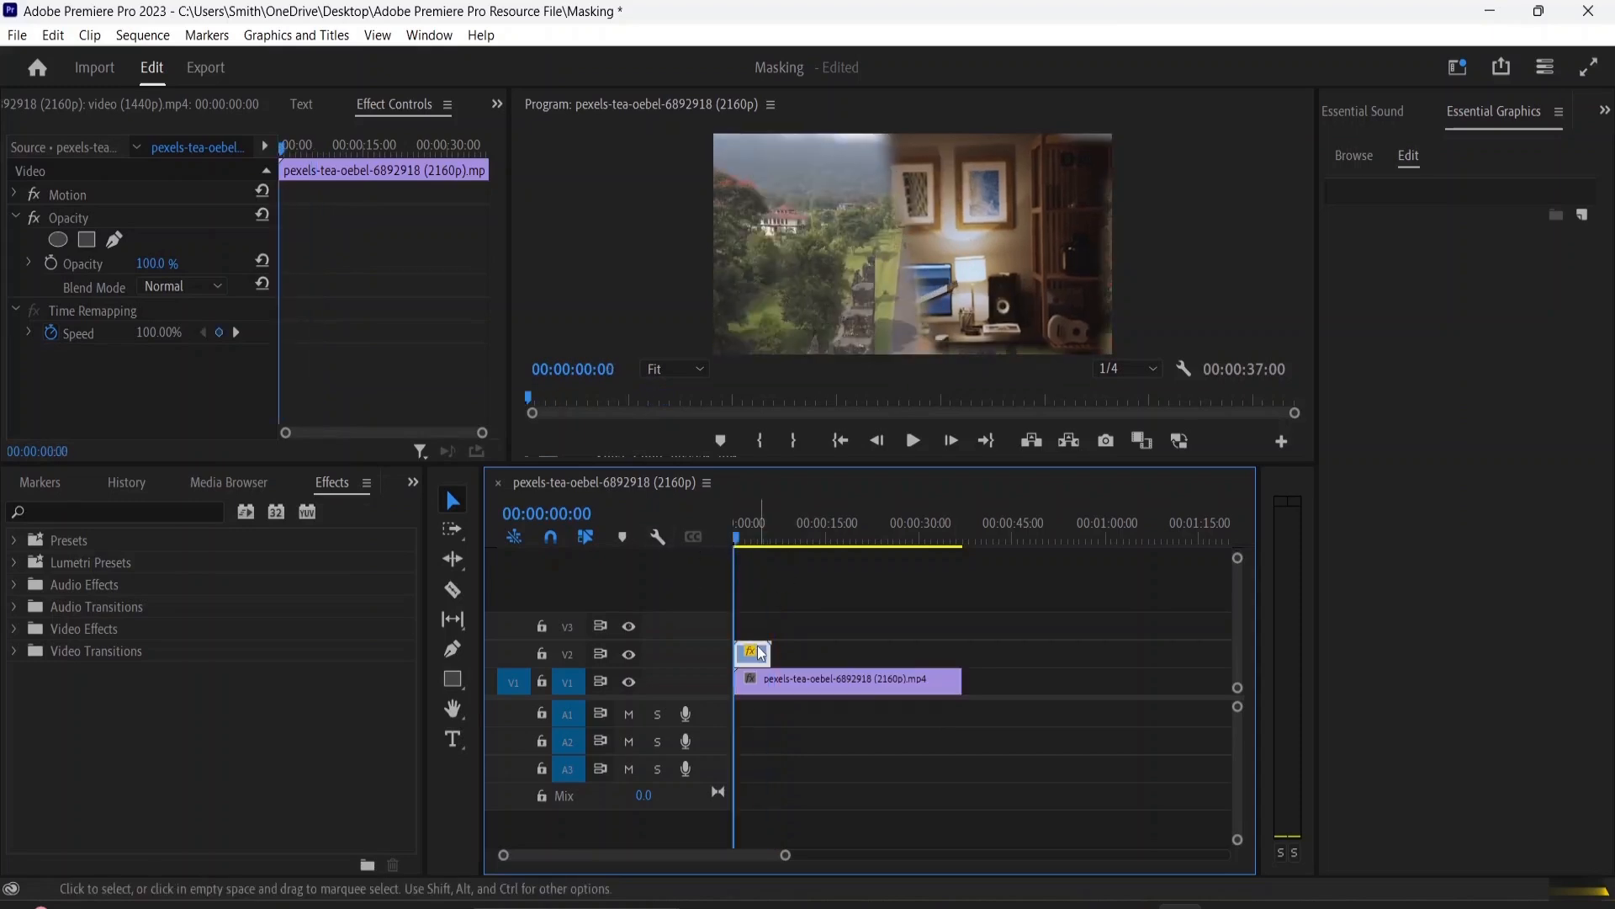
pyautogui.click(144, 379)
pyautogui.click(145, 378)
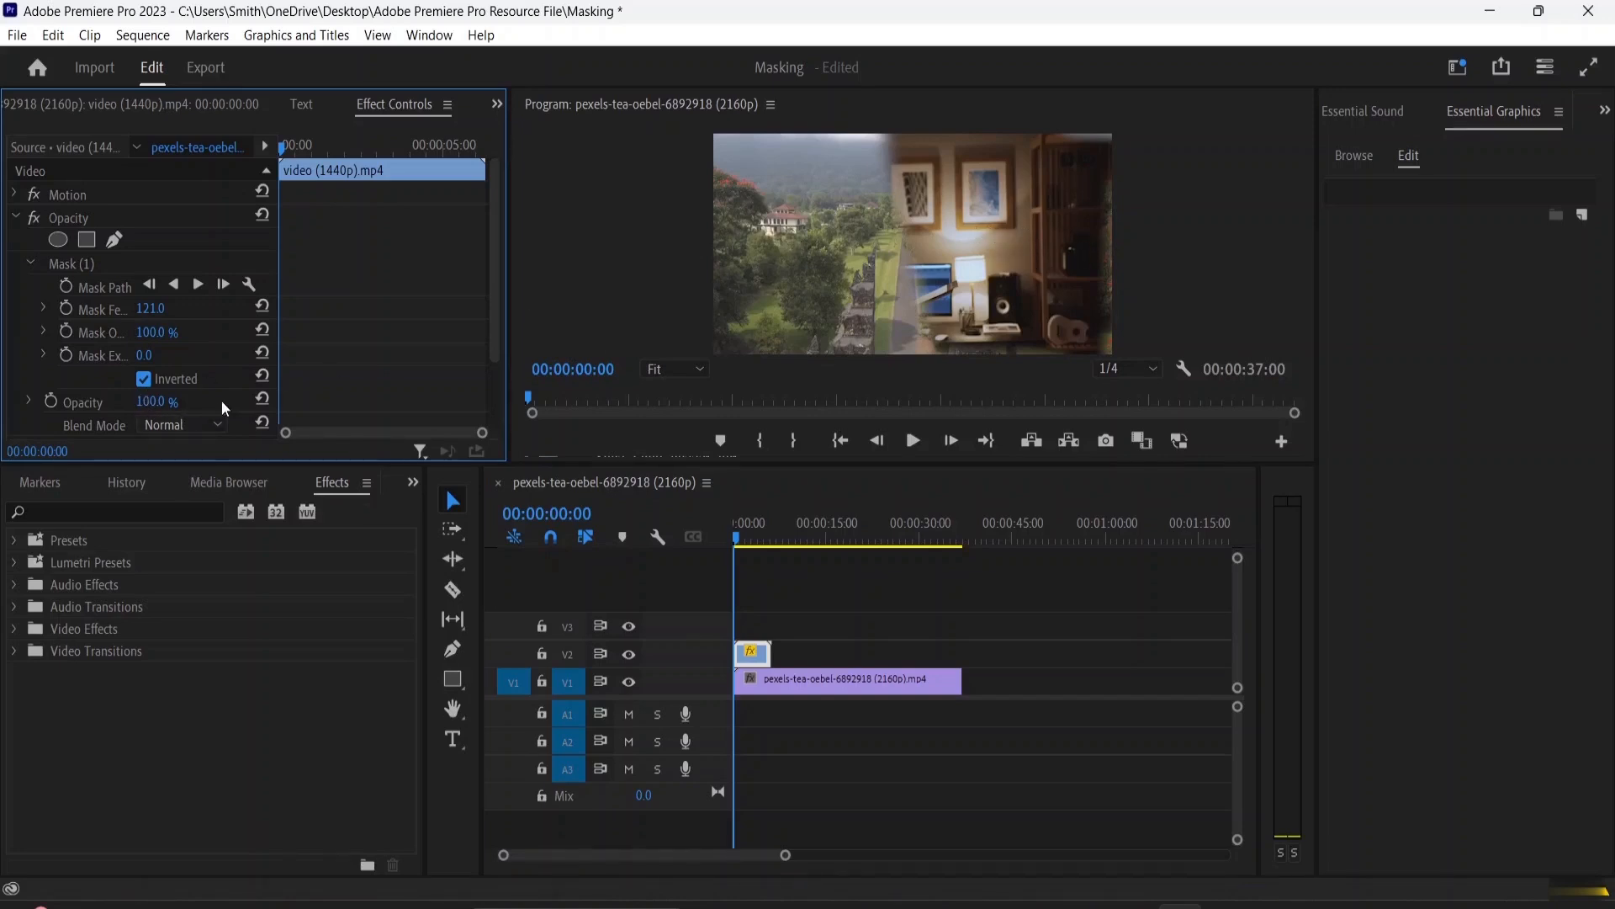
pyautogui.click(144, 380)
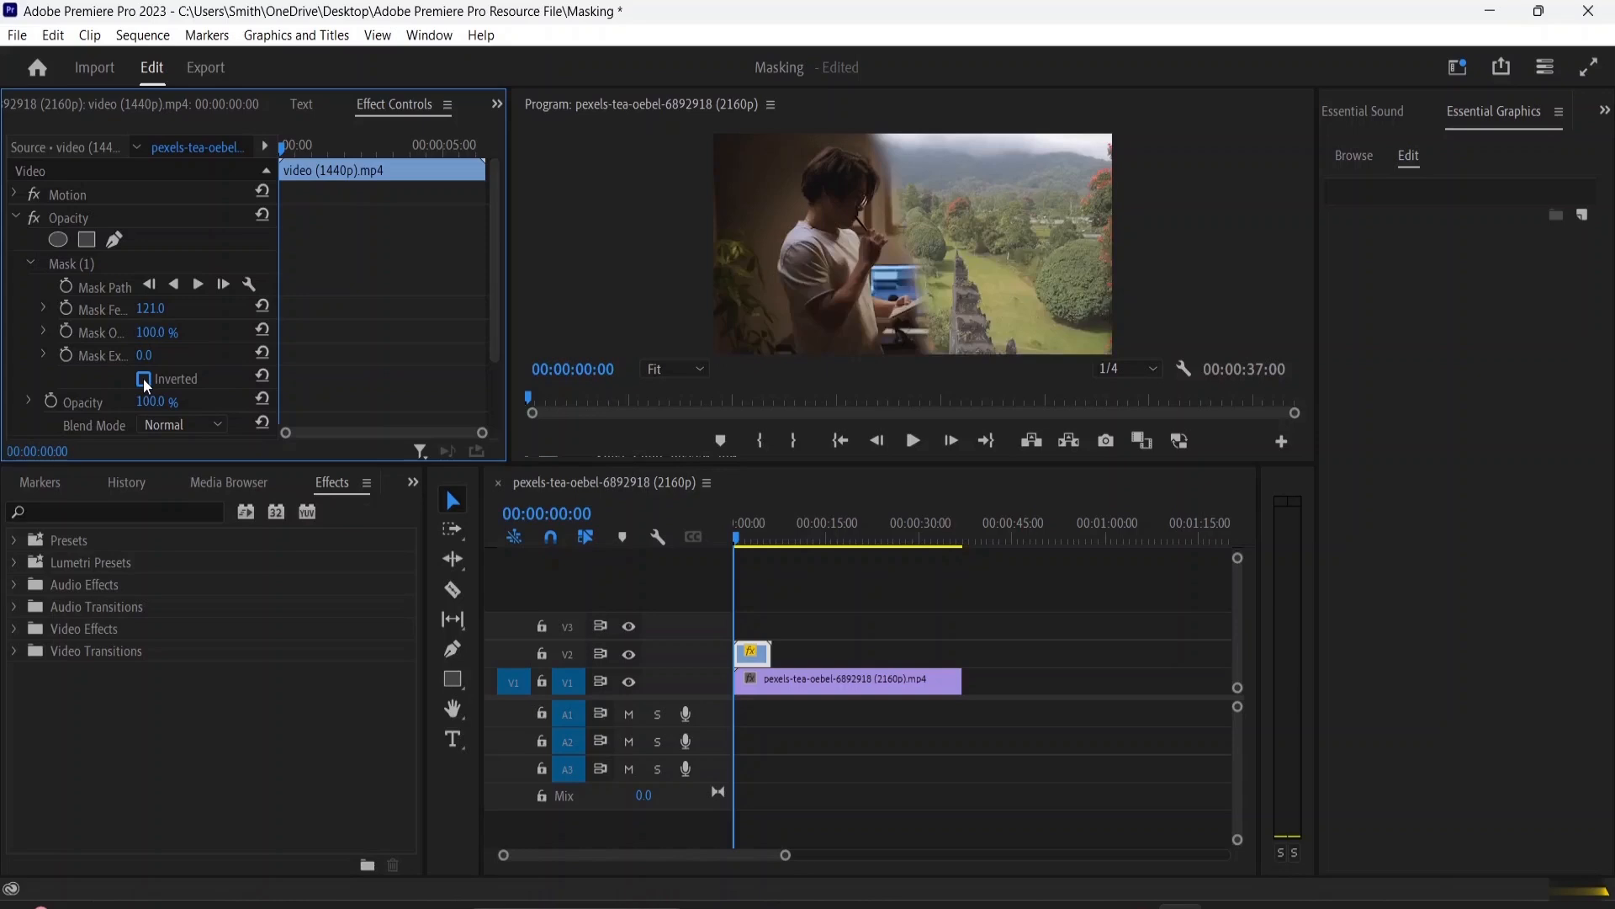
# Select Mask (1) of the V2 clip to show its outline in the preview.
pyautogui.click(610, 315)
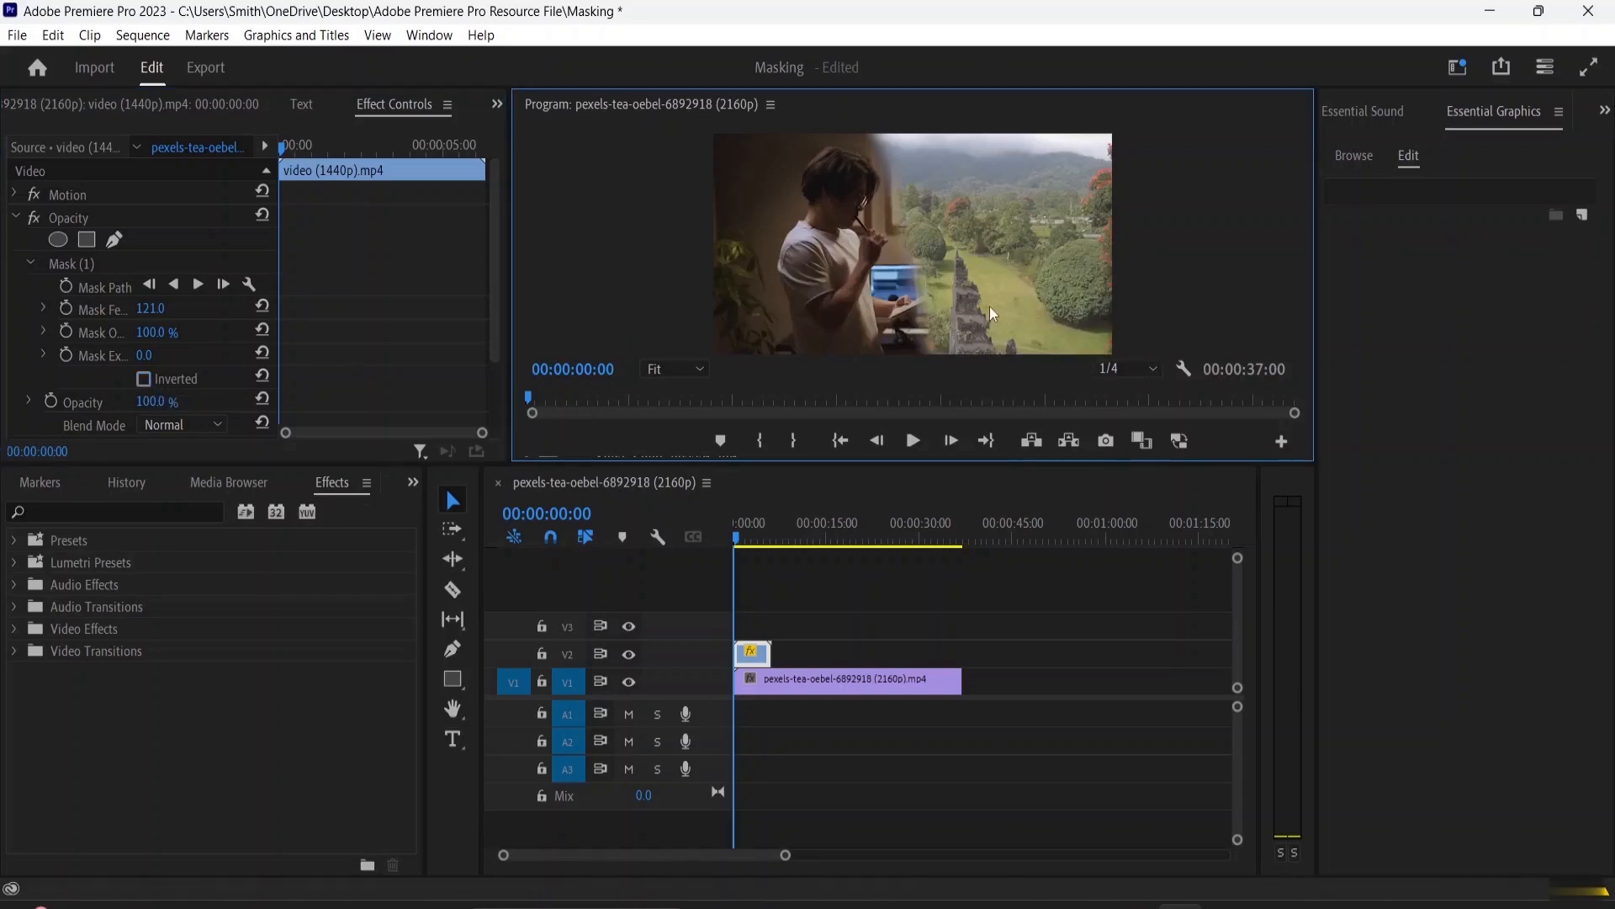
pyautogui.click(81, 268)
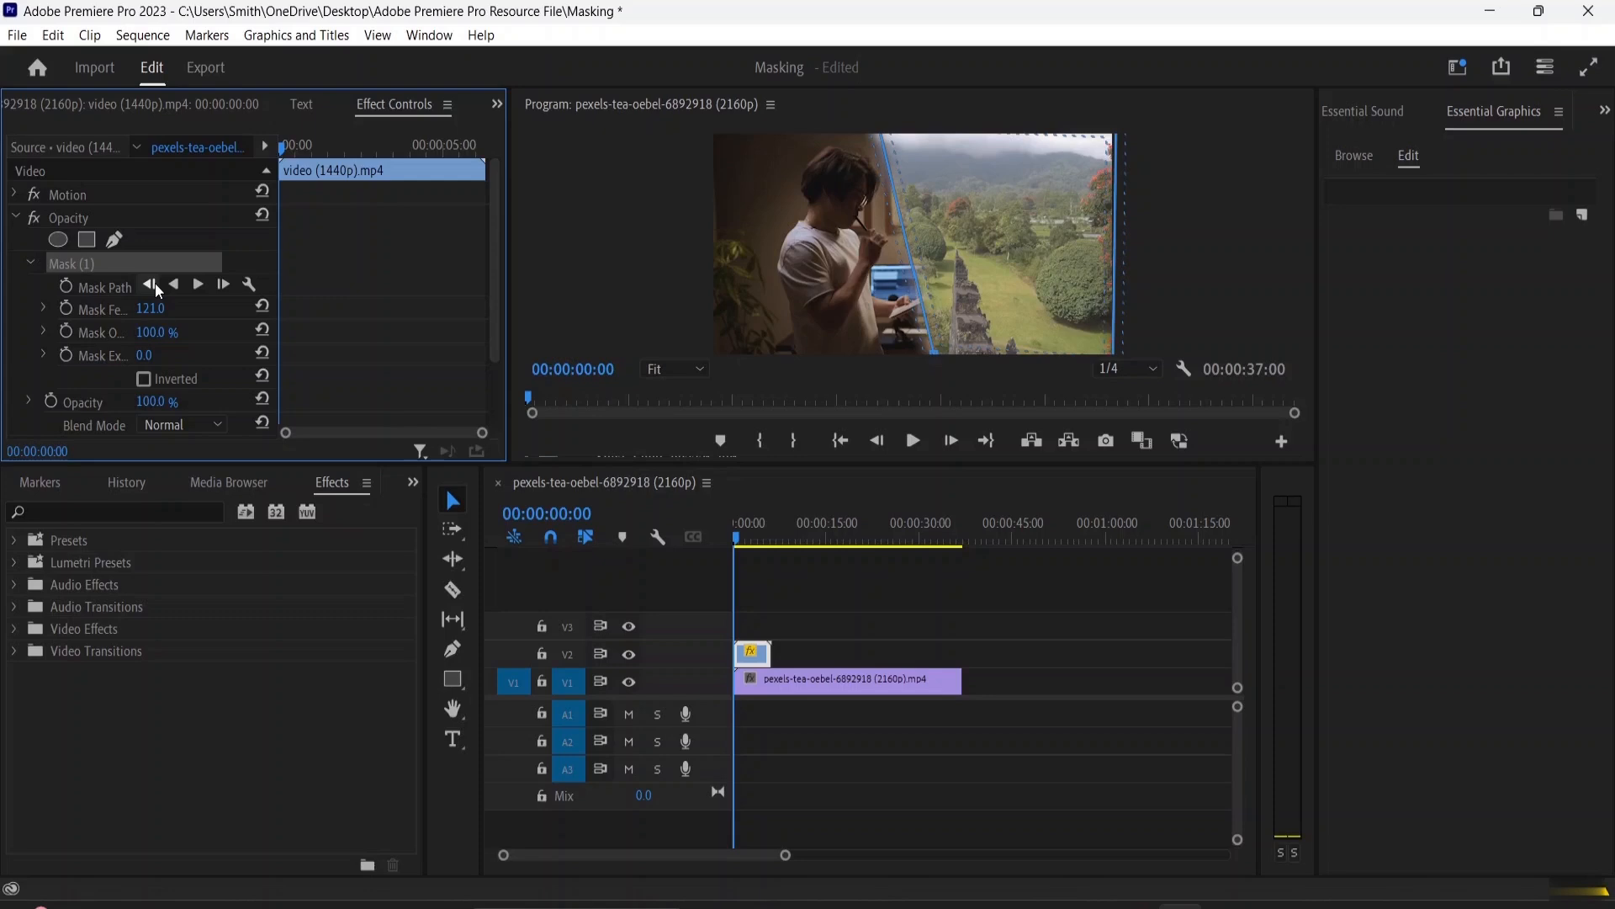
# Turn on Mask Path keyframing for the V2 clip at 00:00:00:00 and move the mask left to the middle of the frame.
pyautogui.click(66, 286)
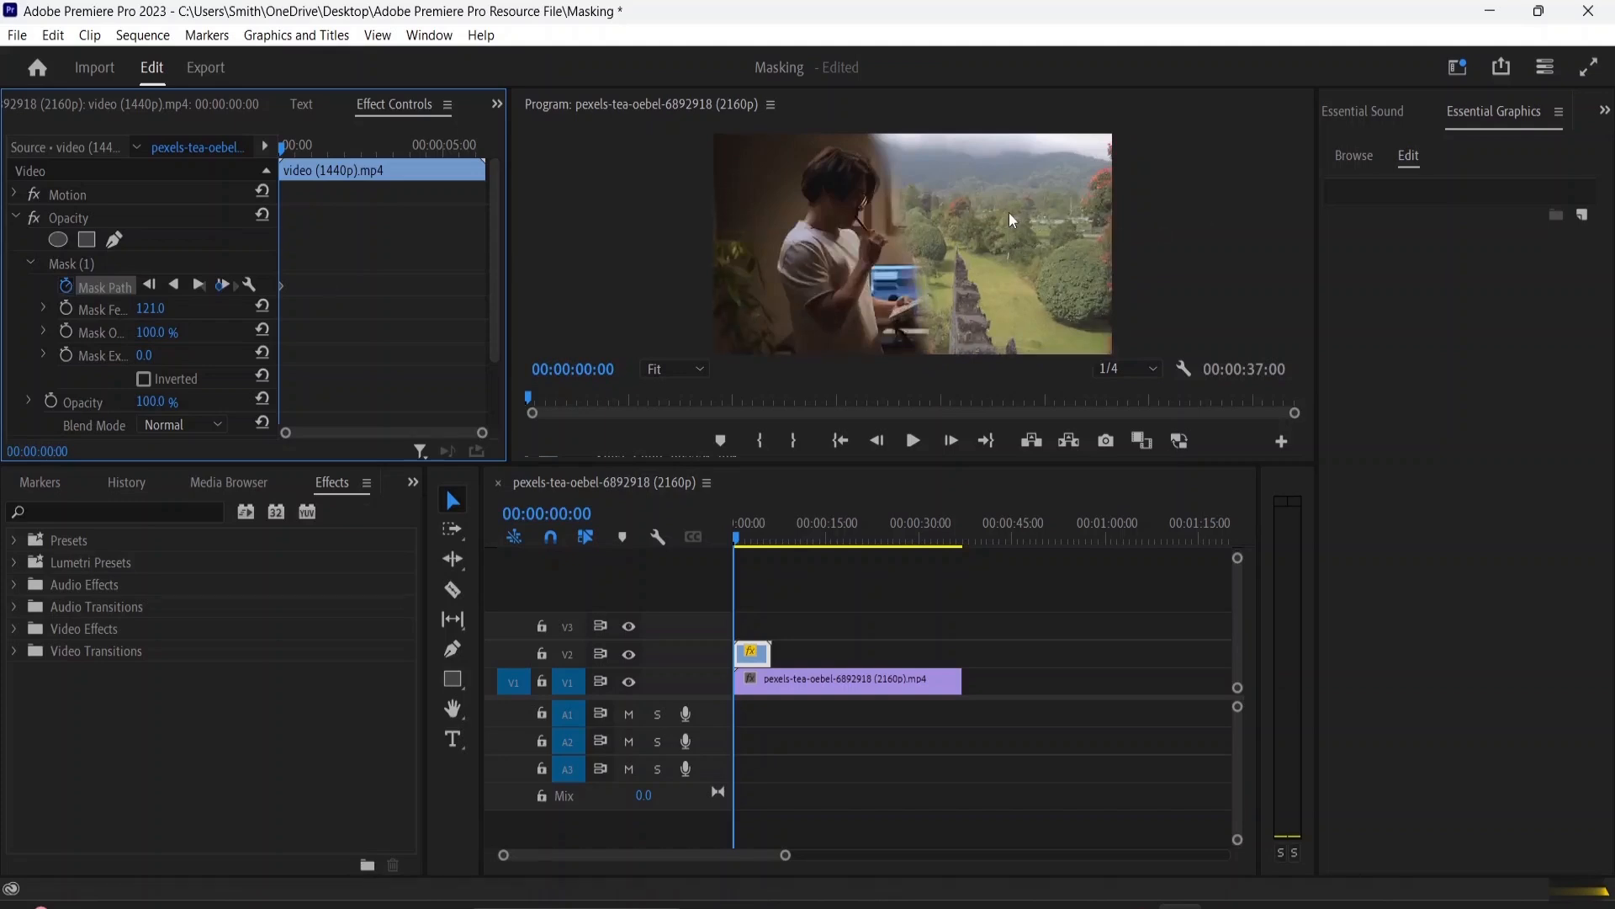
pyautogui.click(969, 229)
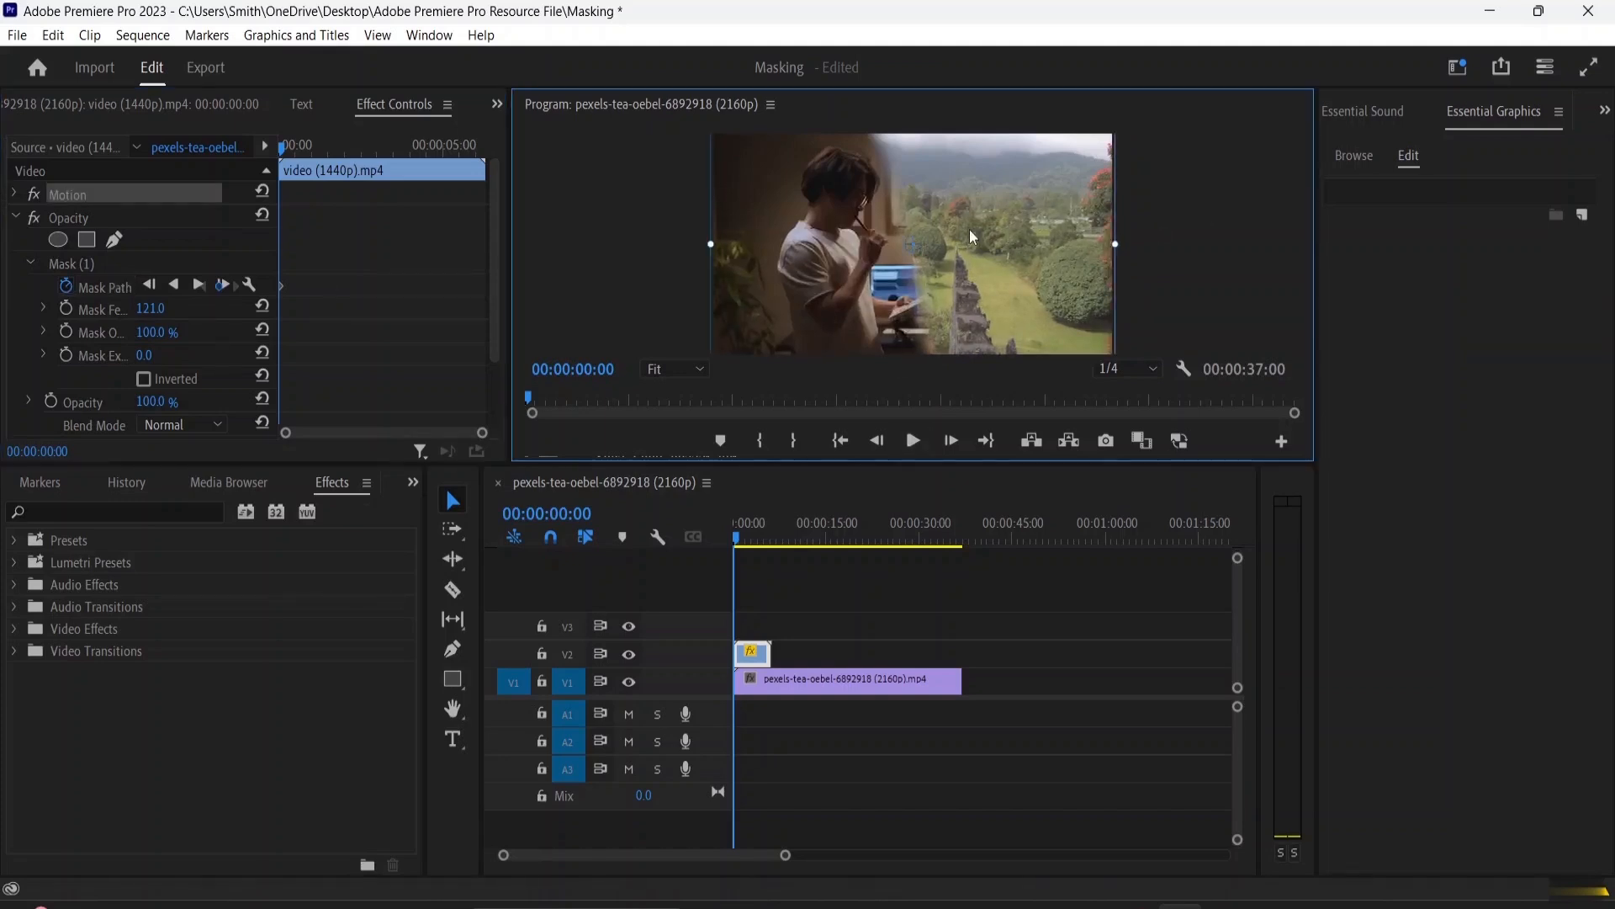
pyautogui.click(92, 268)
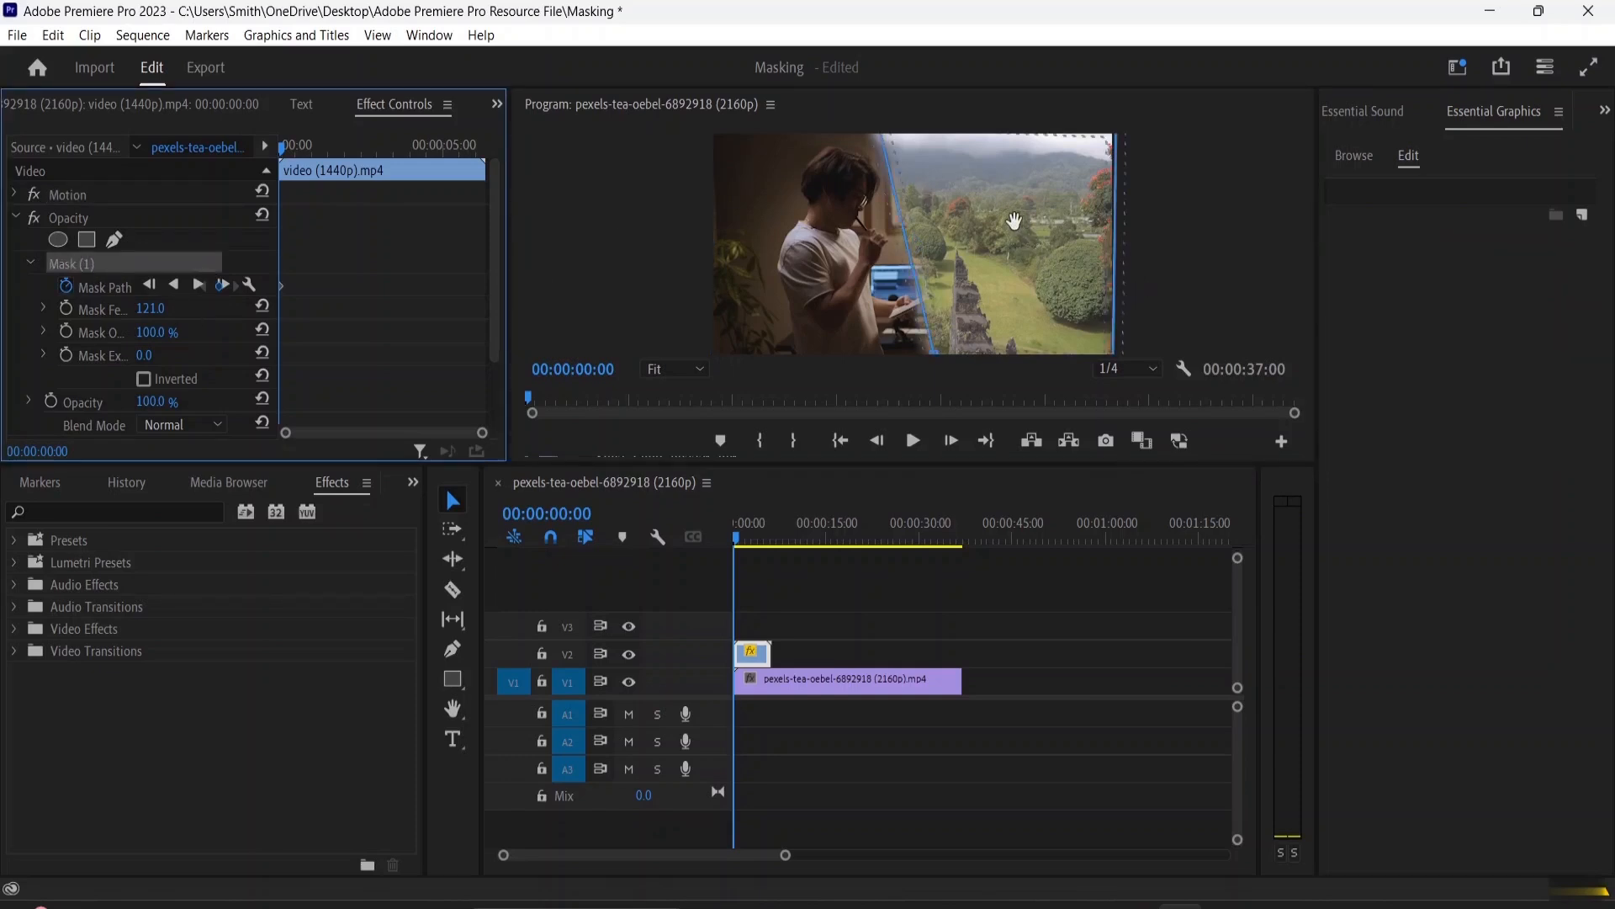
pyautogui.moveTo(1014, 221); pyautogui.dragTo(889, 226)
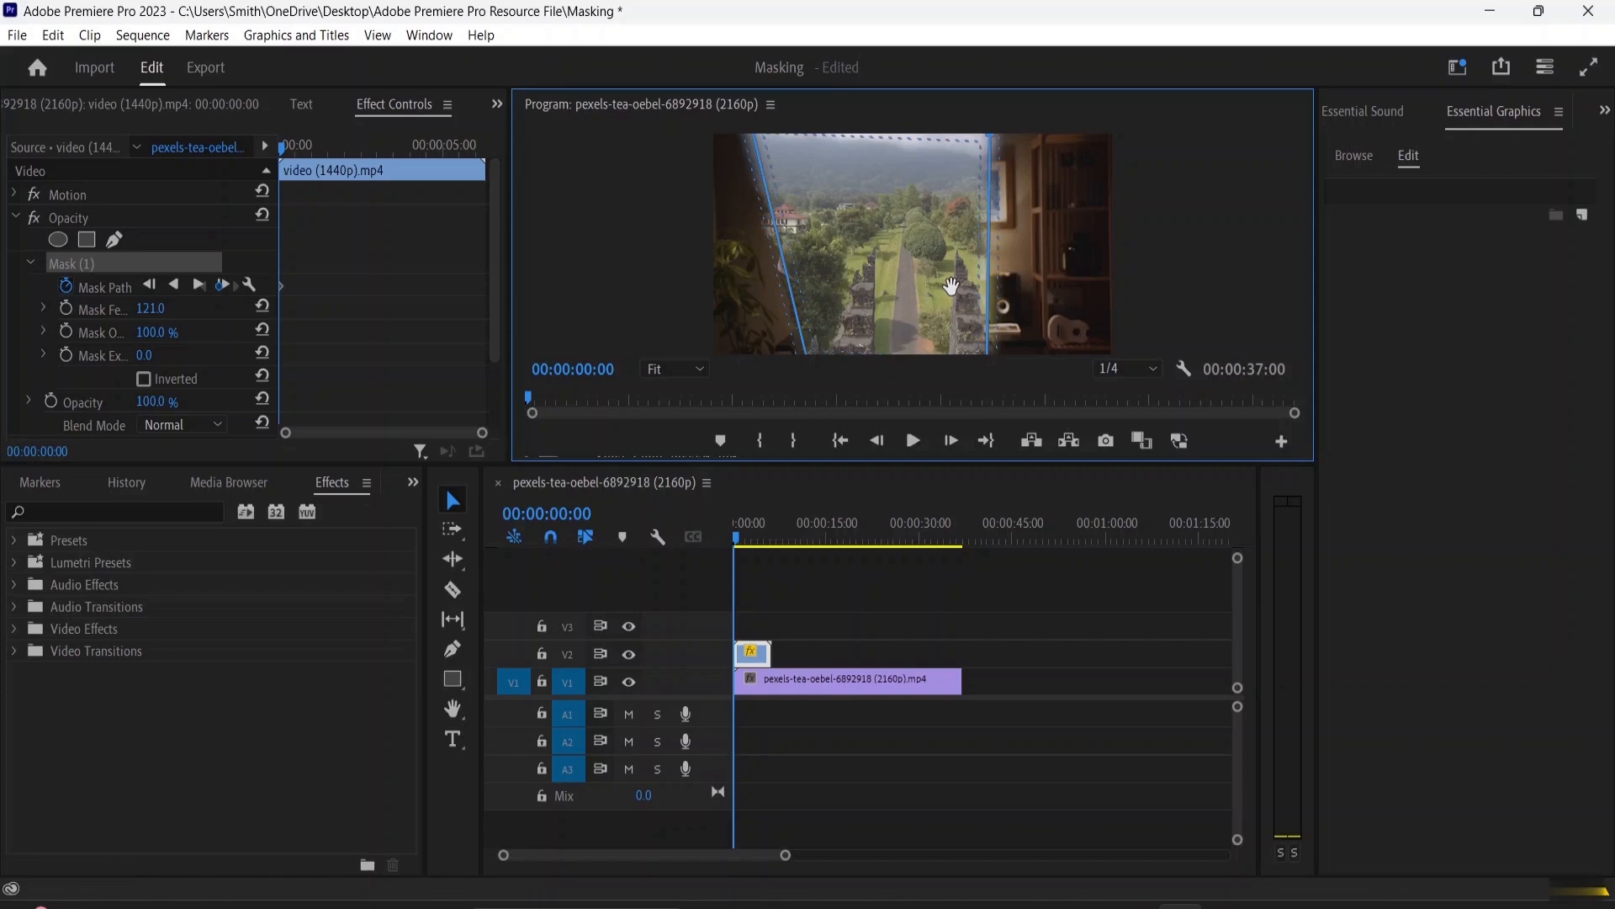
# Keyframe the mask path at 00:00:01:06 with the mask moved left so that it partly leaves the frame.
pyautogui.click(282, 151)
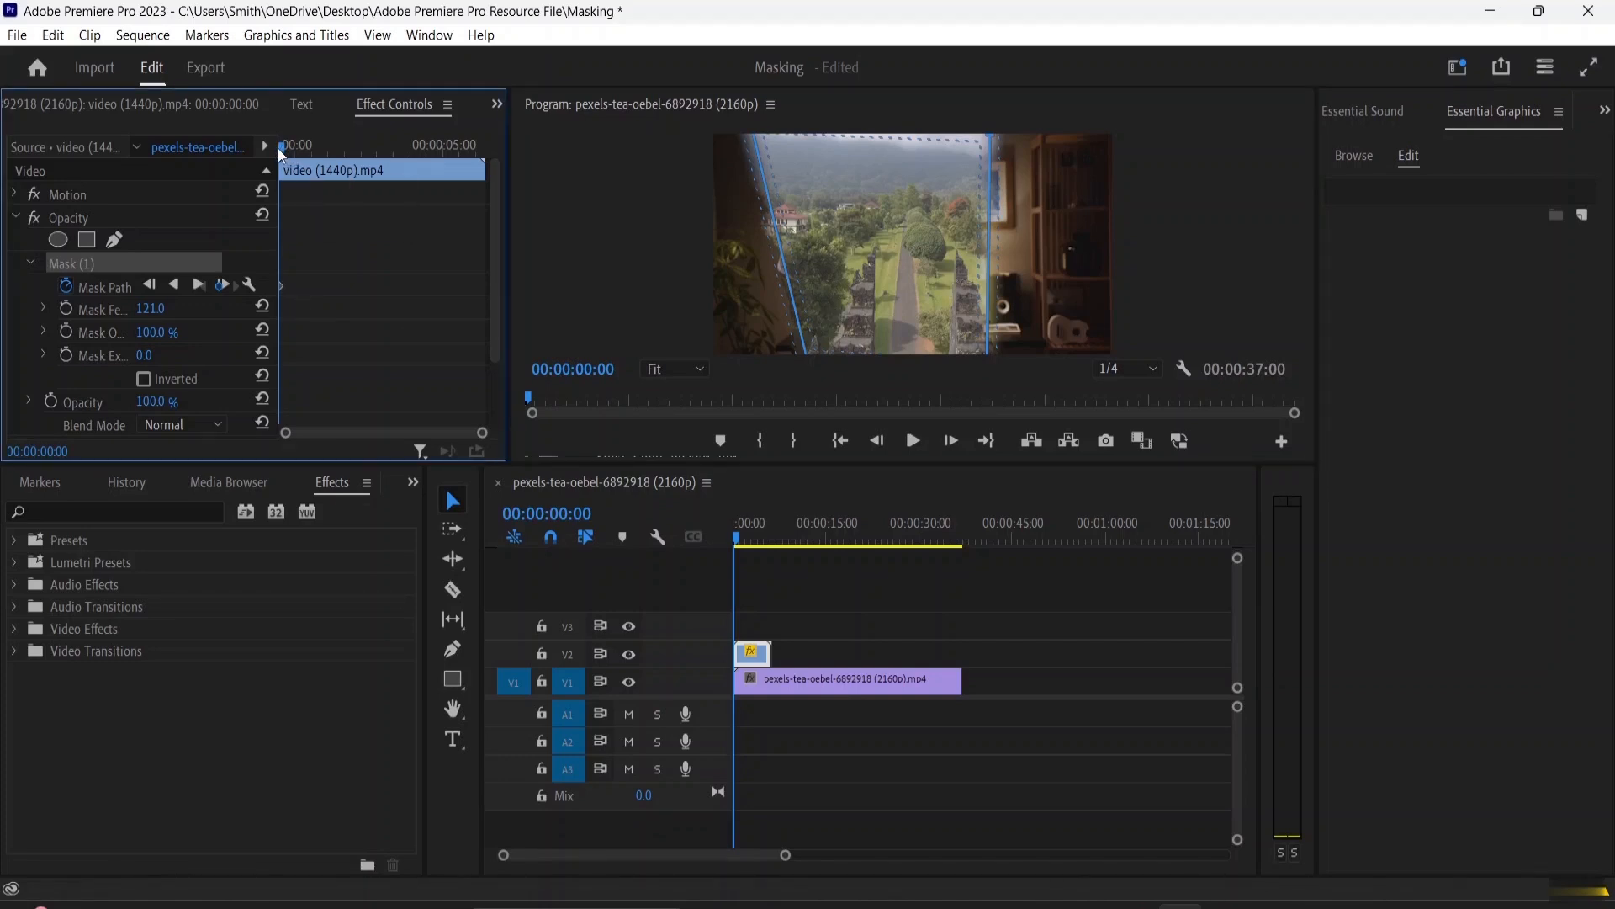
pyautogui.moveTo(284, 151); pyautogui.dragTo(320, 158)
pyautogui.moveTo(933, 180); pyautogui.dragTo(735, 177)
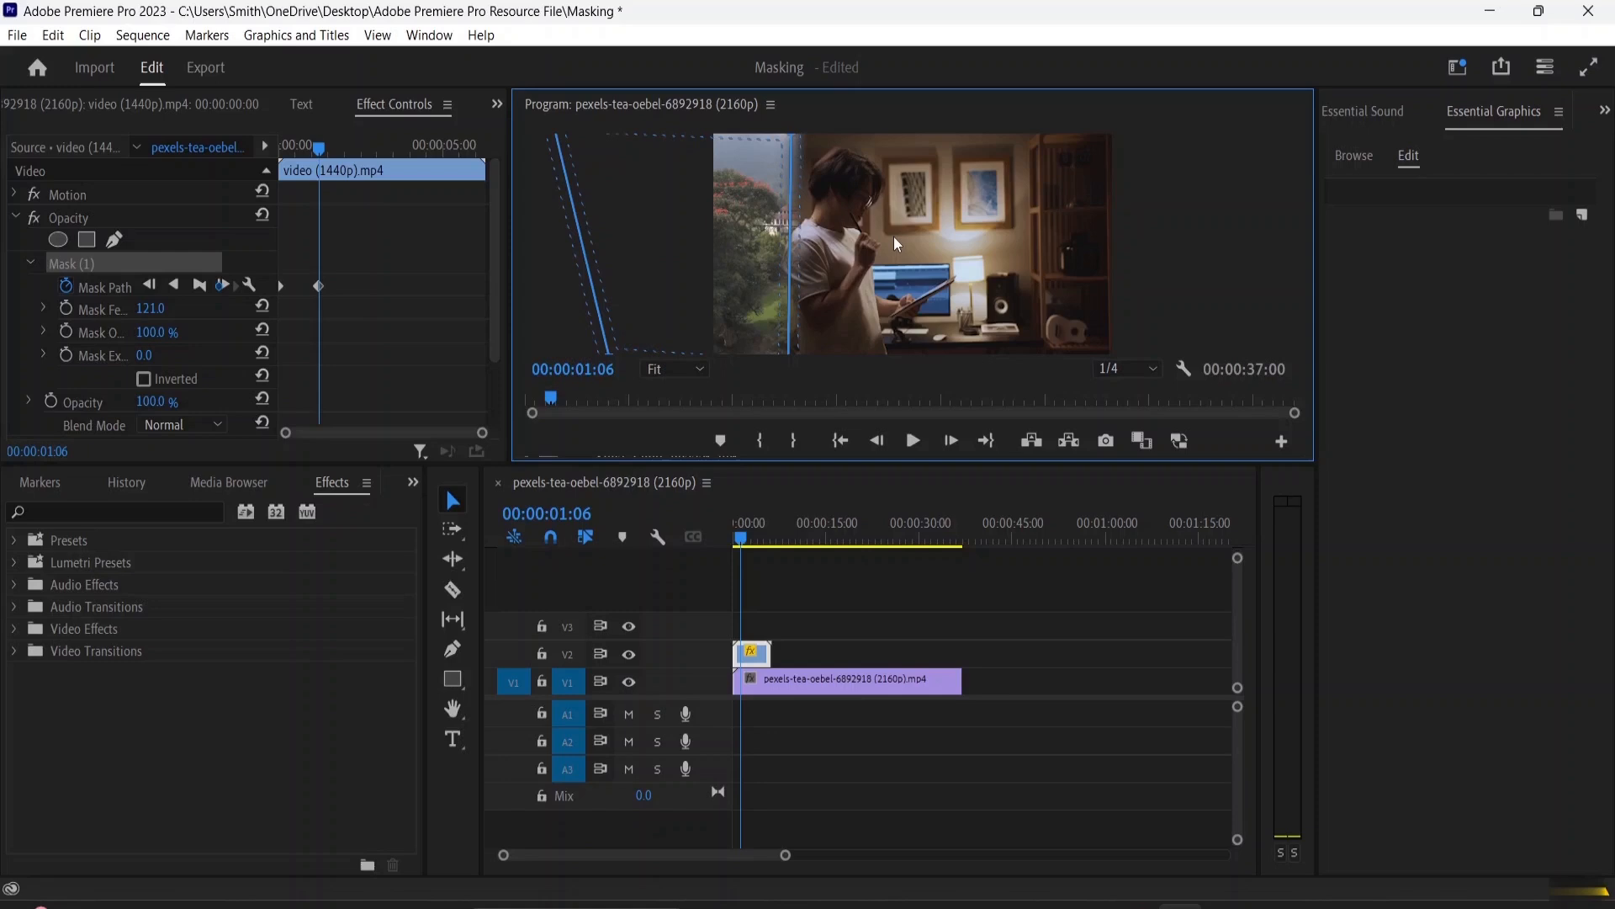
pyautogui.rightClick(321, 289)
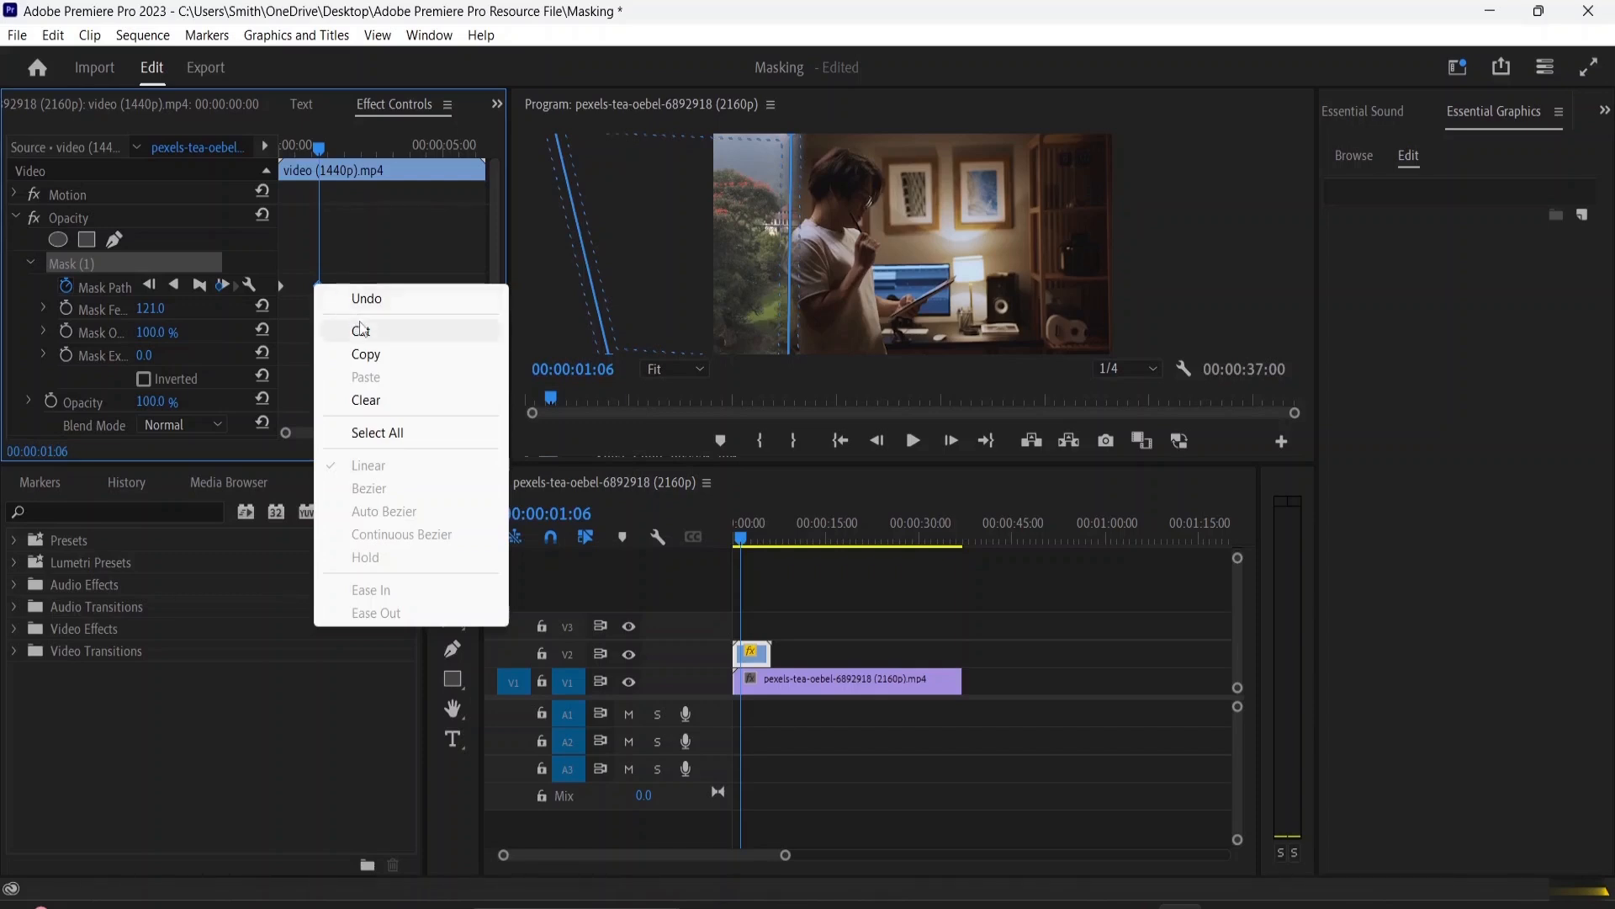
pyautogui.click(357, 246)
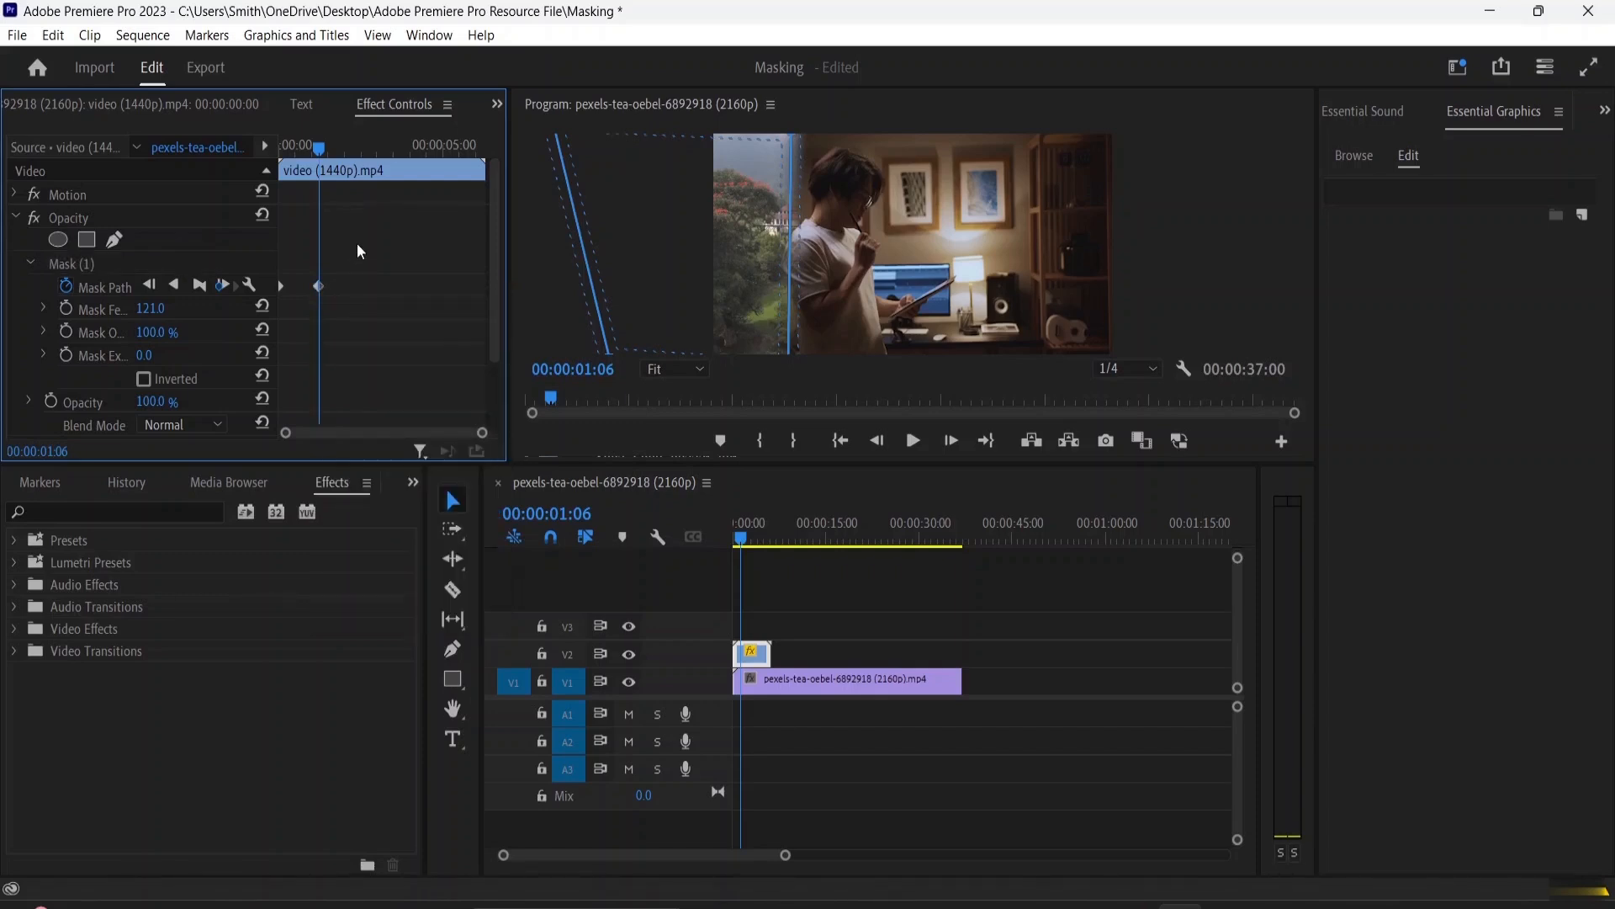
# Play the sequence from the start to review the mask path animation.
pyautogui.click(734, 528)
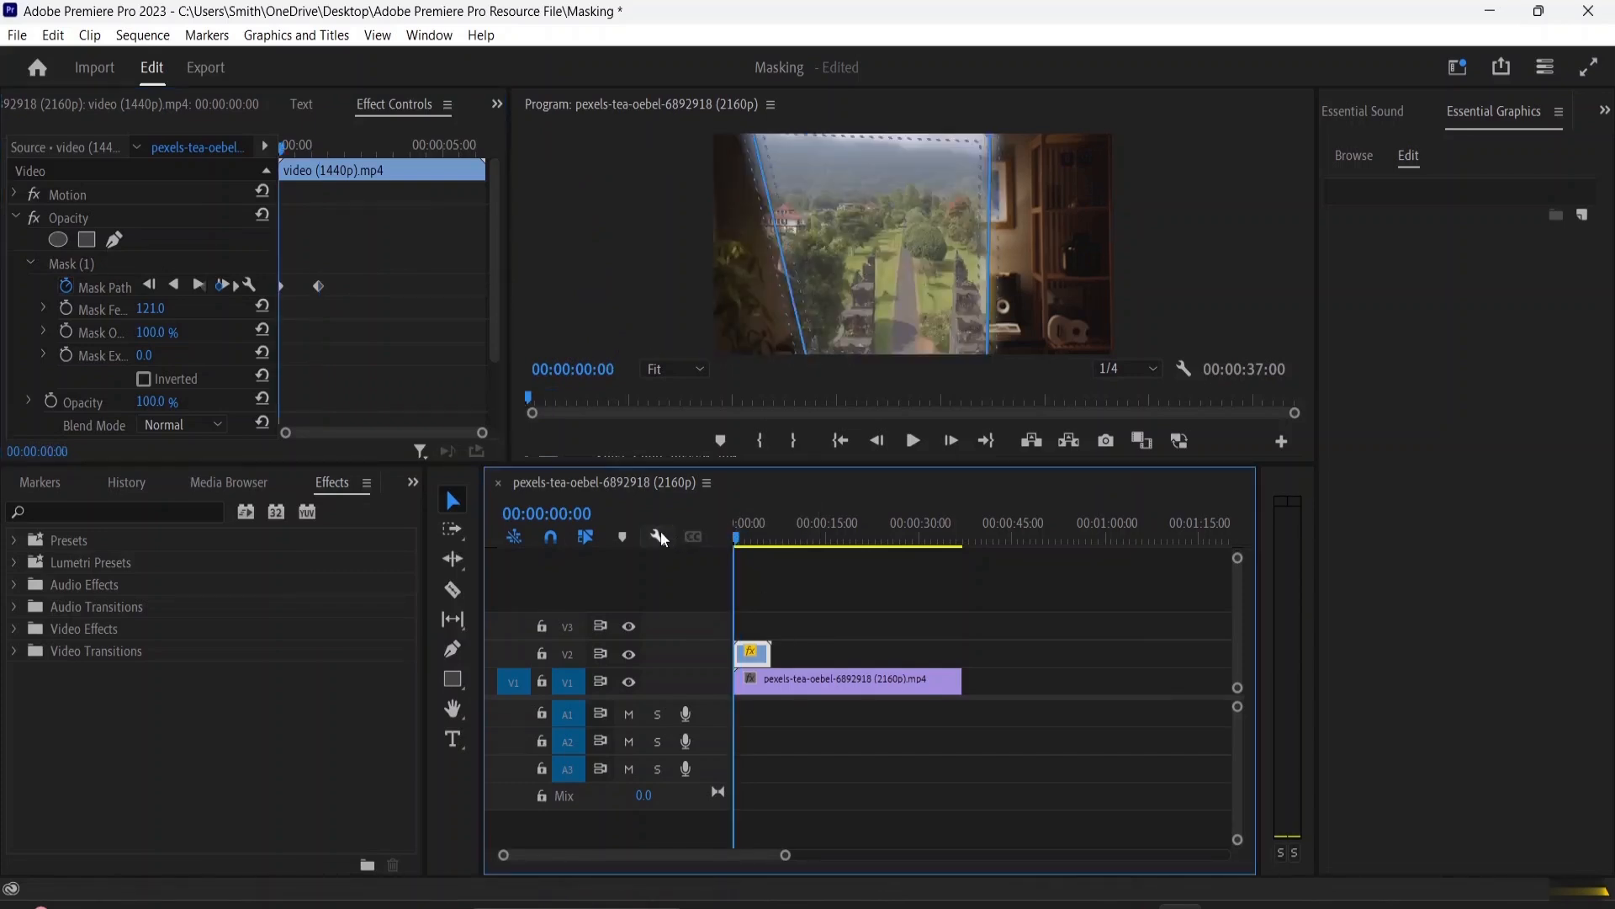
pyautogui.press('space')
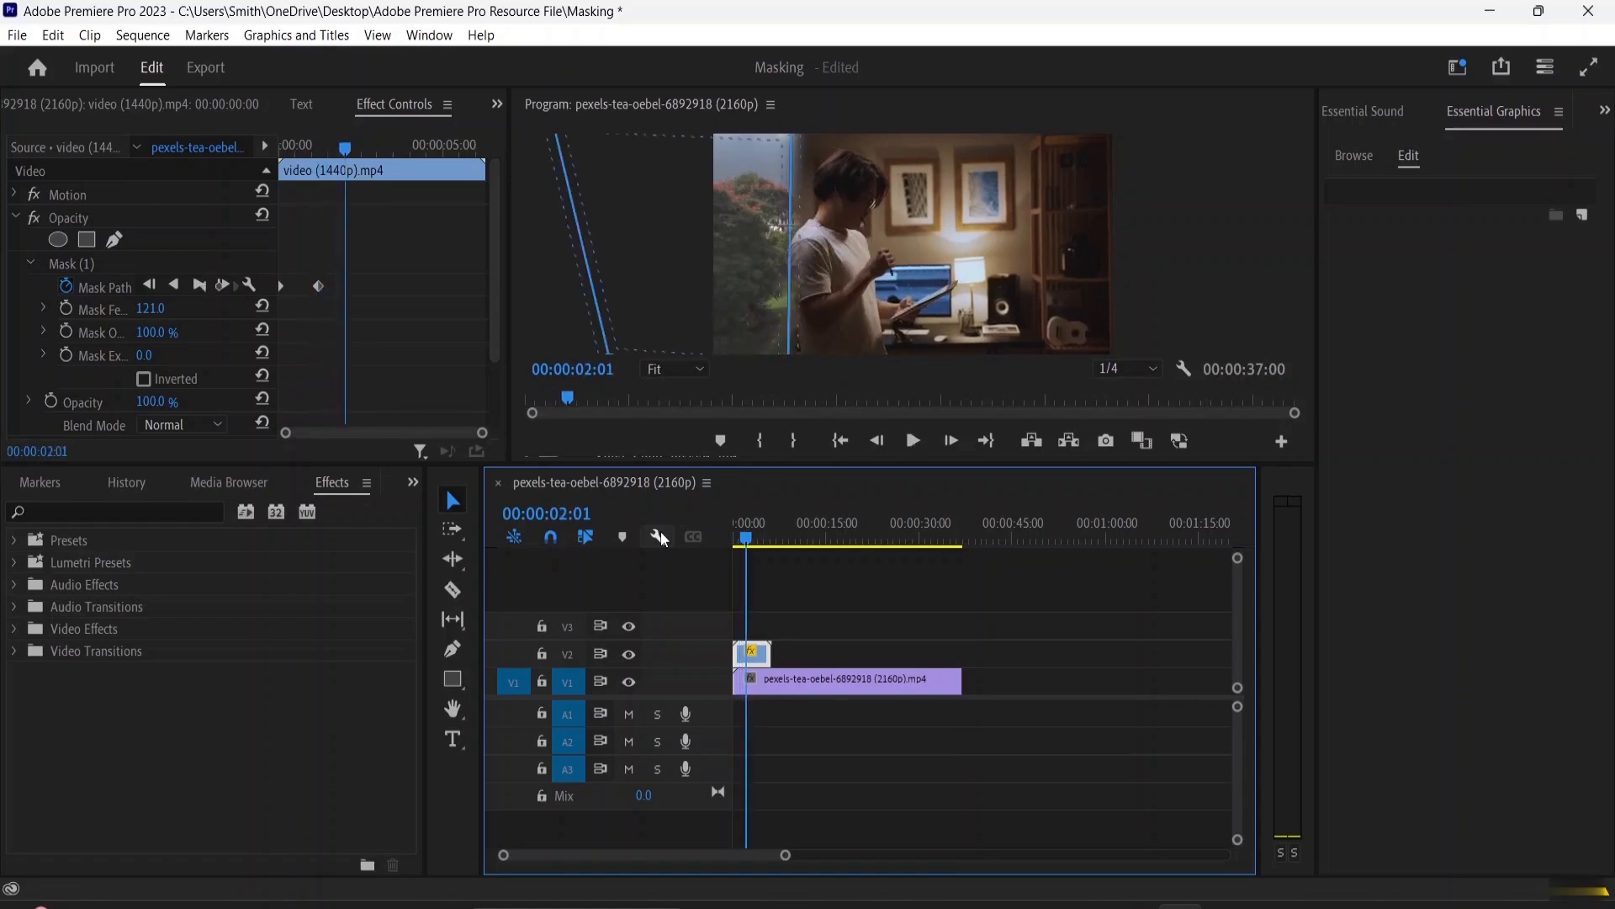
pyautogui.press('space')
pyautogui.press('space')
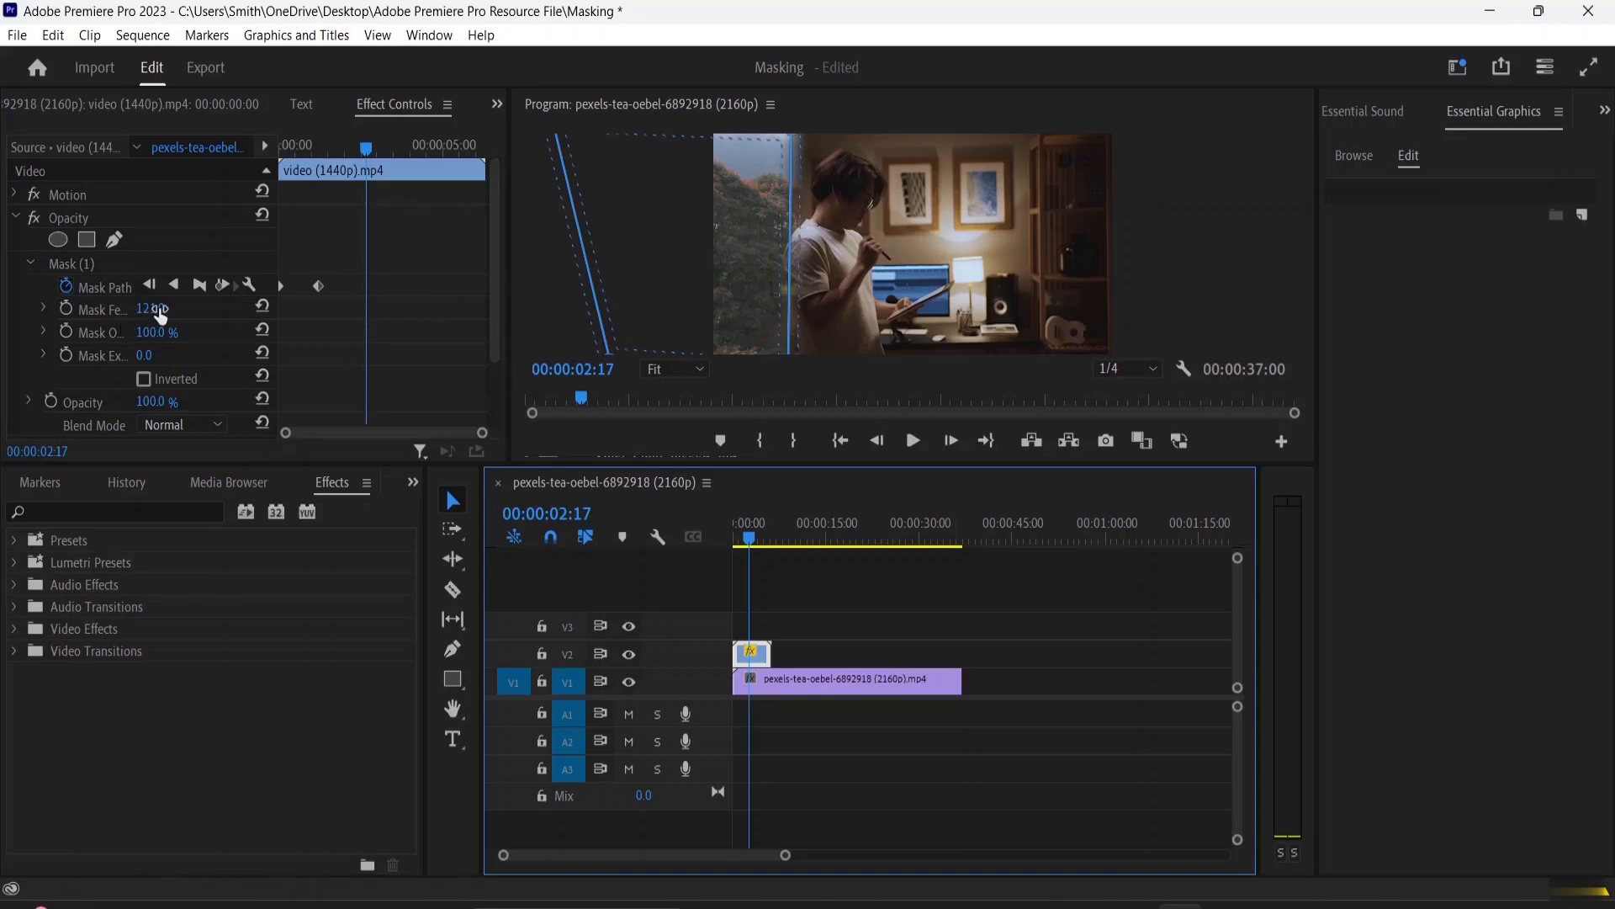
# Keyframe the mask's feather from 0.0 at 00:00:00:00 to 161.0 at 00:00:01:06.
pyautogui.moveTo(159, 313); pyautogui.dragTo(165, 313)
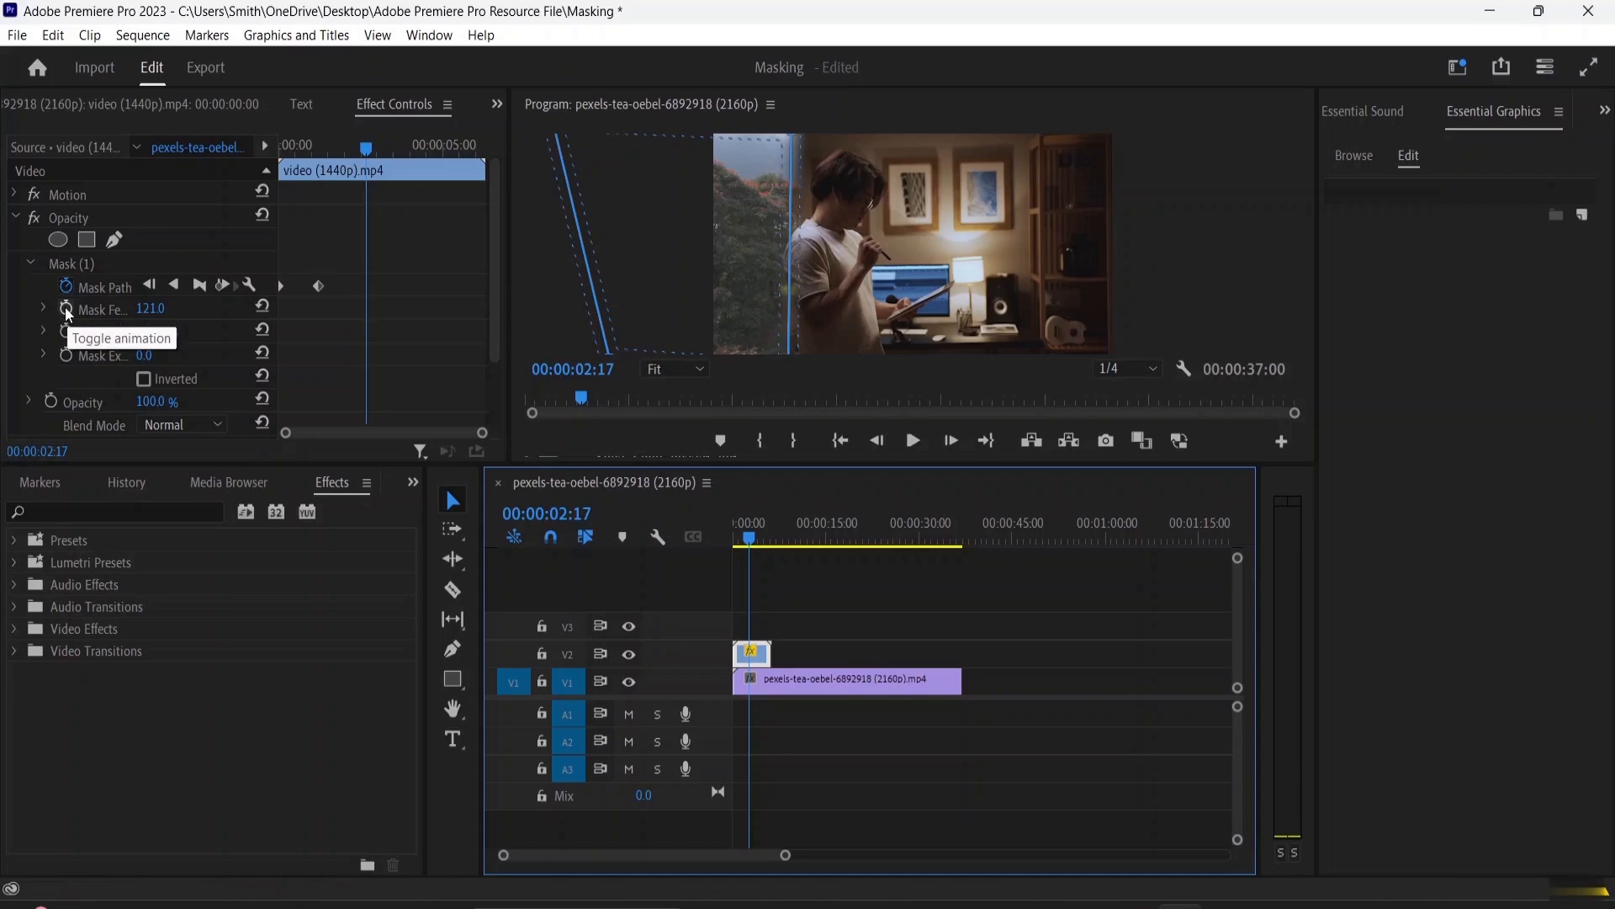
pyautogui.moveTo(371, 152); pyautogui.dragTo(216, 166)
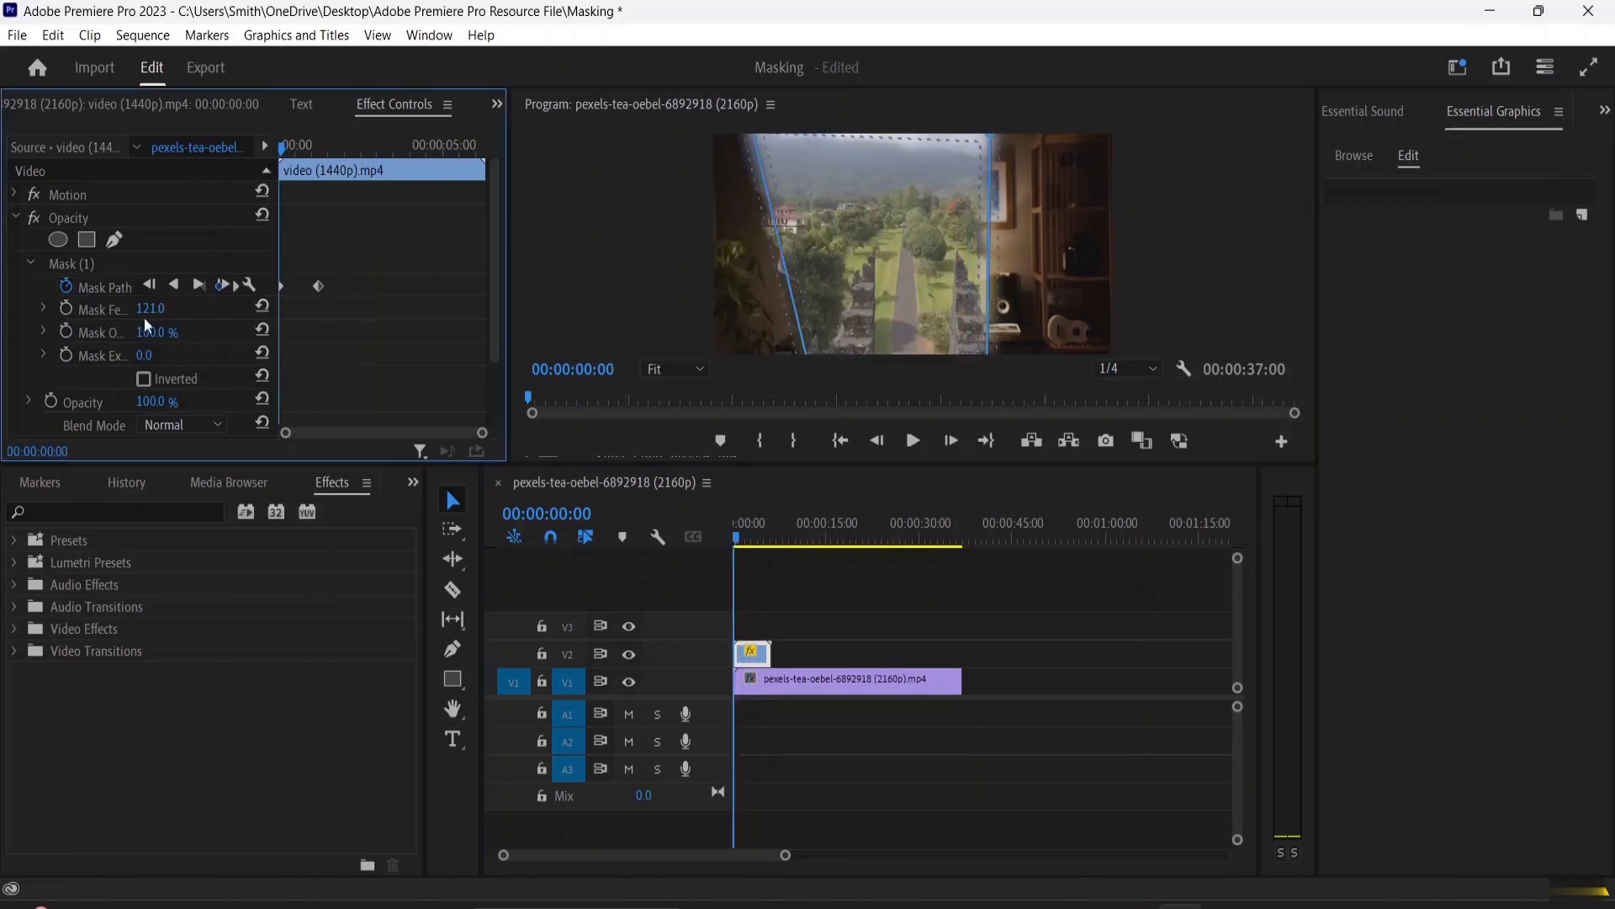
pyautogui.moveTo(150, 310)
pyautogui.mouseDown()
pyautogui.moveTo(85, 309)
pyautogui.moveTo(165, 312)
pyautogui.mouseUp()
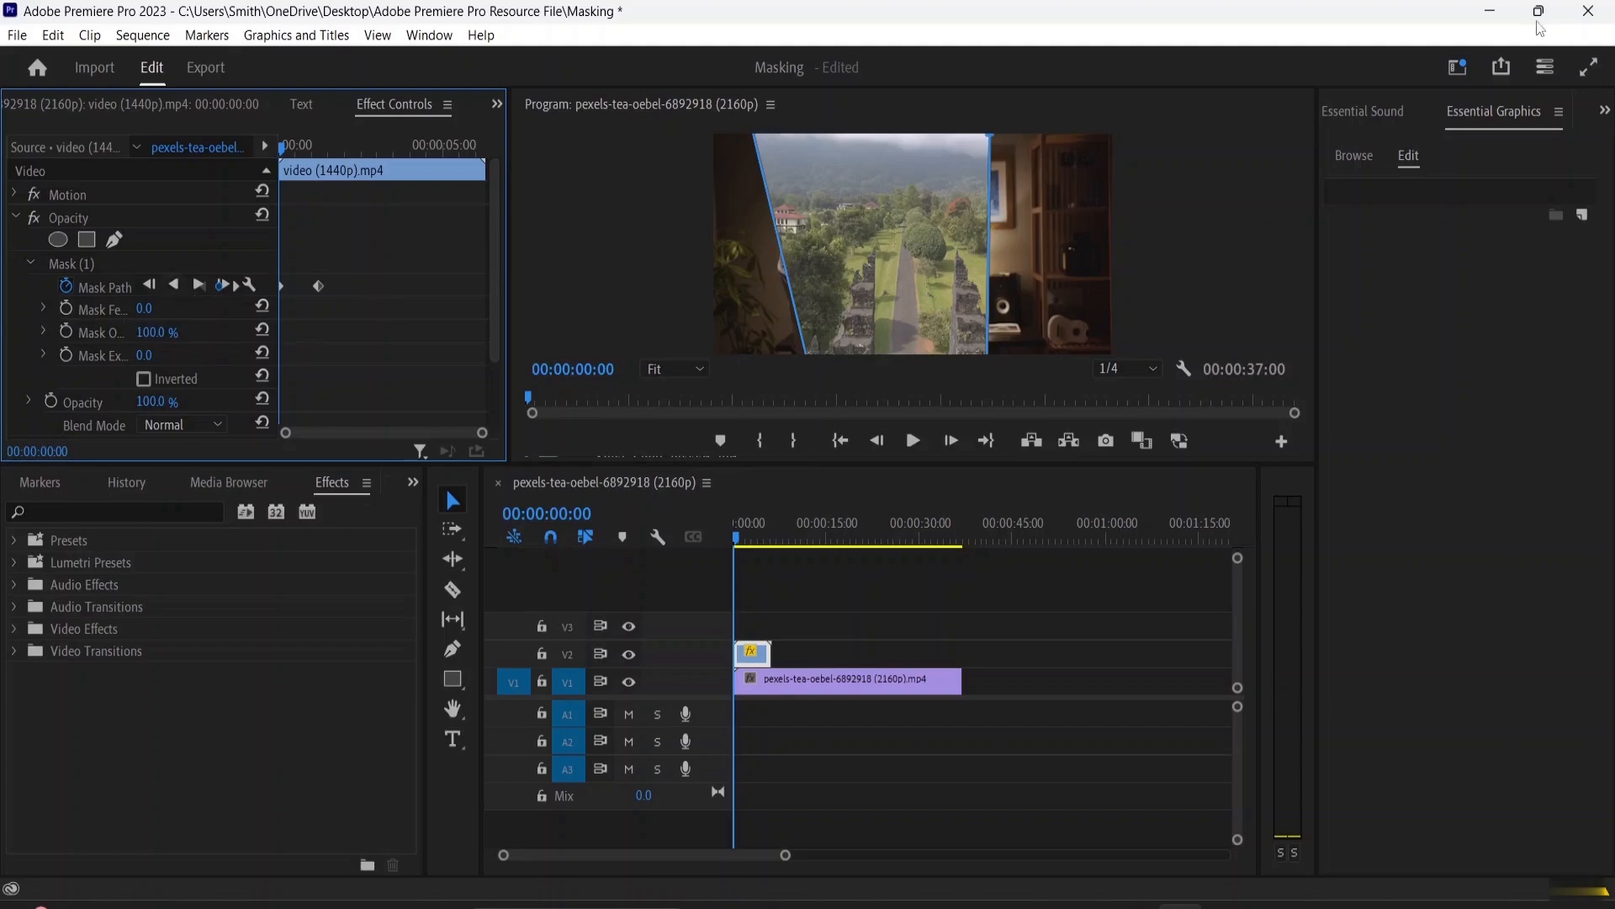
pyautogui.rightClick(1043, 215)
pyautogui.click(1042, 115)
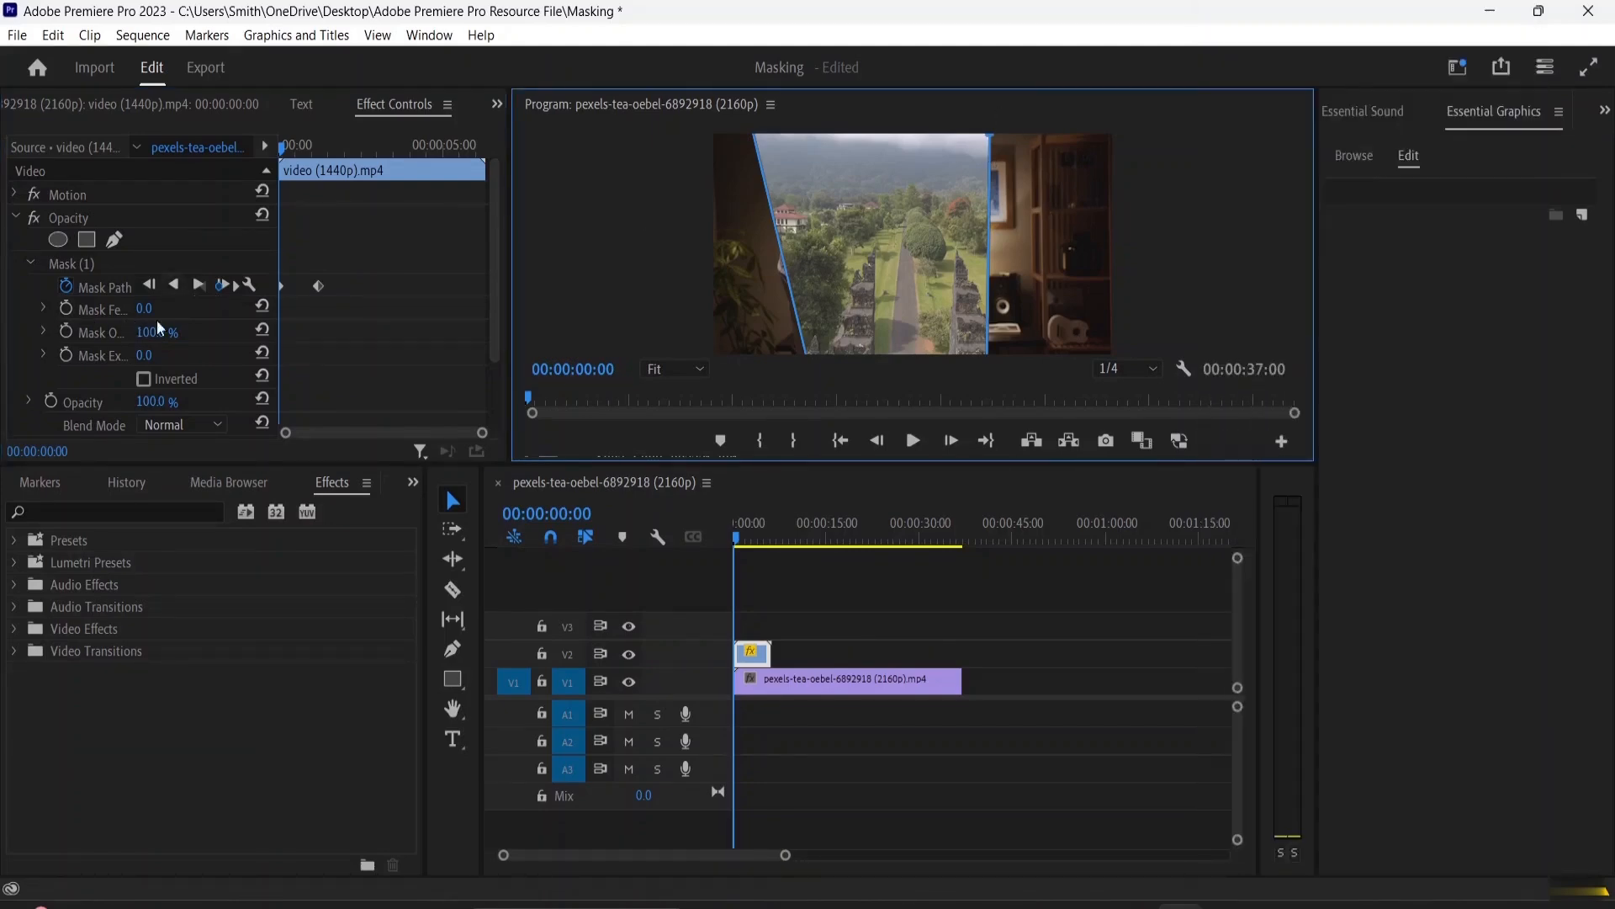
pyautogui.click(66, 310)
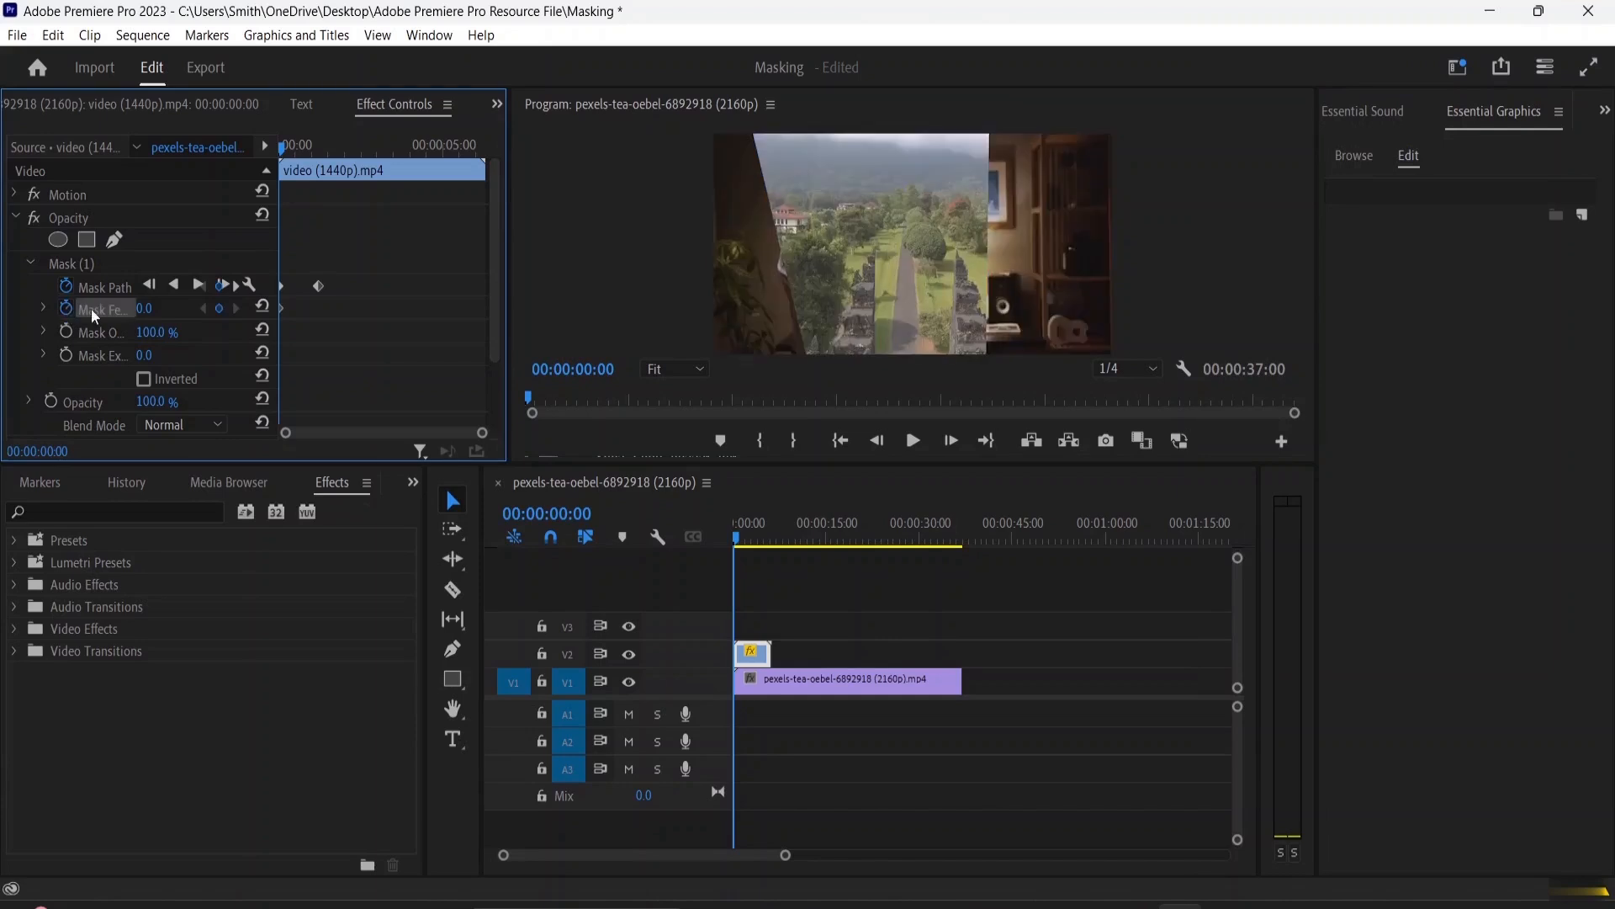
pyautogui.moveTo(283, 159); pyautogui.dragTo(319, 176)
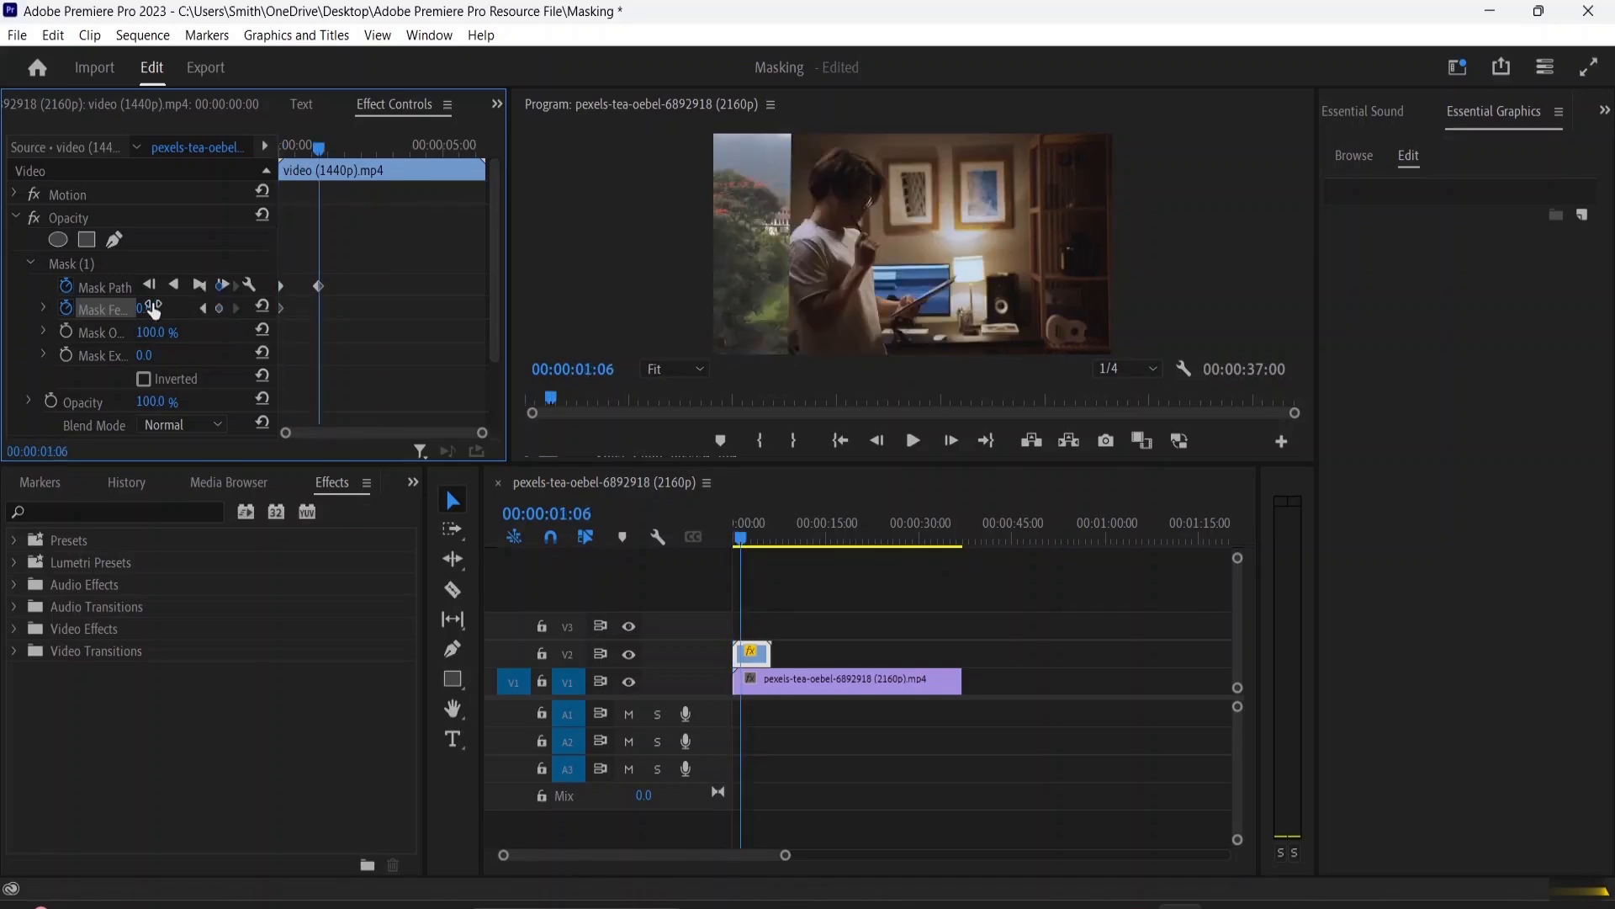
pyautogui.moveTo(149, 315); pyautogui.dragTo(276, 315)
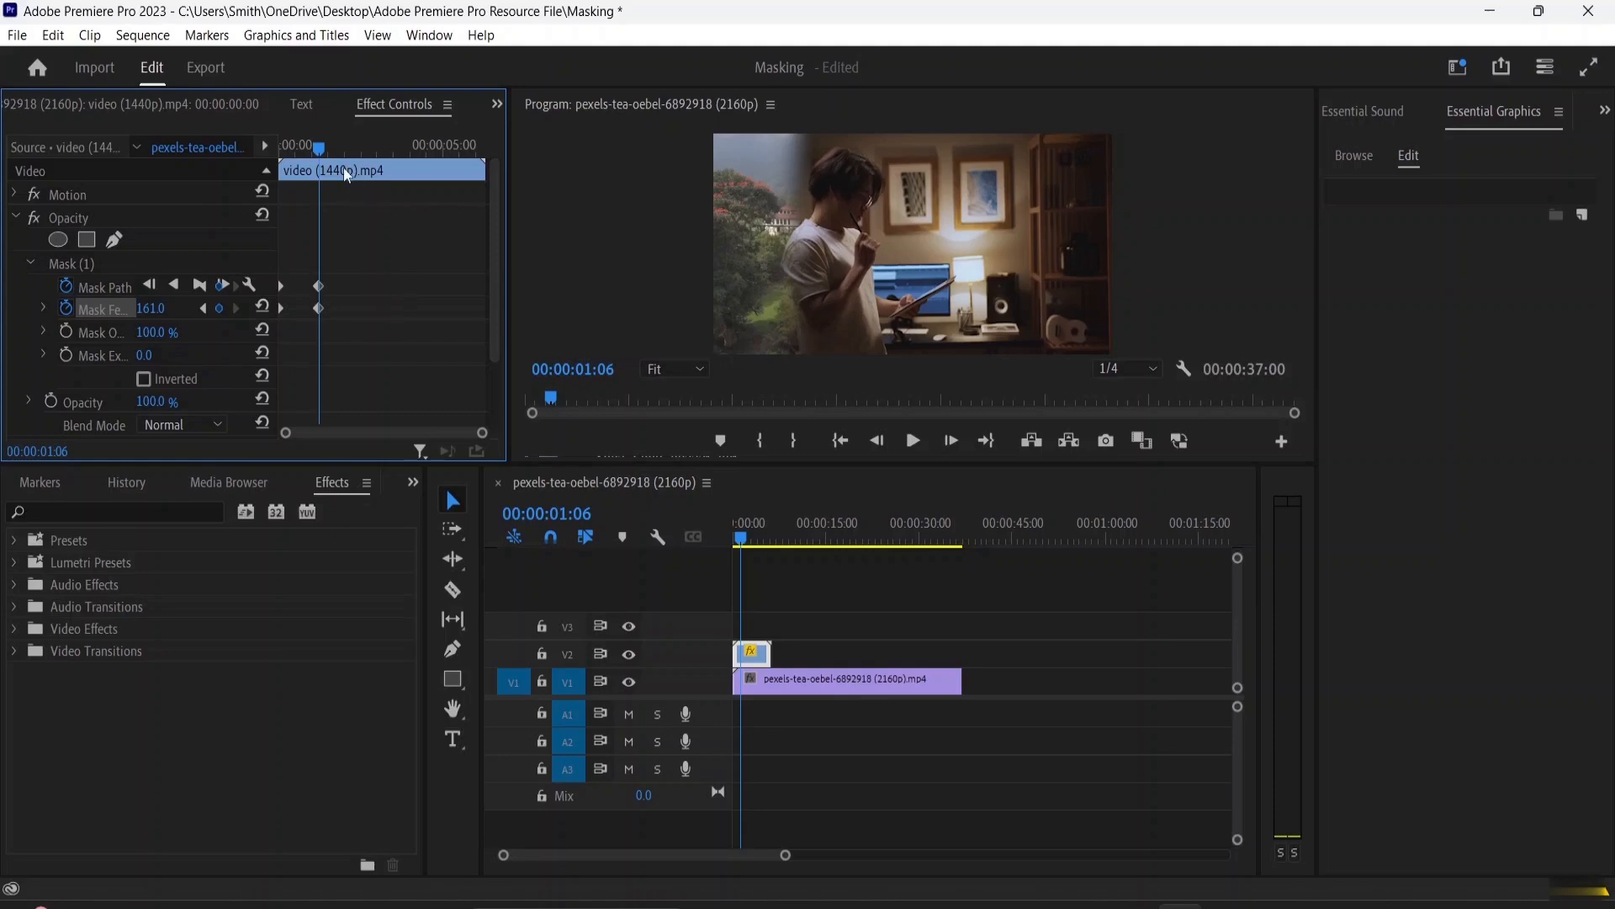
# Keyframe the mask's opacity from 100% at 00:00:02:13 to 55% at 00:00:02:23.
pyautogui.moveTo(320, 149); pyautogui.dragTo(360, 162)
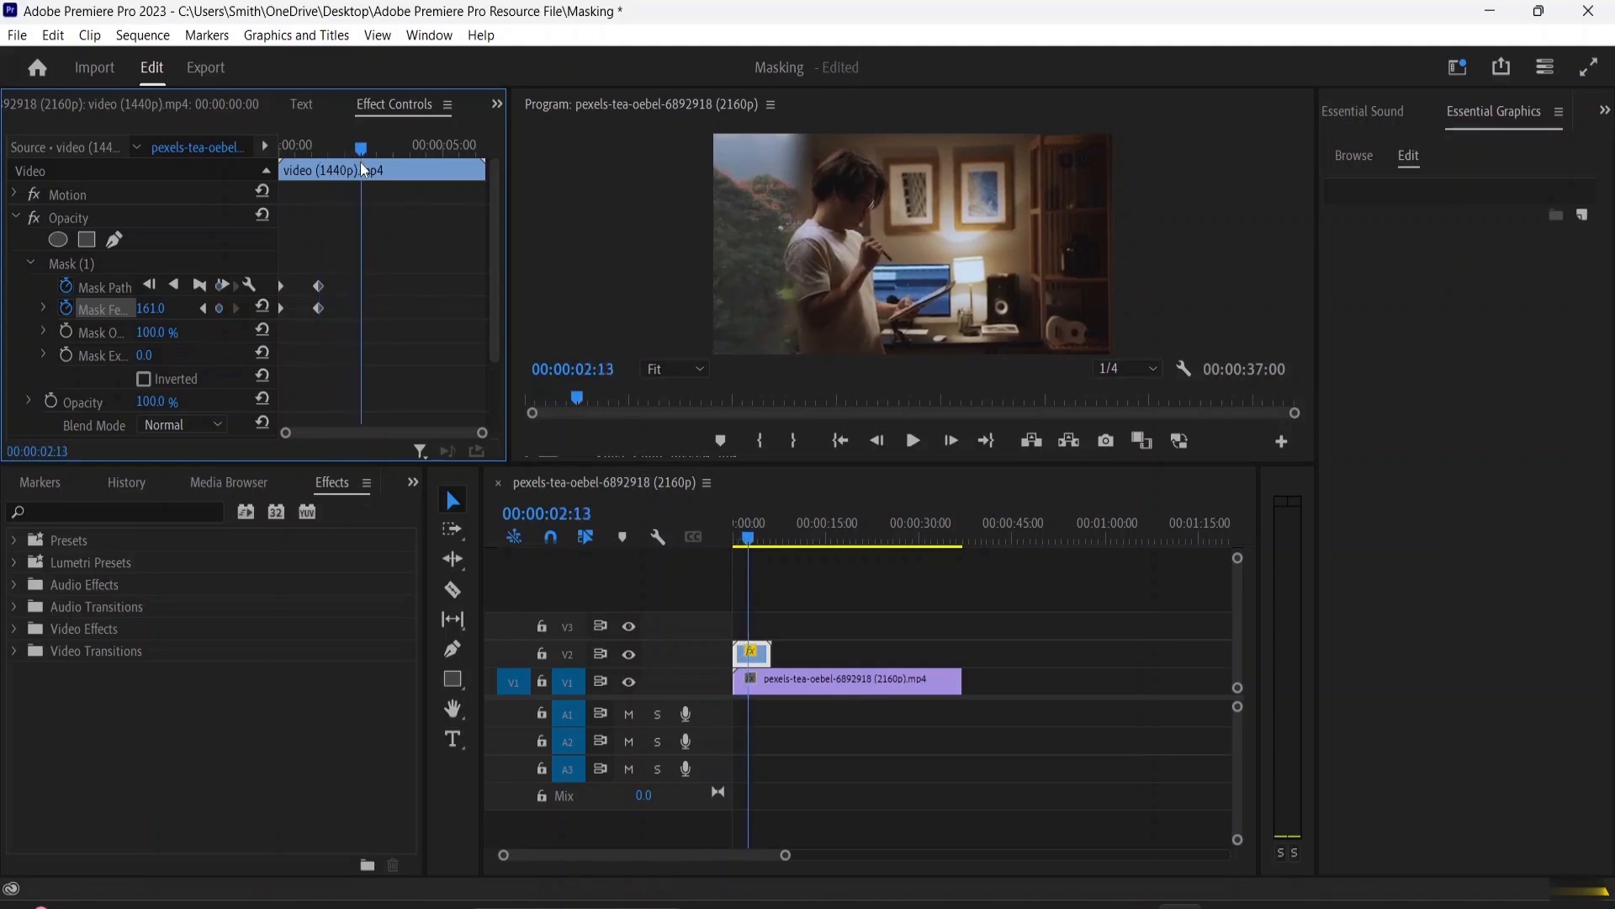
pyautogui.click(66, 332)
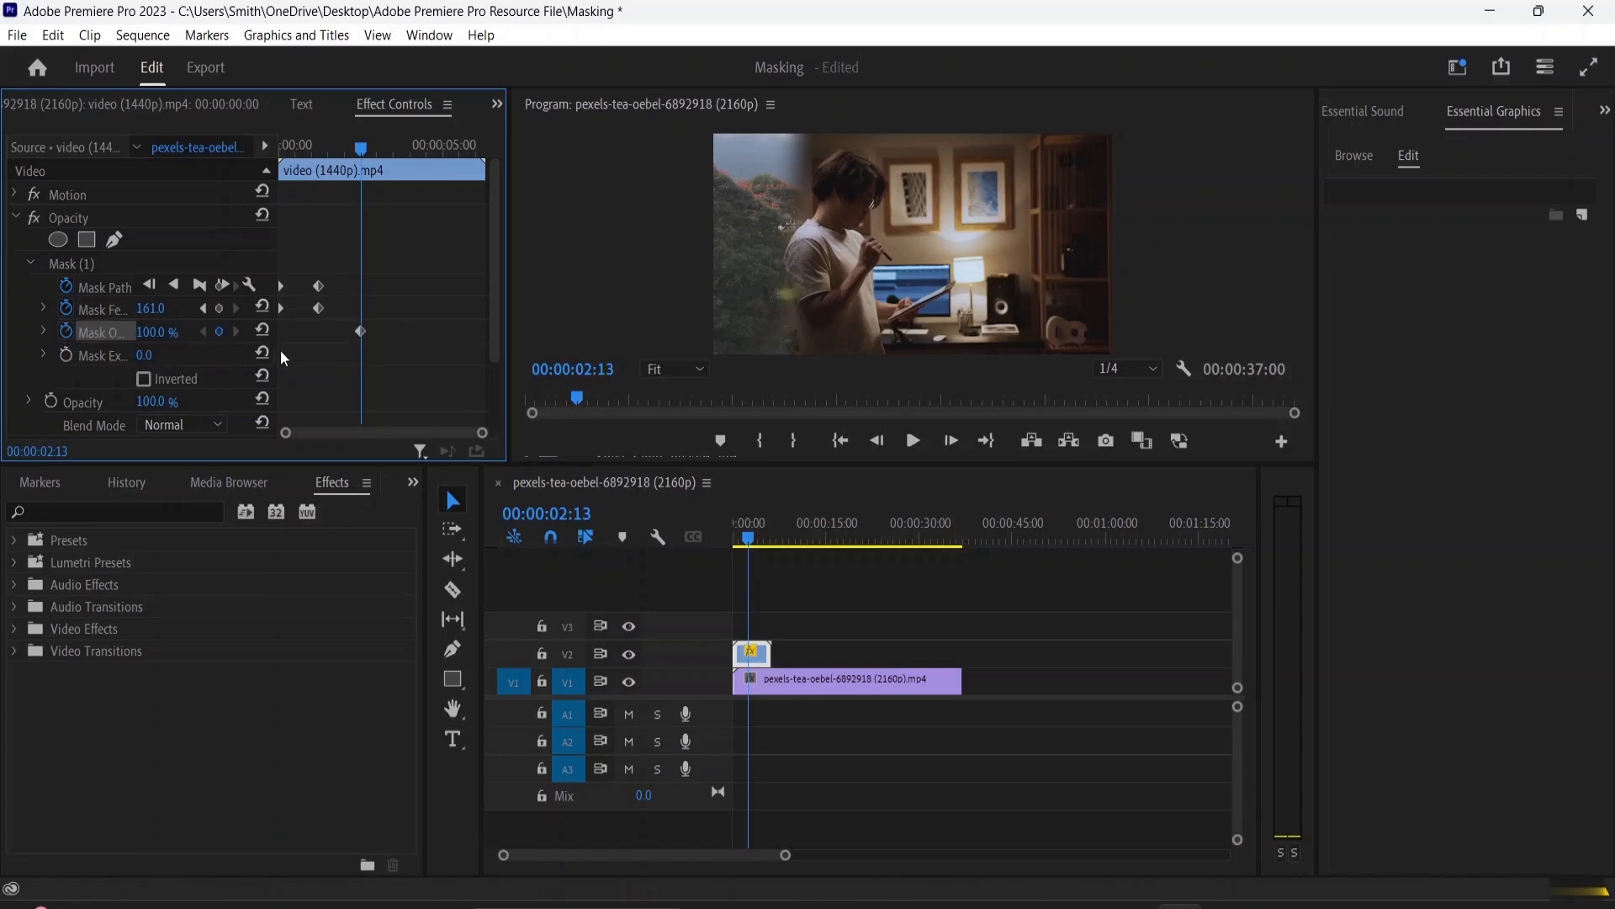
pyautogui.moveTo(361, 153)
pyautogui.mouseDown()
pyautogui.moveTo(396, 155)
pyautogui.moveTo(361, 164)
pyautogui.mouseUp()
pyautogui.hotkey('shift', 'Right')
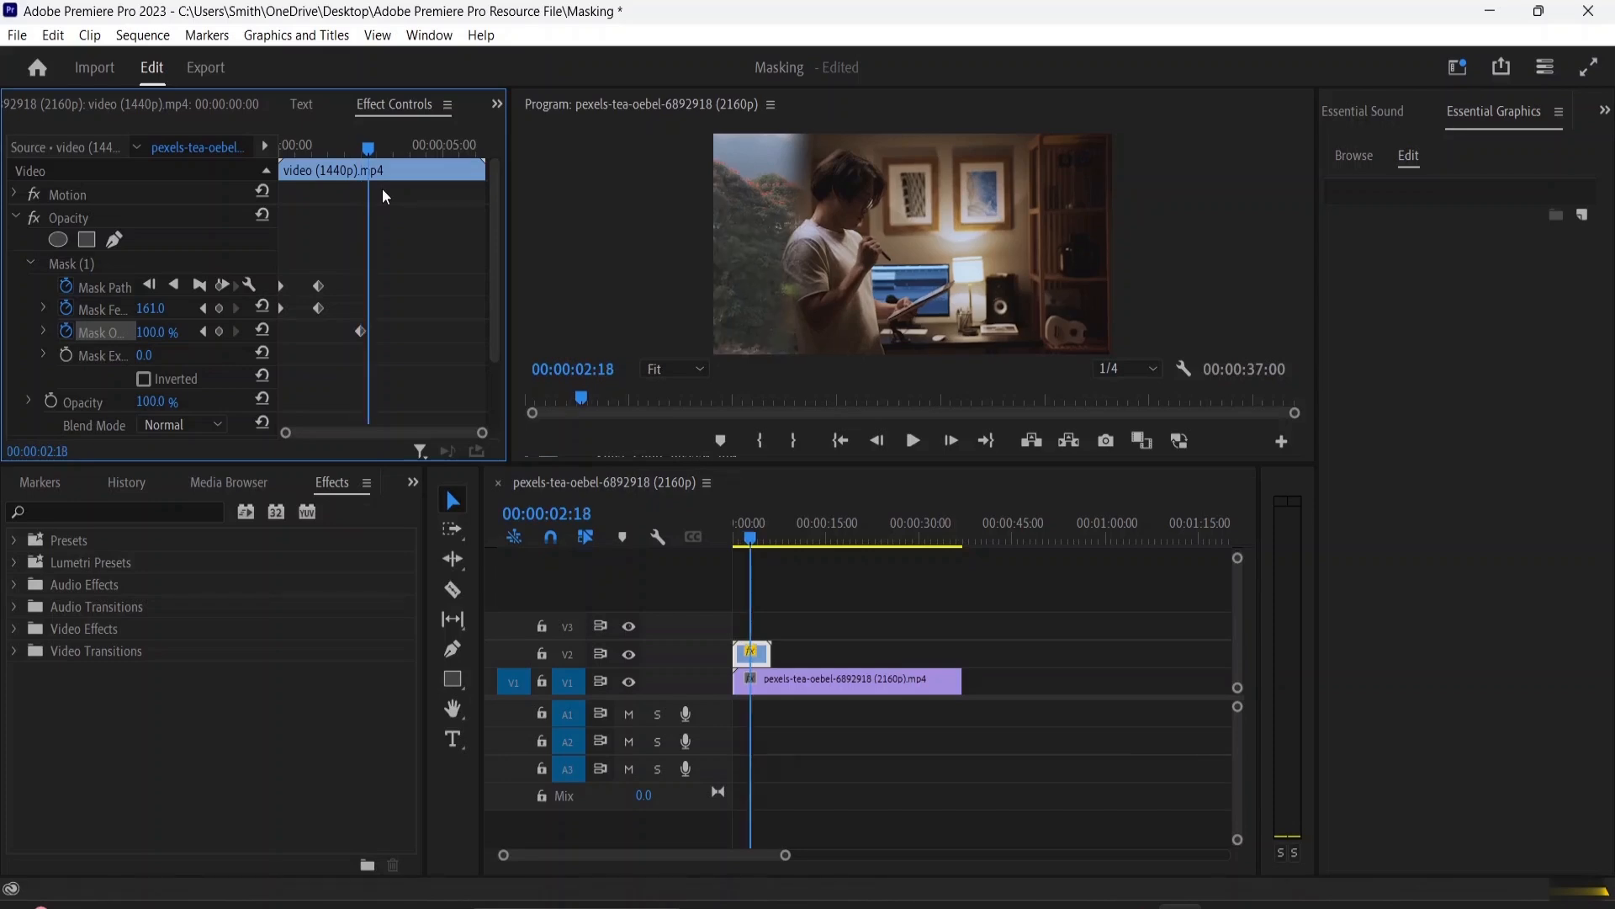
pyautogui.hotkey('shift', 'Right')
pyautogui.hotkey('shift', 'Right')
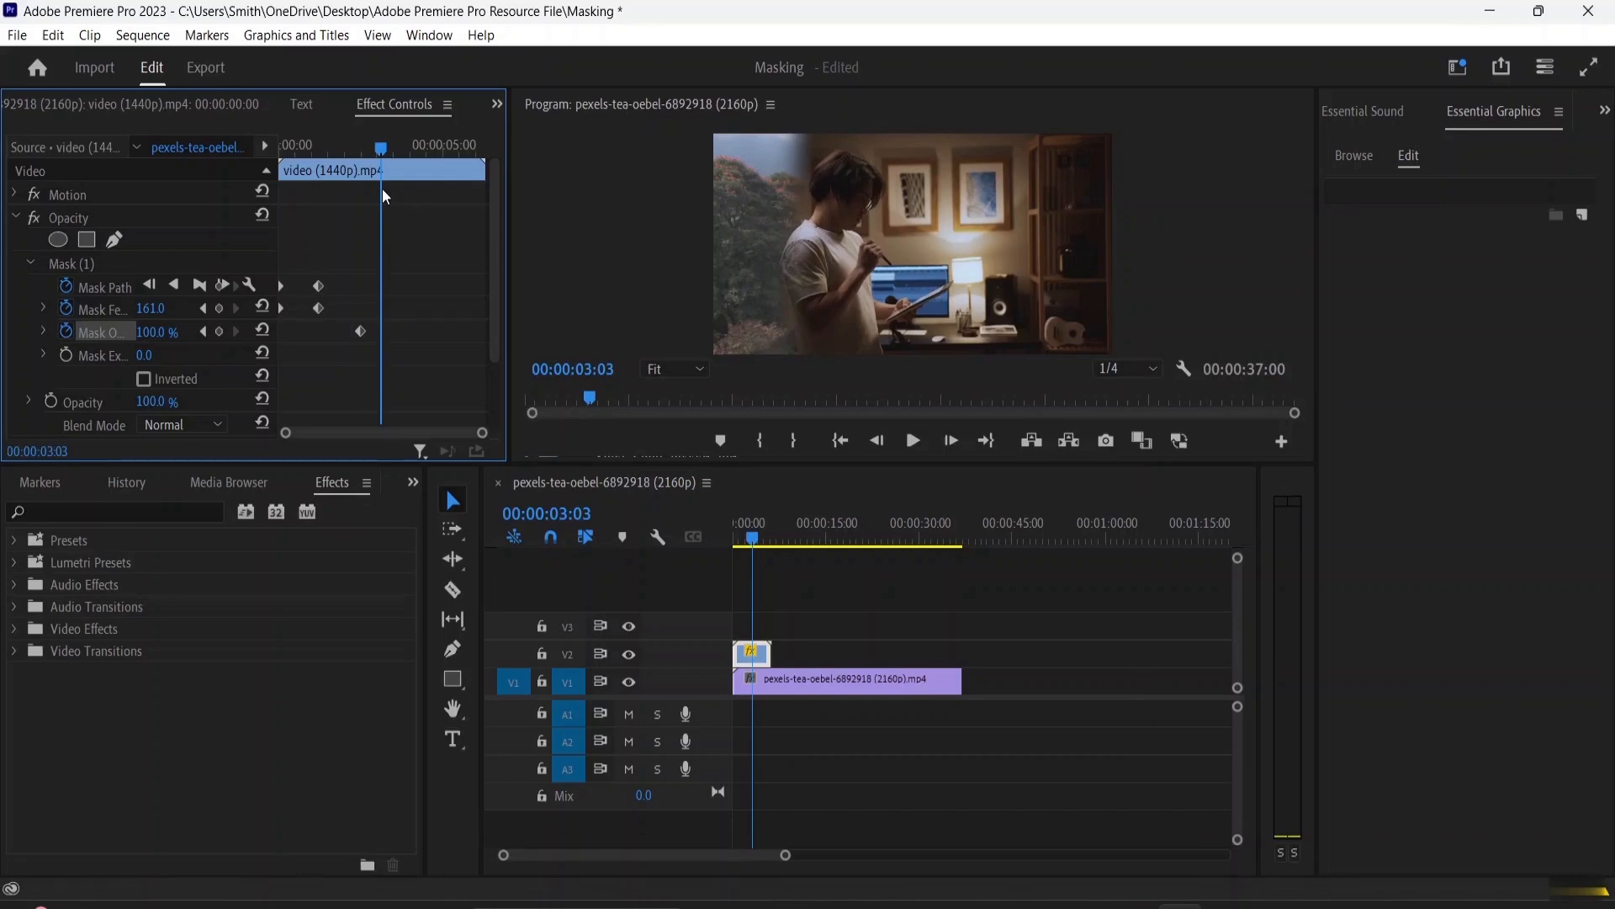
pyautogui.hotkey('shift', 'Left')
pyautogui.hotkey('shift', 'Left')
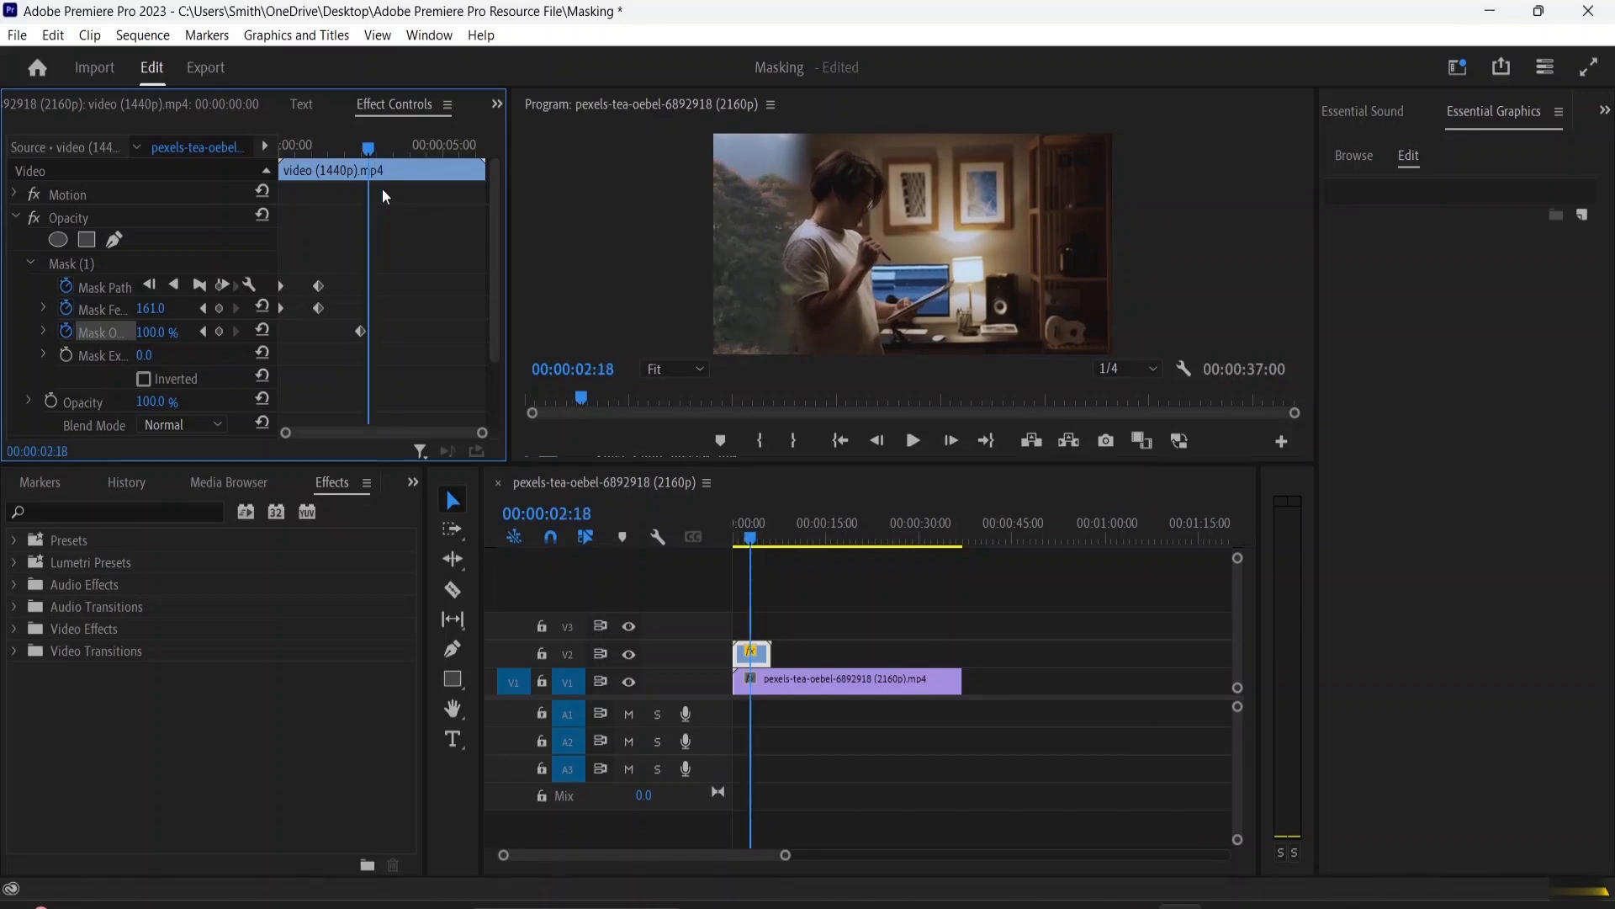
pyautogui.hotkey('shift', 'Left')
pyautogui.press('Right')
pyautogui.press('Right')
pyautogui.press('Right')
pyautogui.press('Right')
pyautogui.press('Right')
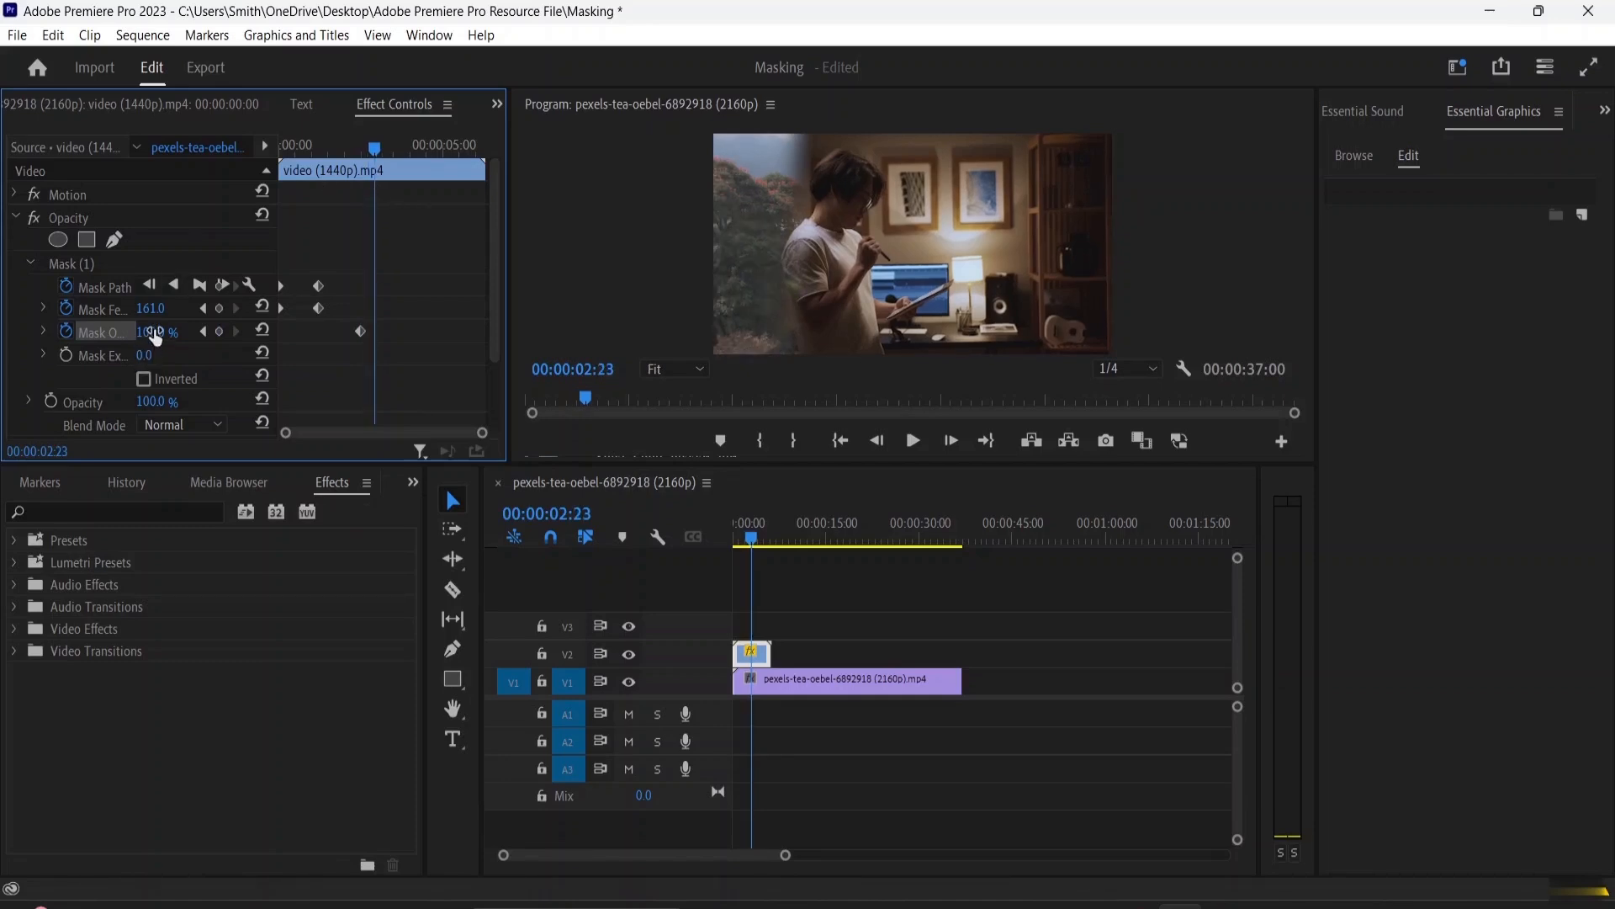
pyautogui.moveTo(155, 336); pyautogui.dragTo(117, 336)
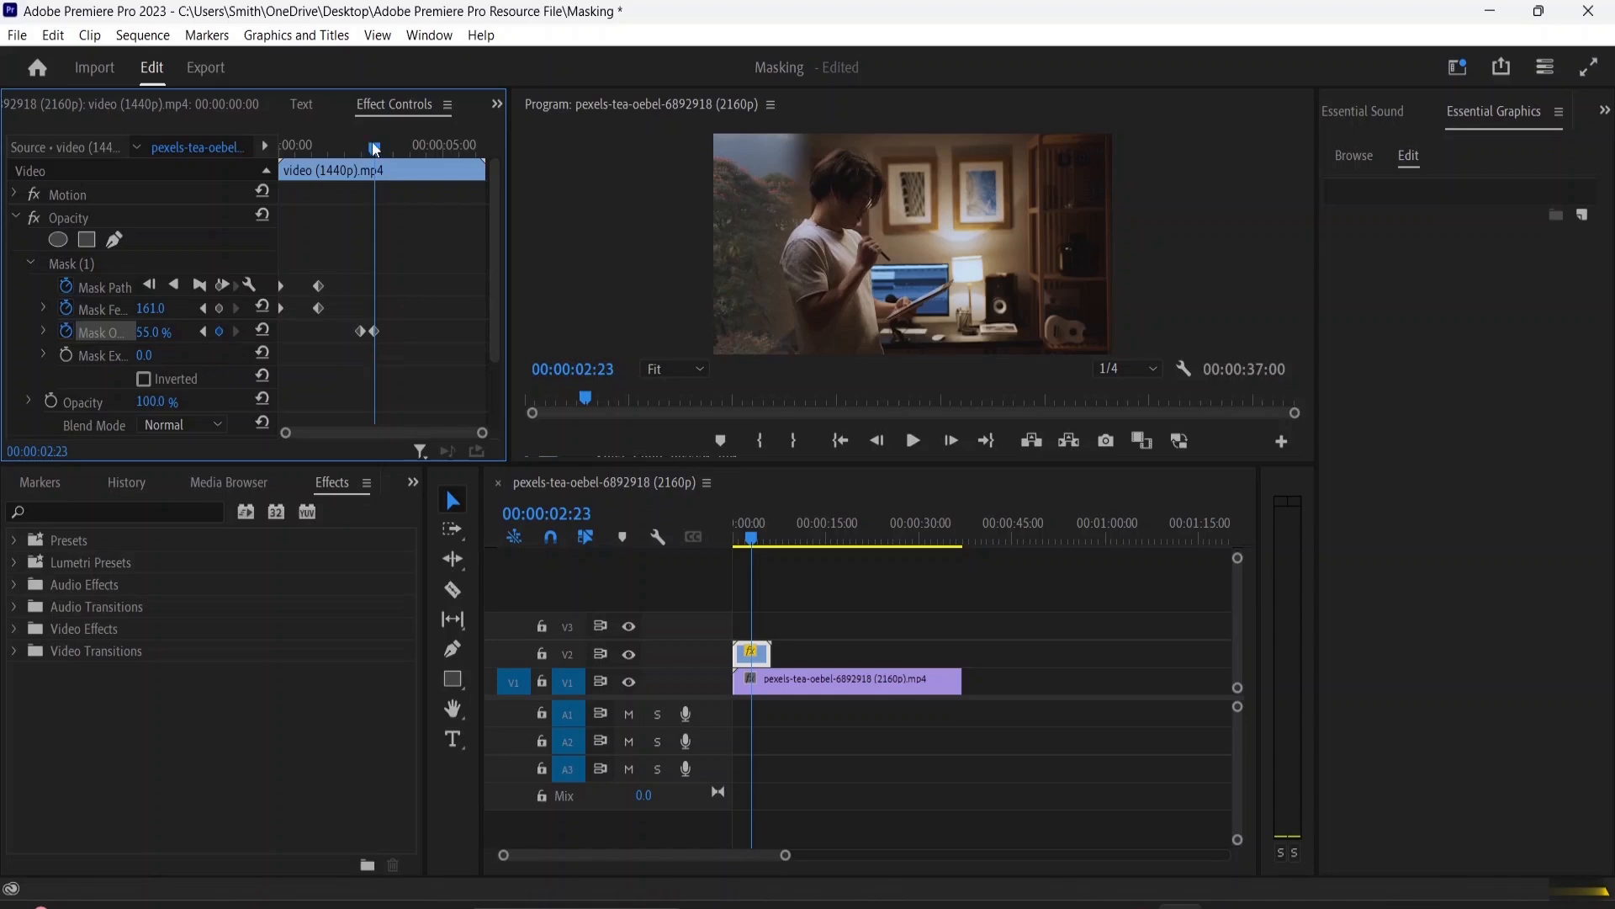
# Play the sequence from the start through the feather and mask opacity animation, and return the playhead to 00:00:00:00.
pyautogui.moveTo(375, 149); pyautogui.dragTo(154, 165)
pyautogui.press('space')
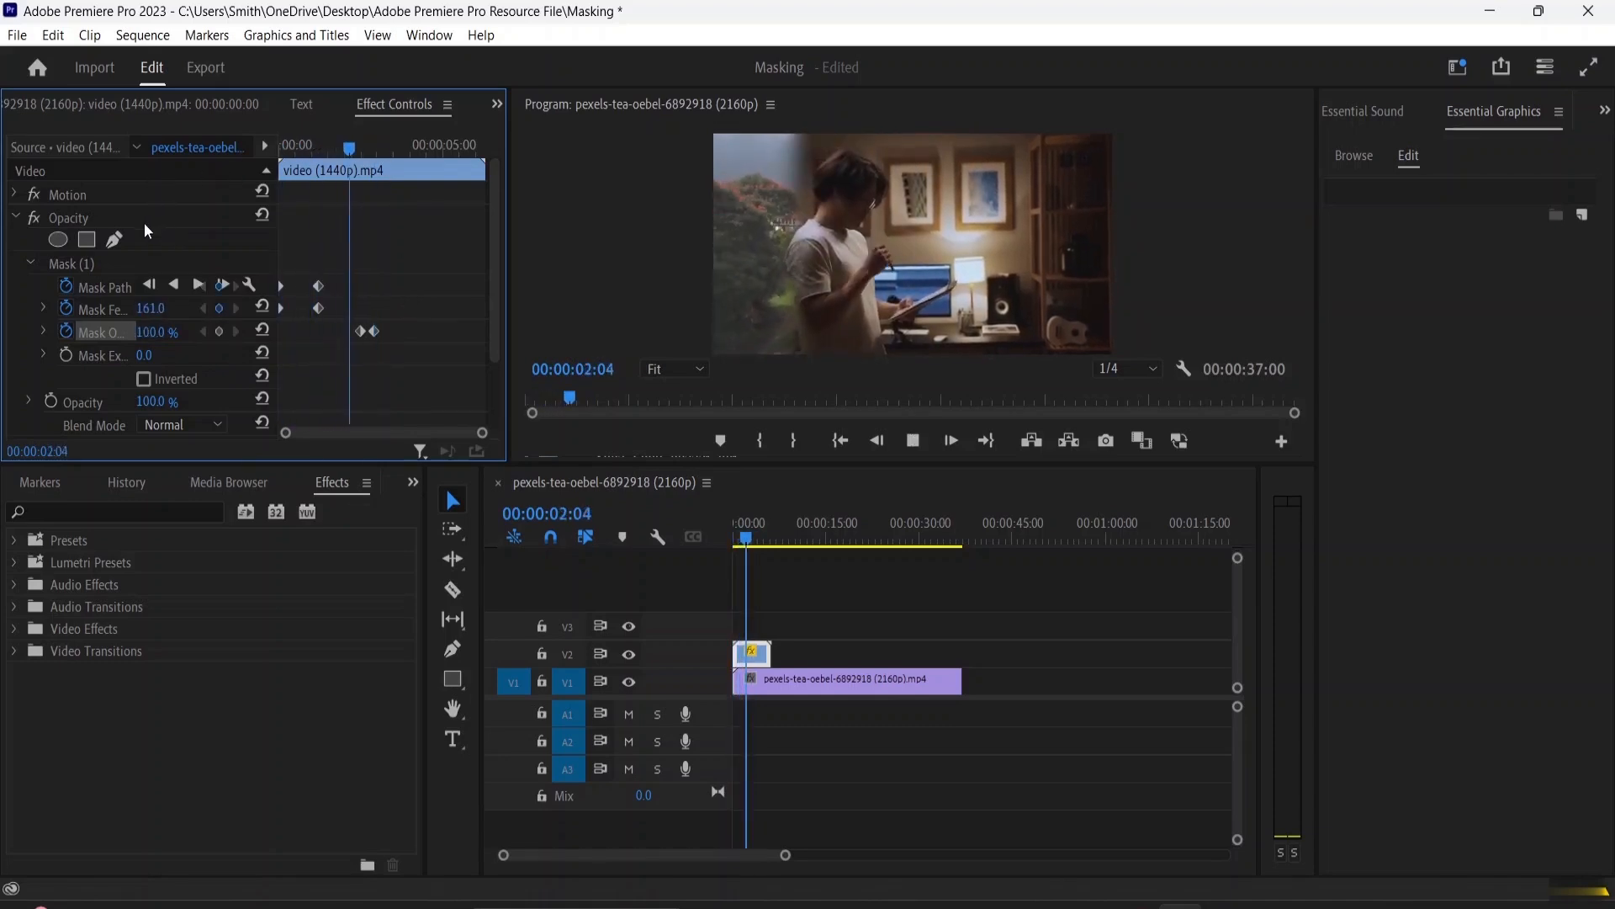
pyautogui.press('space')
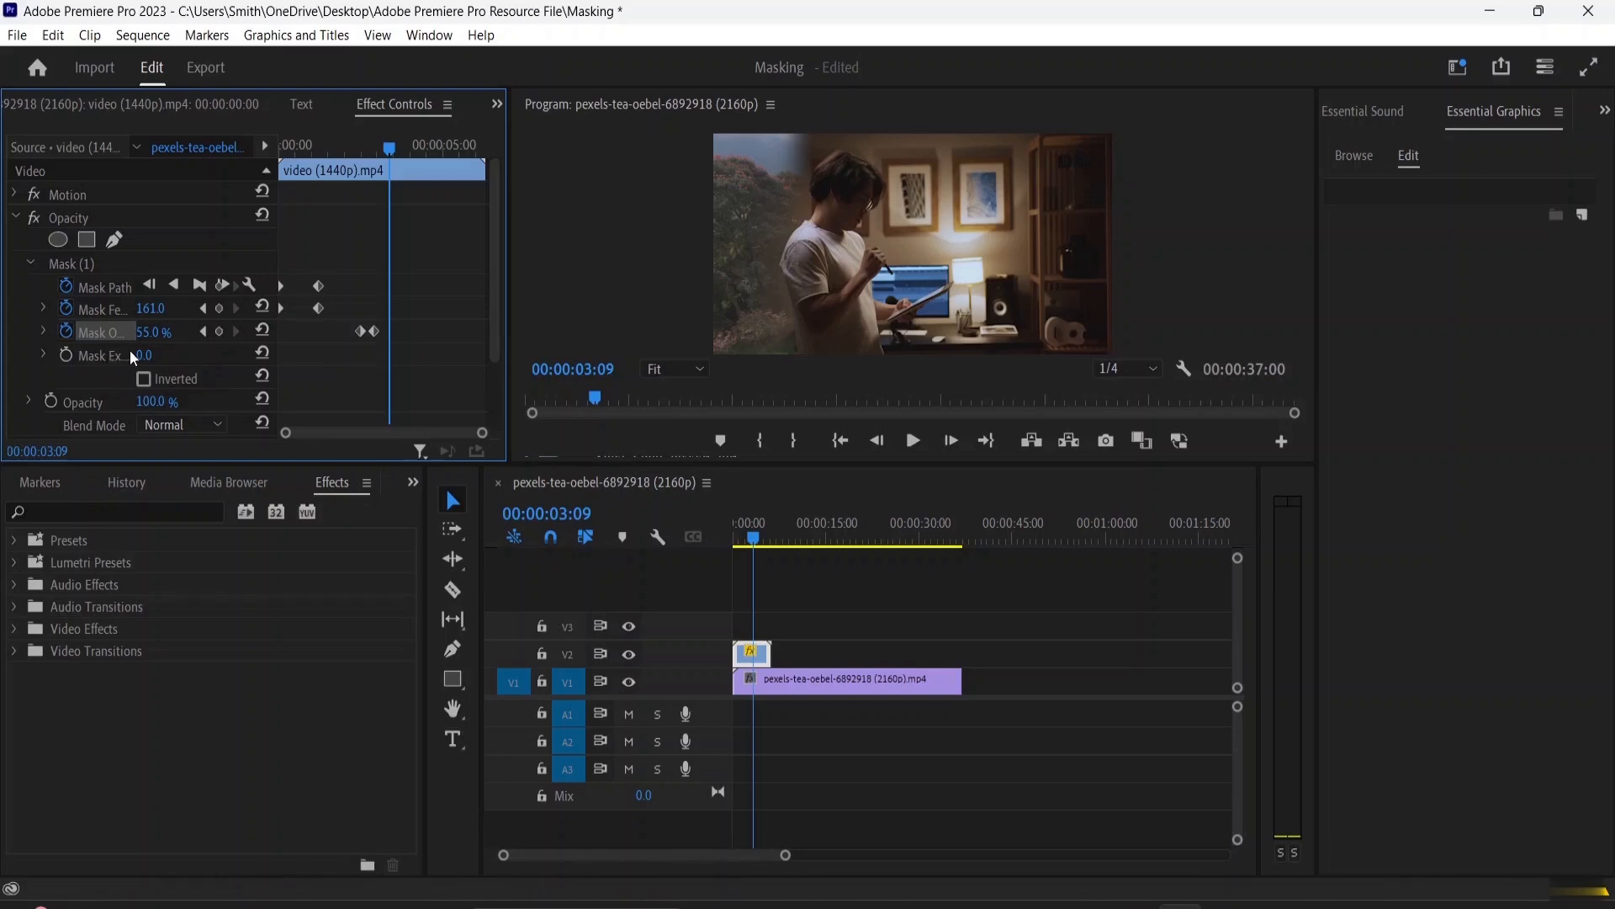
pyautogui.moveTo(389, 152); pyautogui.dragTo(252, 162)
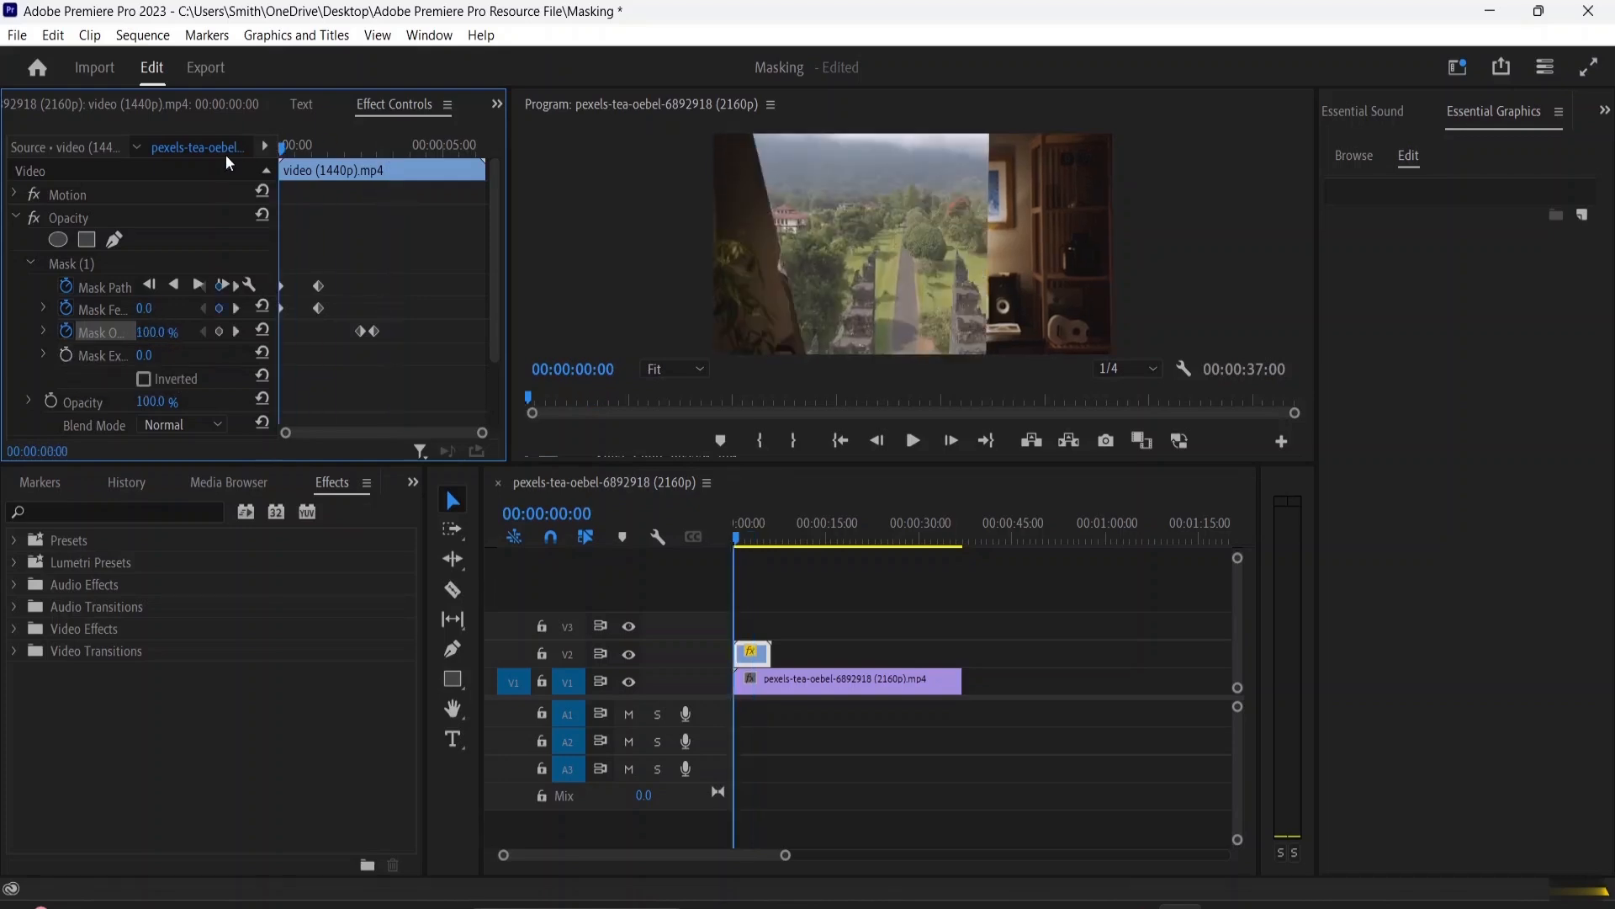
# Keyframe the mask's expansion from 0.0 at 00:00:02:24 to -580.0 at 00:00:03:21.
pyautogui.moveTo(225, 154); pyautogui.dragTo(376, 204)
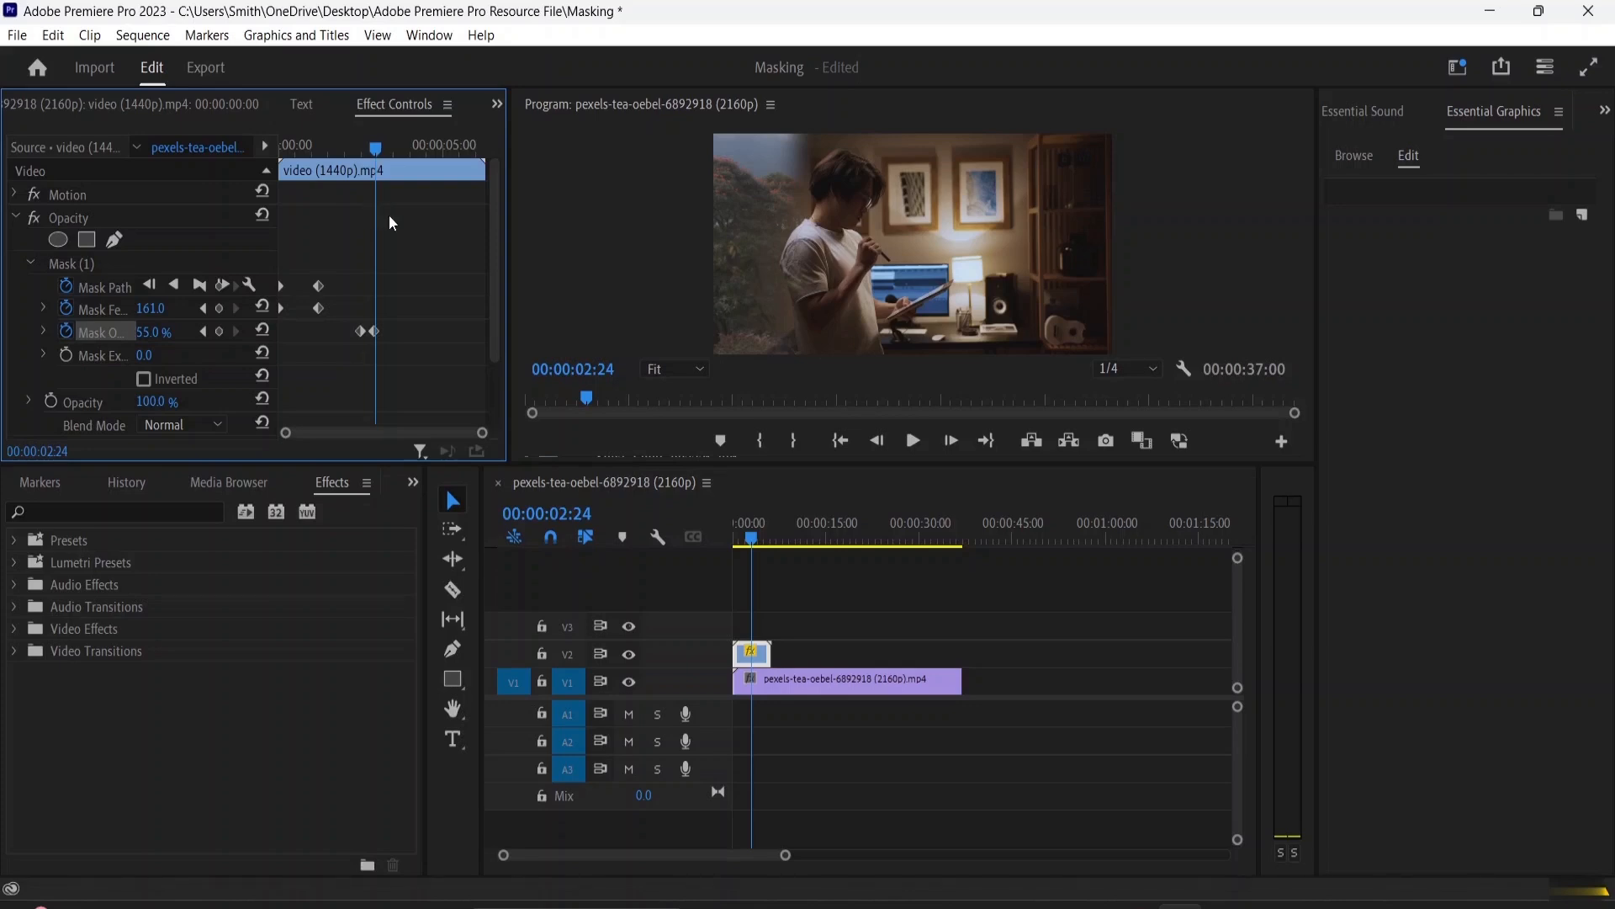
pyautogui.click(66, 354)
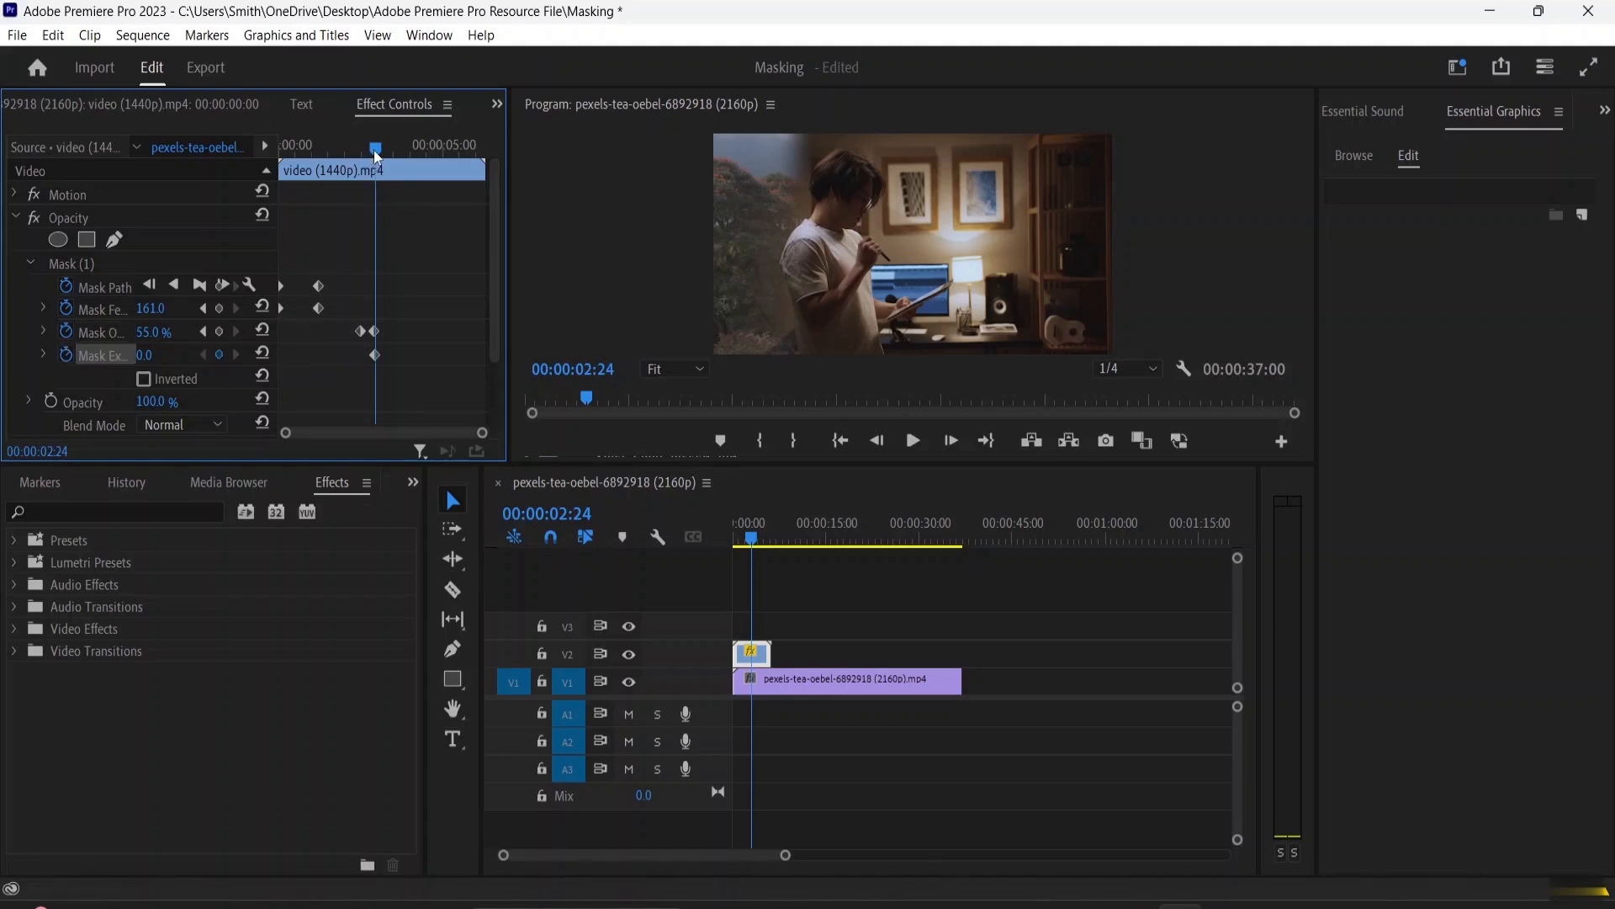
pyautogui.moveTo(376, 158); pyautogui.dragTo(408, 166)
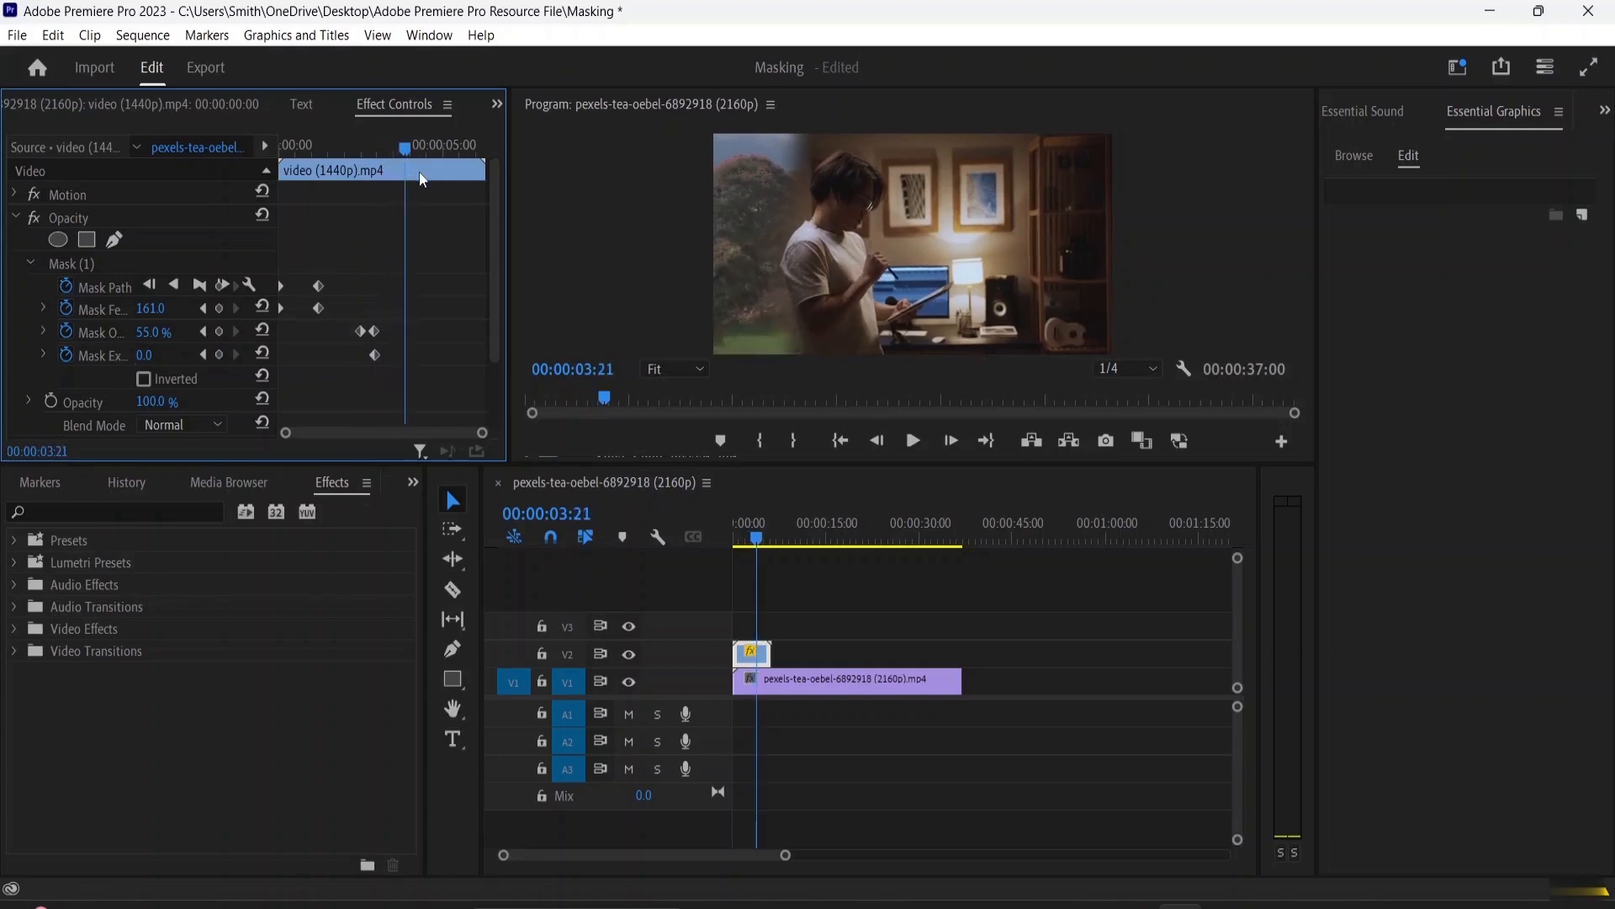
pyautogui.moveTo(144, 355); pyautogui.dragTo(7, 354)
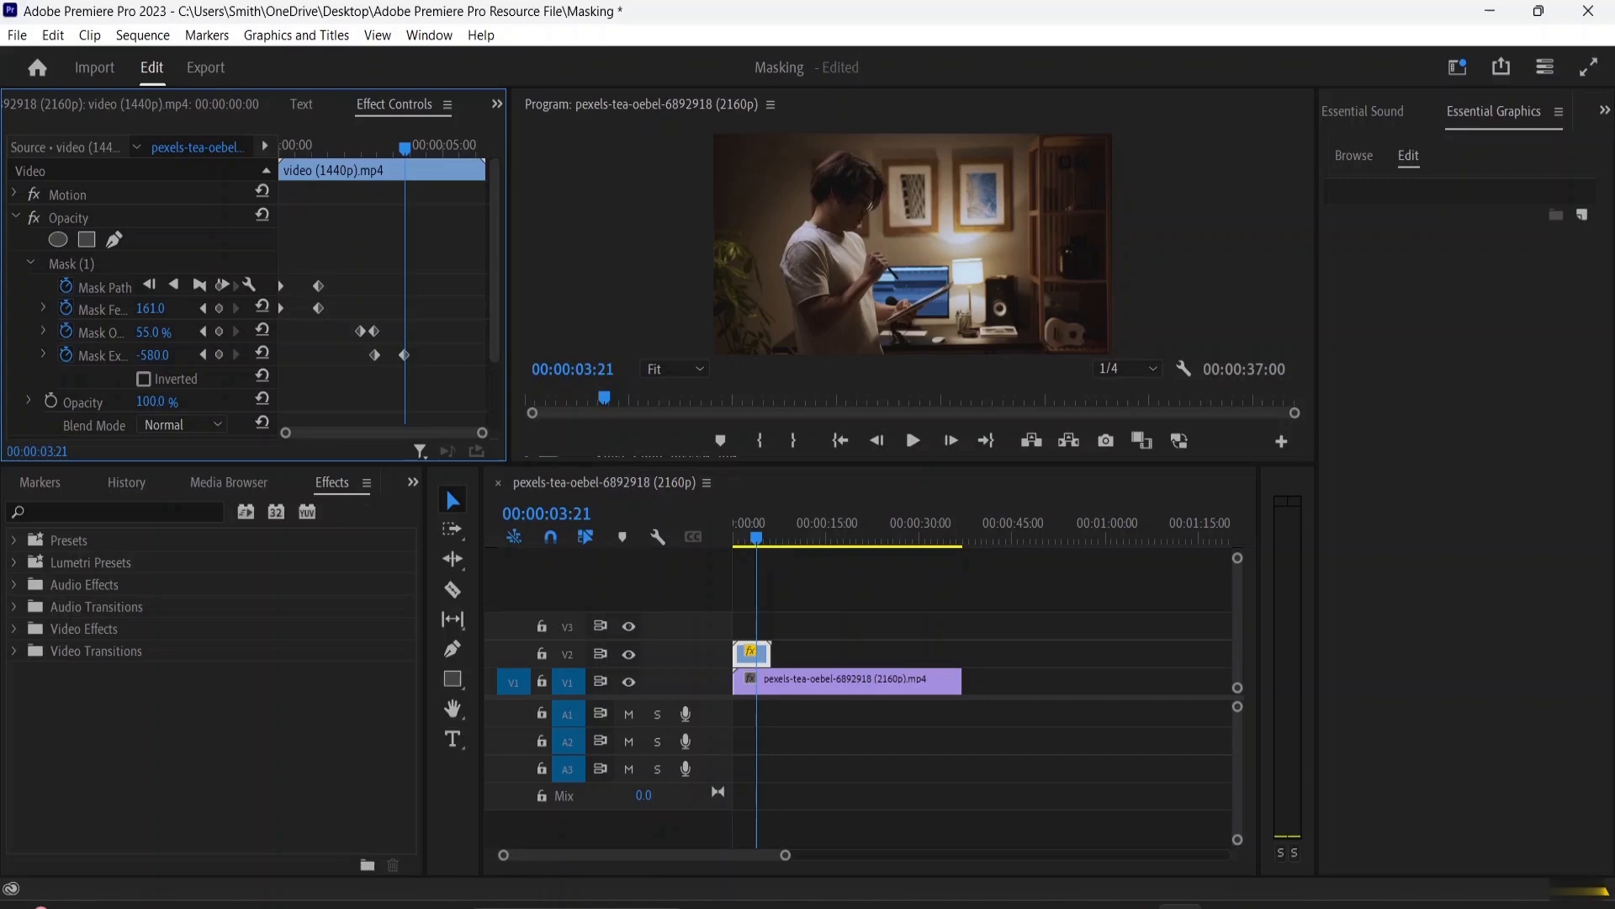
# Scrub the sequence past the last mask expansion keyframe and return the playhead to 00:00:00:00.
pyautogui.click(766, 541)
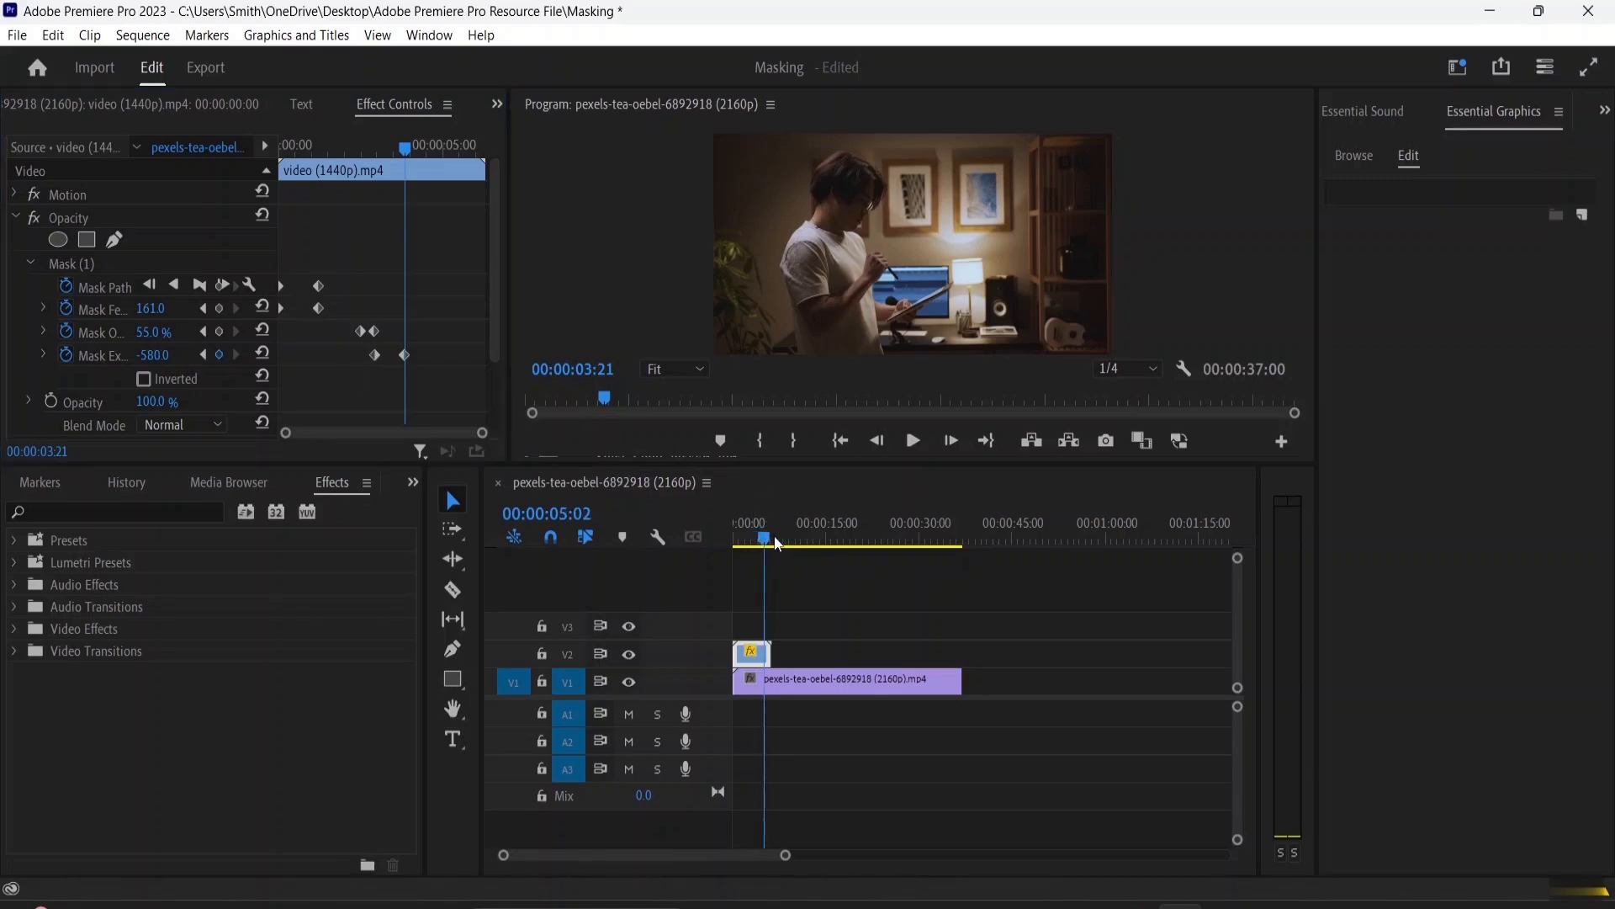
pyautogui.click(771, 541)
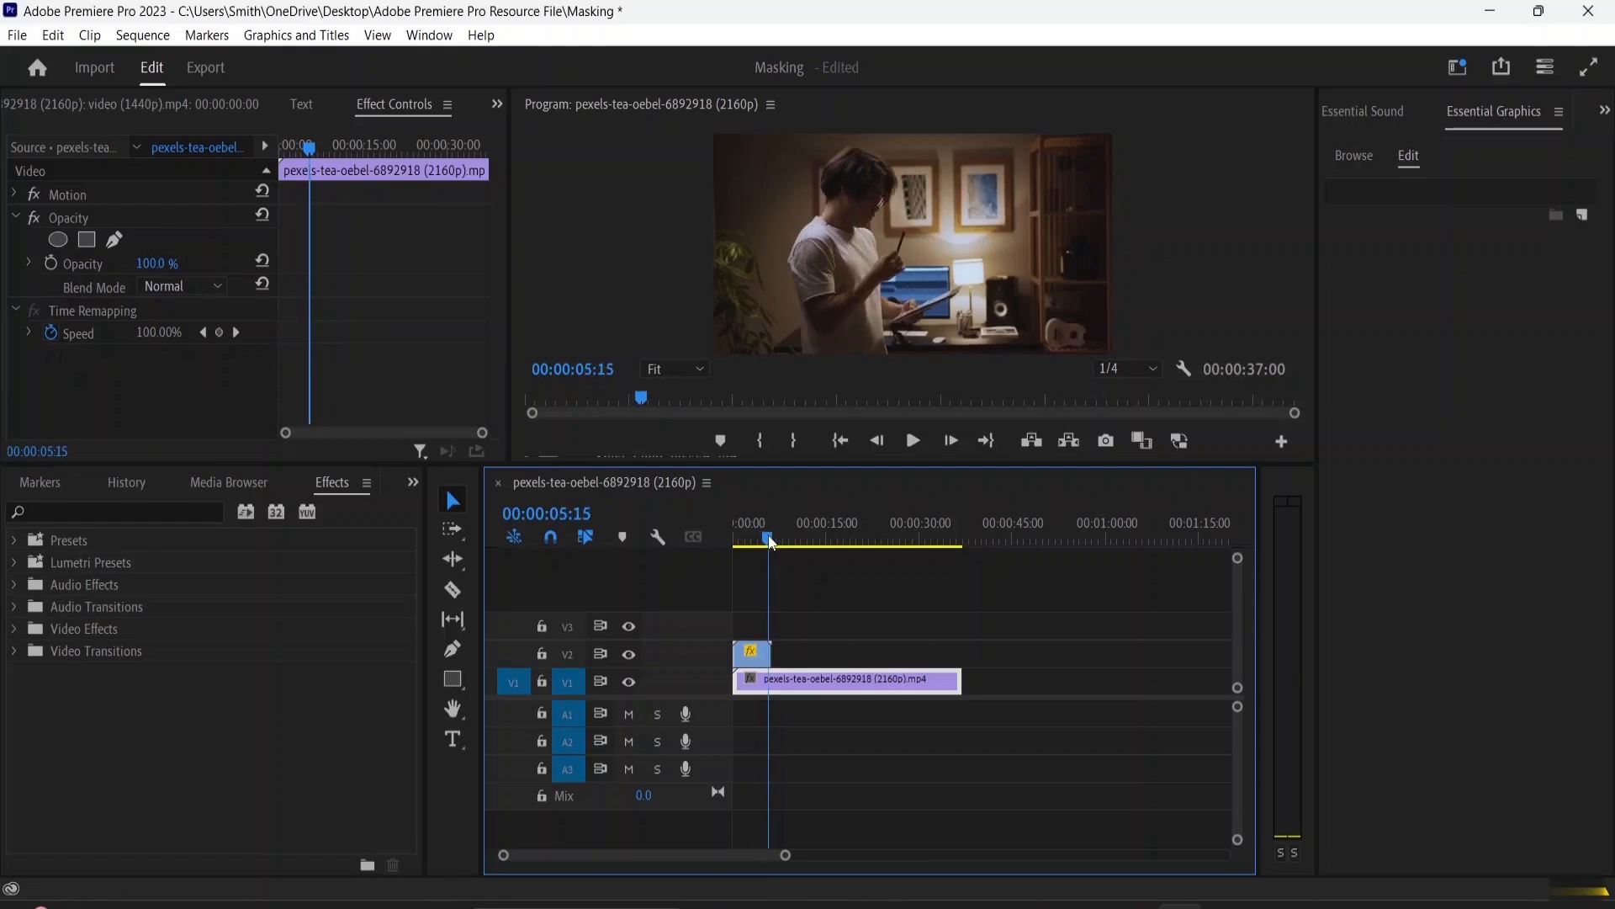
pyautogui.moveTo(771, 541); pyautogui.dragTo(735, 541)
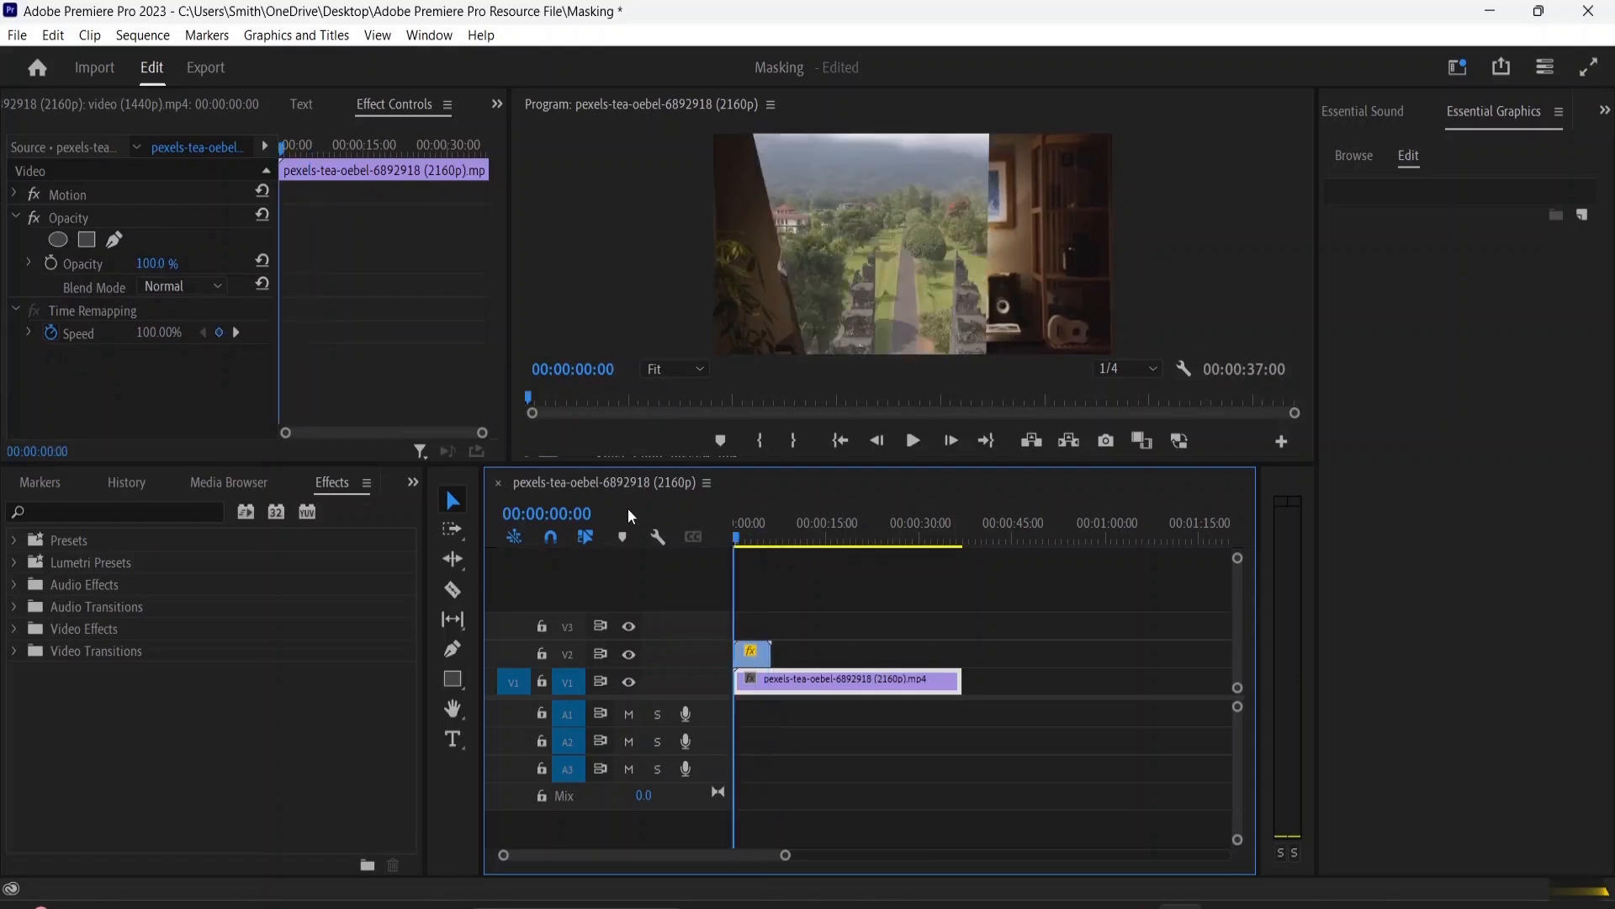
# Move the last mask expansion keyframe of the upper clip to 00:00:05:15.
pyautogui.click(757, 543)
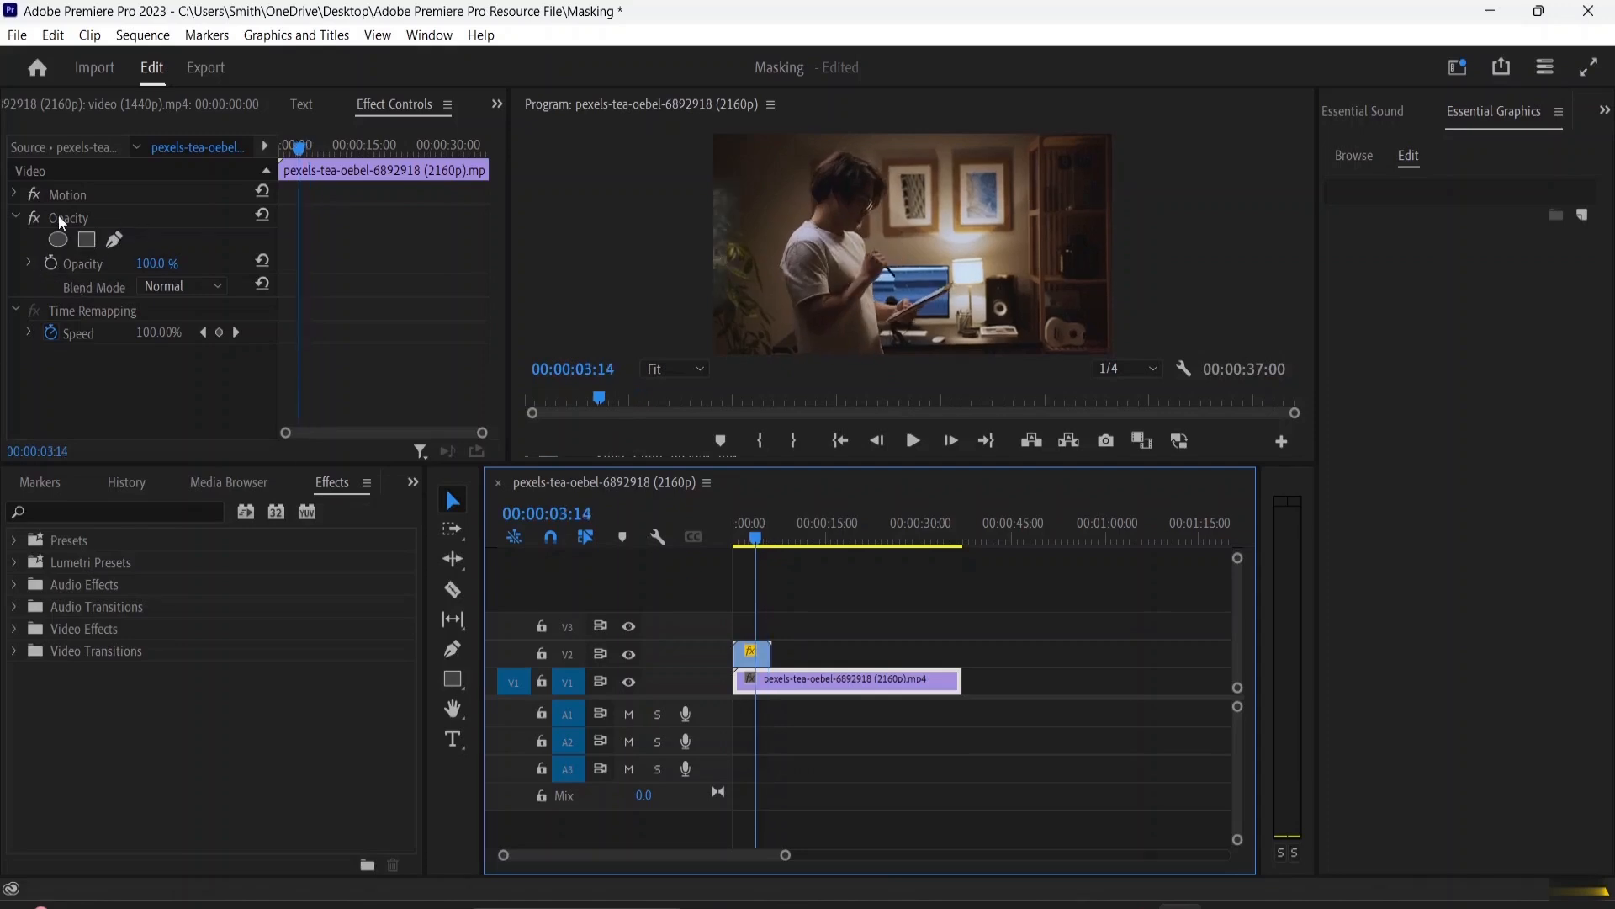
pyautogui.click(753, 656)
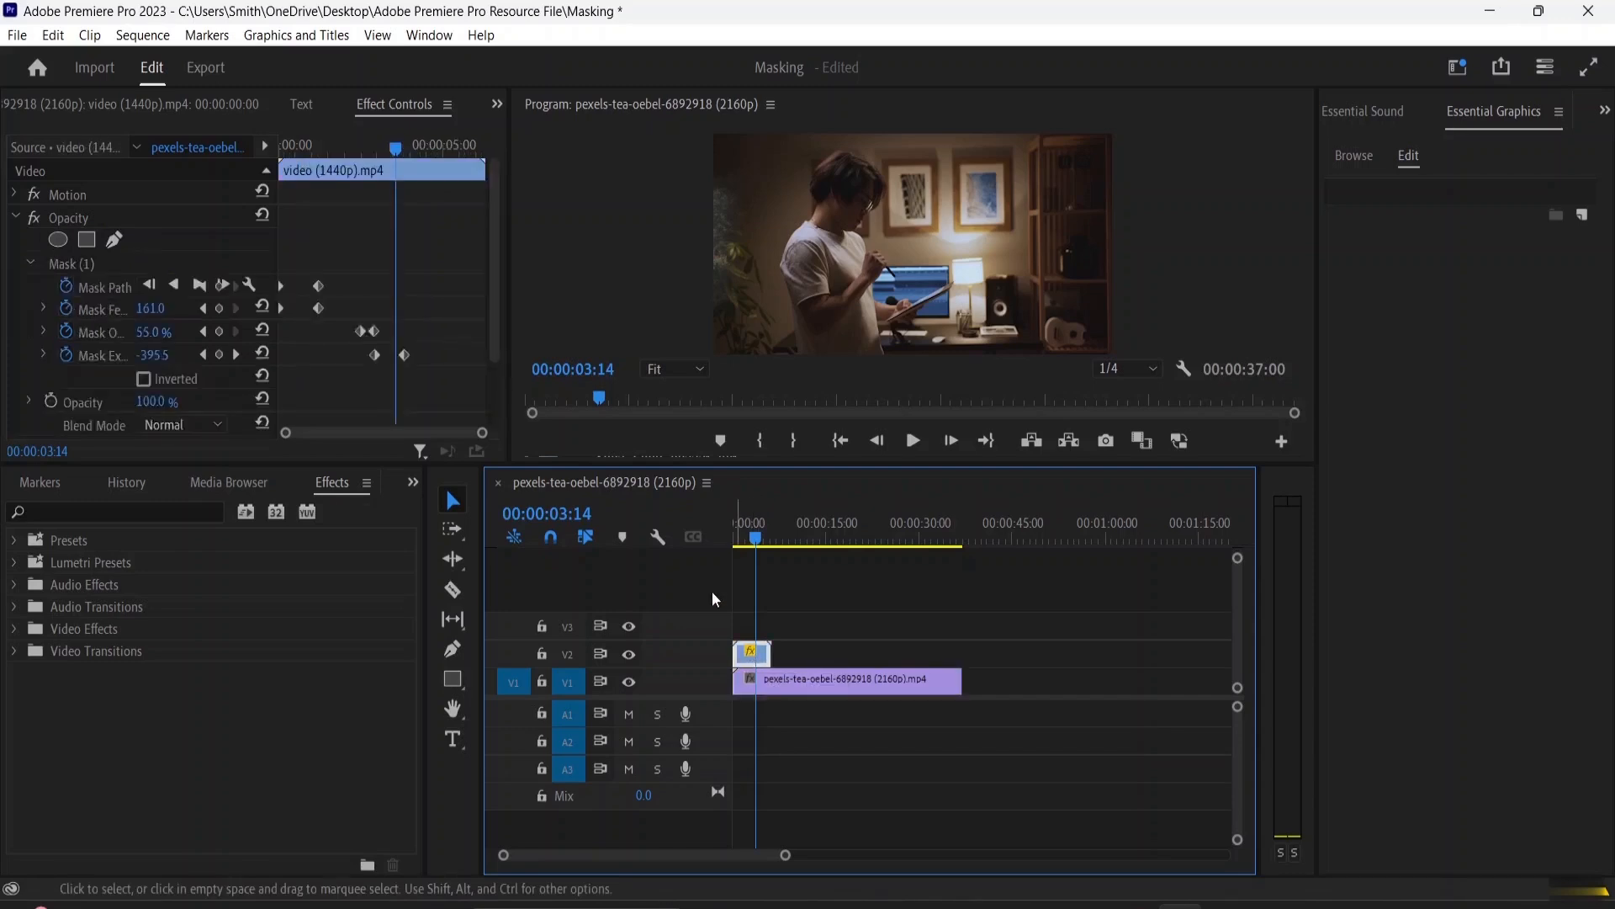
pyautogui.click(761, 543)
pyautogui.moveTo(762, 545); pyautogui.dragTo(768, 548)
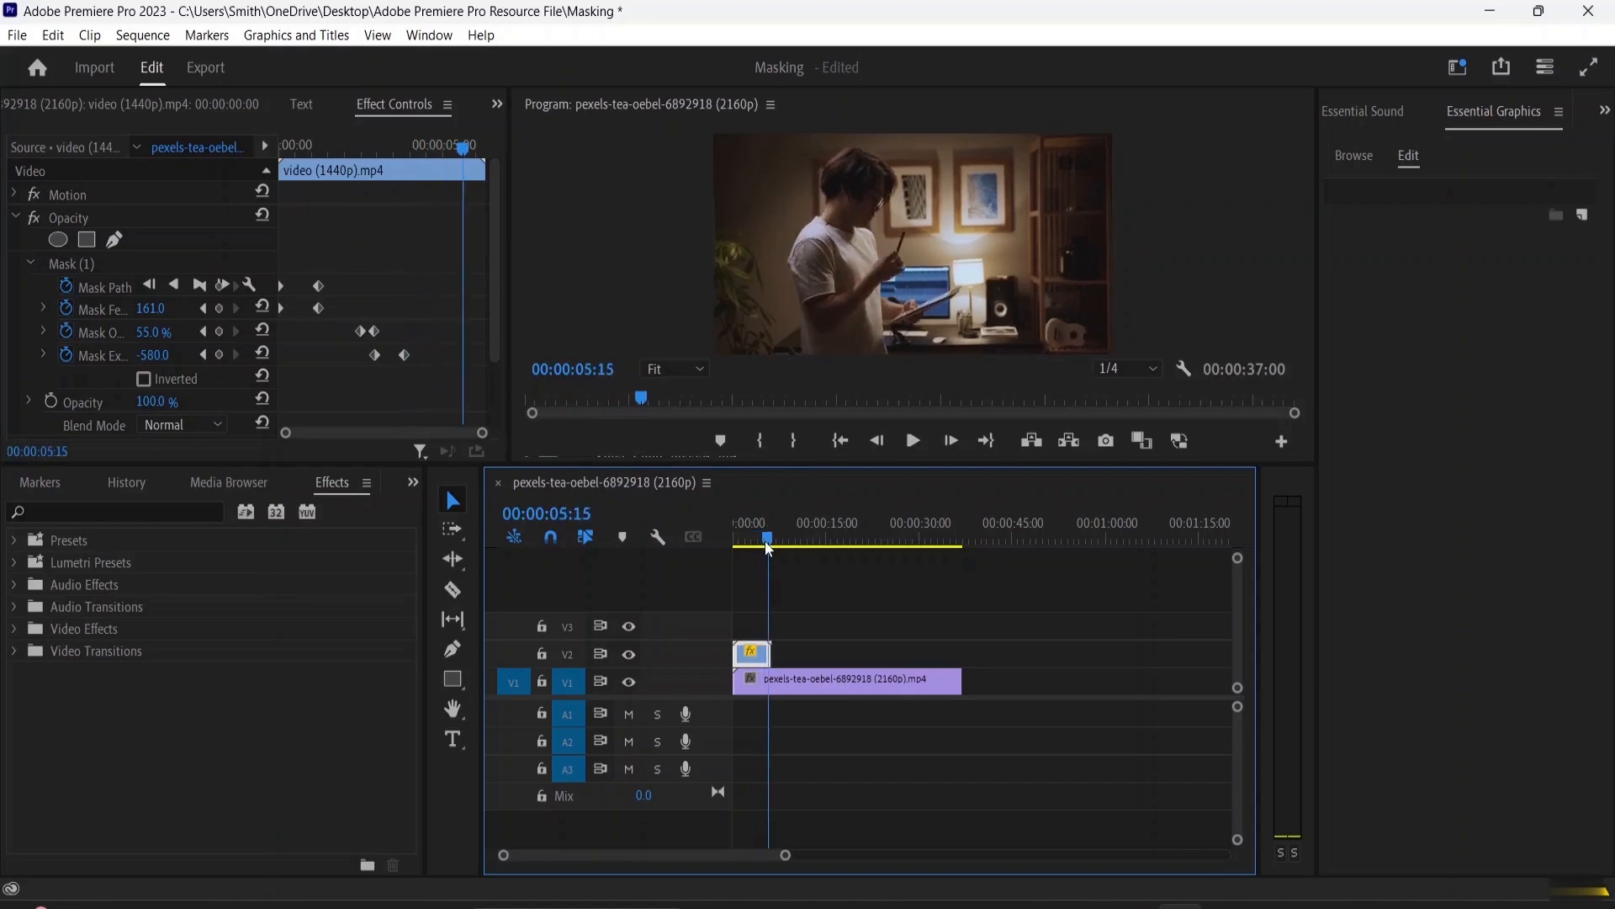
pyautogui.click(407, 356)
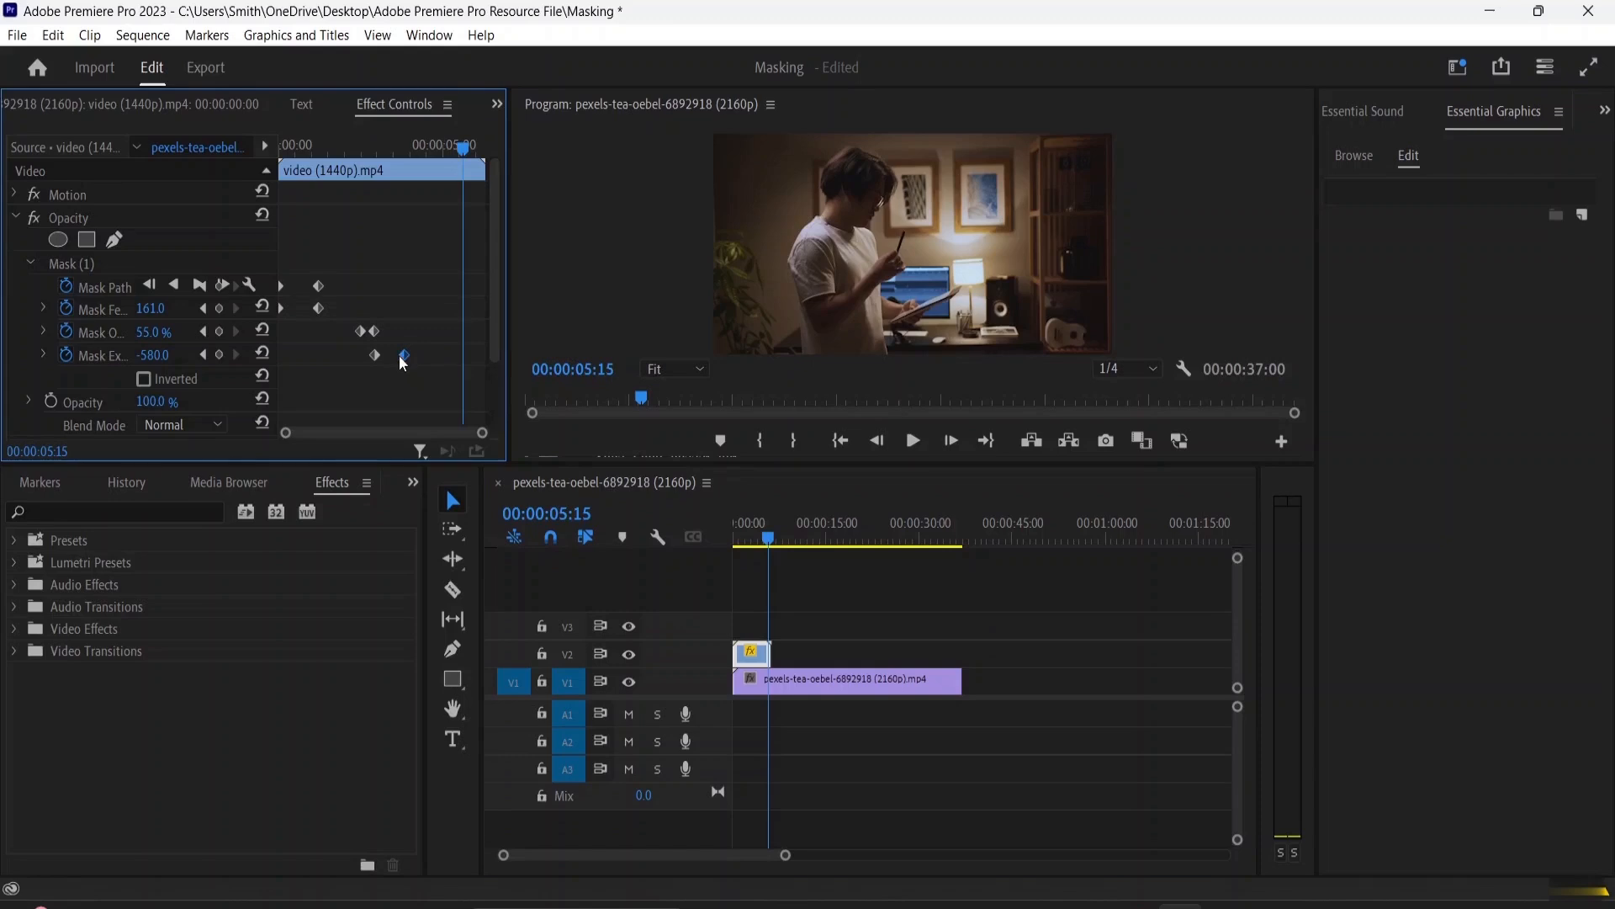
pyautogui.moveTo(407, 355); pyautogui.dragTo(459, 362)
# Play the sequence from 00:00:00:00 to 00:00:06:06 to review the slower mask expansion animation.
pyautogui.moveTo(469, 161); pyautogui.dragTo(157, 136)
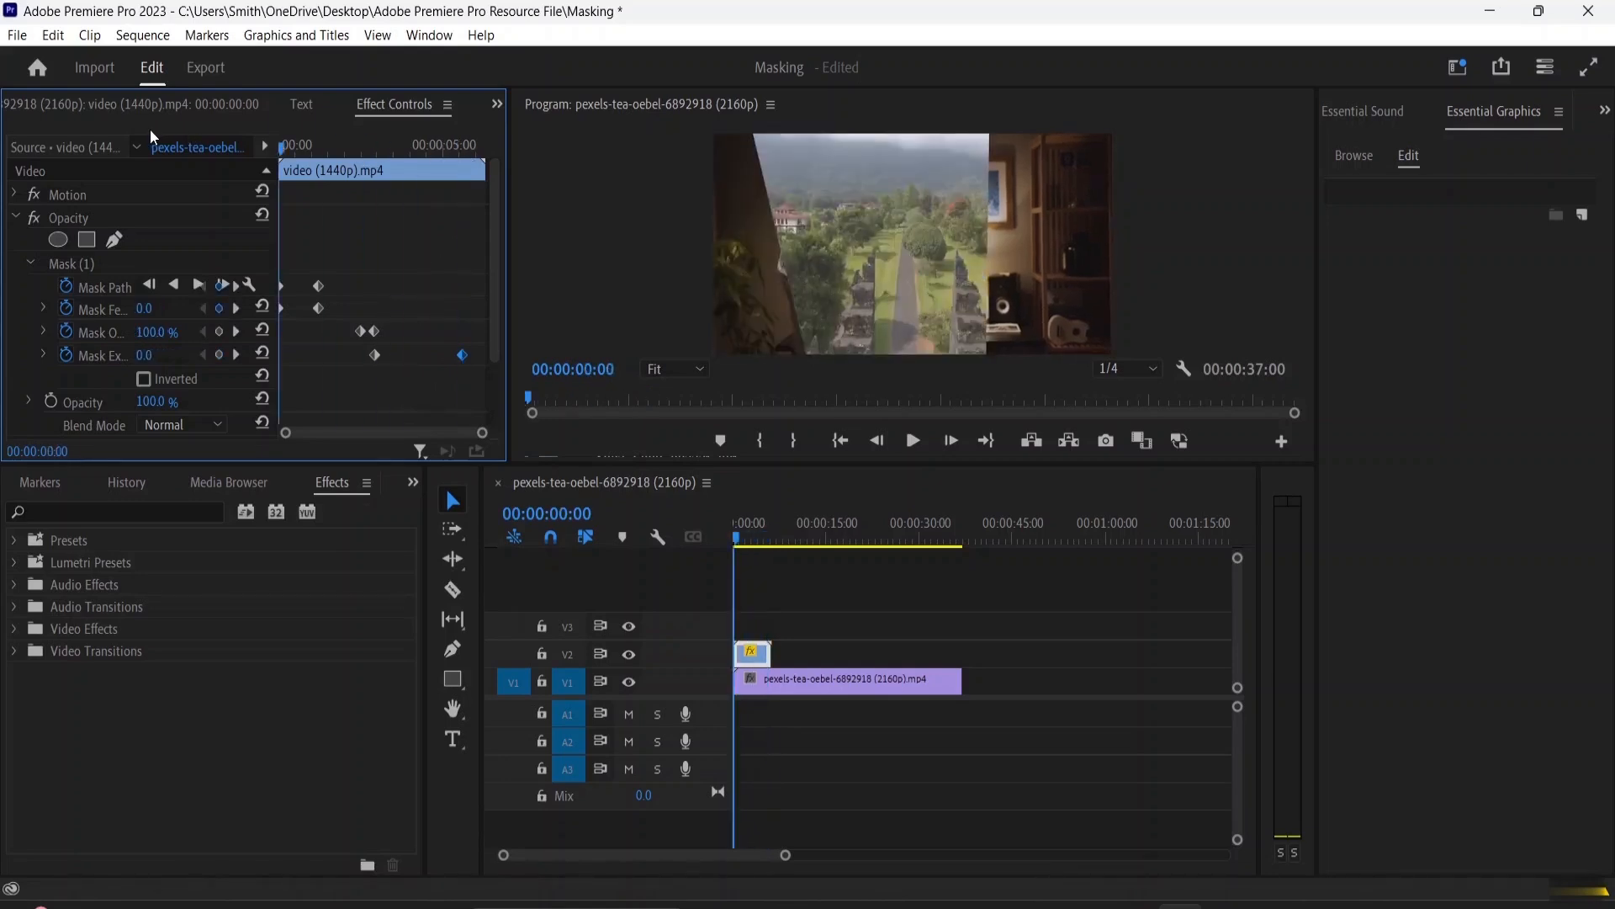
pyautogui.press('space')
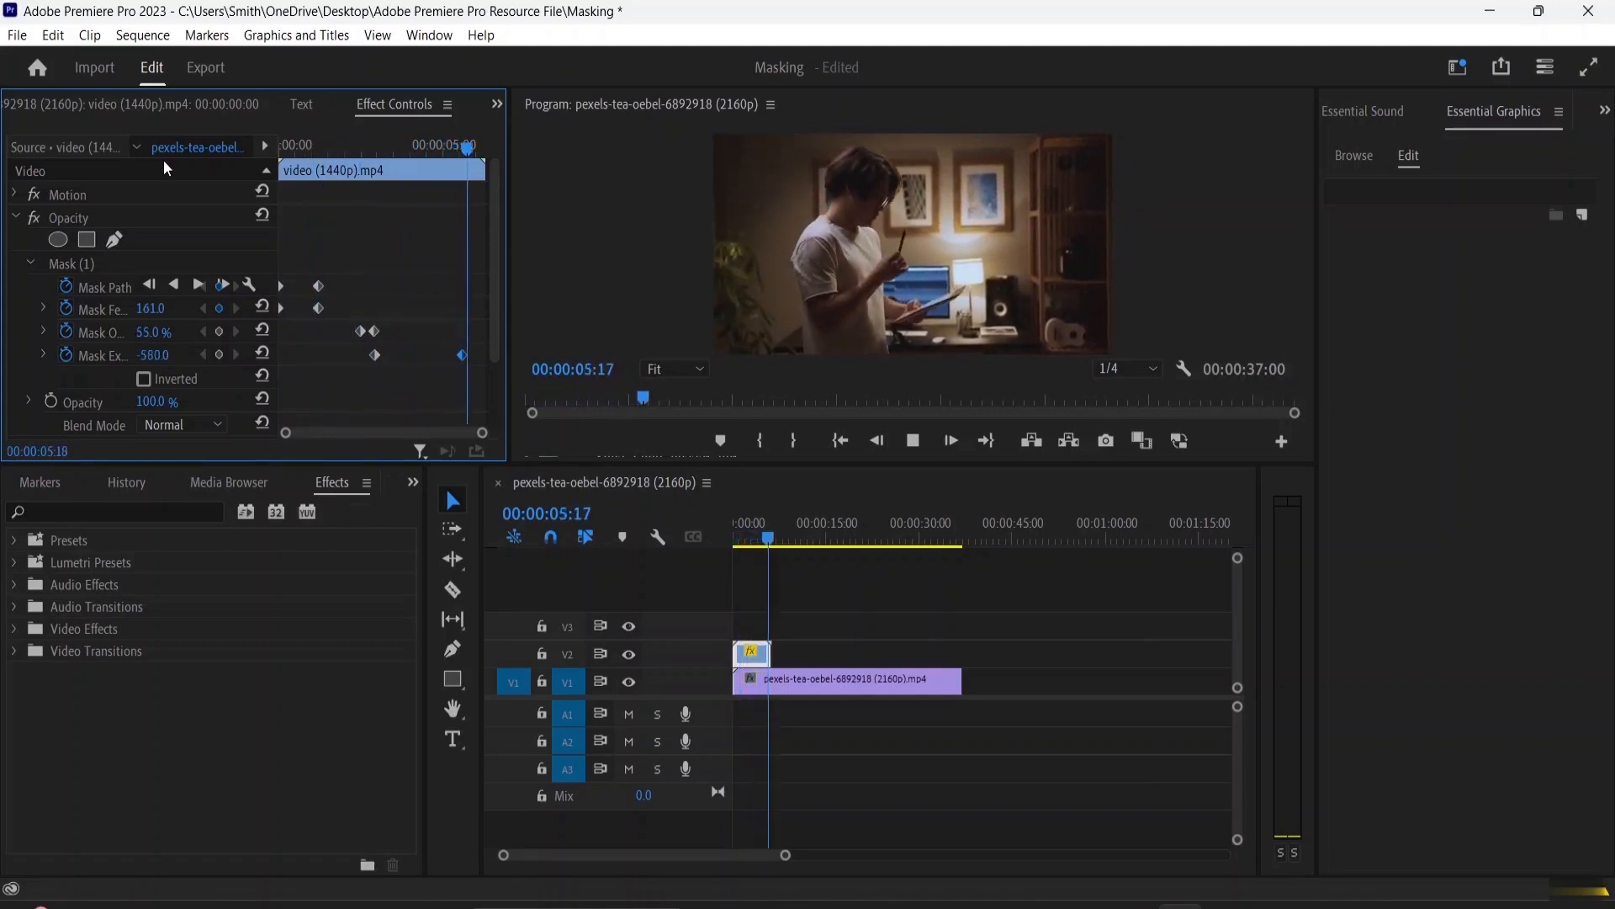
pyautogui.press('space')
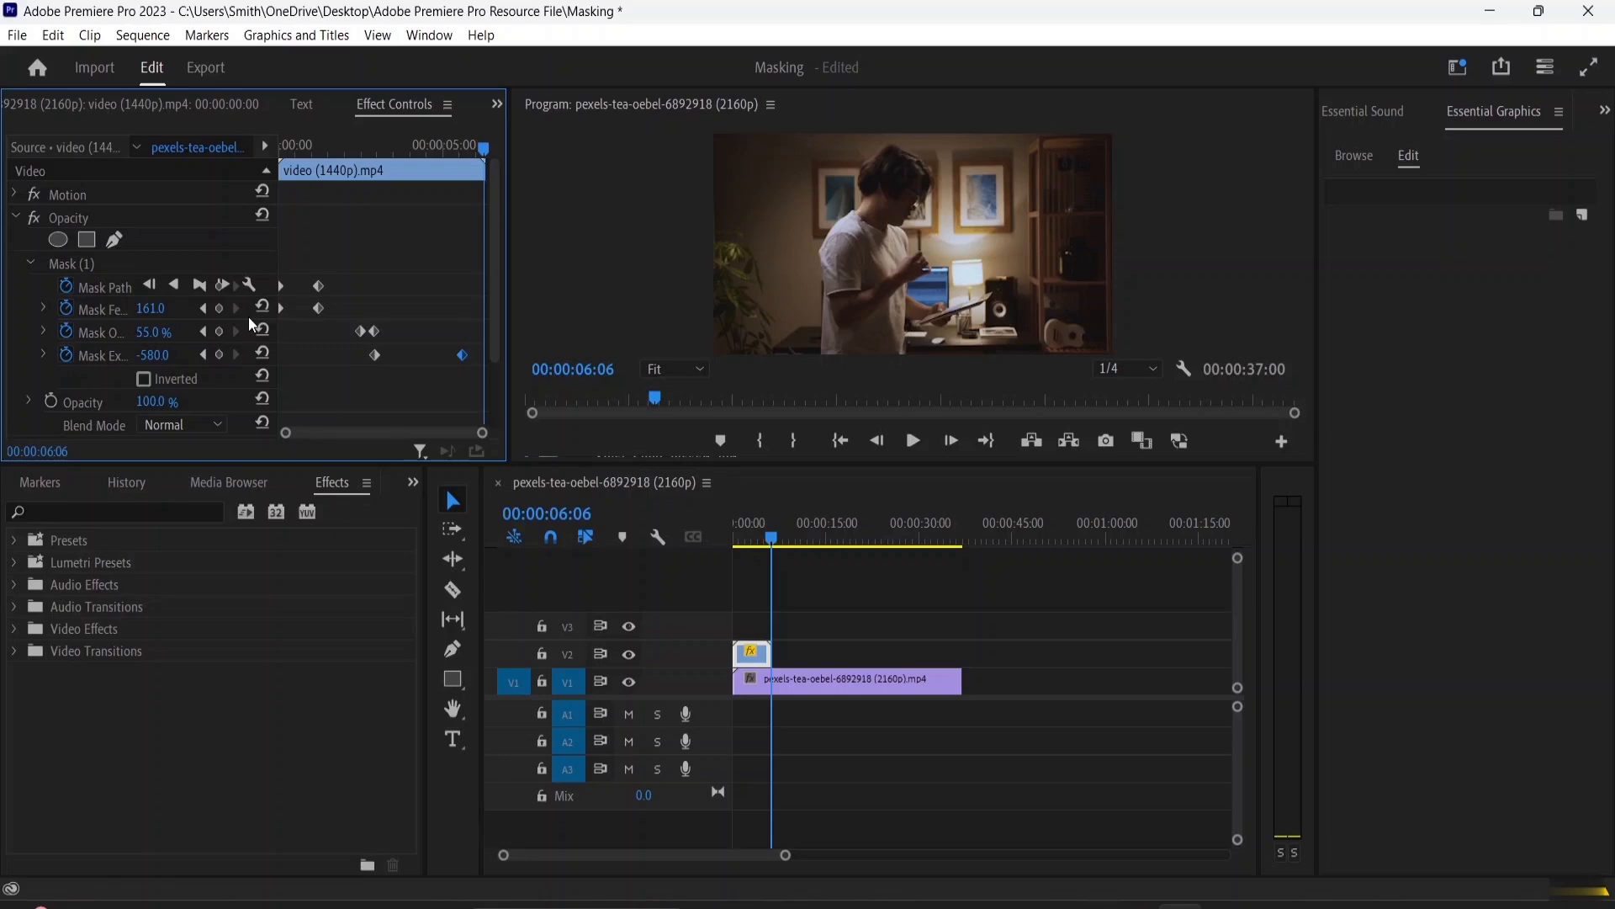
# Nudge the upper clip's mask slightly upward at 00:00:06:06 to add a mask path keyframe there.
pyautogui.click(88, 266)
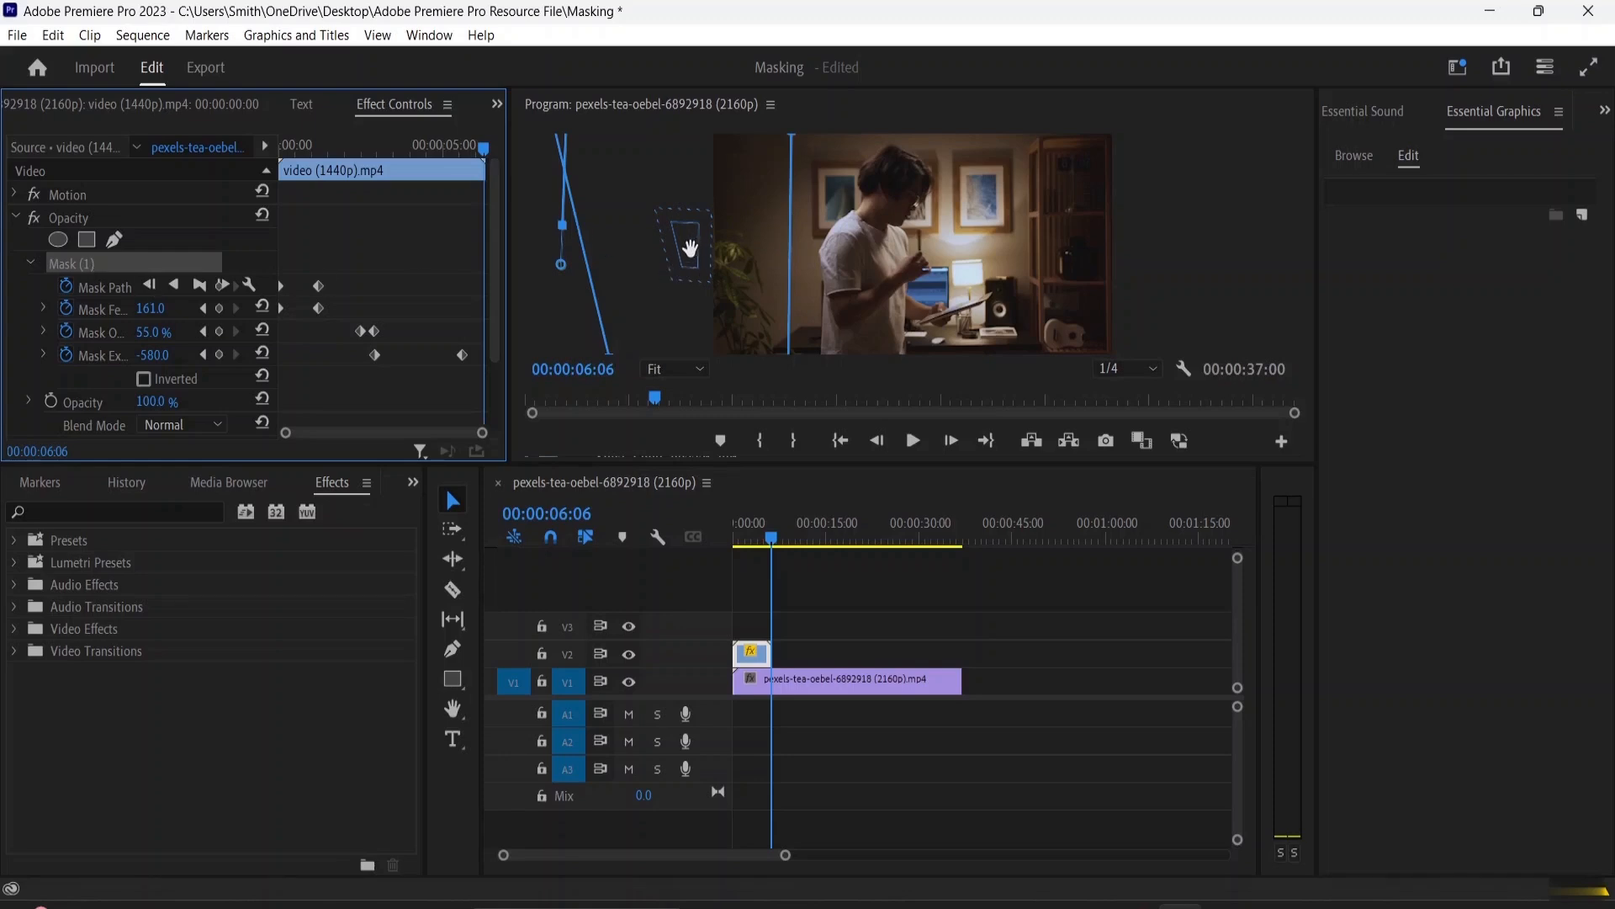
pyautogui.click(665, 292)
pyautogui.moveTo(665, 292)
pyautogui.mouseDown()
pyautogui.moveTo(670, 256)
pyautogui.moveTo(673, 281)
pyautogui.mouseUp()
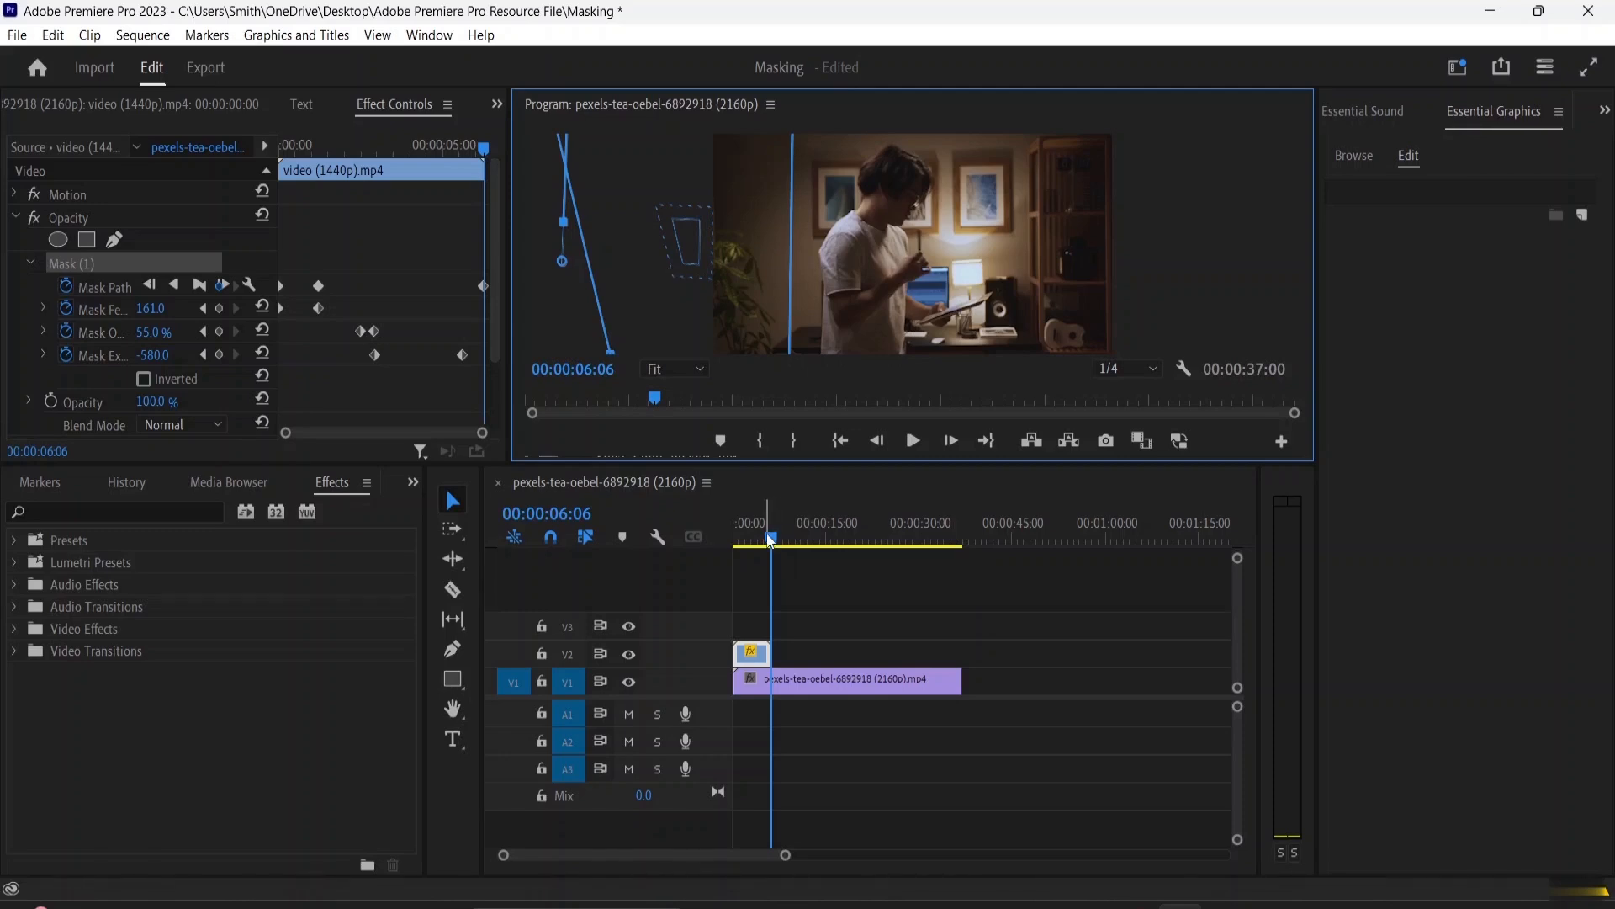
# Straighten the mask's slanted left edge to near vertical at 00:00:00:00 by moving its lower point outward, and play the animation.
pyautogui.moveTo(771, 539); pyautogui.dragTo(736, 538)
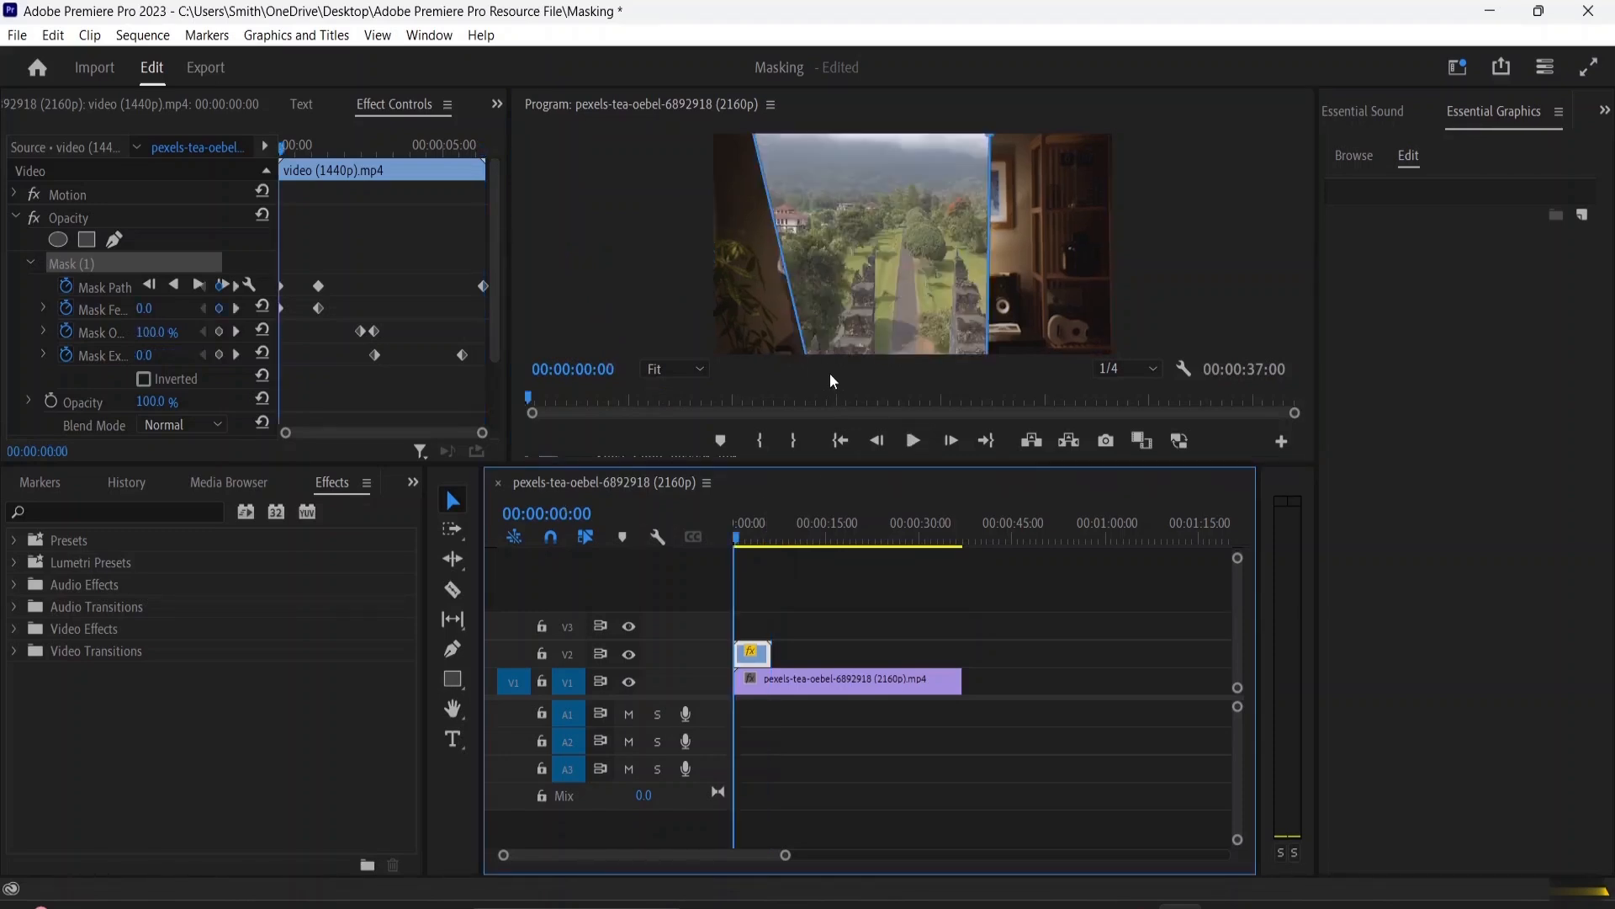
pyautogui.click(806, 336)
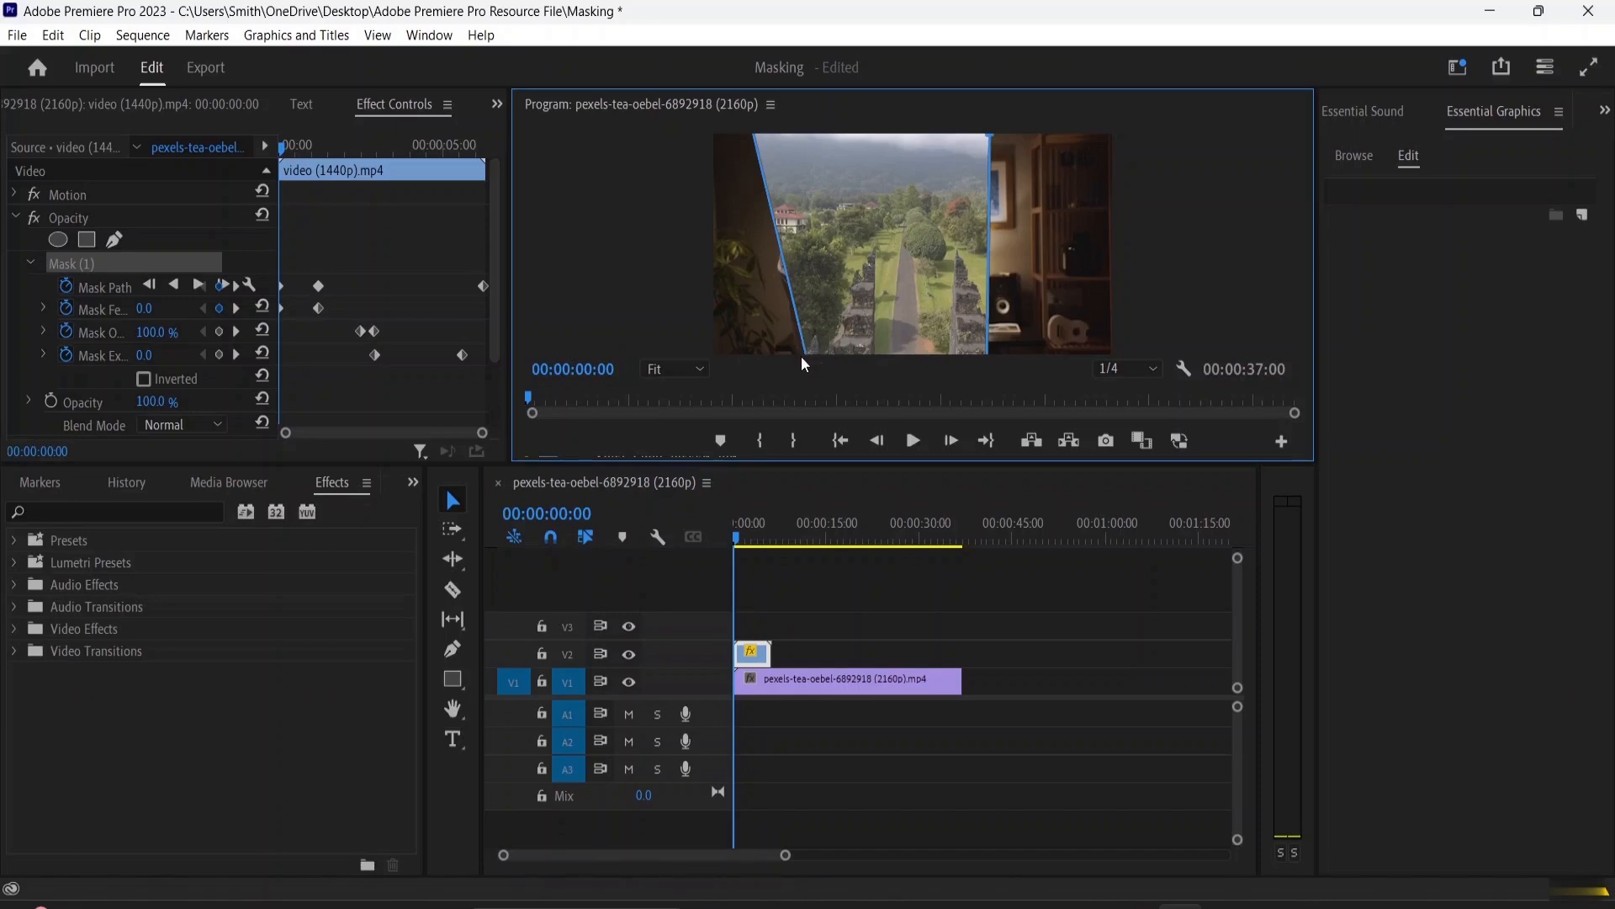
pyautogui.moveTo(803, 355); pyautogui.dragTo(755, 362)
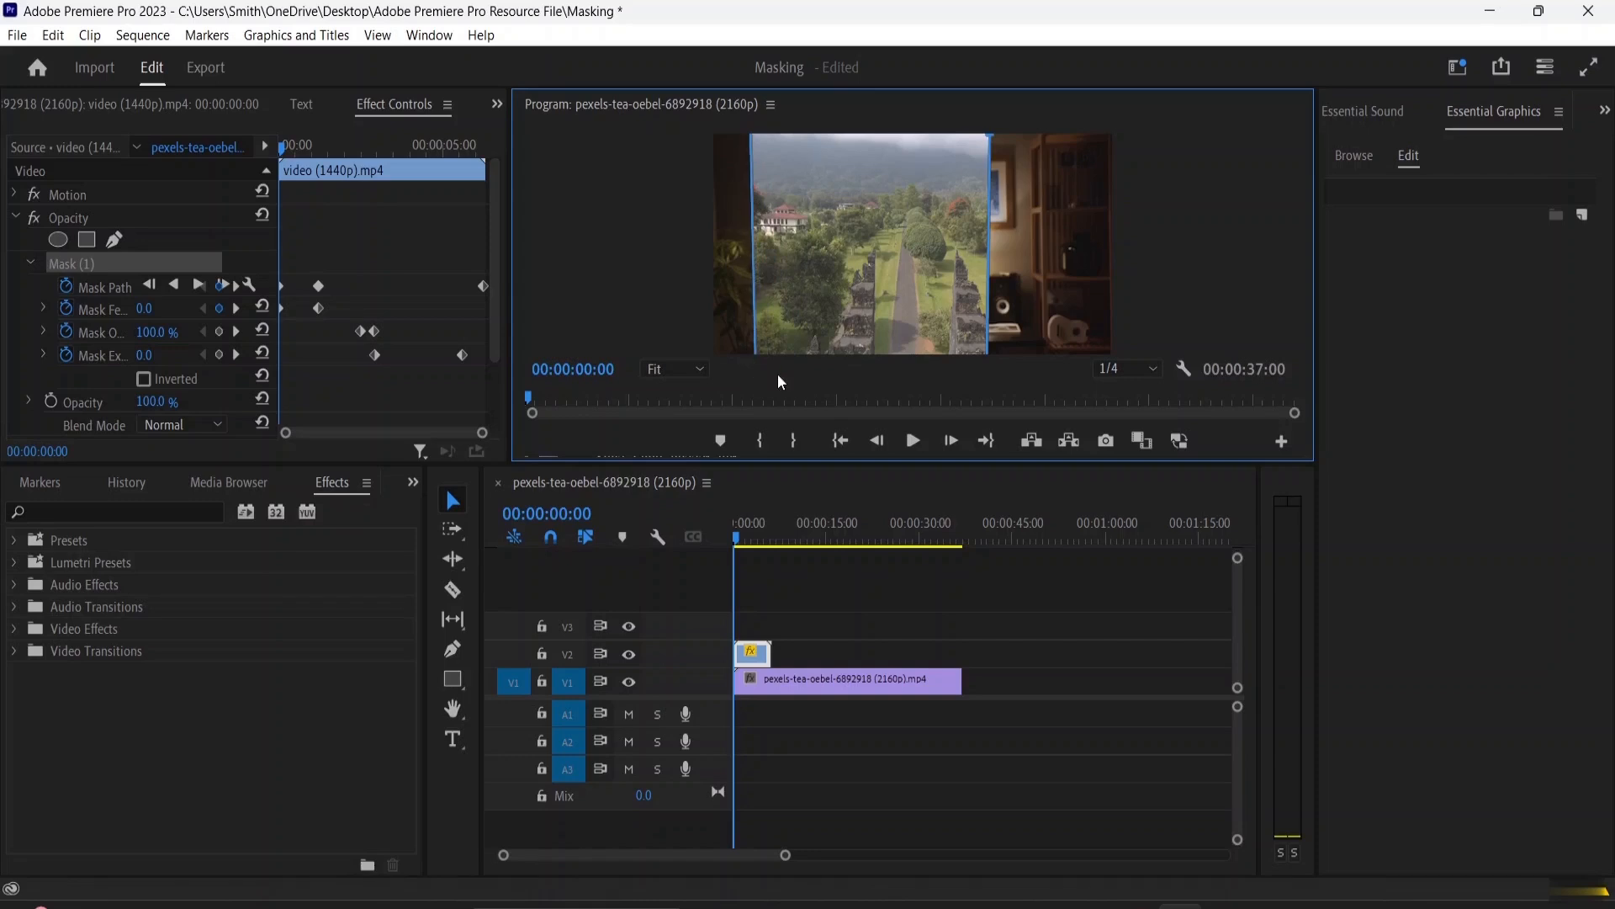
pyautogui.press('space')
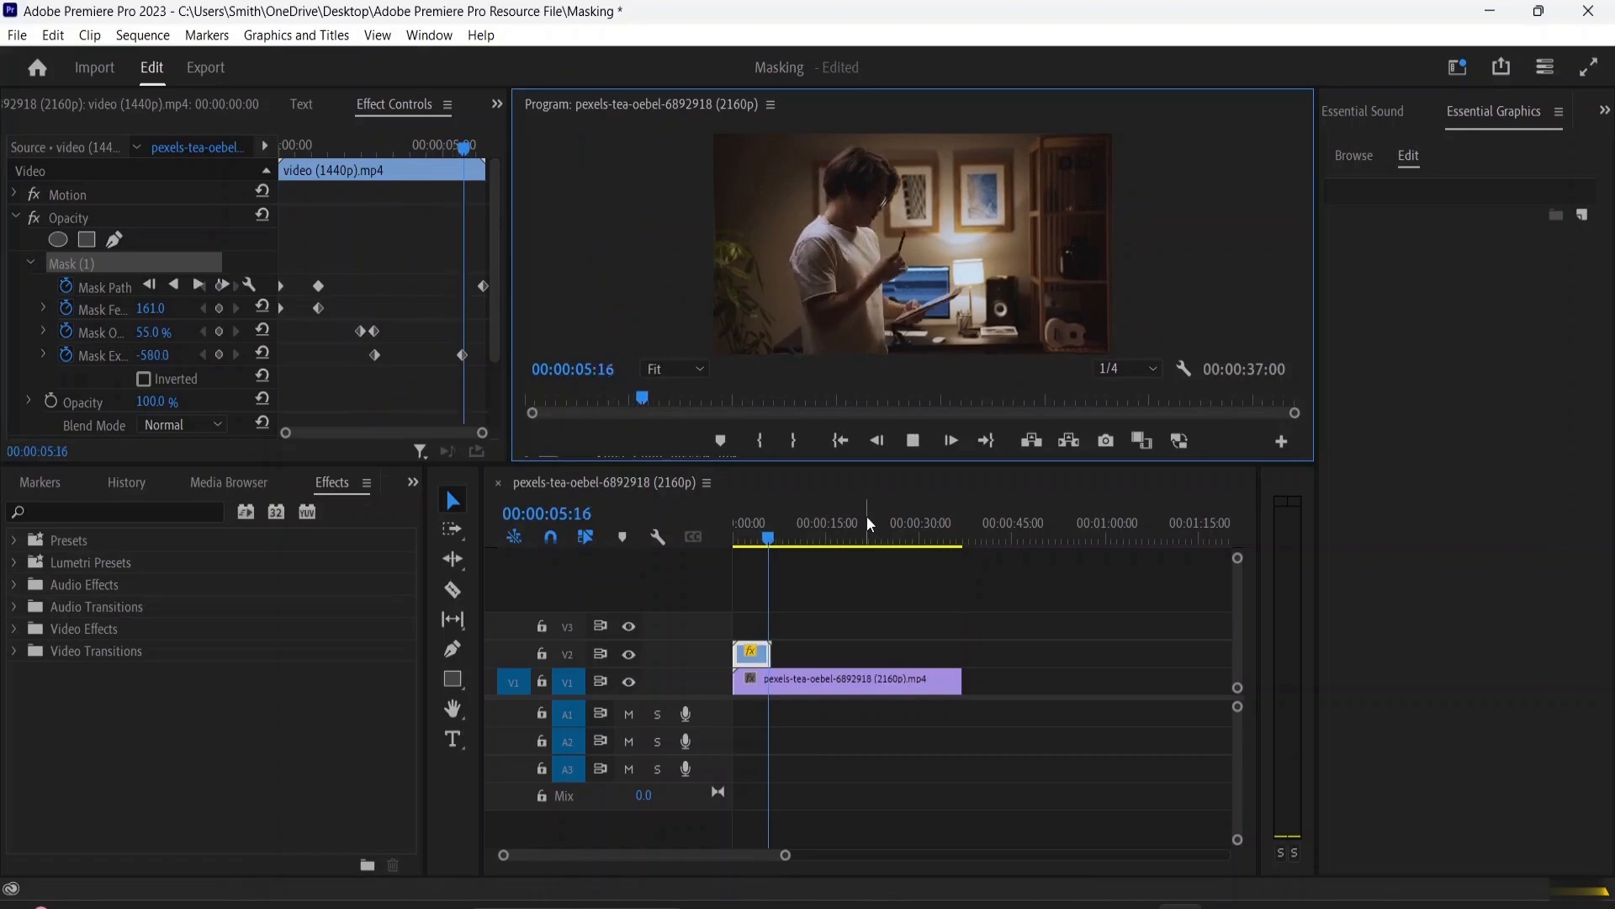
pyautogui.press('space')
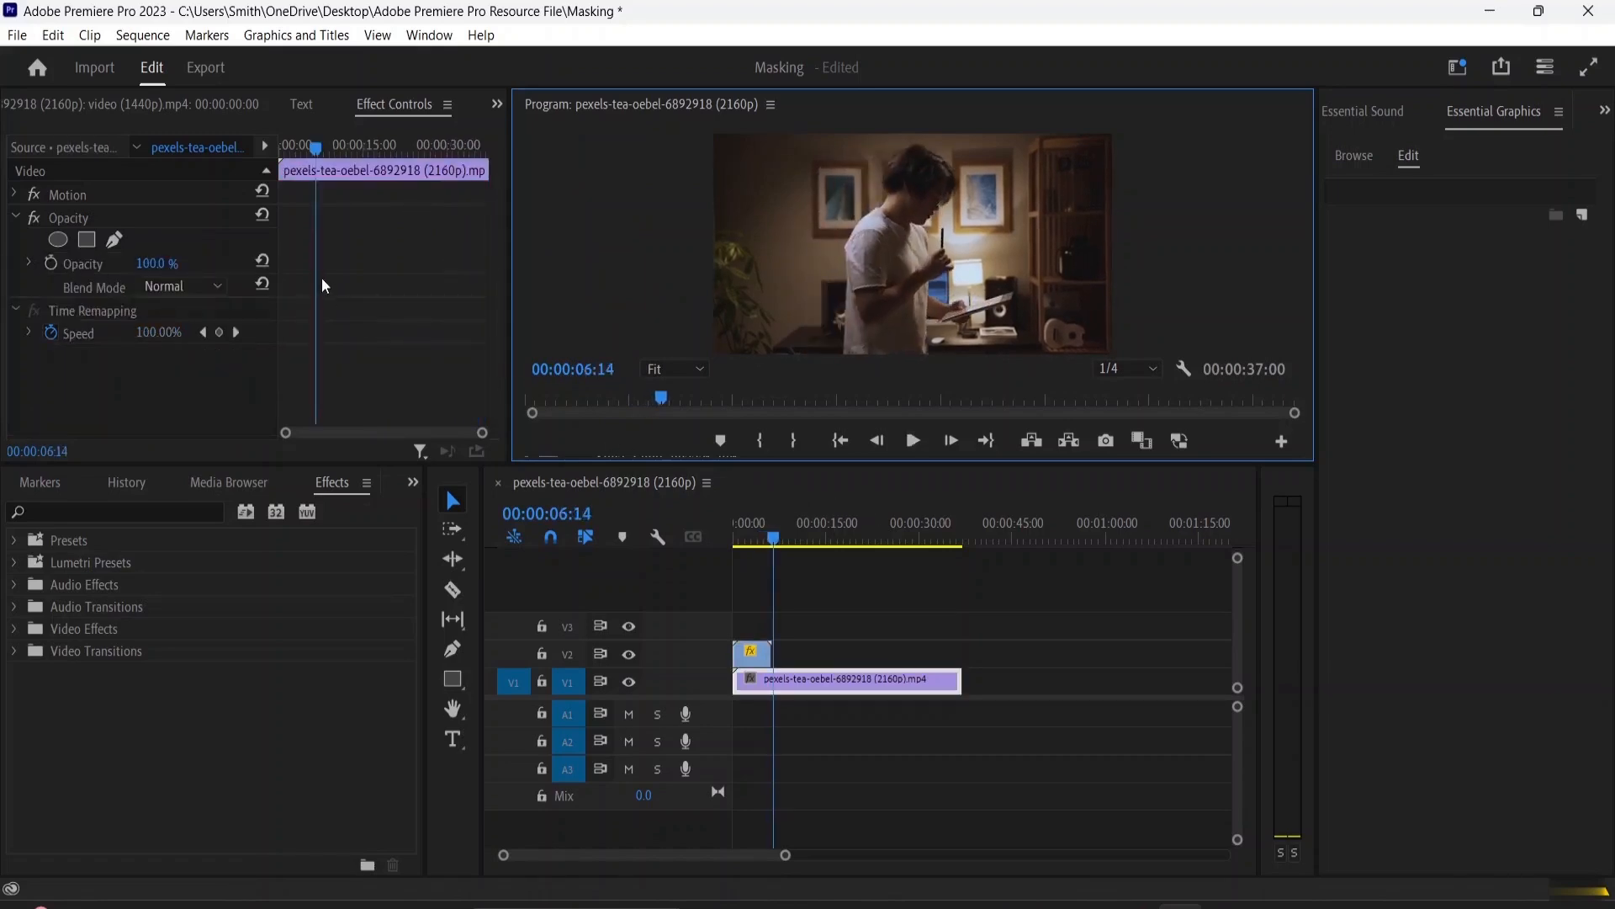
# Step through the upper clip's mask path keyframes from 00:00:06:06 back through 00:00:01:06 to 00:00:00:00.
pyautogui.click(751, 658)
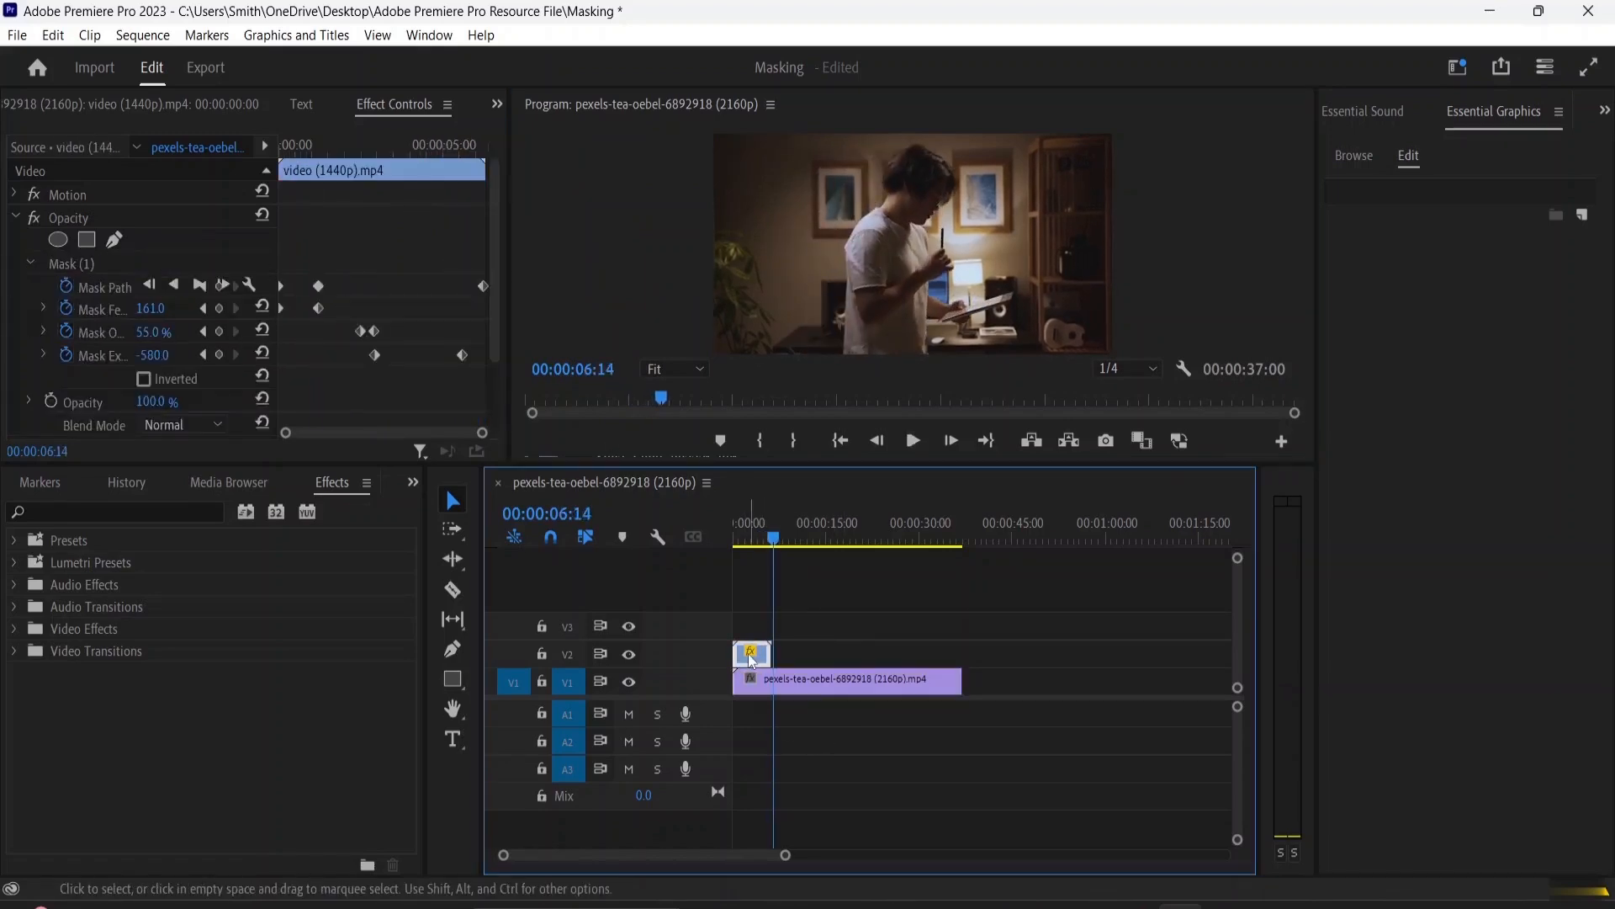
pyautogui.scroll(-1, 109, 330)
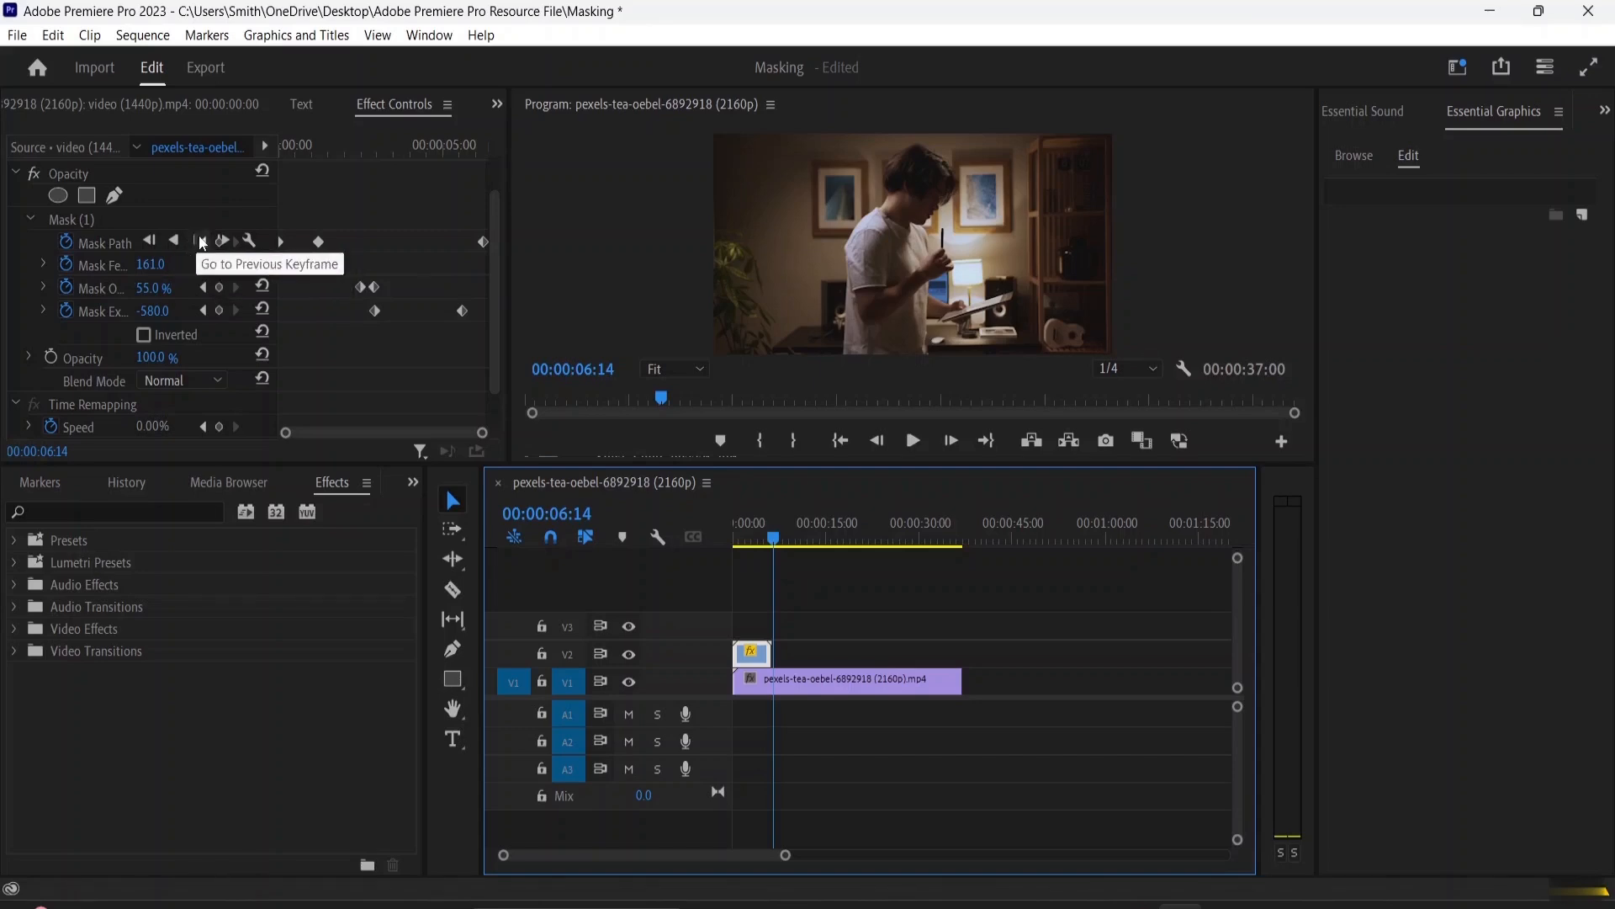
pyautogui.click(152, 243)
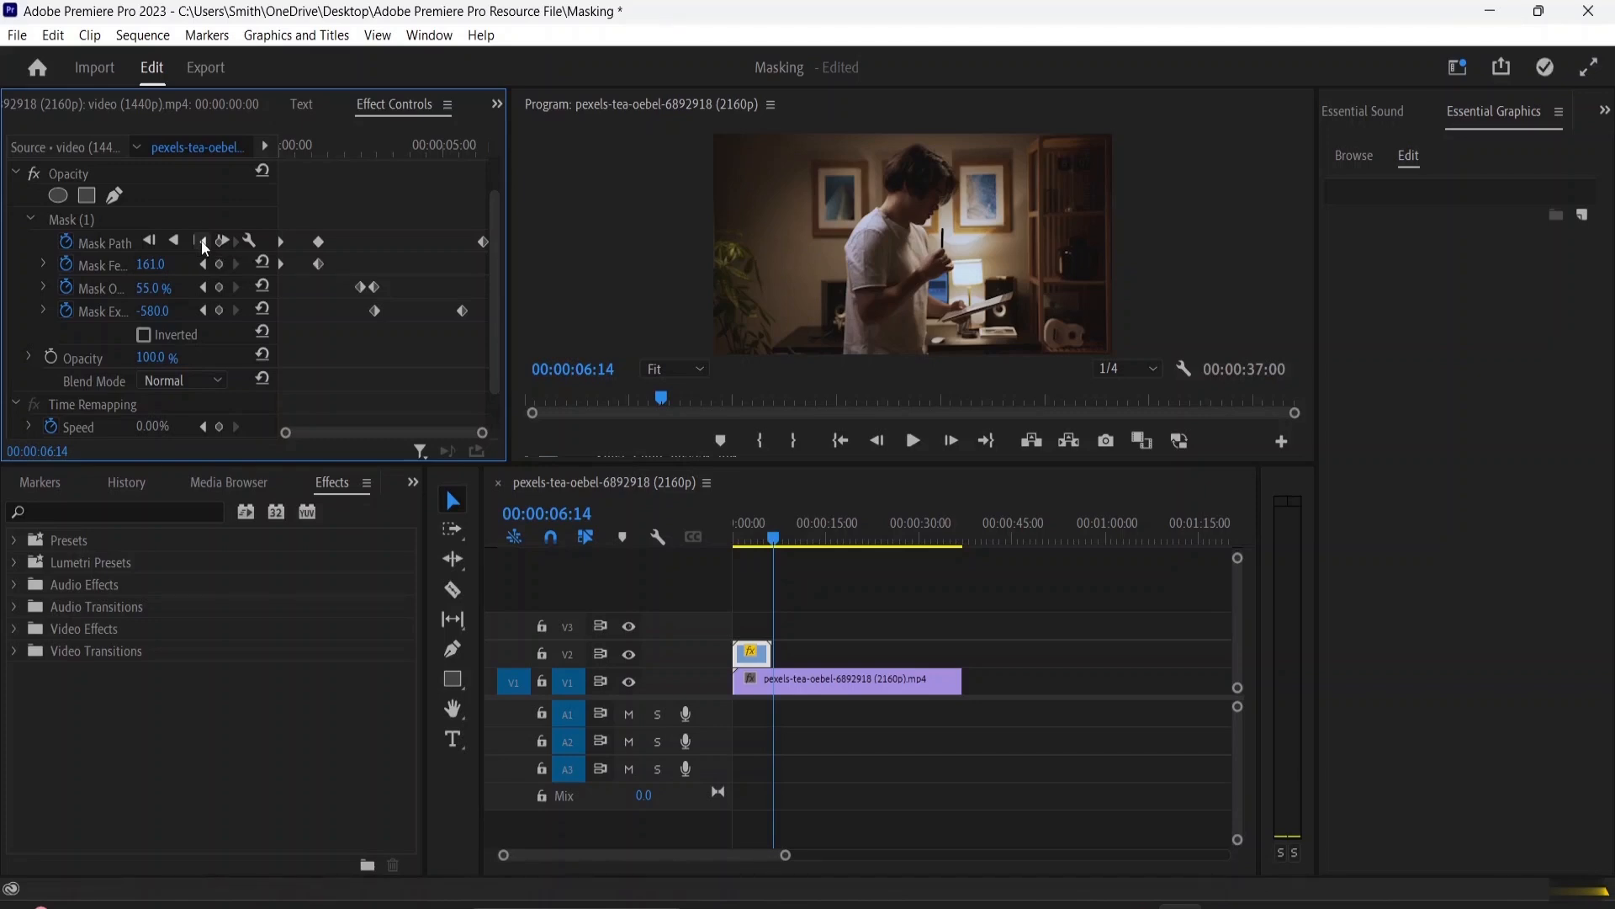
pyautogui.click(775, 541)
pyautogui.moveTo(774, 538)
pyautogui.mouseDown()
pyautogui.moveTo(750, 539)
pyautogui.moveTo(768, 538)
pyautogui.mouseUp()
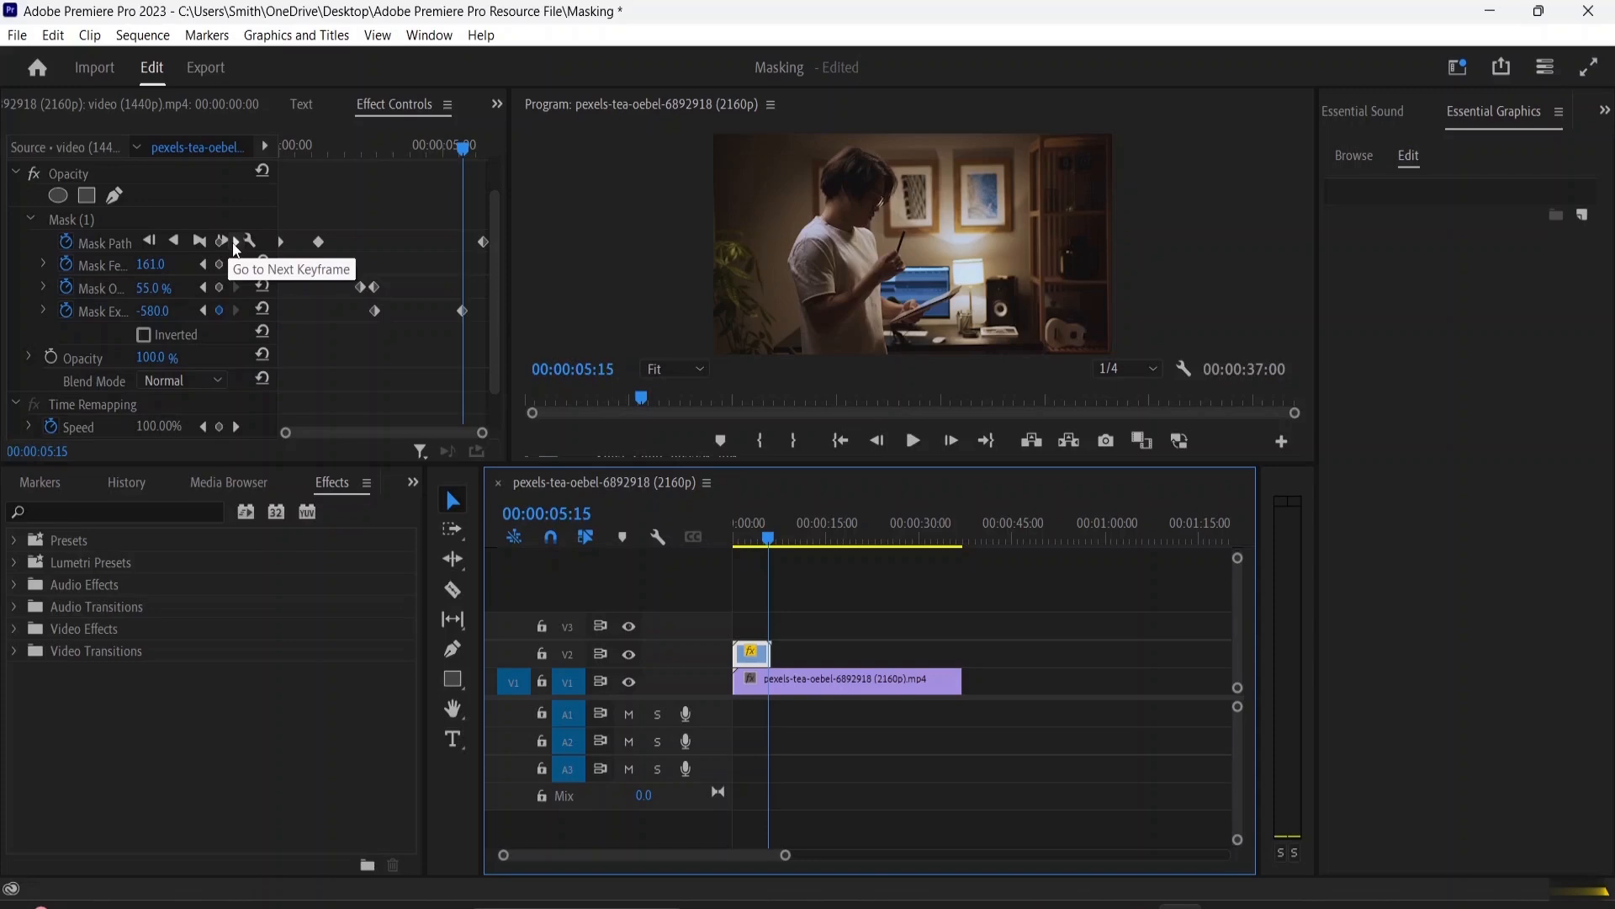
pyautogui.click(235, 246)
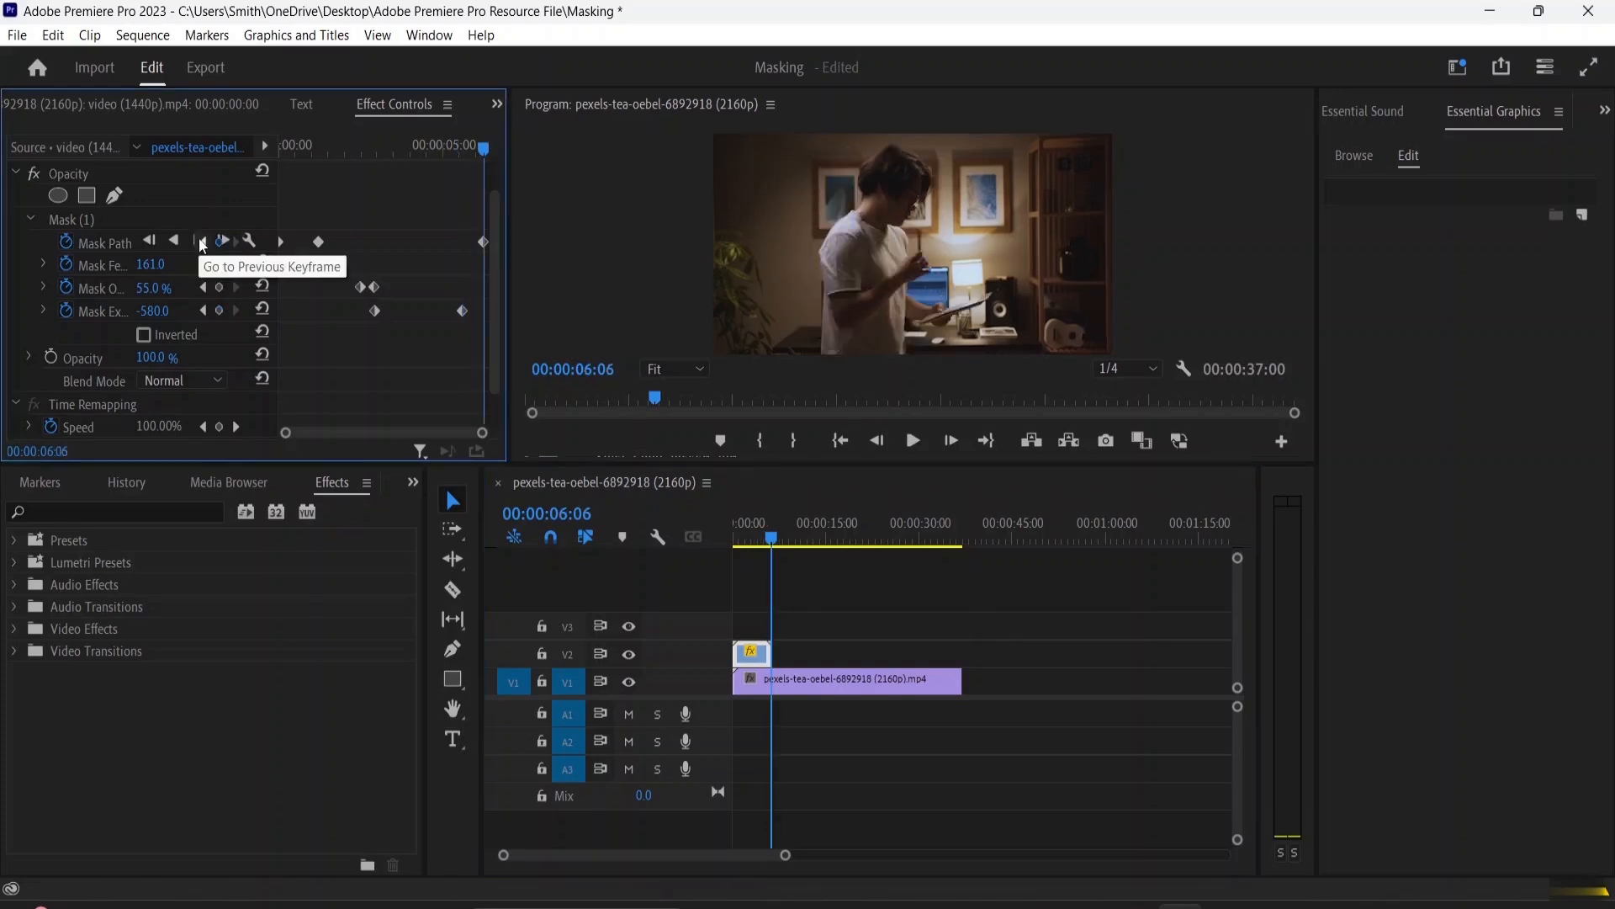
pyautogui.click(202, 246)
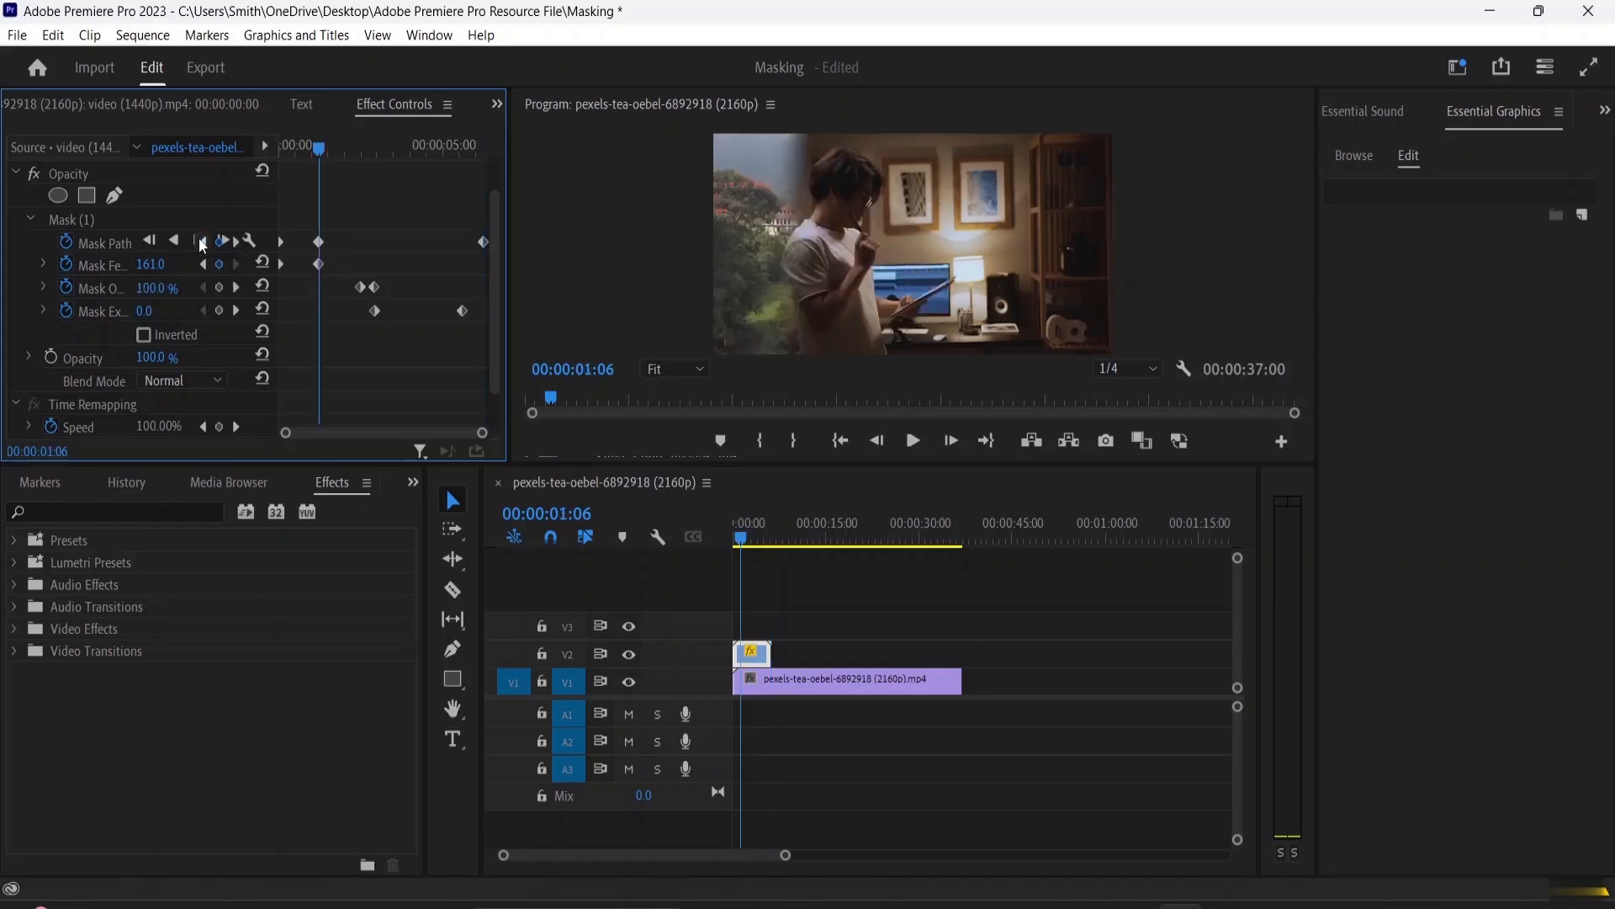
pyautogui.click(202, 244)
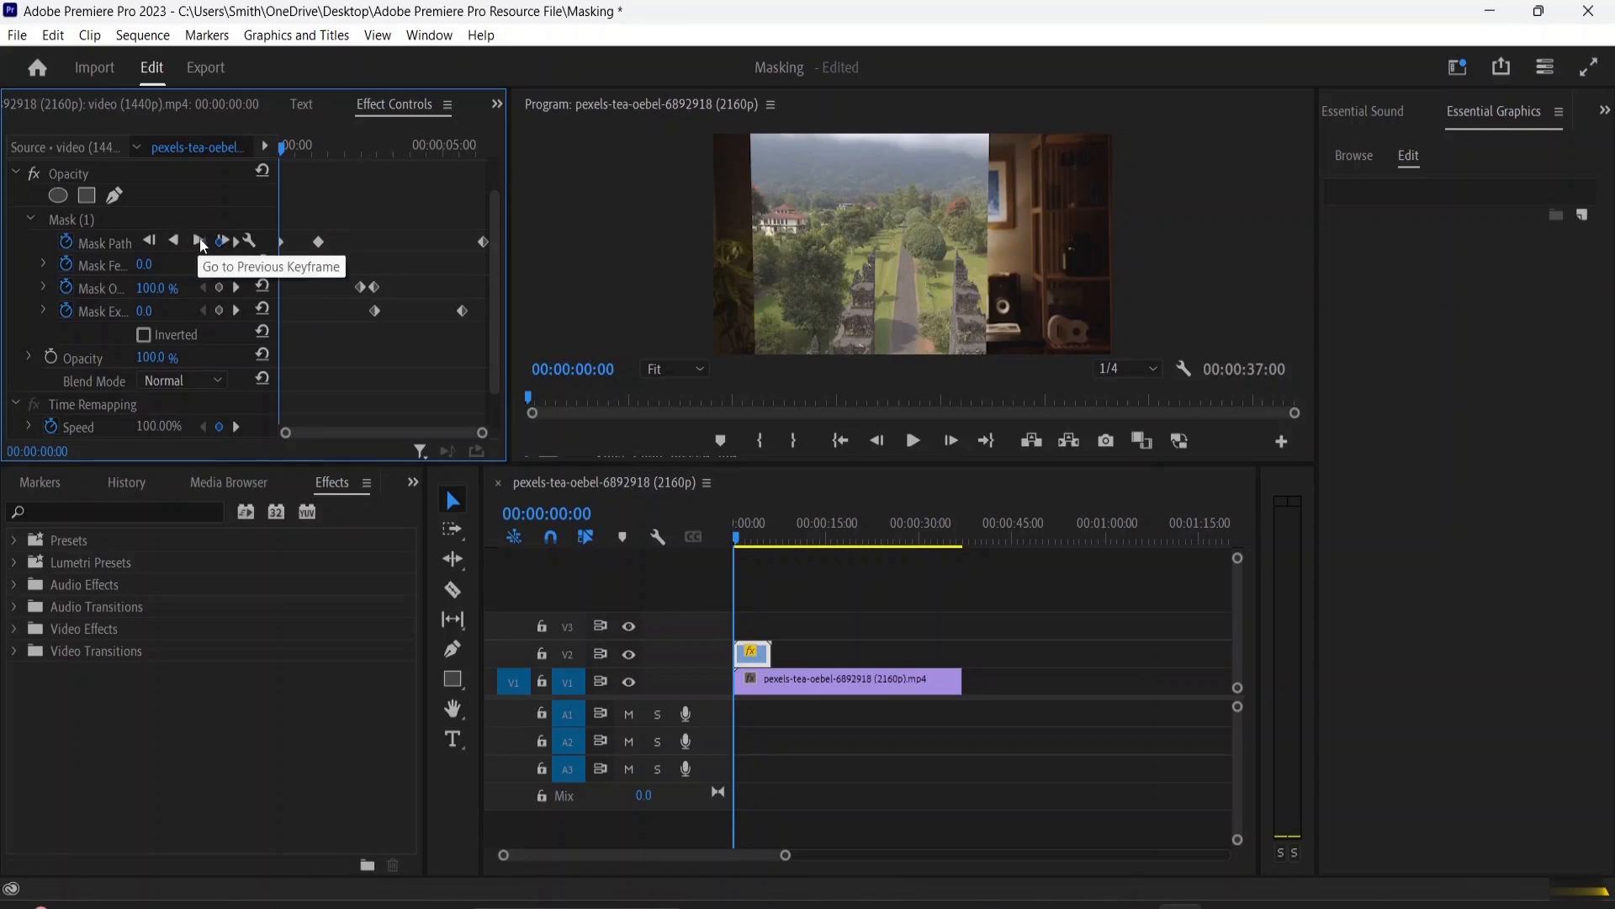
# Switch the mask tracking preview on and back off, choosing Position, Scale & Rotation as the tracking method at 00:00:01:06.
pyautogui.click(251, 243)
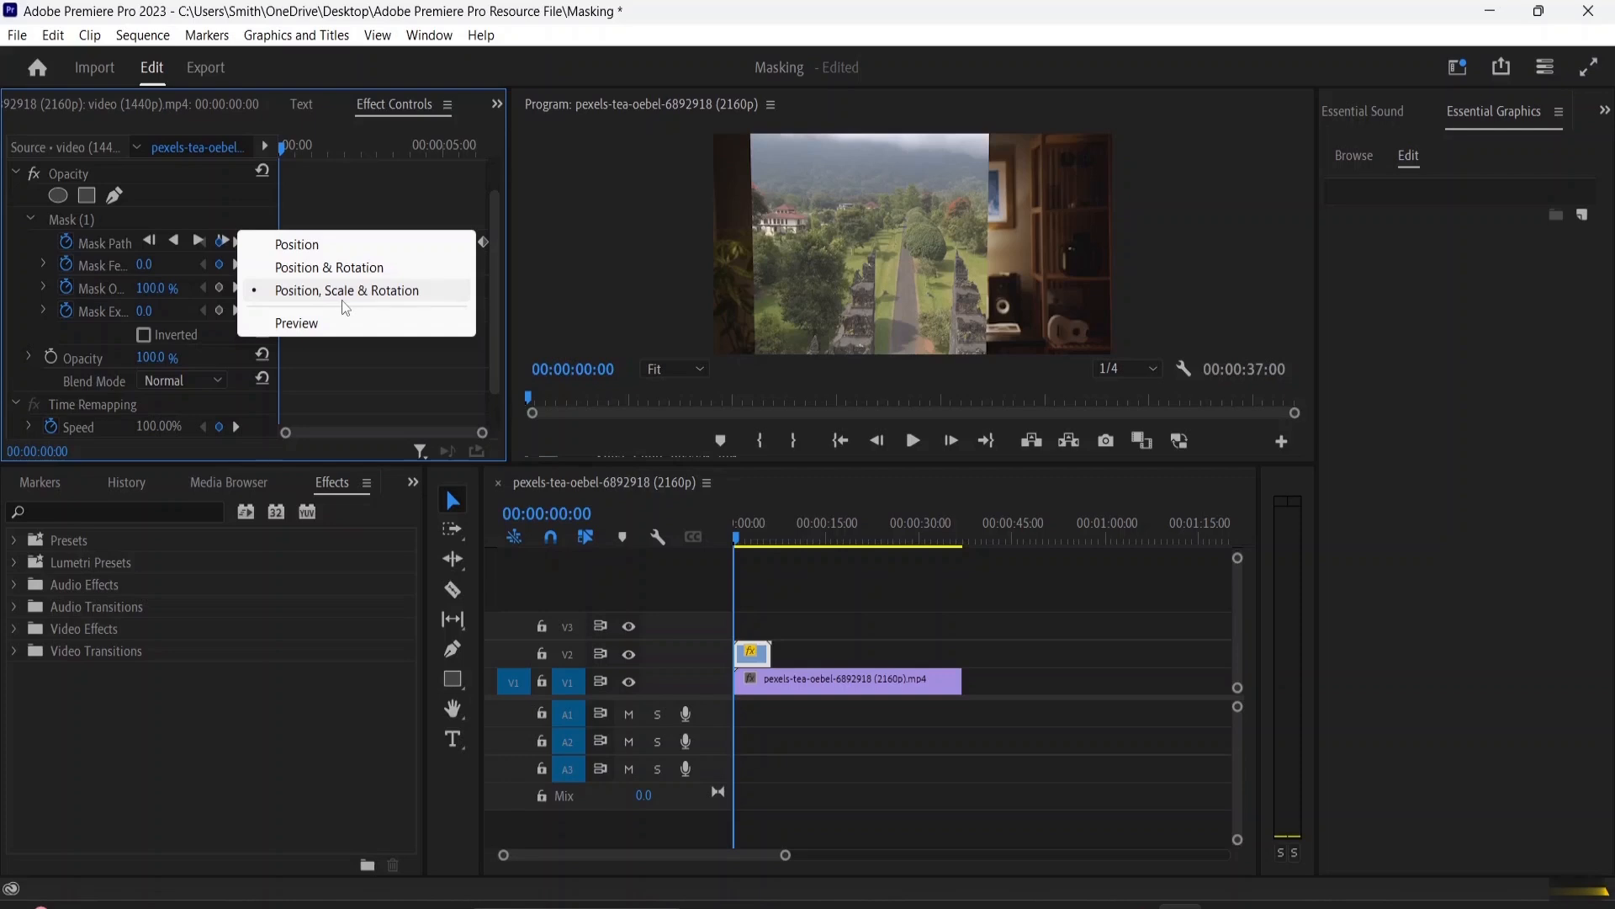
pyautogui.click(299, 324)
pyautogui.click(240, 239)
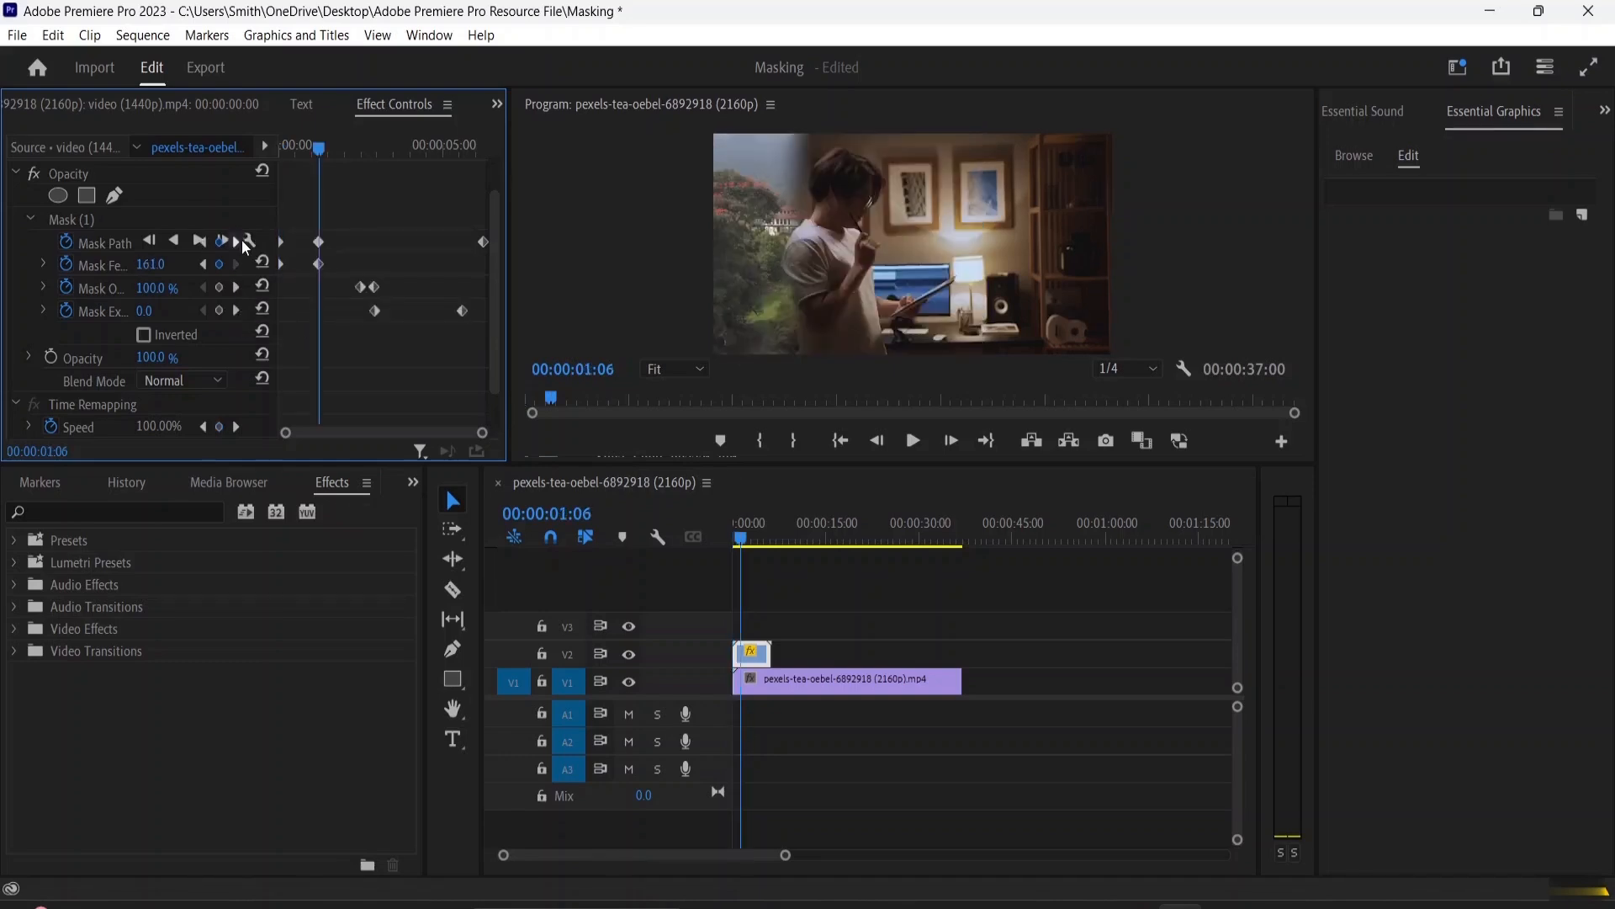
pyautogui.click(247, 241)
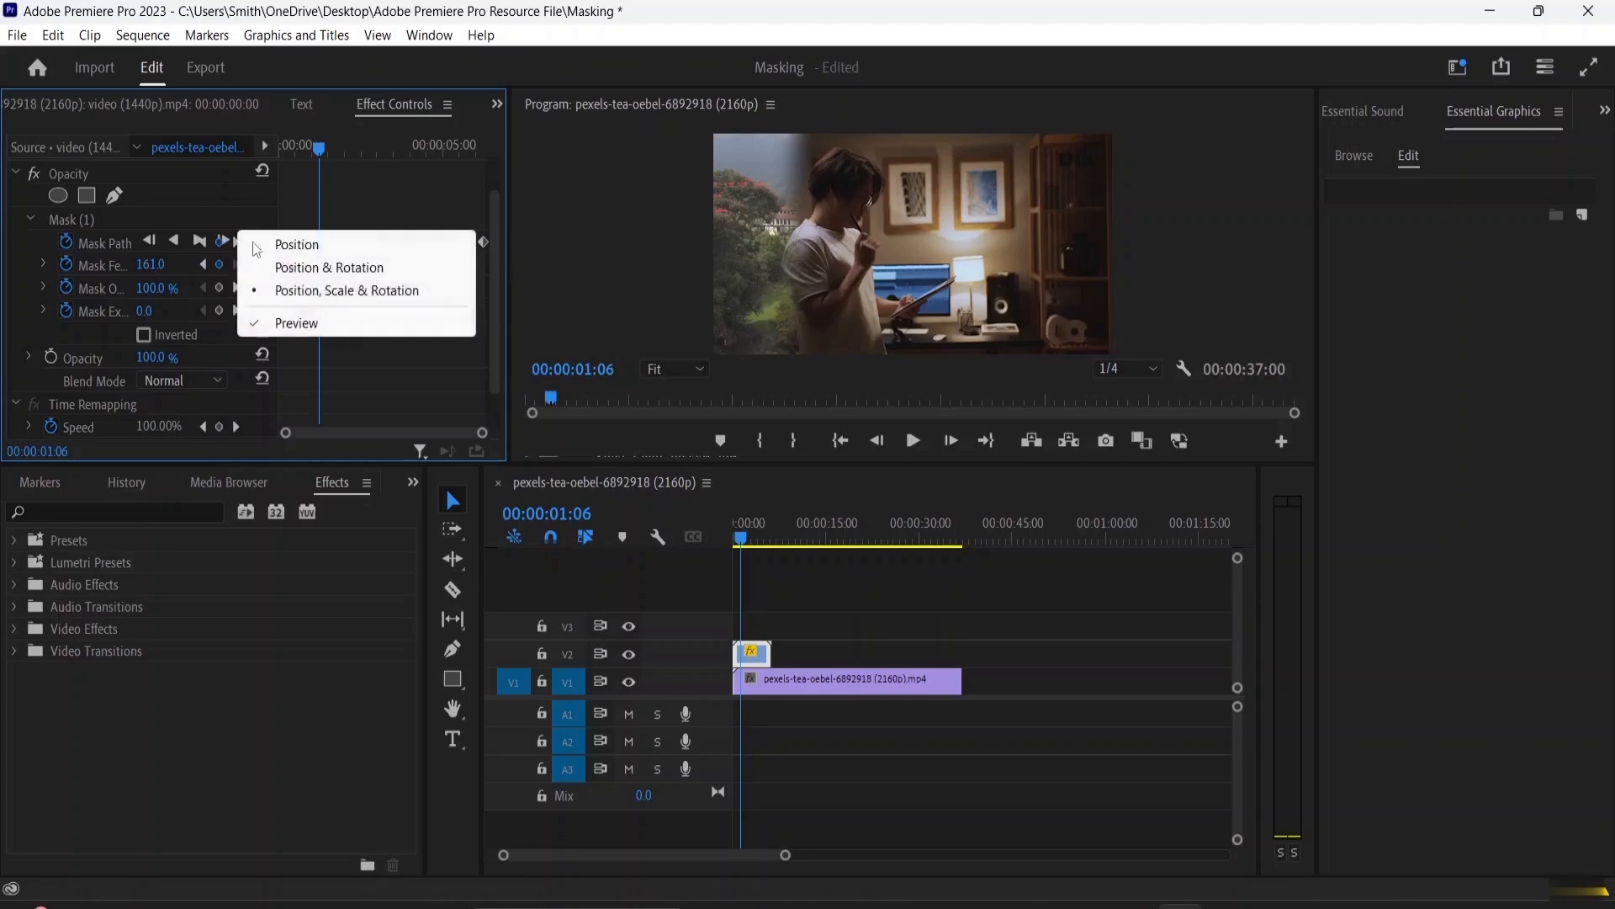
pyautogui.click(306, 291)
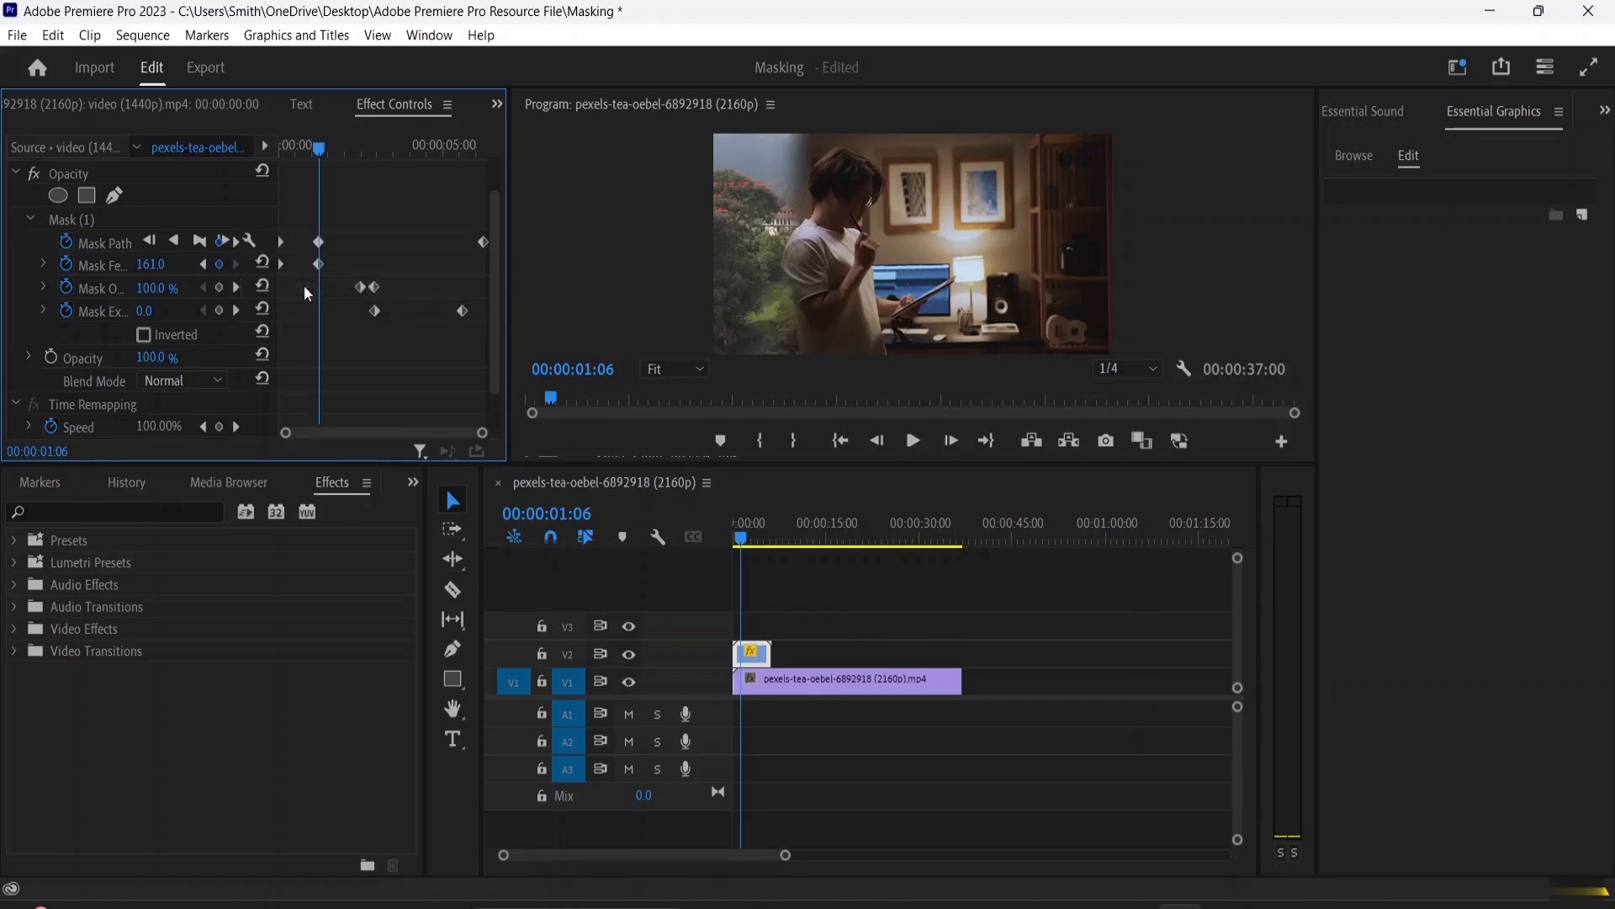
pyautogui.click(248, 241)
pyautogui.click(261, 325)
pyautogui.scroll(2, 170, 316)
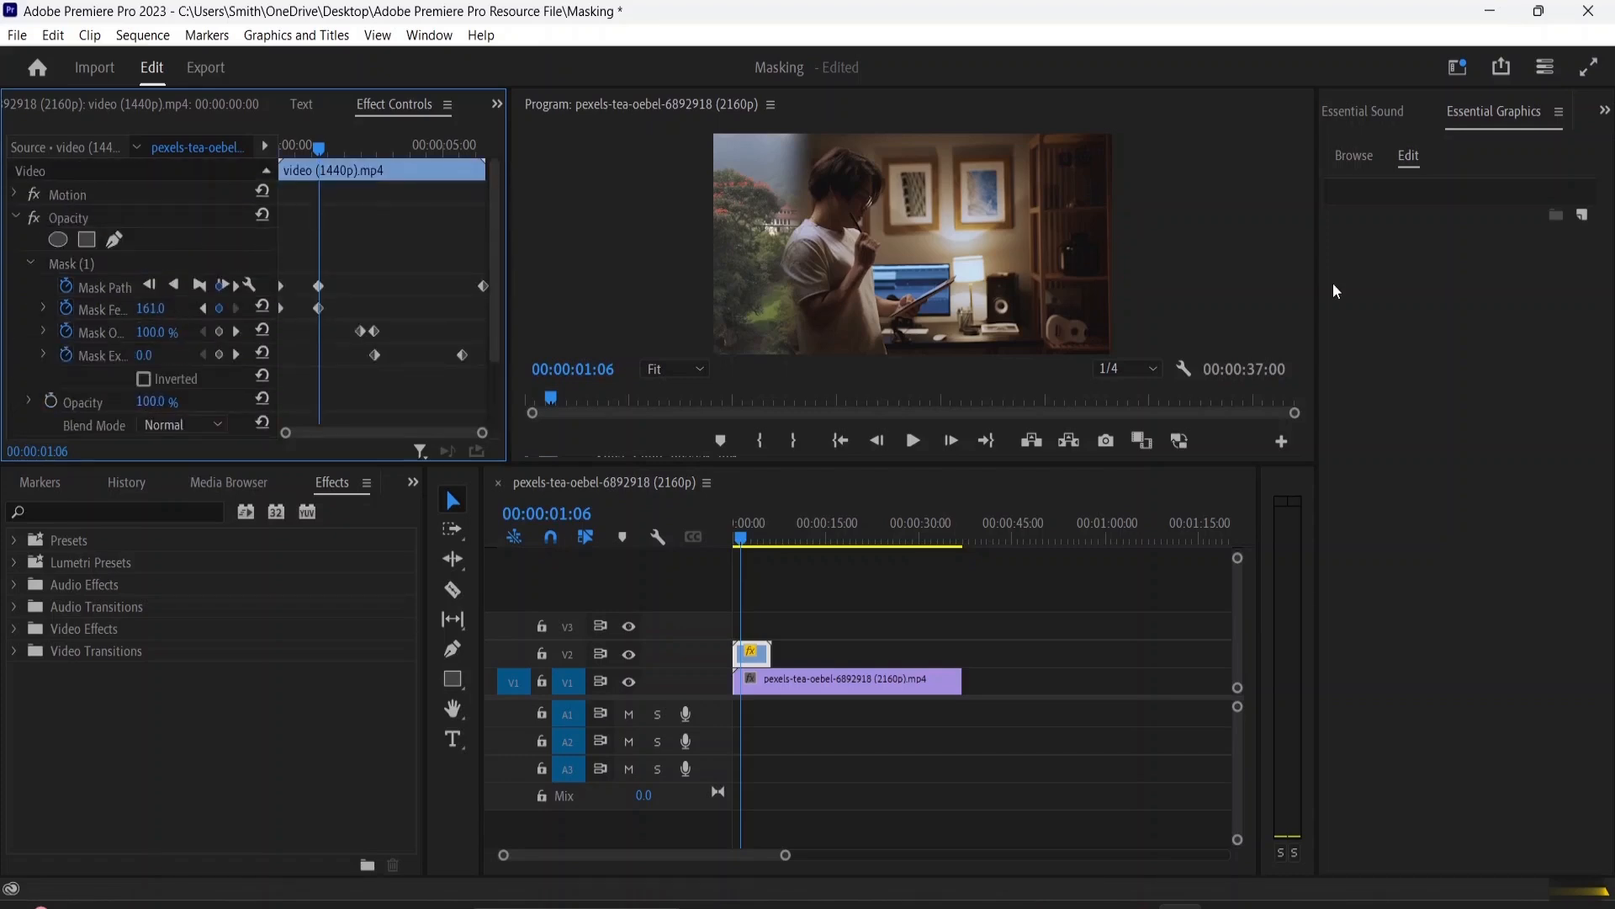